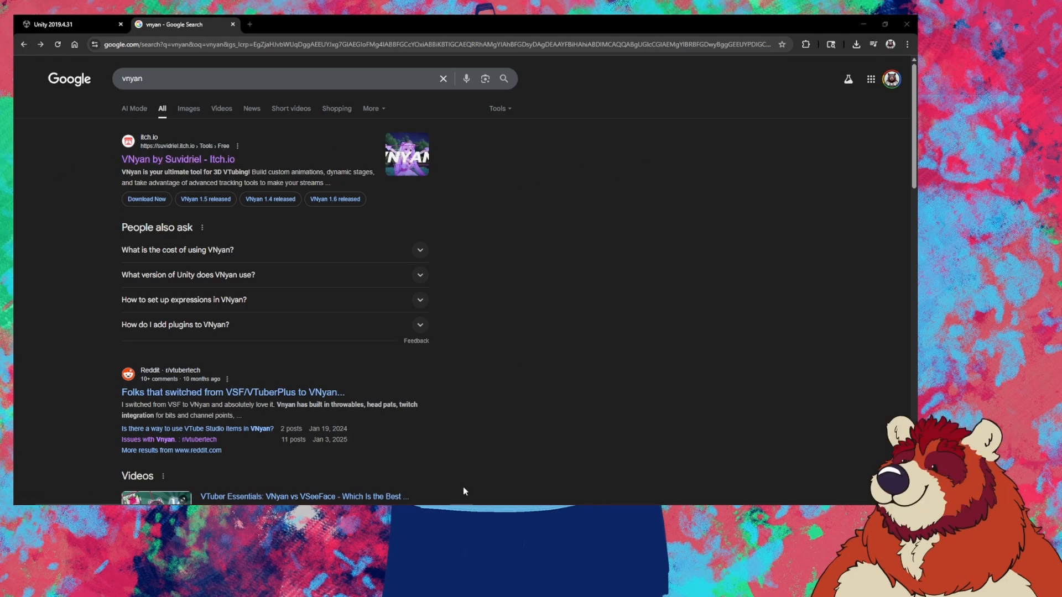
Step: Switch from the Chrome VNyan search results to the running VNyan window
mouse_move(485, 505)
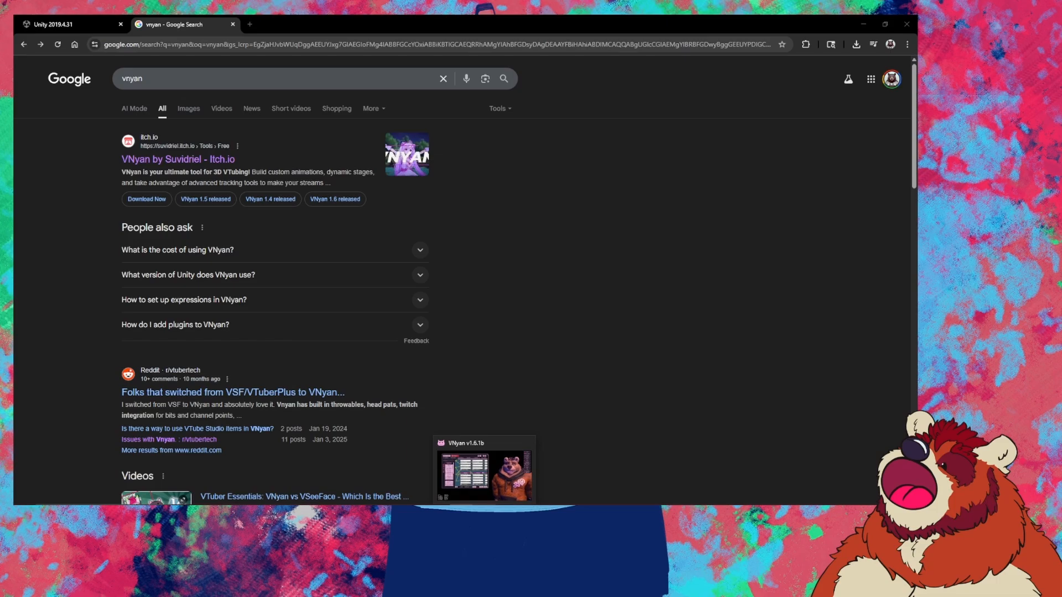
click(485, 473)
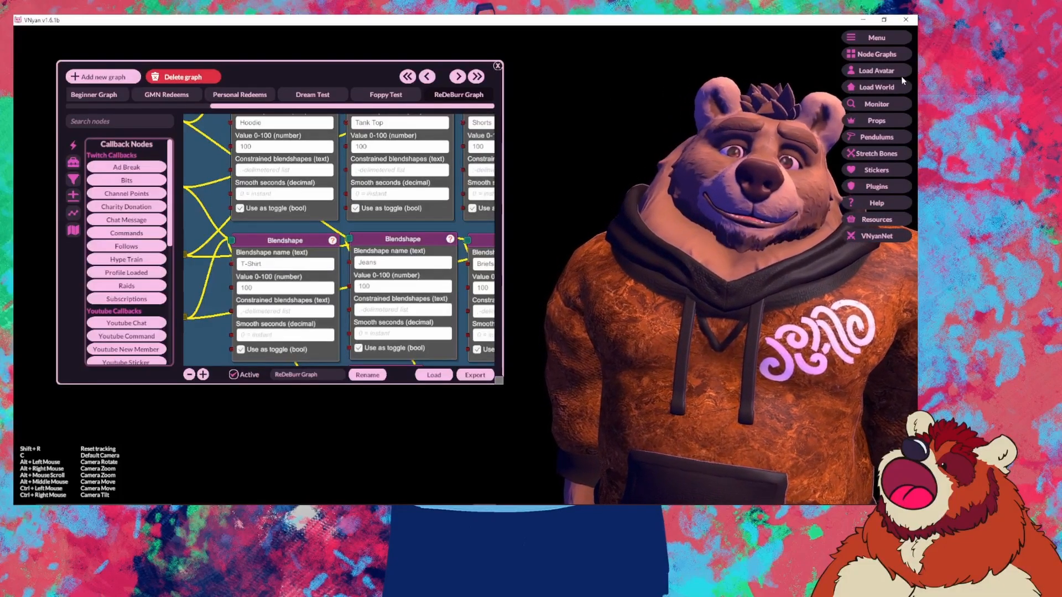
Step: Load Polar Burr Base v1.0.vsfavatar from the Avatar Files folder, replacing the brown bear
click(866, 71)
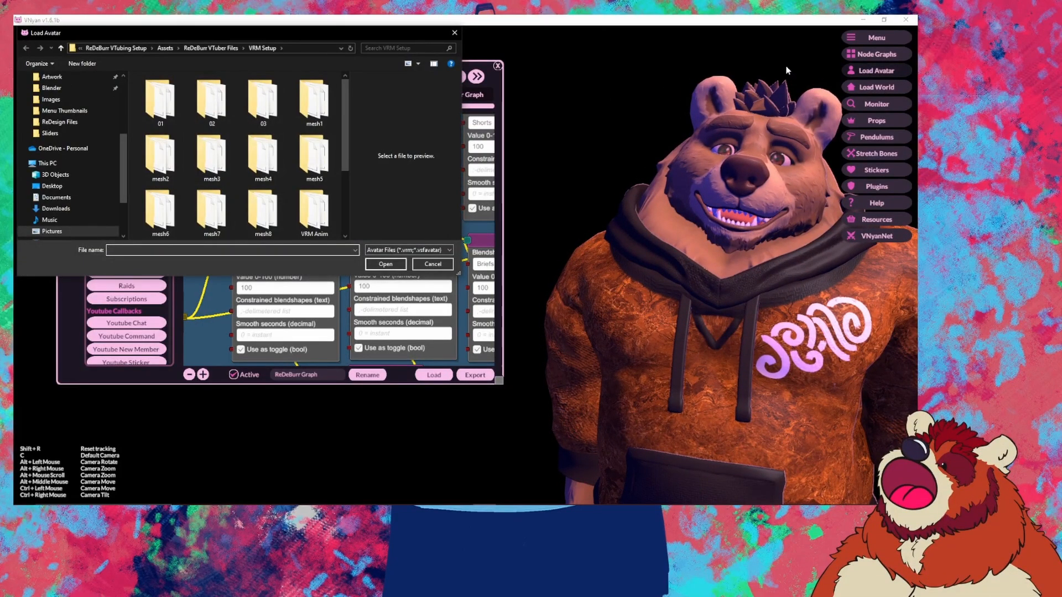
mouse_move(343, 110)
mouse_down()
mouse_move(341, 196)
mouse_move(342, 119)
mouse_up()
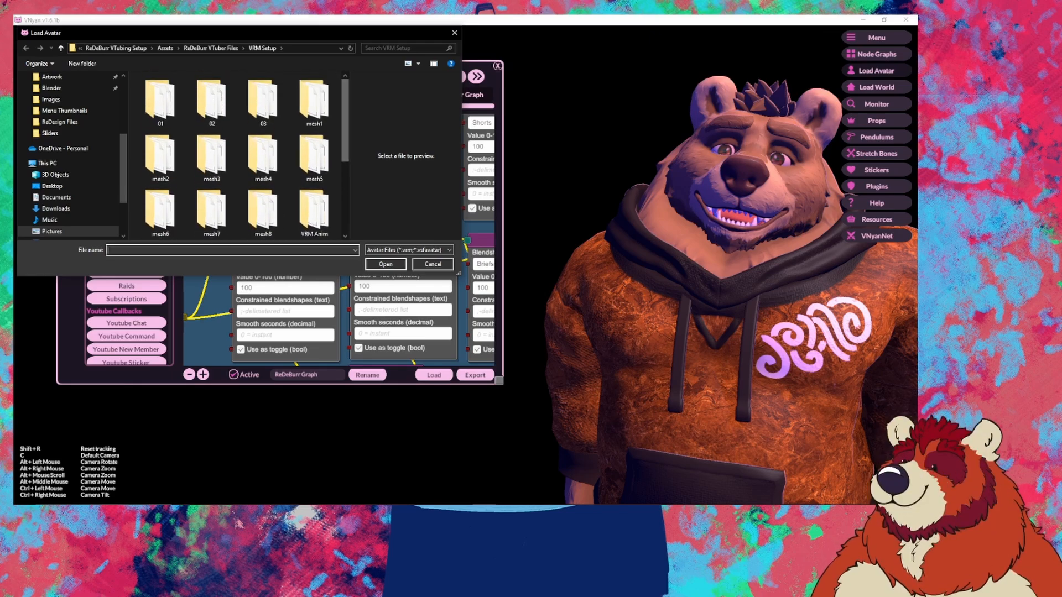
drag(148, 35, 0, 89)
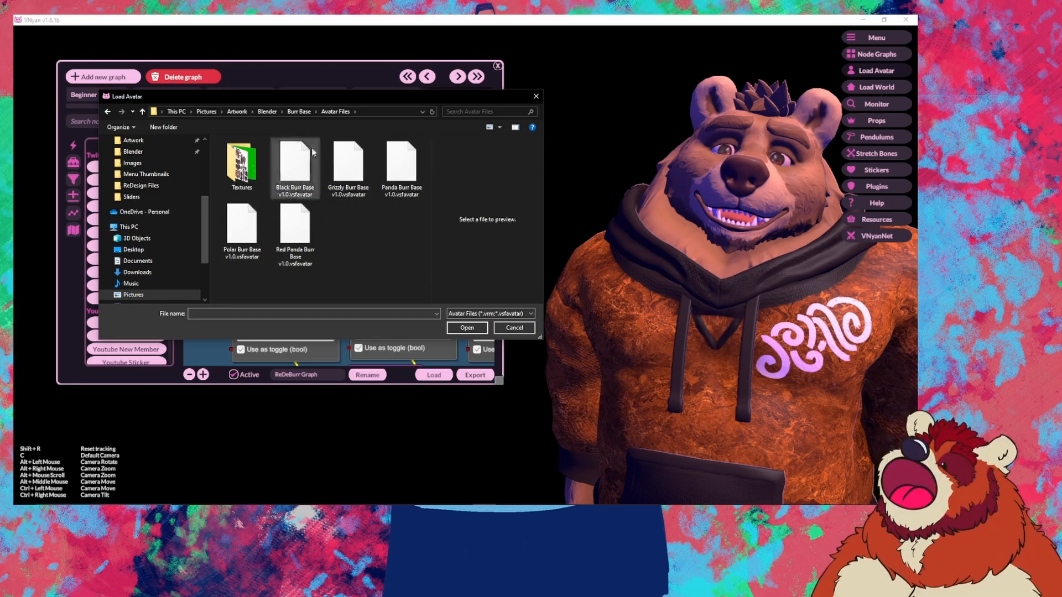
click(234, 227)
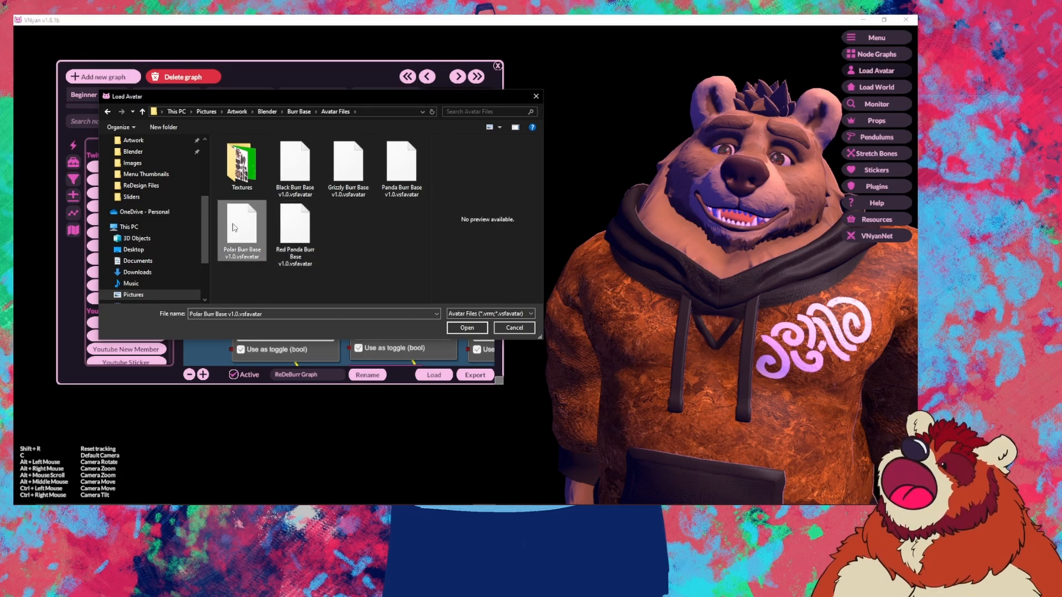
double_click(235, 227)
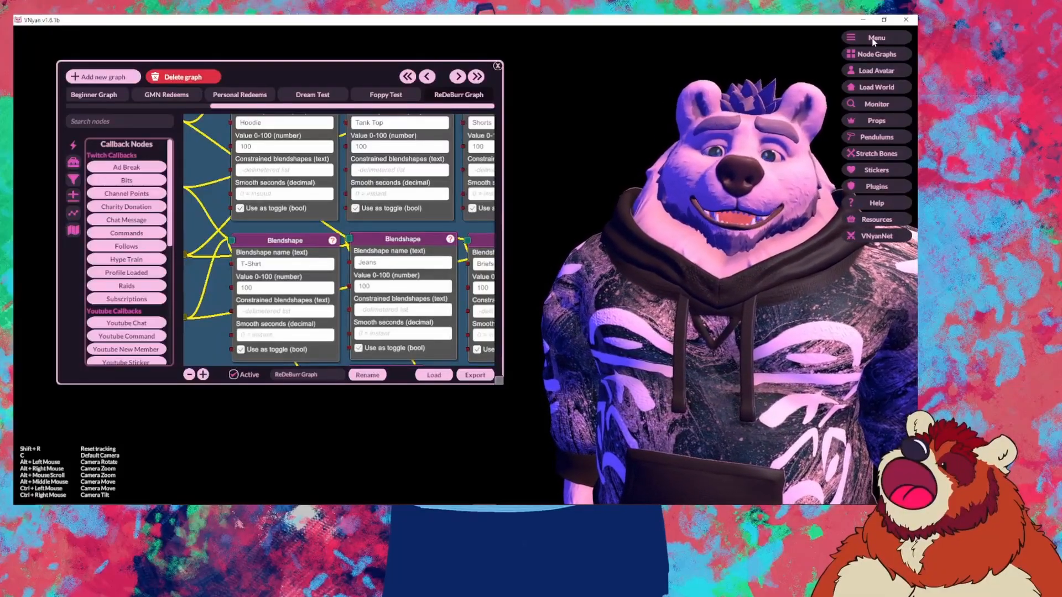
Step: Create a new empty graph and load ReDeBurr Graph.json into it, keeping the active graph intact
click(878, 39)
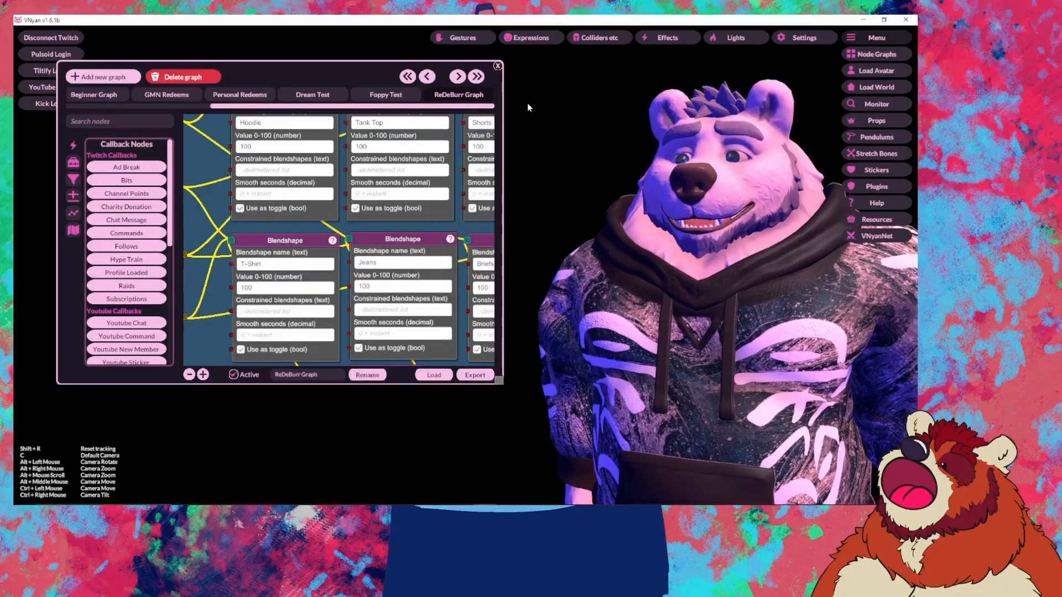
click(433, 375)
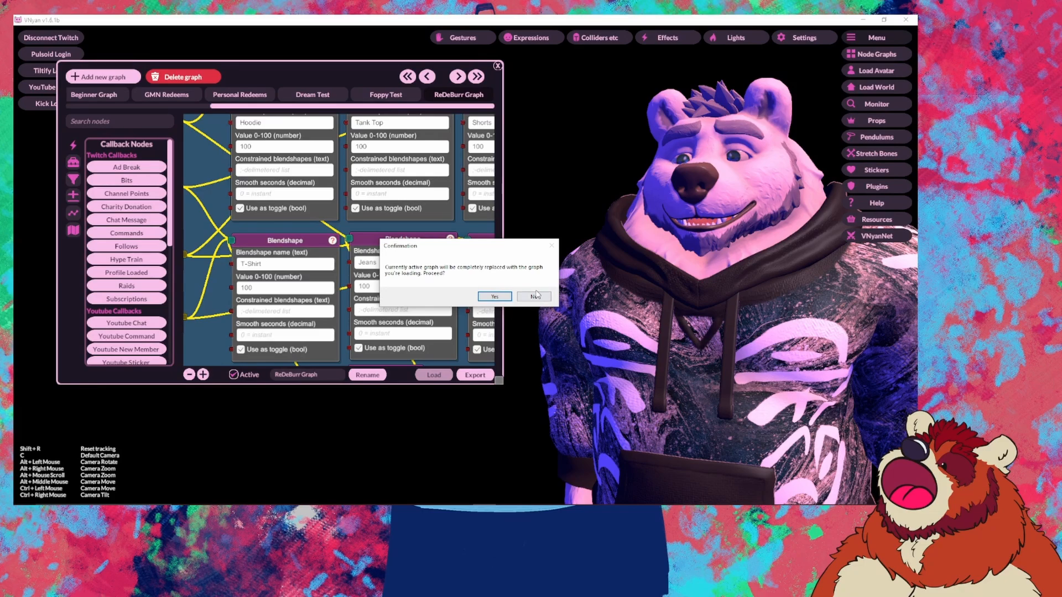
click(533, 297)
click(137, 78)
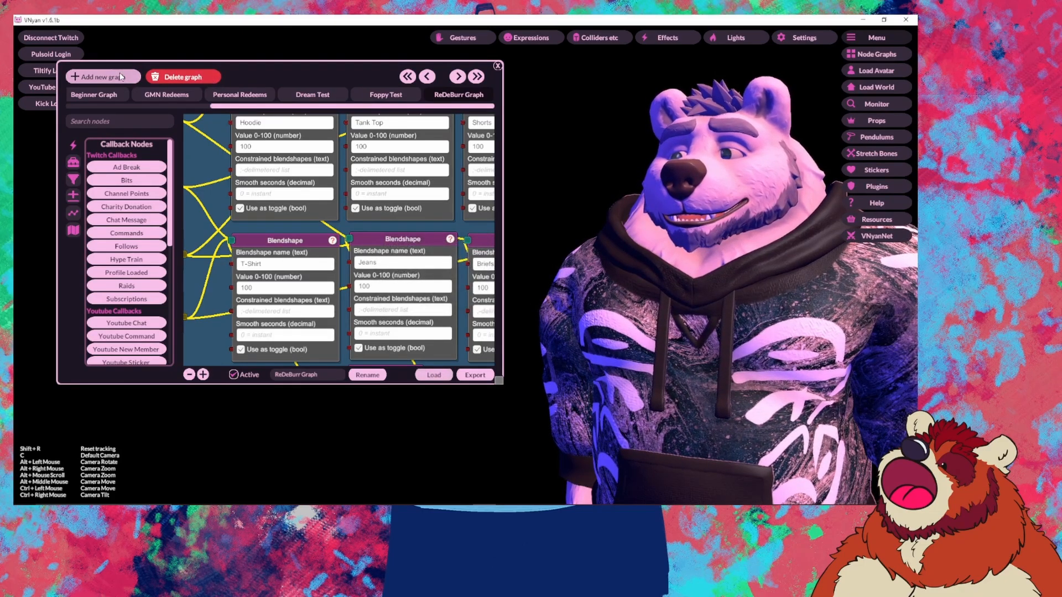
drag(411, 105, 531, 99)
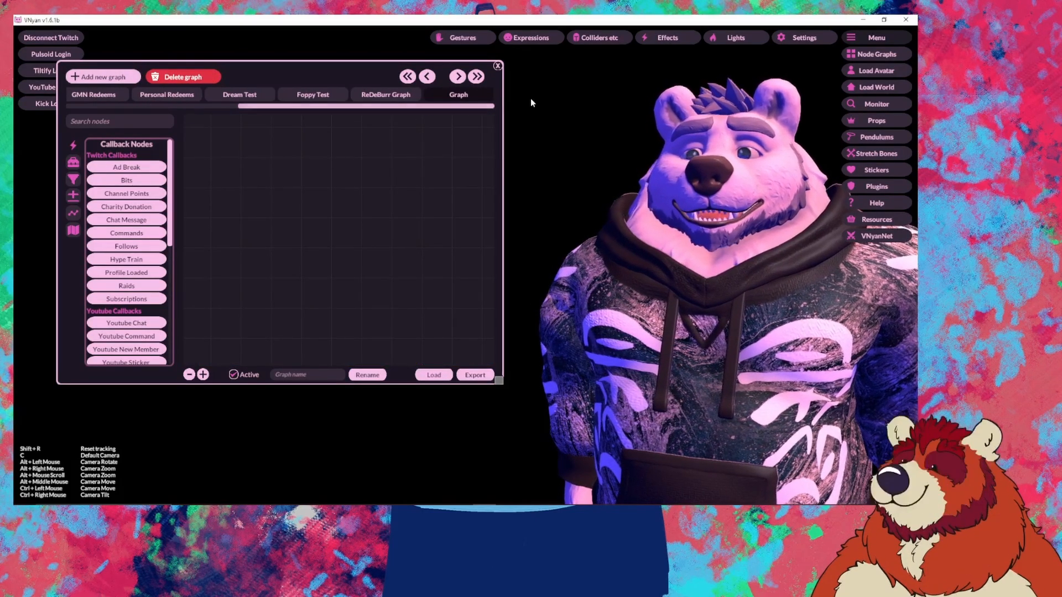
click(434, 375)
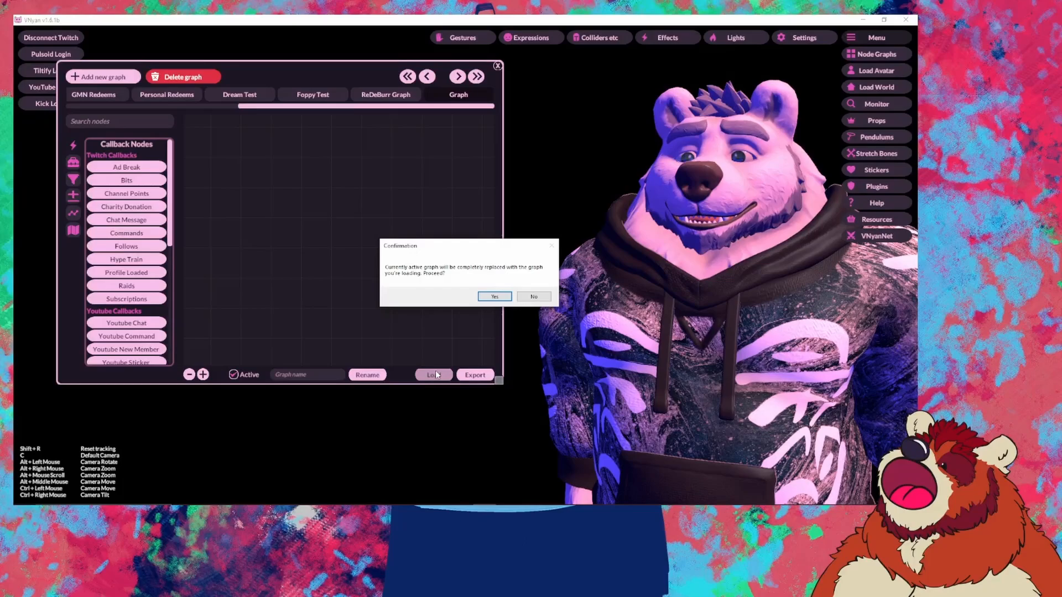
click(499, 298)
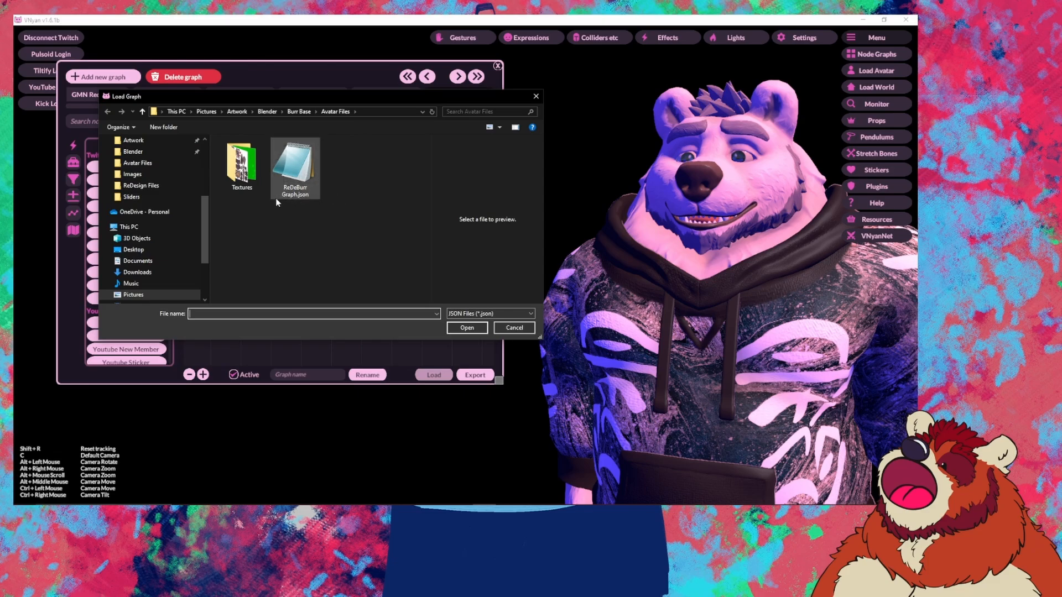
double_click(296, 193)
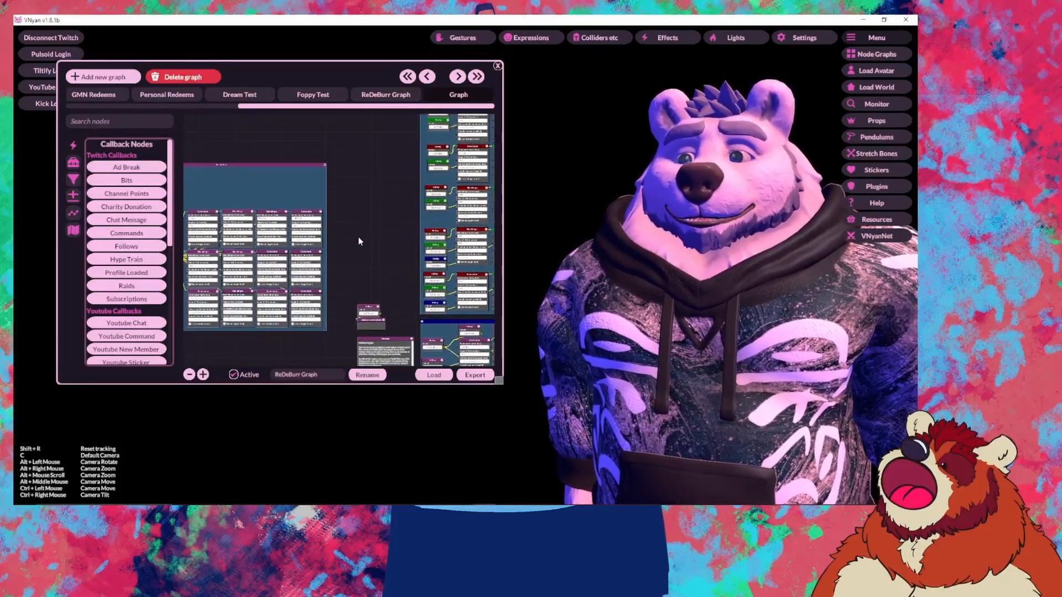
Step: Enlarge the graph editor window and move it up and to the left
drag(500, 381, 583, 418)
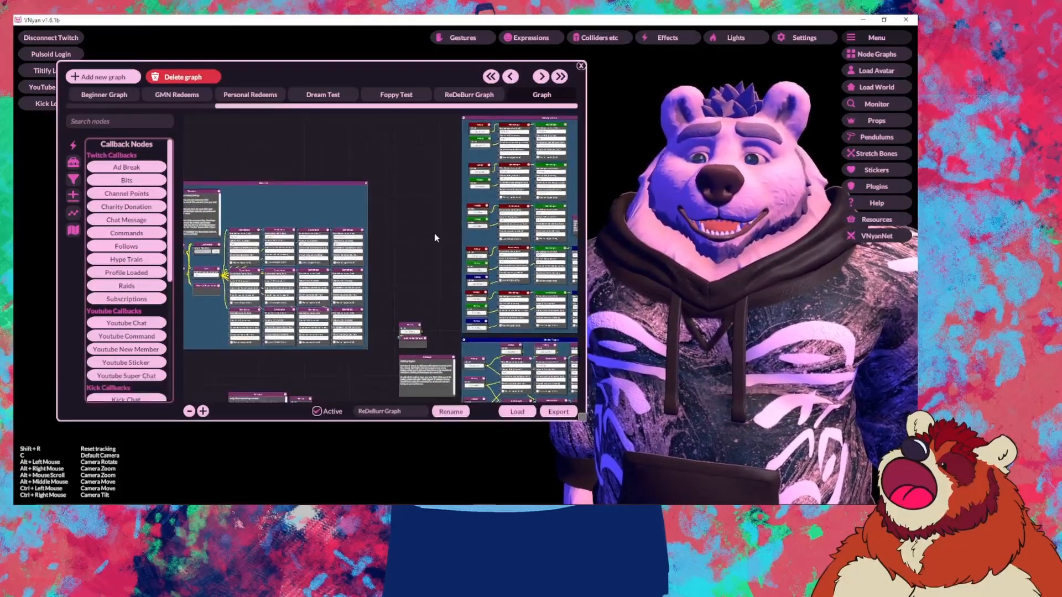
drag(364, 82, 333, 51)
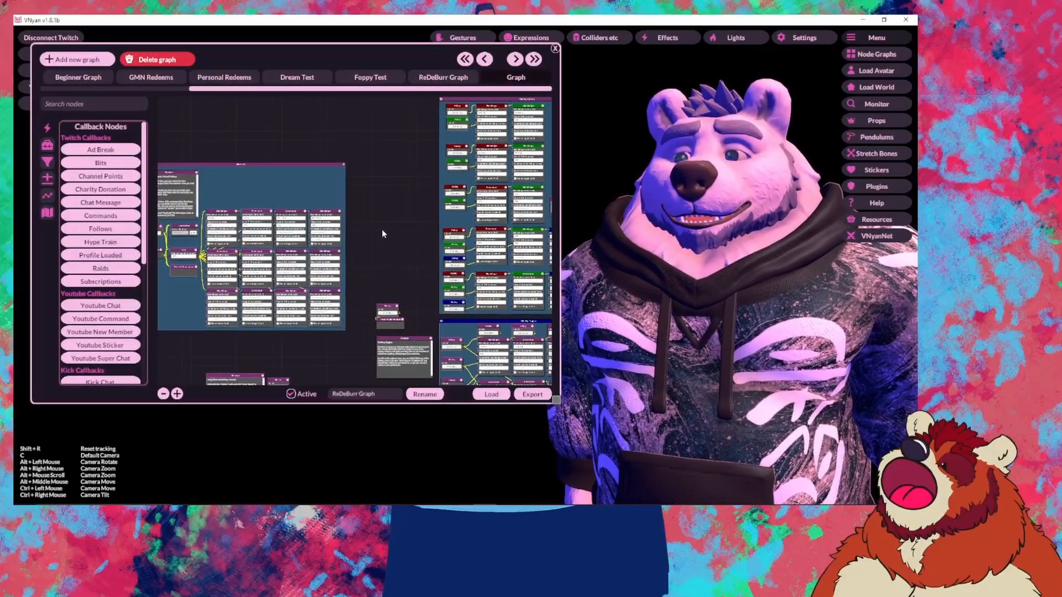
drag(369, 229, 440, 204)
scroll(440, 204, up, 5)
scroll(355, 231, down, 5)
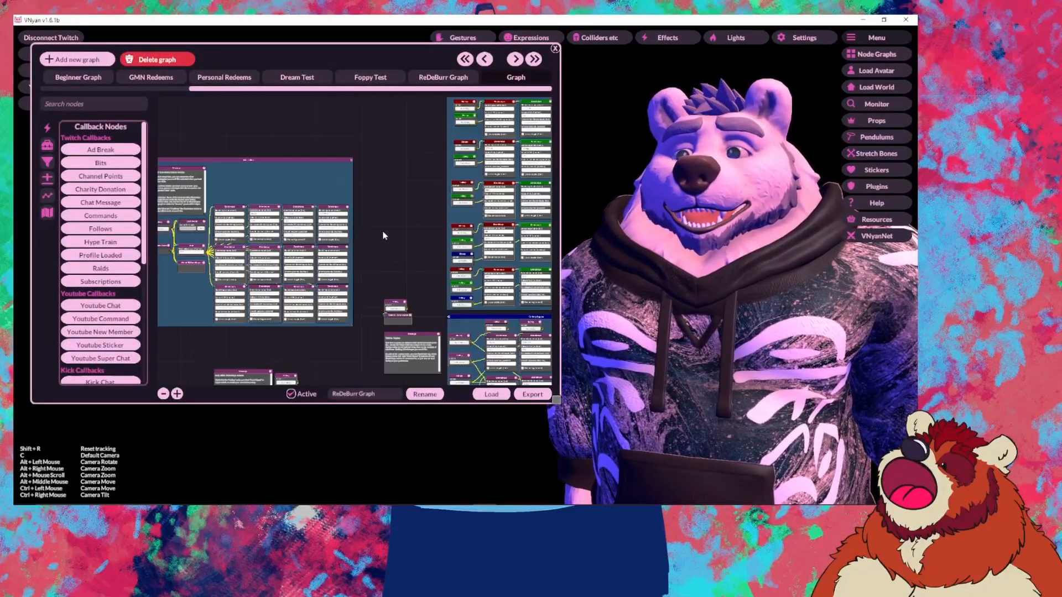
scroll(328, 235, up, 3)
Step: Pan and zoom the graph onto the Wait and Load Avatar startup nodes
drag(205, 253, 311, 253)
scroll(330, 237, down, 5)
scroll(333, 242, up, 5)
drag(337, 181, 333, 137)
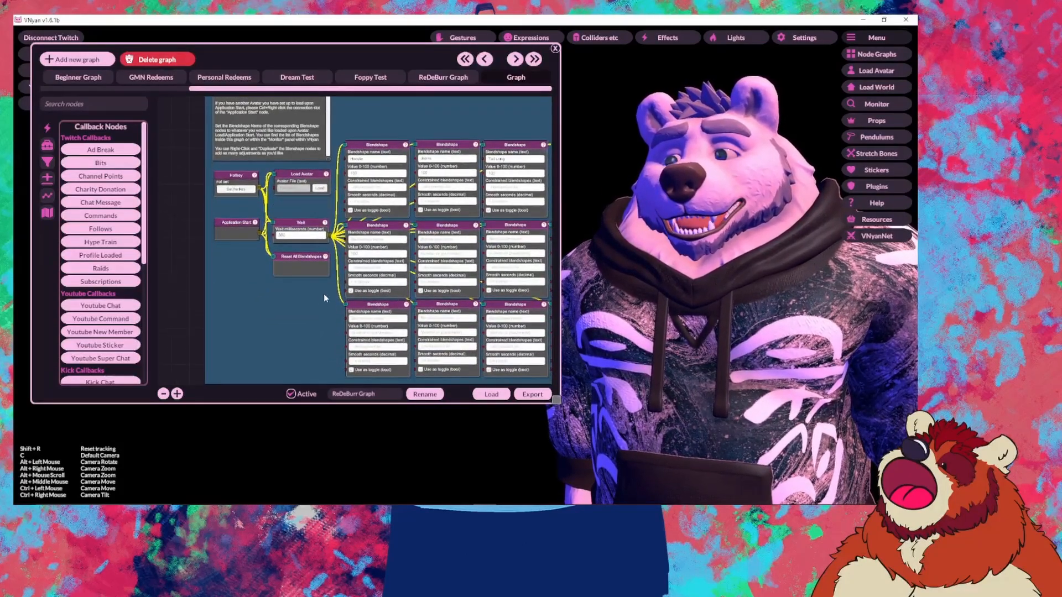
drag(324, 294, 291, 299)
drag(200, 256, 249, 248)
scroll(250, 242, up, 3)
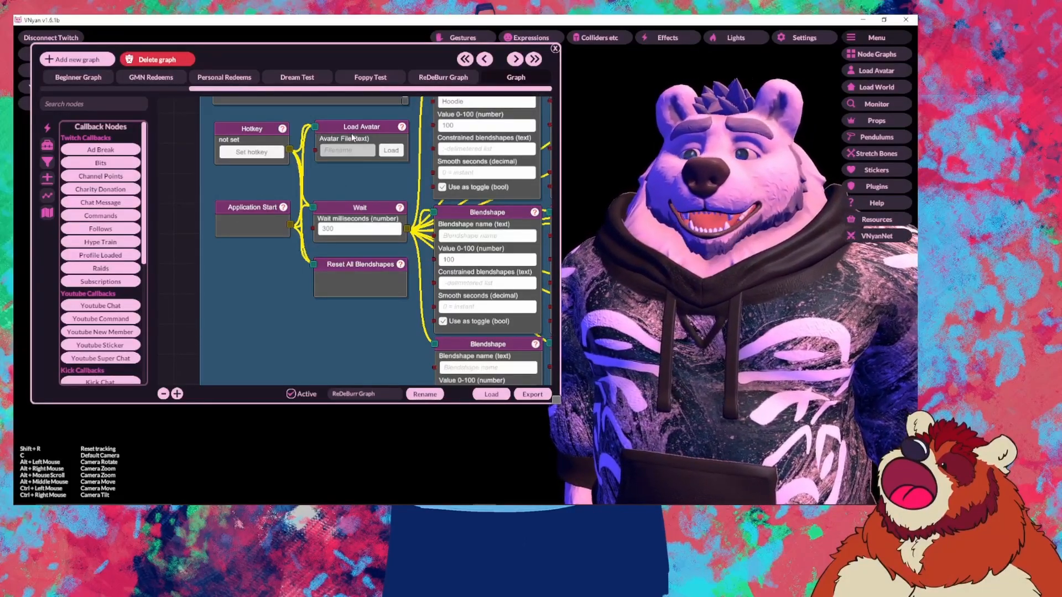
Step: Set the Load Avatar node's Avatar File to Polar Burr Base v1.0.vsfavatar
drag(349, 129, 349, 130)
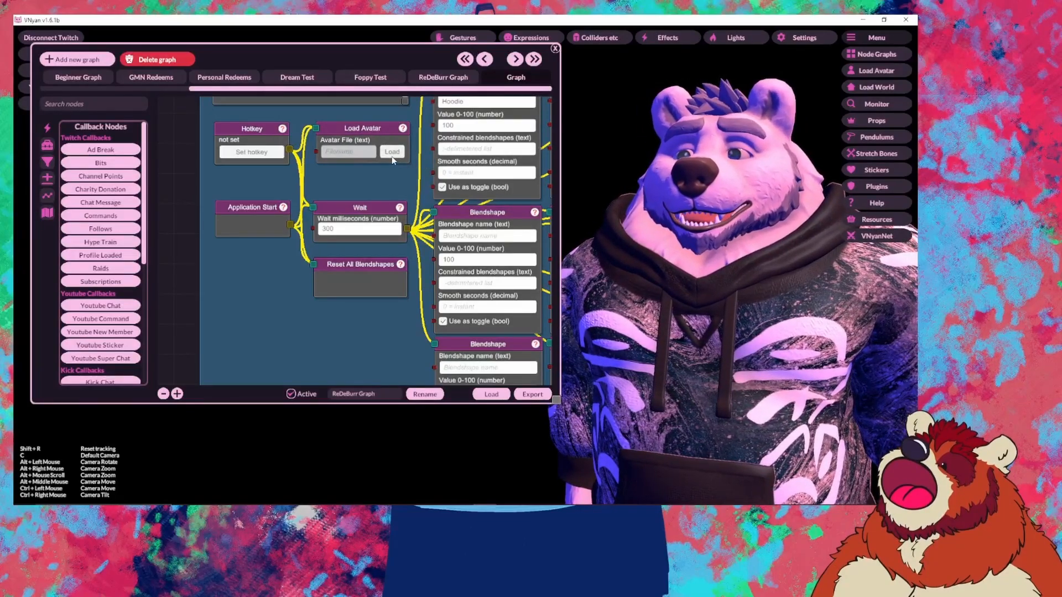
click(392, 152)
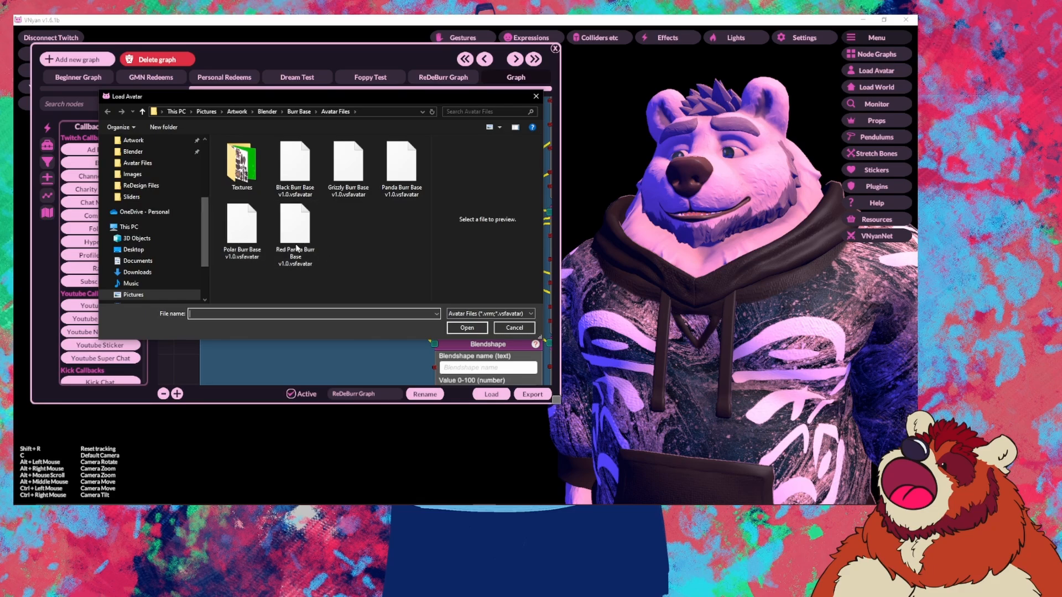
click(254, 238)
double_click(254, 237)
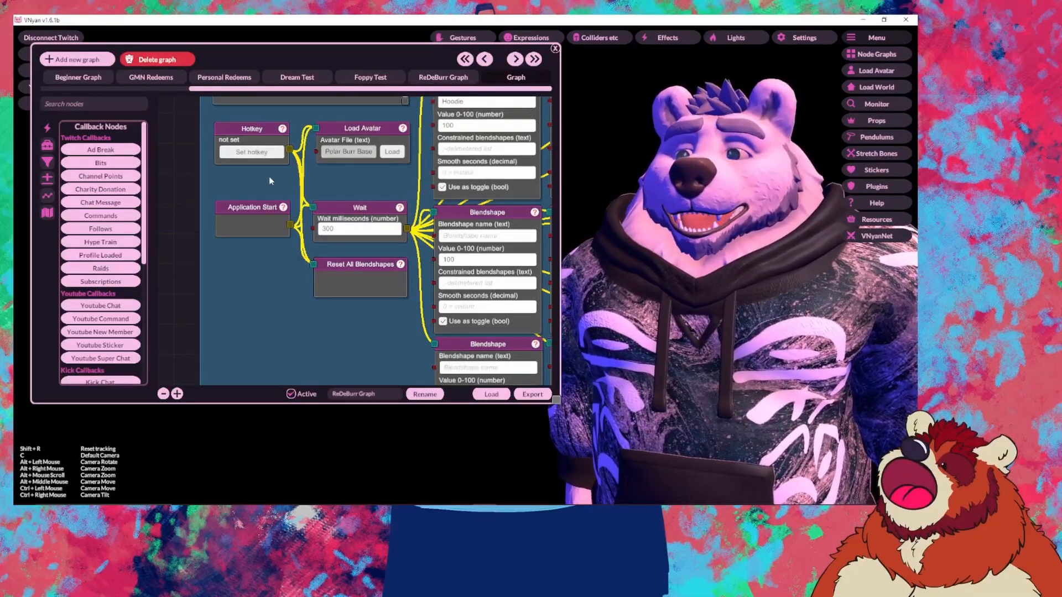
Step: Widen the graph editor window and zoom in over the Blendshape node grid
scroll(338, 320, down, 6)
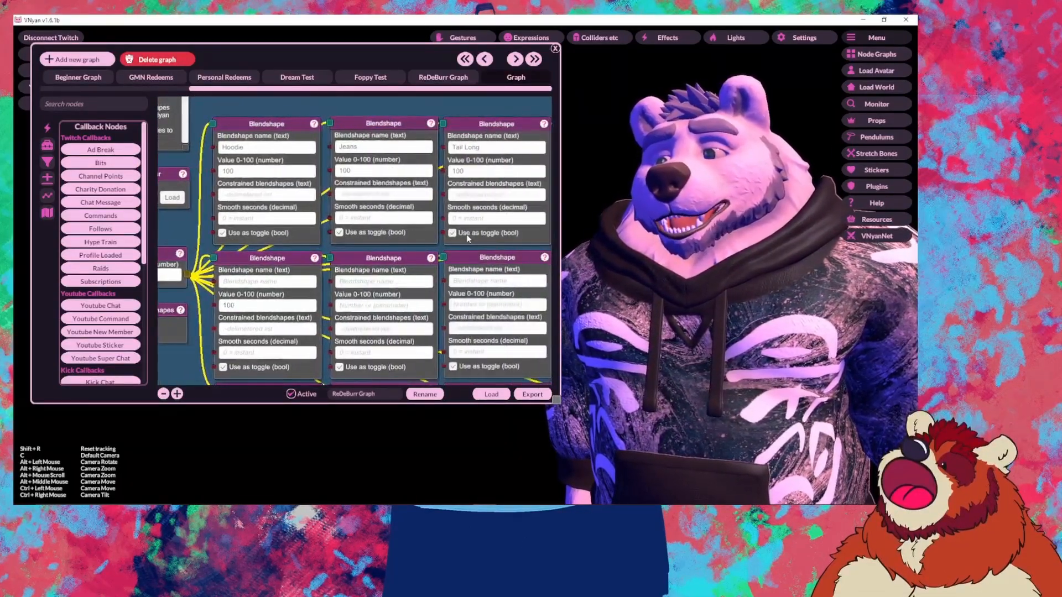
scroll(450, 239, up, 4)
drag(454, 165, 383, 120)
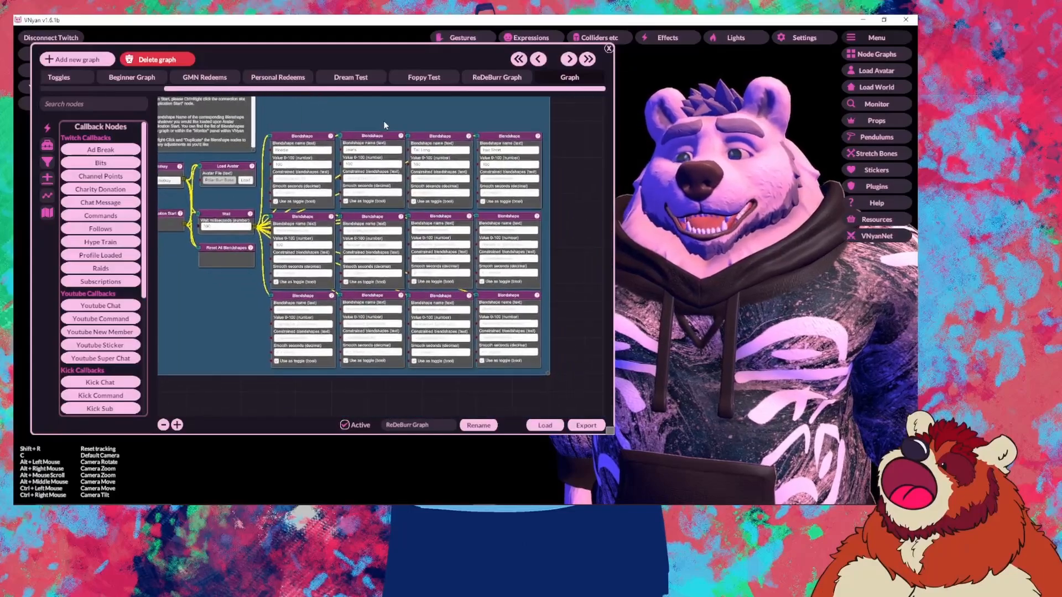
scroll(435, 213, up, 2)
scroll(435, 213, down, 4)
scroll(501, 255, up, 2)
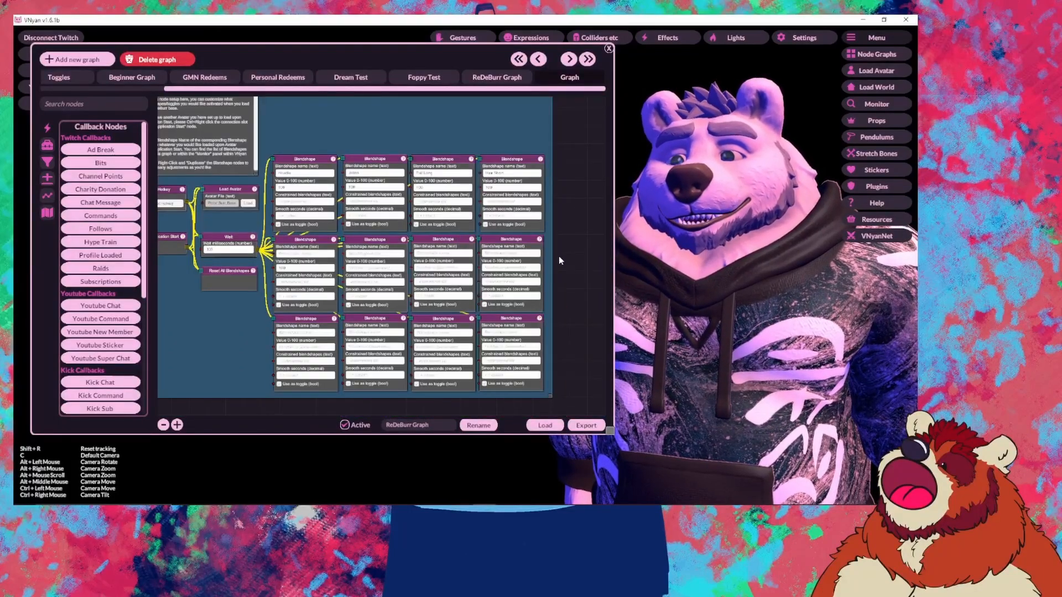
scroll(546, 234, up, 3)
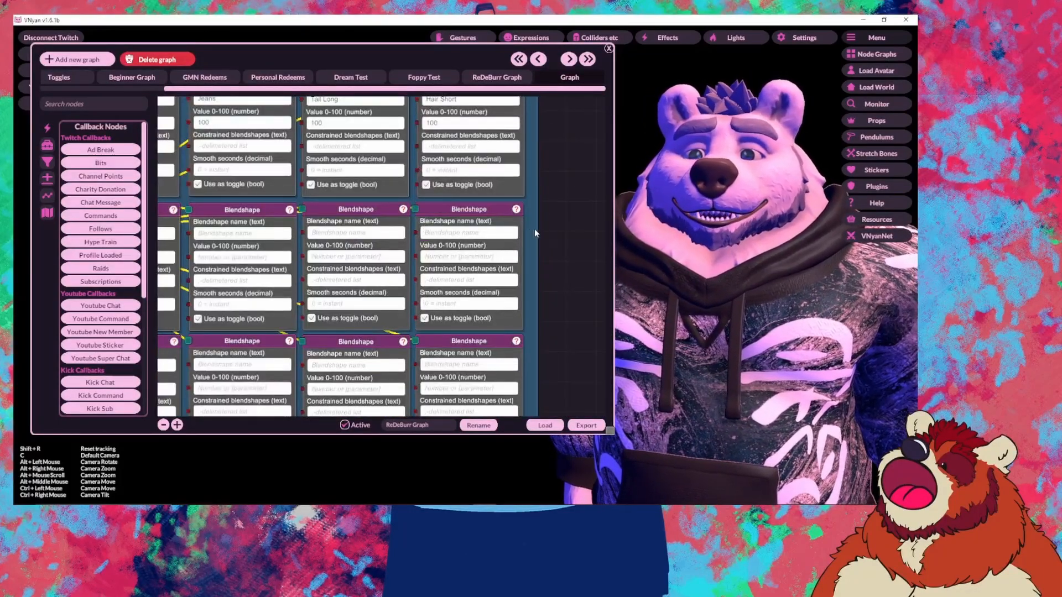
scroll(539, 229, down, 4)
scroll(553, 232, up, 3)
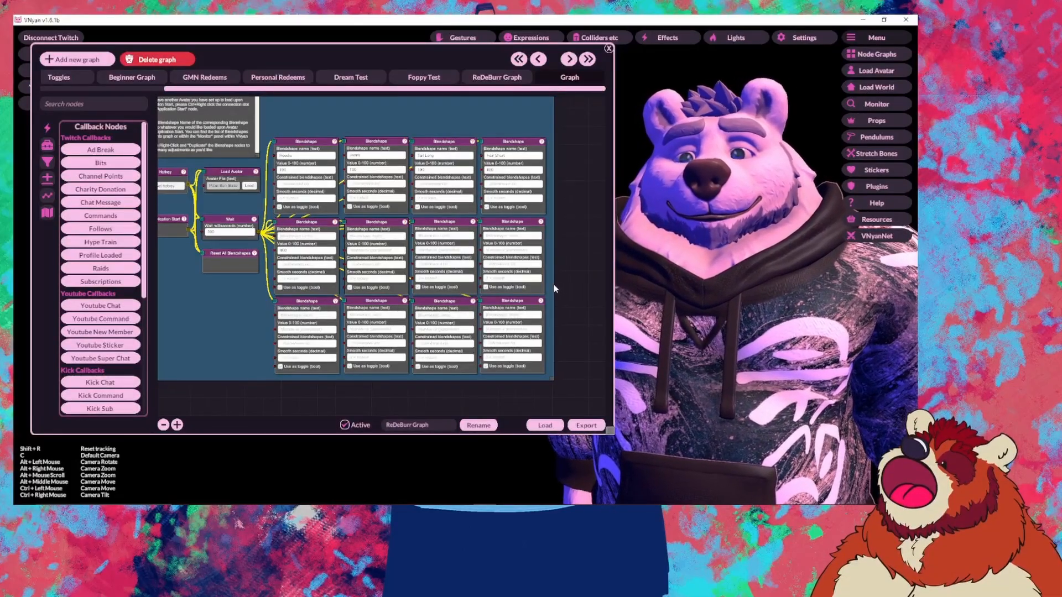
Step: Pan across the graph up to the Clothing Toggles hotkey and blendshape group
drag(555, 289, 575, 281)
drag(343, 215, 422, 297)
drag(601, 347, 238, 343)
drag(480, 234, 445, 103)
mouse_move(519, 261)
mouse_down()
mouse_move(525, 148)
mouse_move(549, 182)
mouse_up()
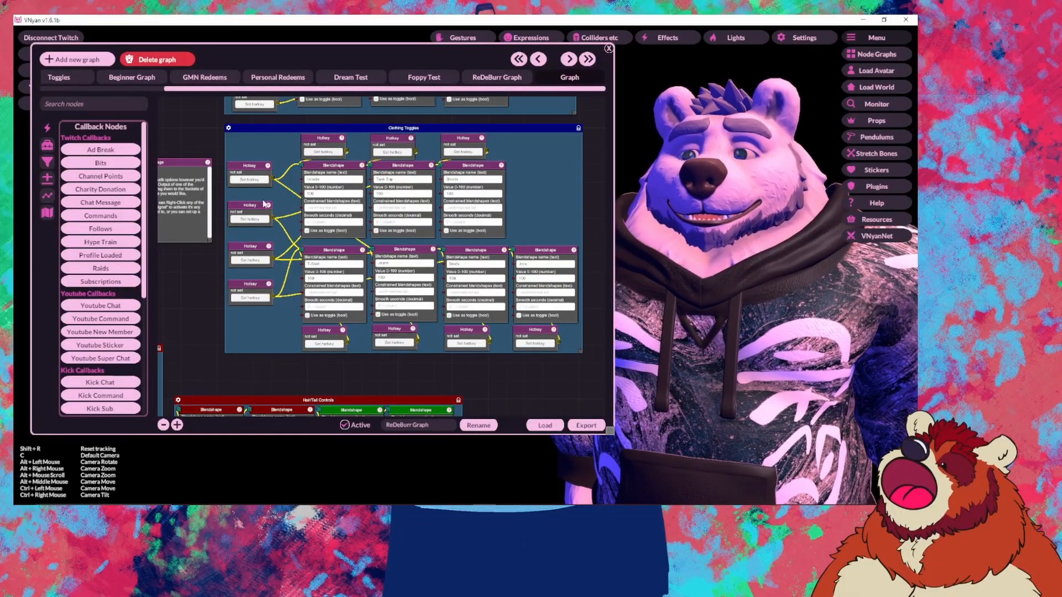
scroll(264, 203, up, 3)
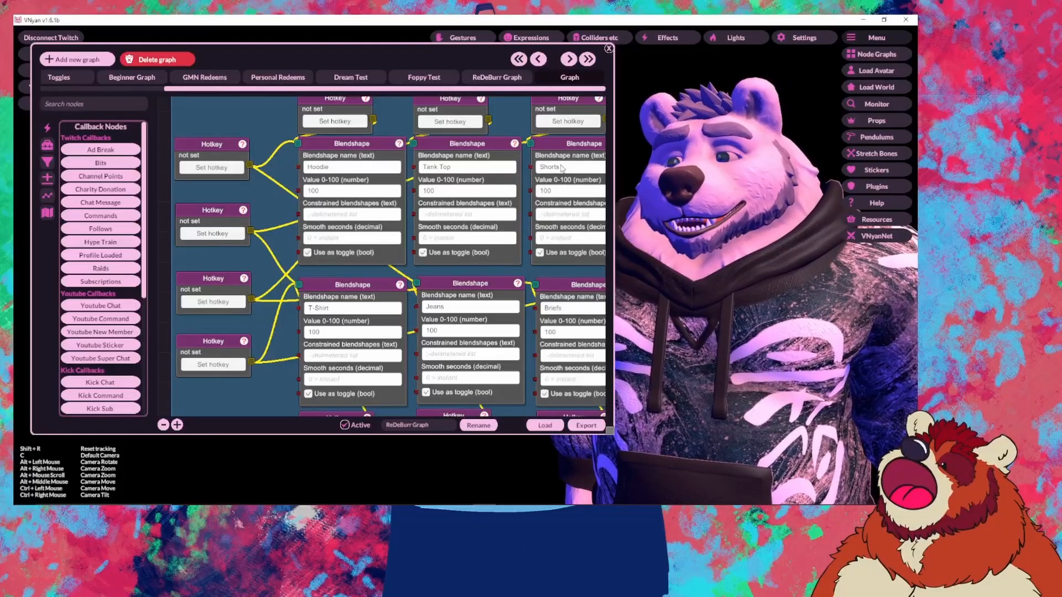
drag(277, 191, 247, 241)
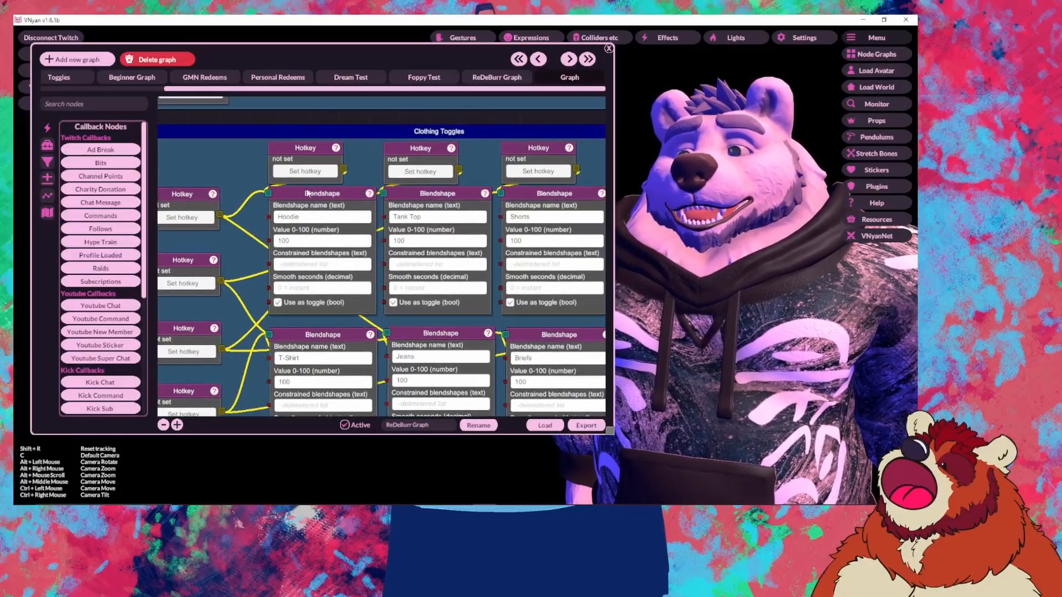
right_click(299, 155)
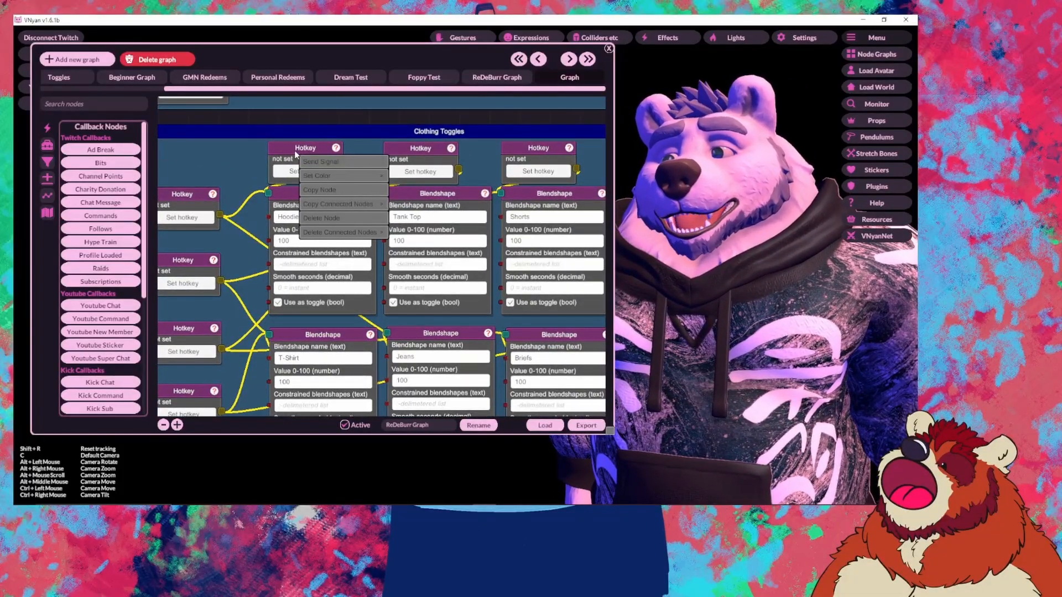
right_click(423, 148)
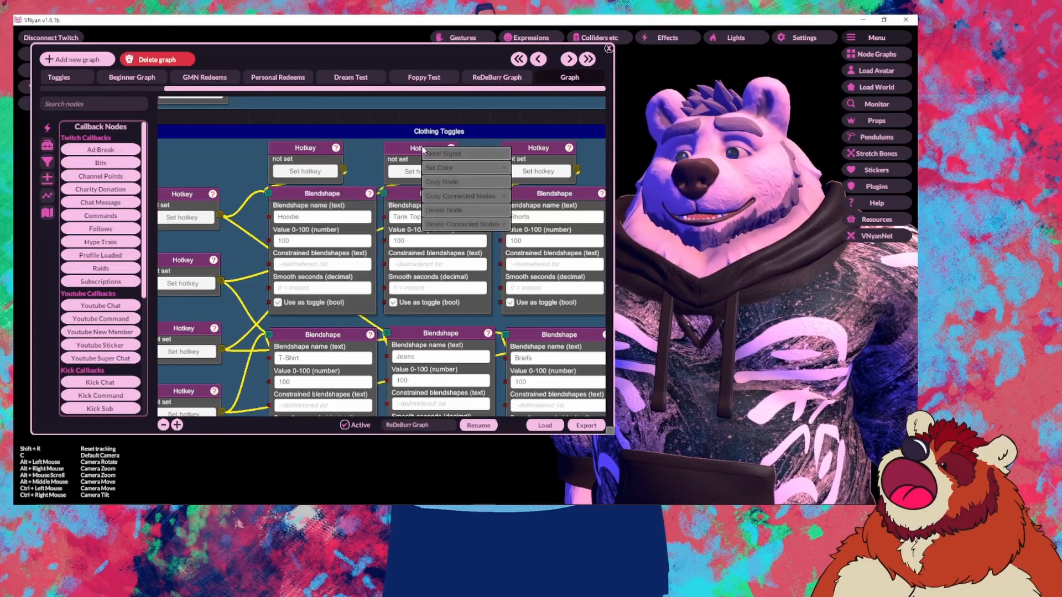
right_click(305, 156)
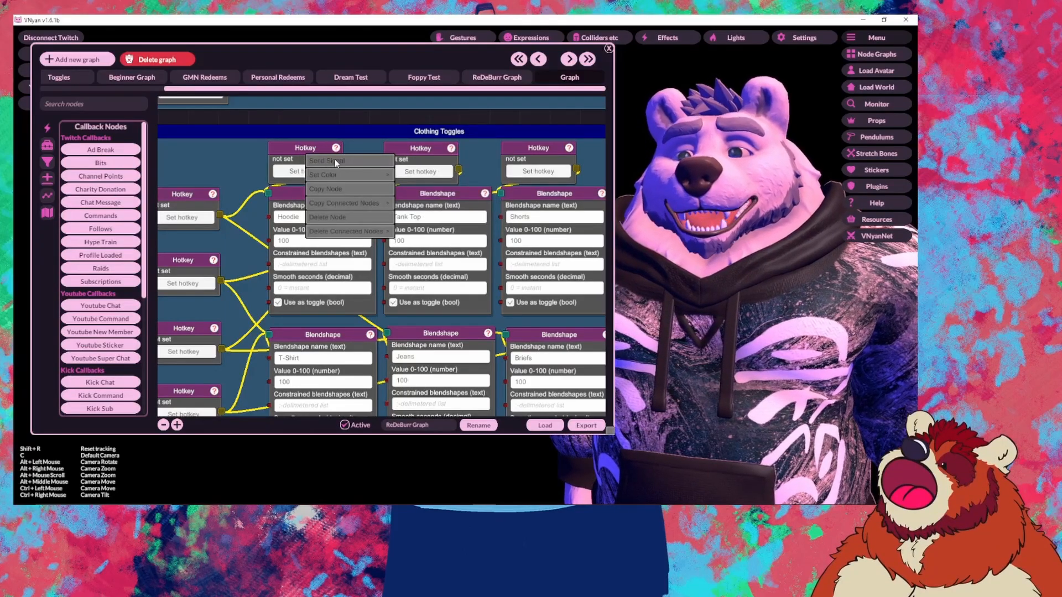
click(334, 159)
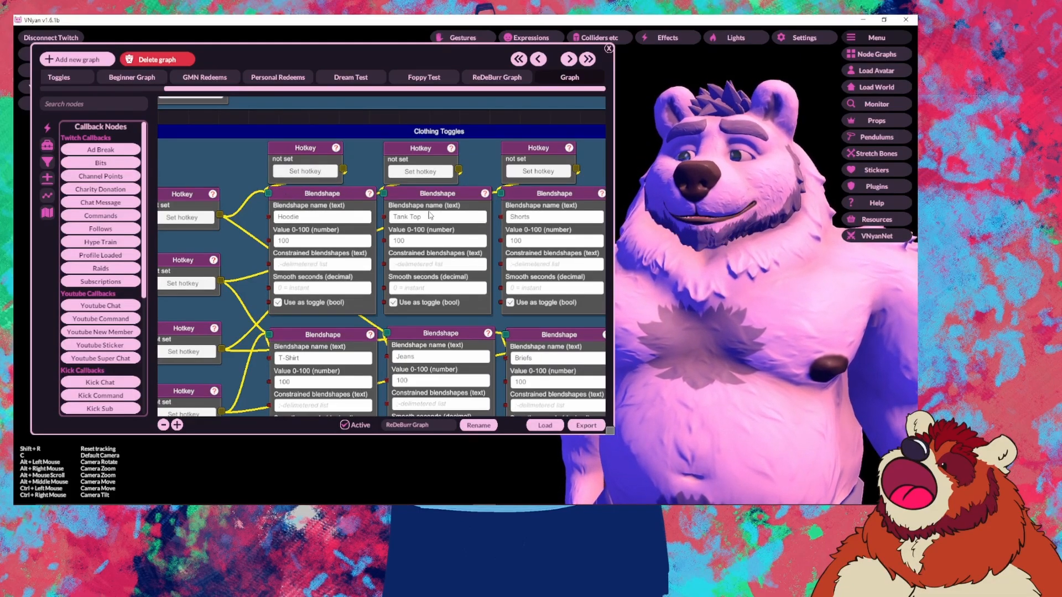
right_click(282, 153)
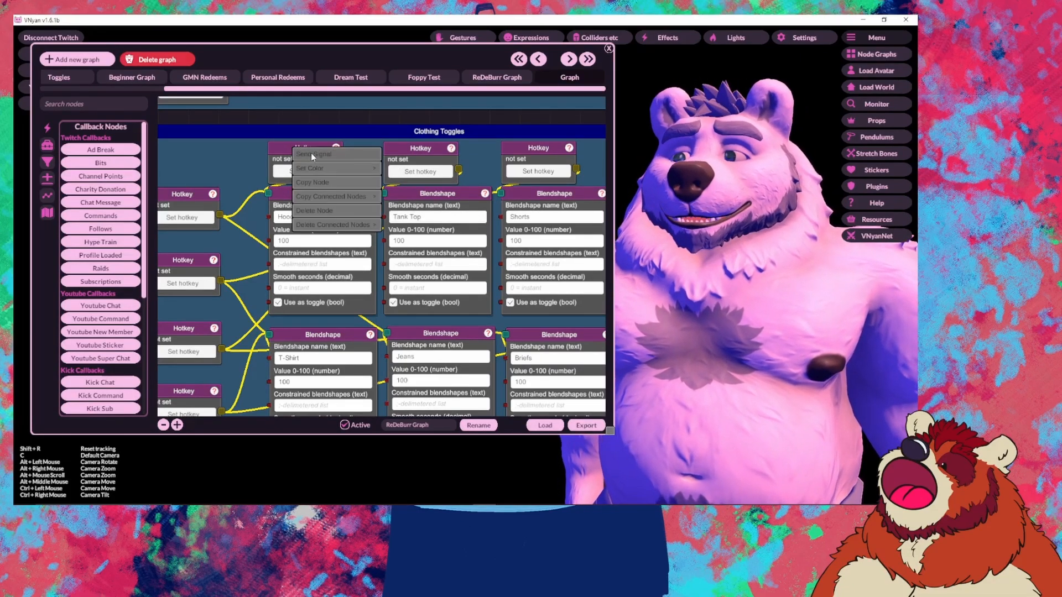
click(312, 154)
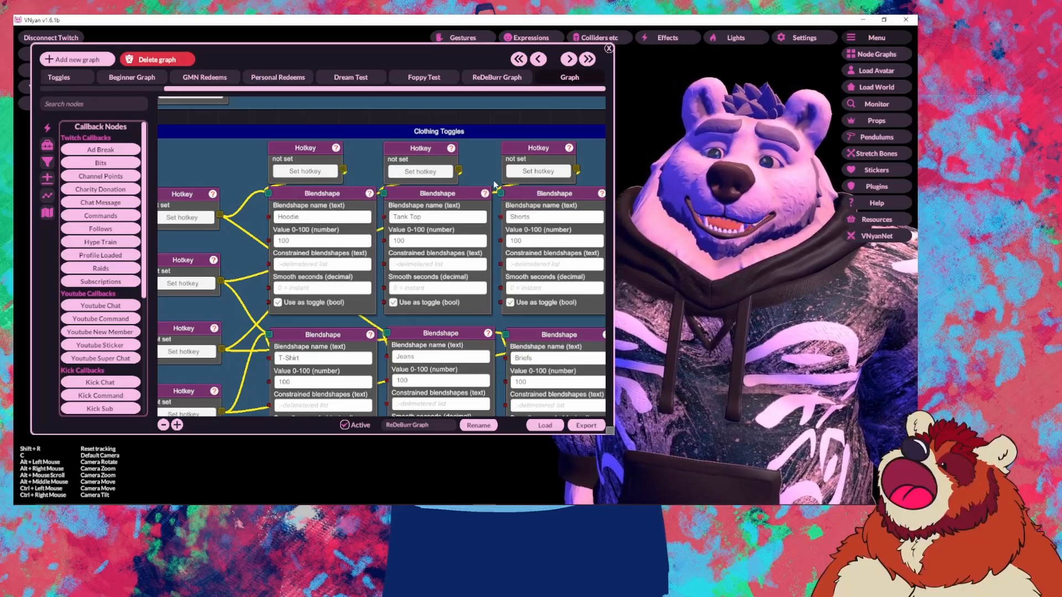
drag(494, 185, 471, 126)
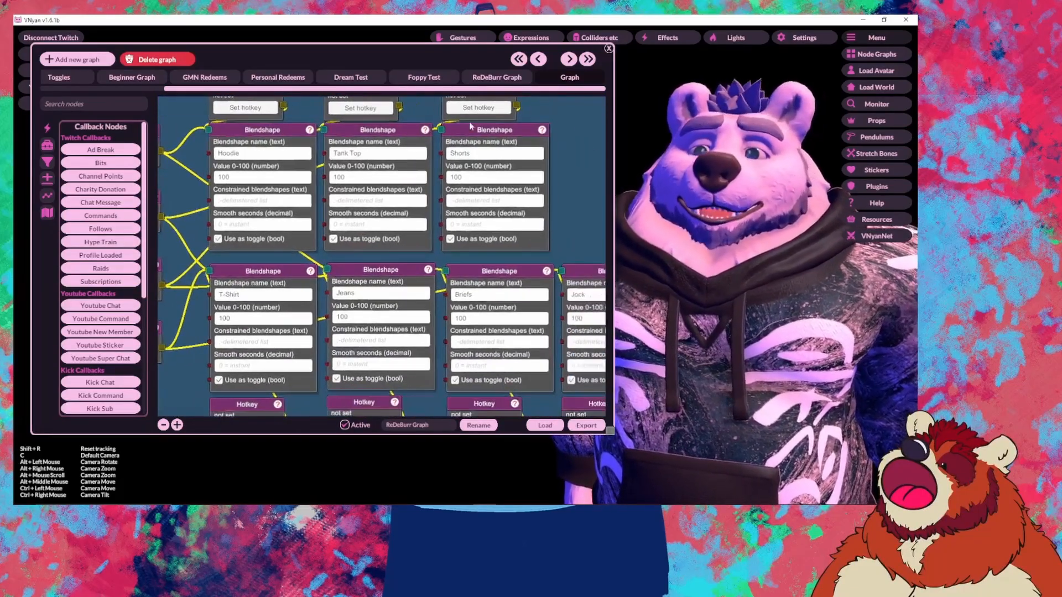
drag(583, 212, 661, 200)
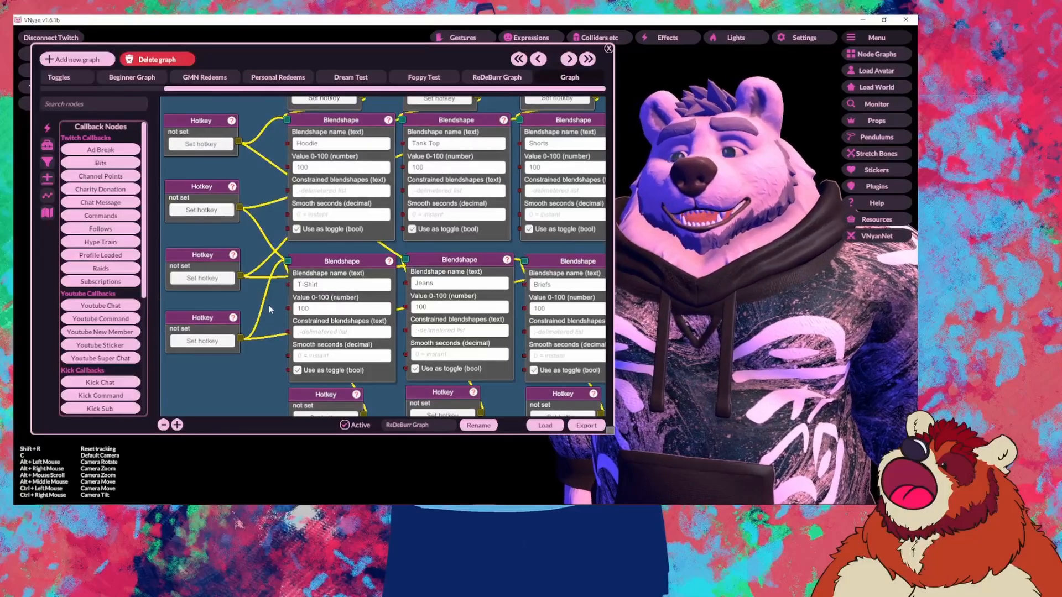
drag(270, 310, 331, 362)
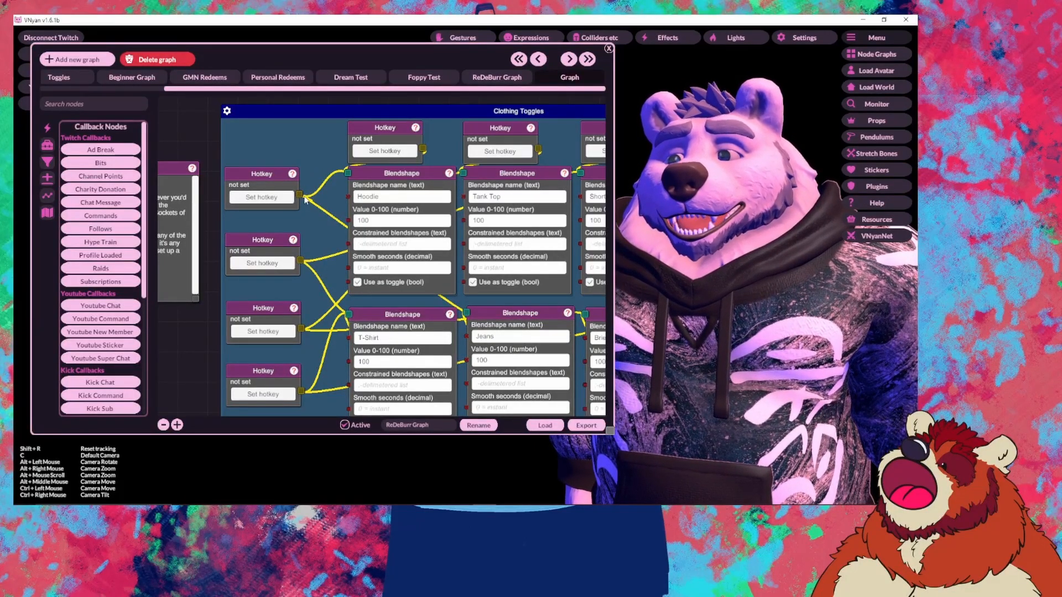
drag(335, 161, 350, 175)
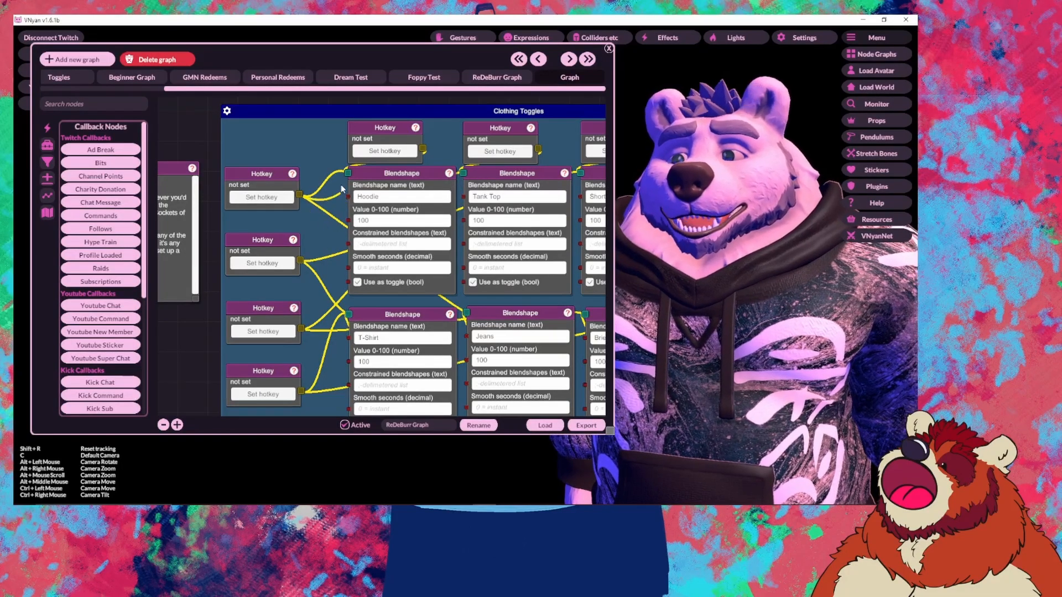
drag(333, 229, 306, 175)
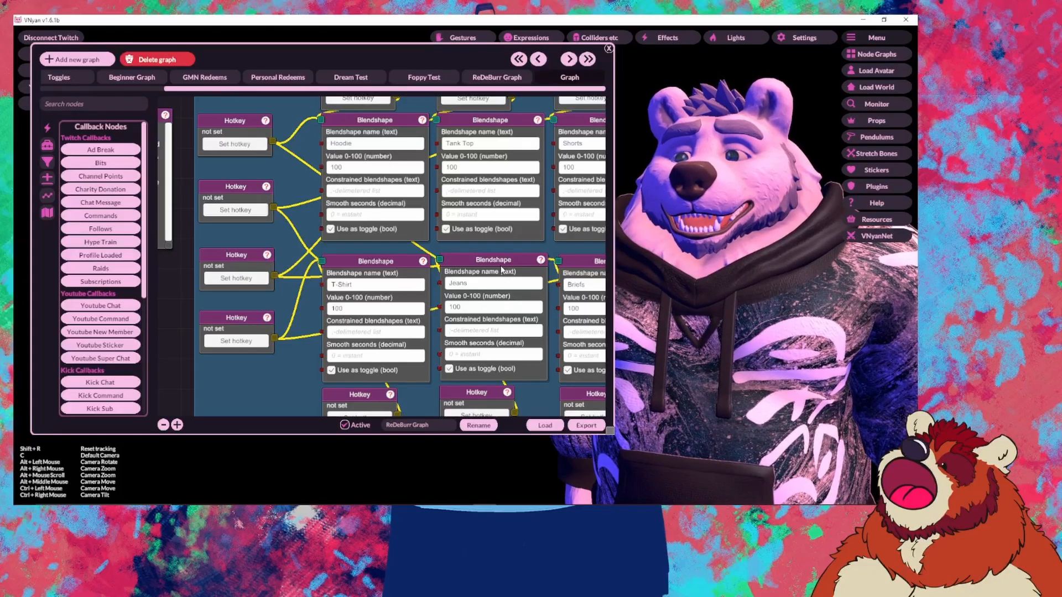
drag(486, 255, 432, 288)
drag(203, 225, 229, 179)
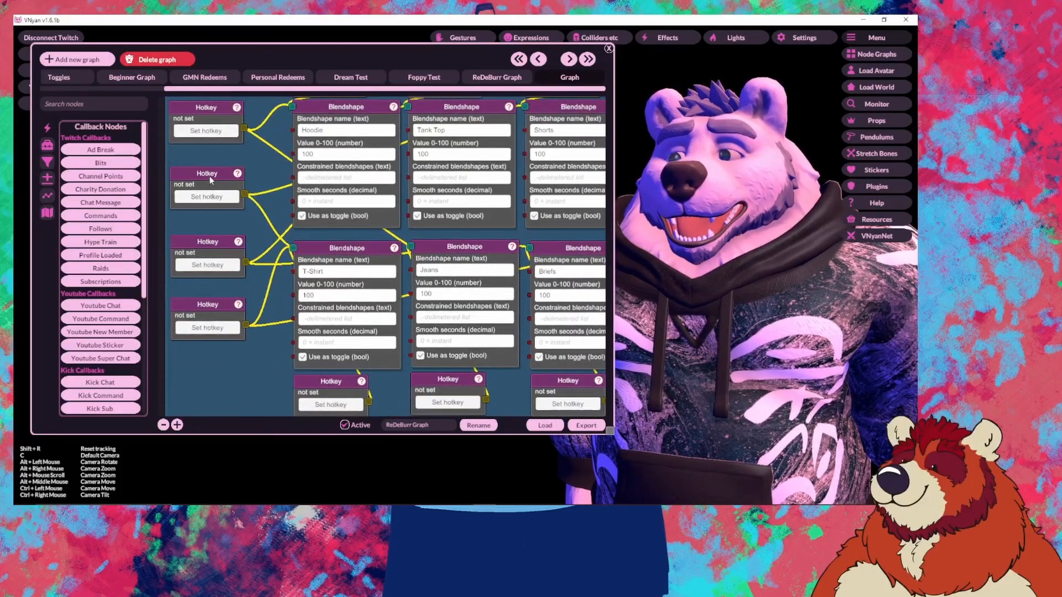
right_click(207, 116)
click(222, 127)
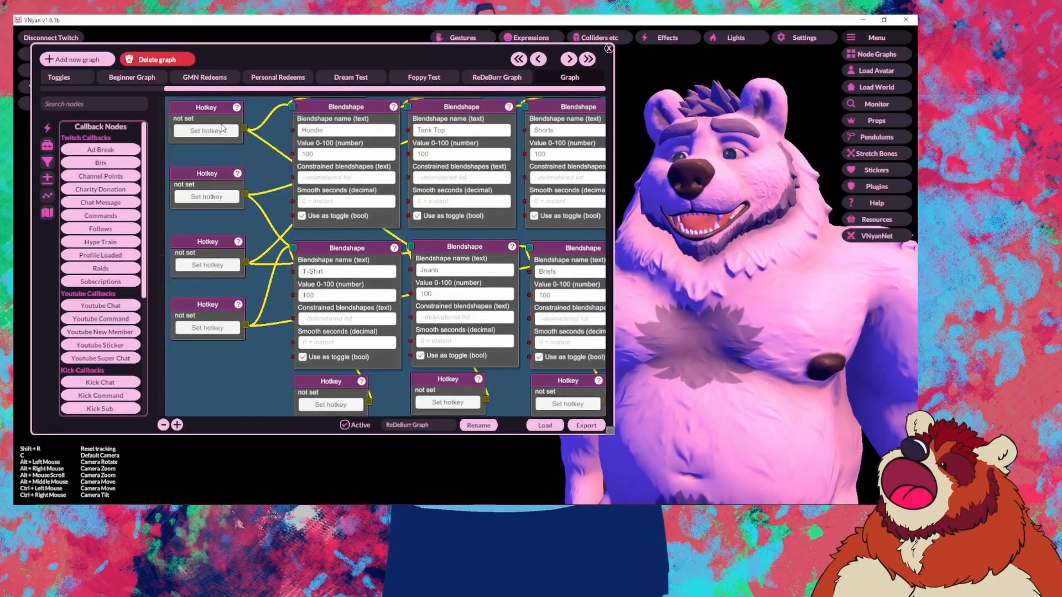
right_click(228, 179)
click(251, 185)
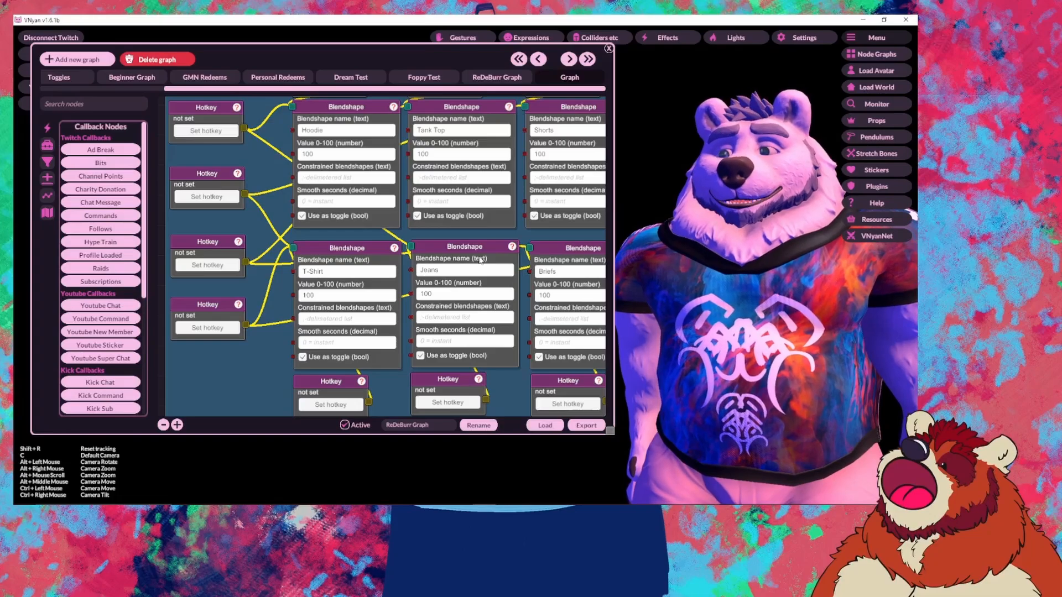
drag(269, 184, 255, 184)
right_click(199, 236)
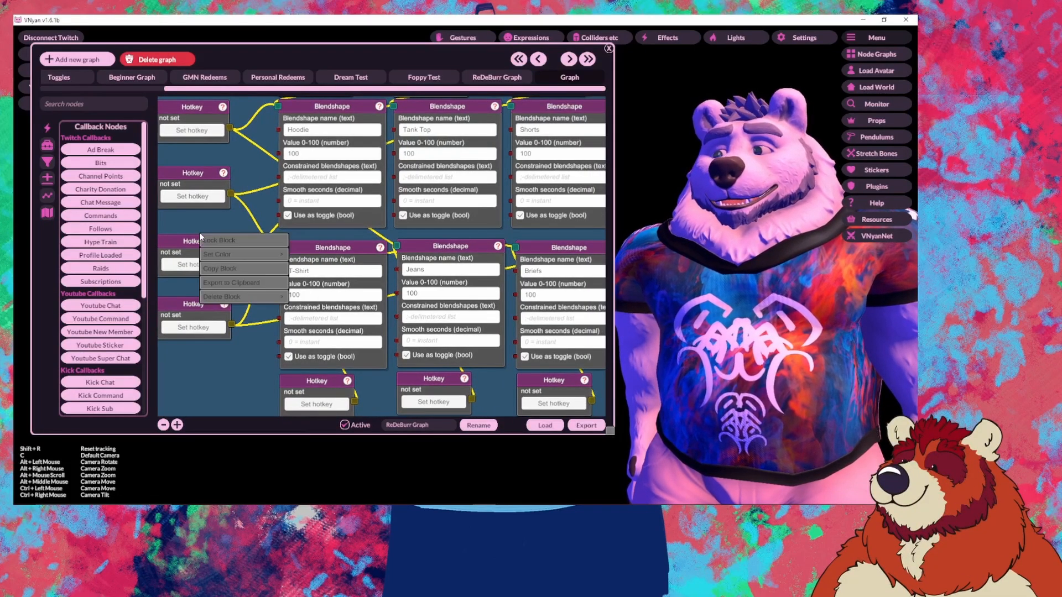
right_click(189, 181)
click(205, 186)
right_click(183, 242)
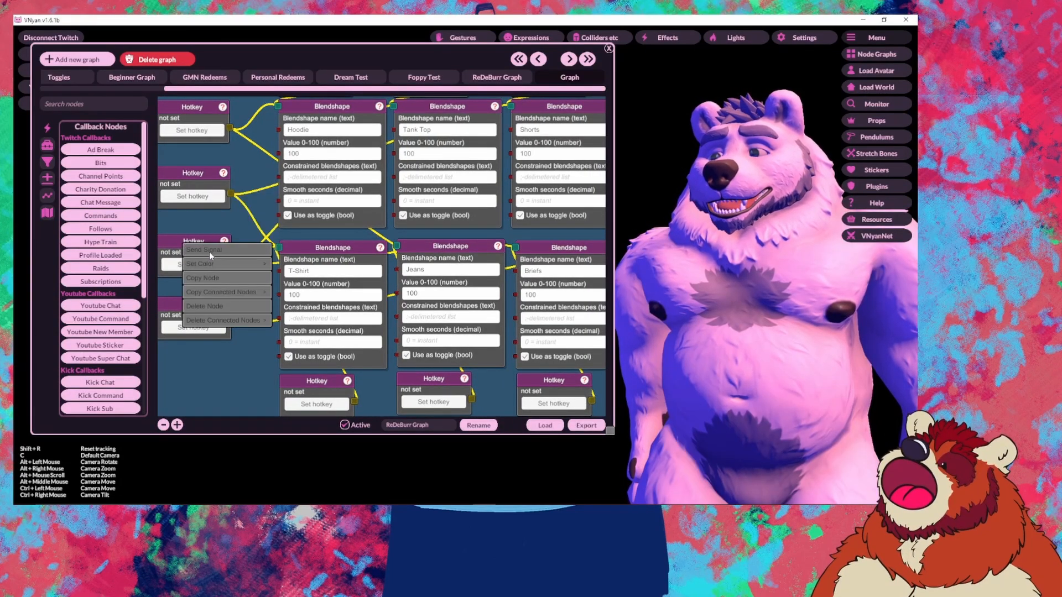
click(207, 252)
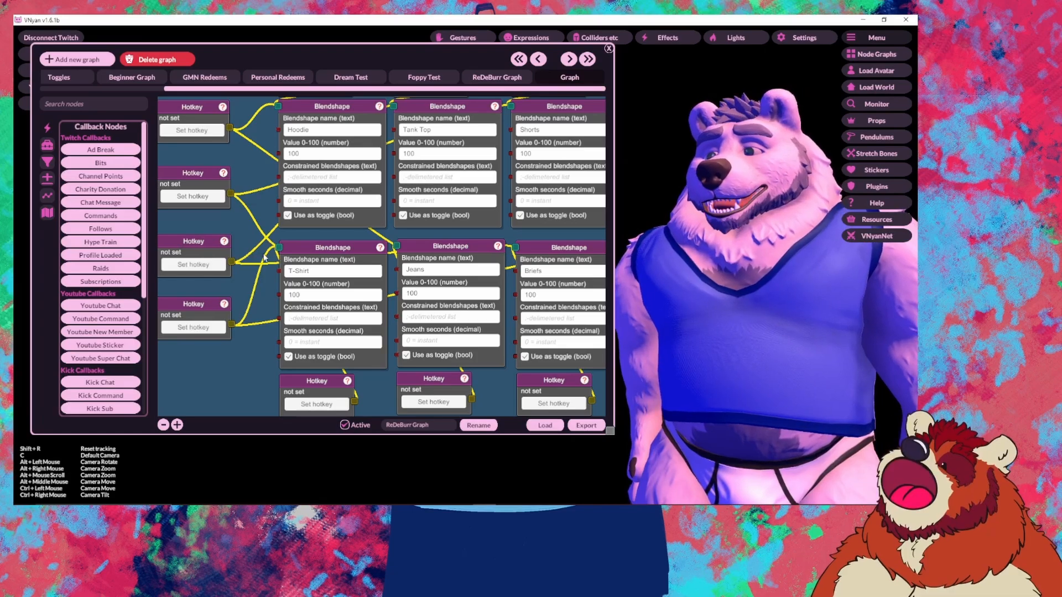
right_click(190, 243)
click(207, 251)
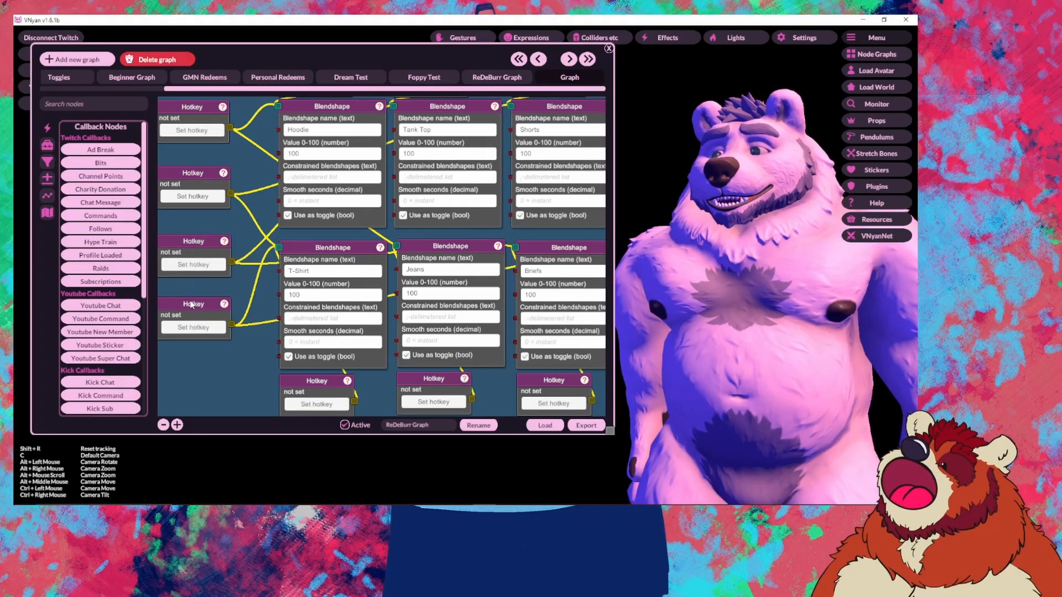
right_click(191, 303)
click(208, 311)
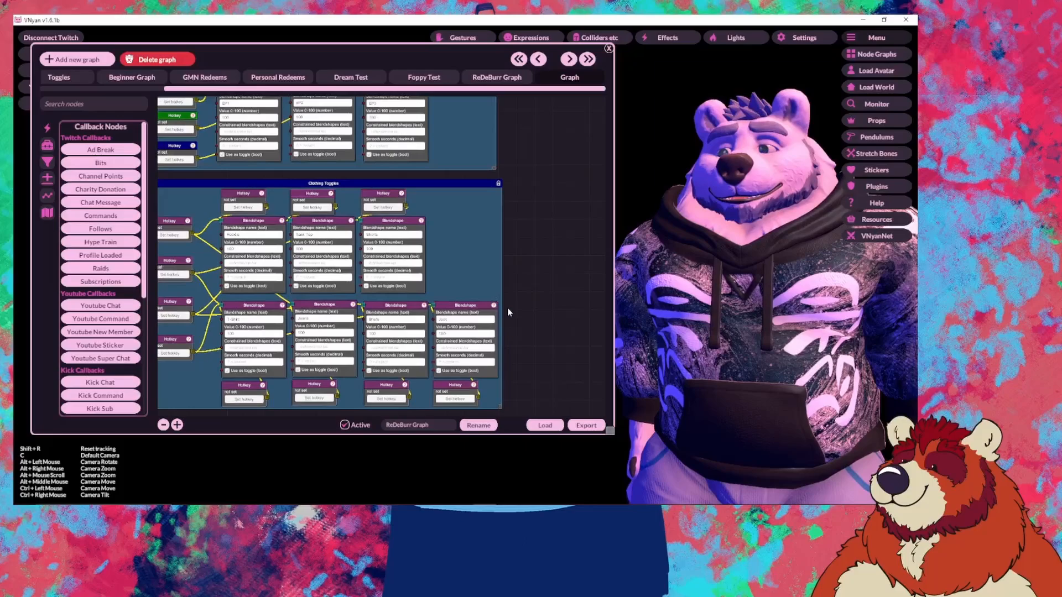
scroll(506, 307, up, 5)
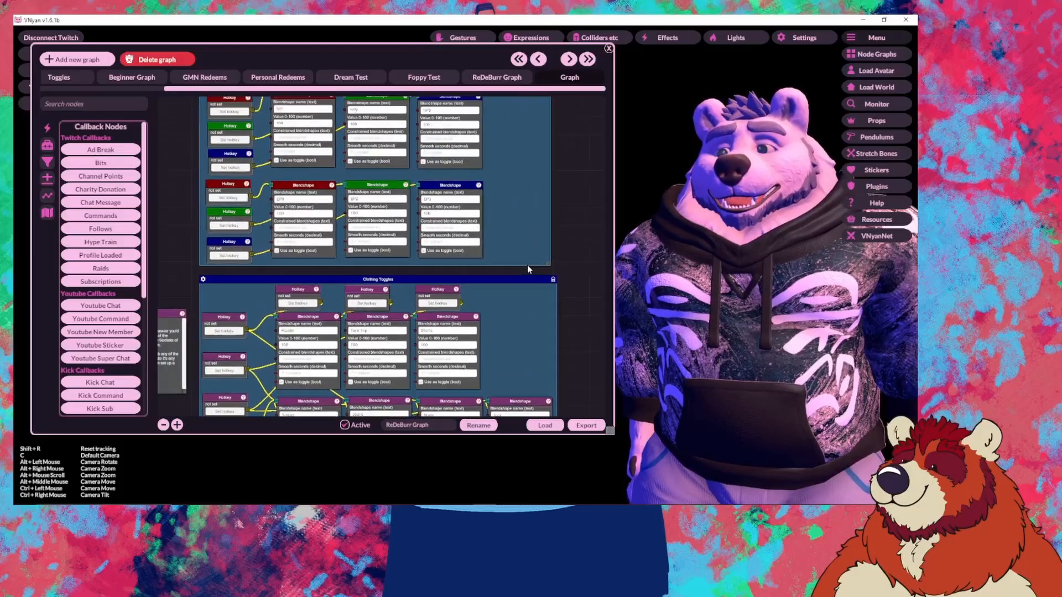
scroll(384, 215, down, 3)
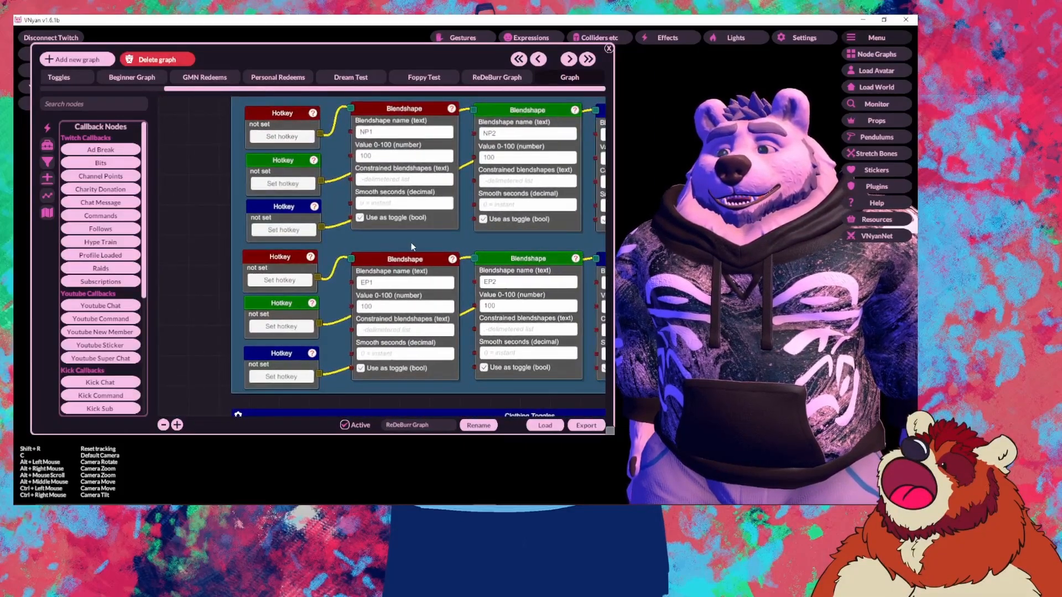
scroll(411, 242, up, 3)
drag(327, 233, 356, 243)
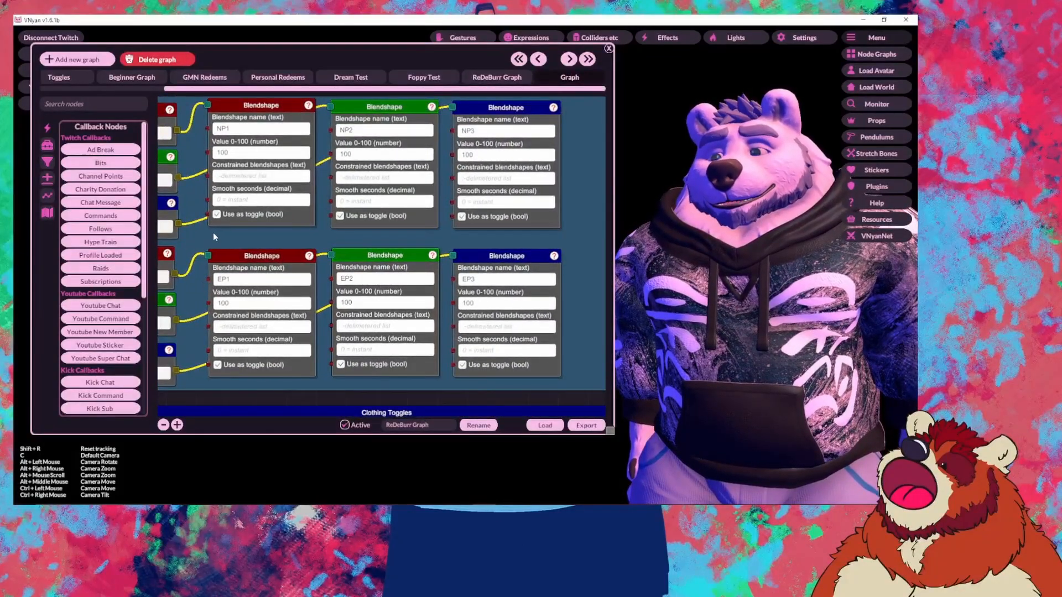
drag(214, 232, 438, 337)
drag(214, 213, 356, 376)
scroll(348, 268, down, 5)
mouse_move(313, 138)
mouse_down()
mouse_move(348, 269)
mouse_move(230, 225)
mouse_up()
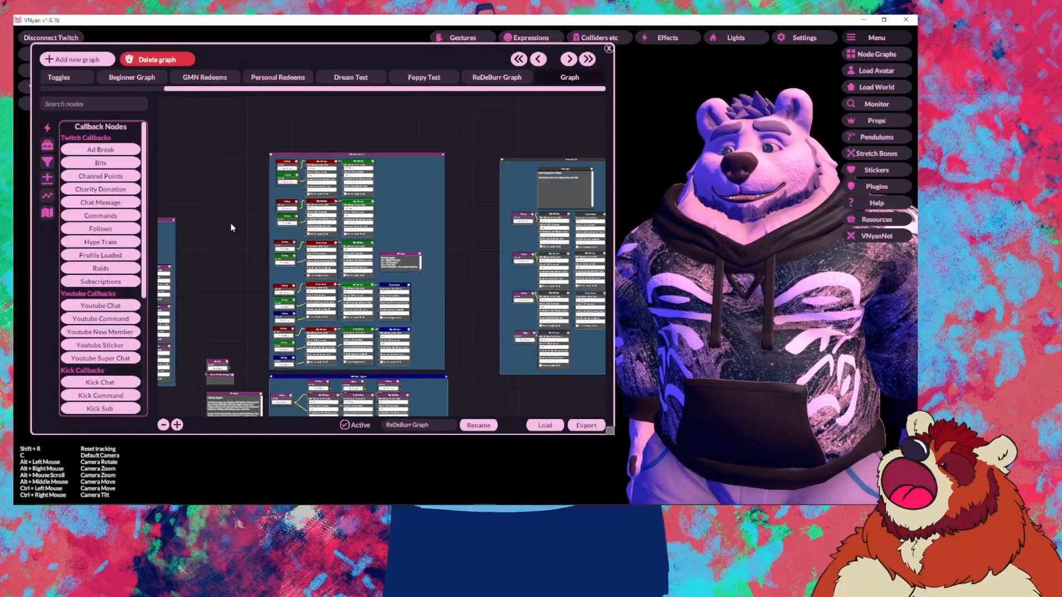
scroll(373, 256, up, 5)
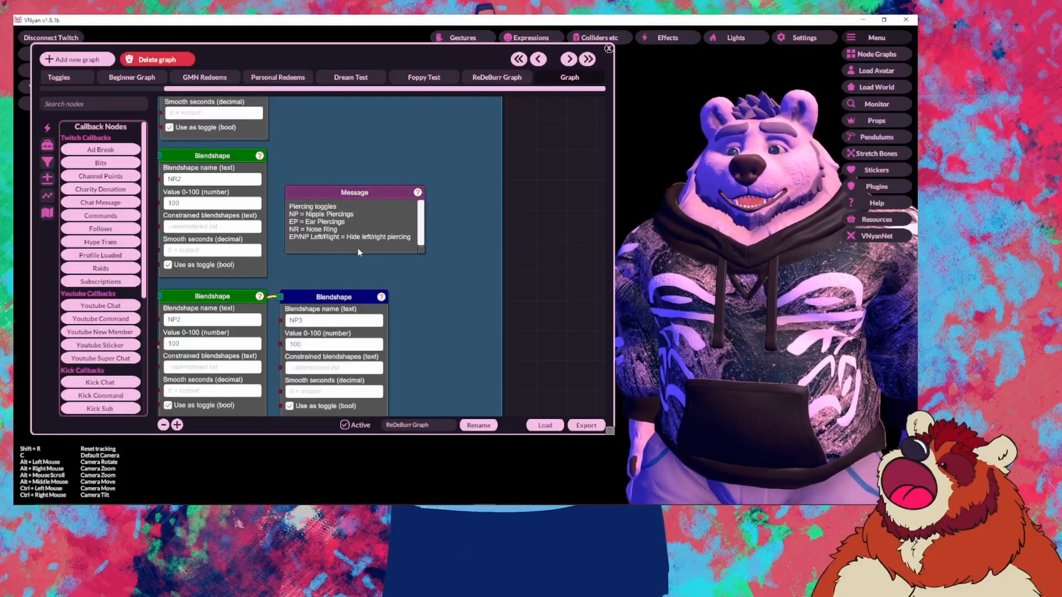
drag(405, 251, 558, 152)
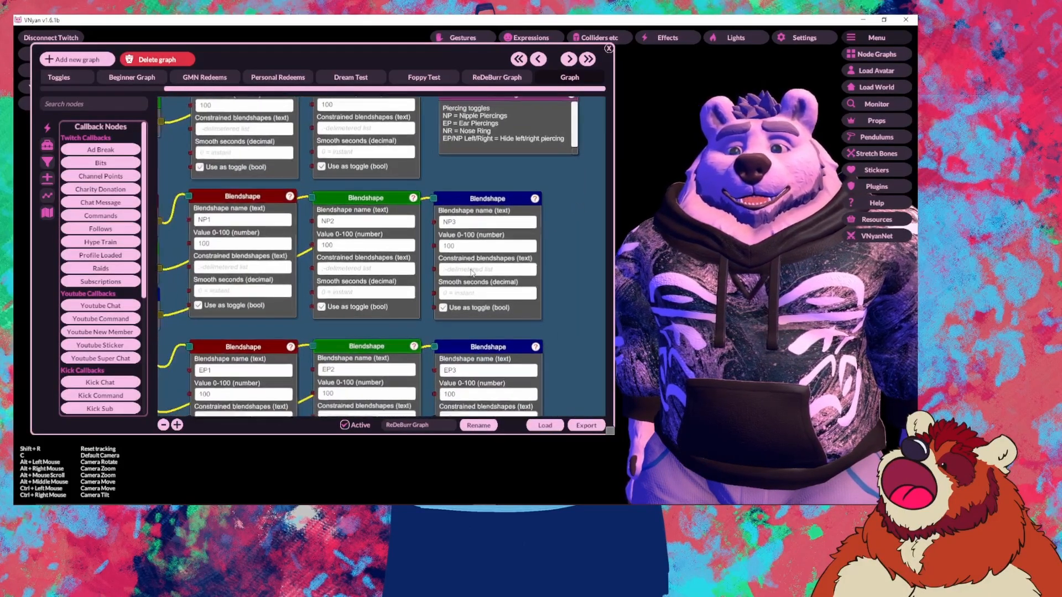
drag(309, 320, 379, 269)
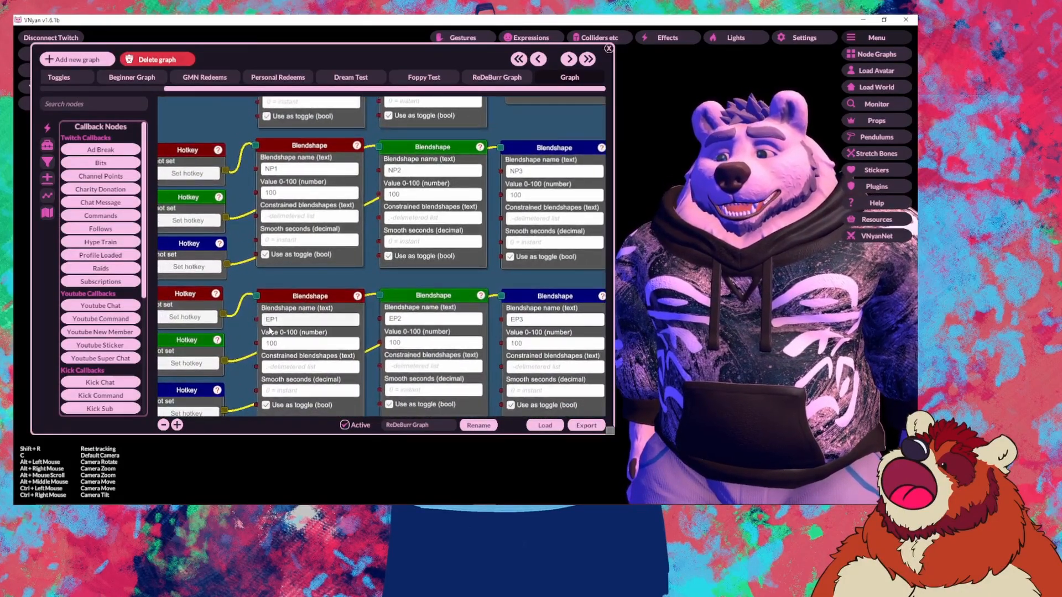
drag(337, 316, 317, 253)
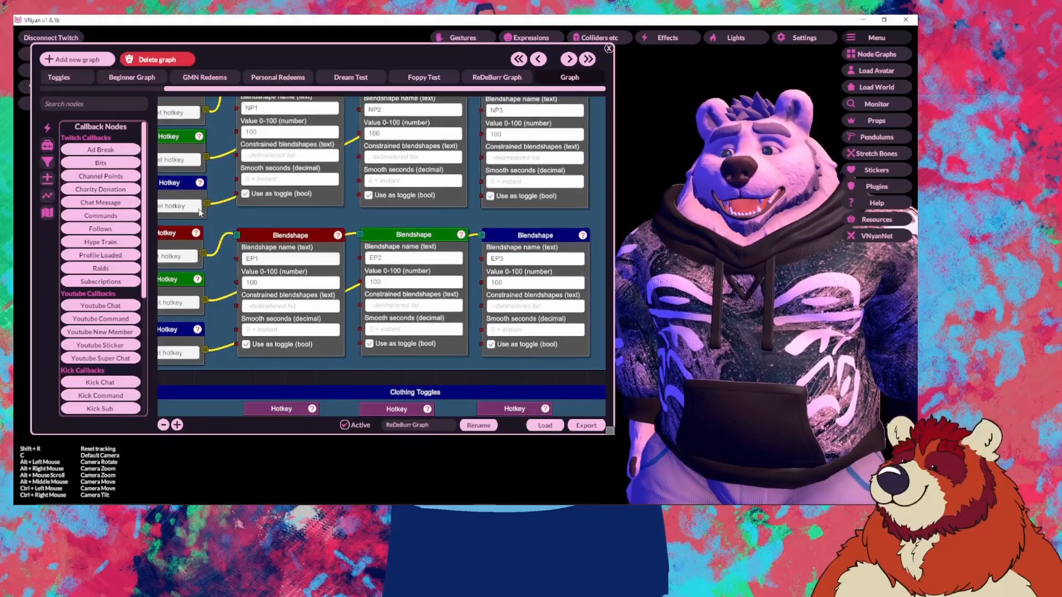
drag(202, 210, 208, 215)
drag(246, 112, 252, 301)
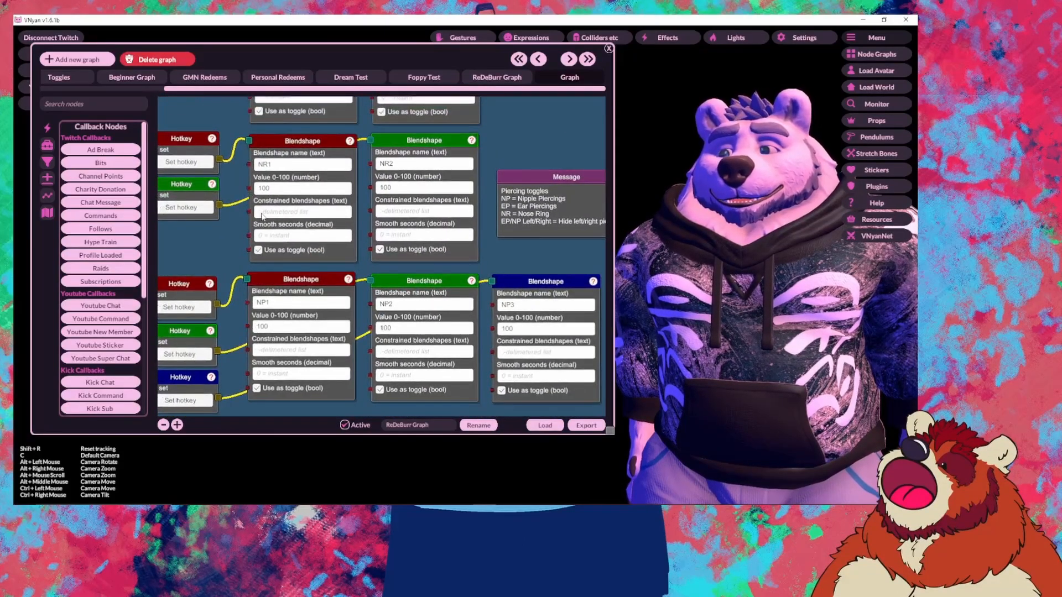
drag(262, 217, 284, 275)
drag(272, 183, 263, 284)
drag(254, 201, 272, 273)
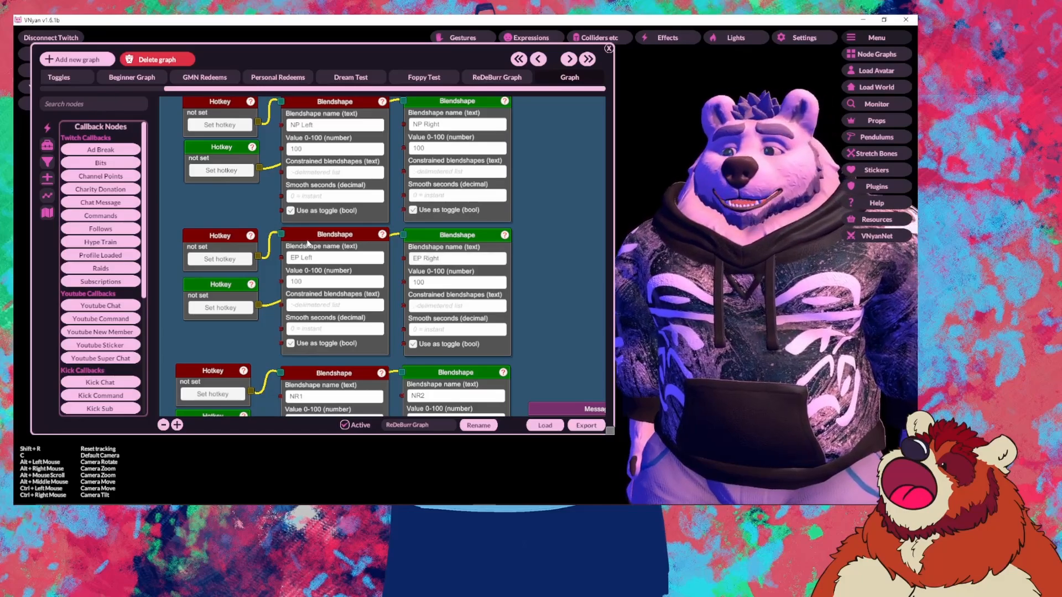
drag(255, 200, 239, 244)
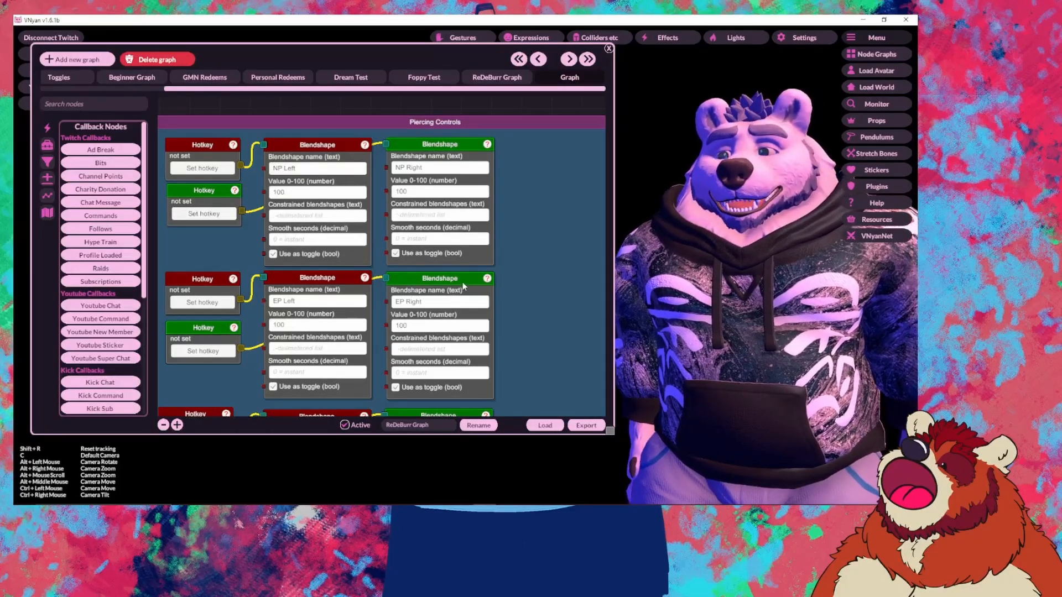
scroll(464, 285, down, 5)
scroll(243, 273, down, 4)
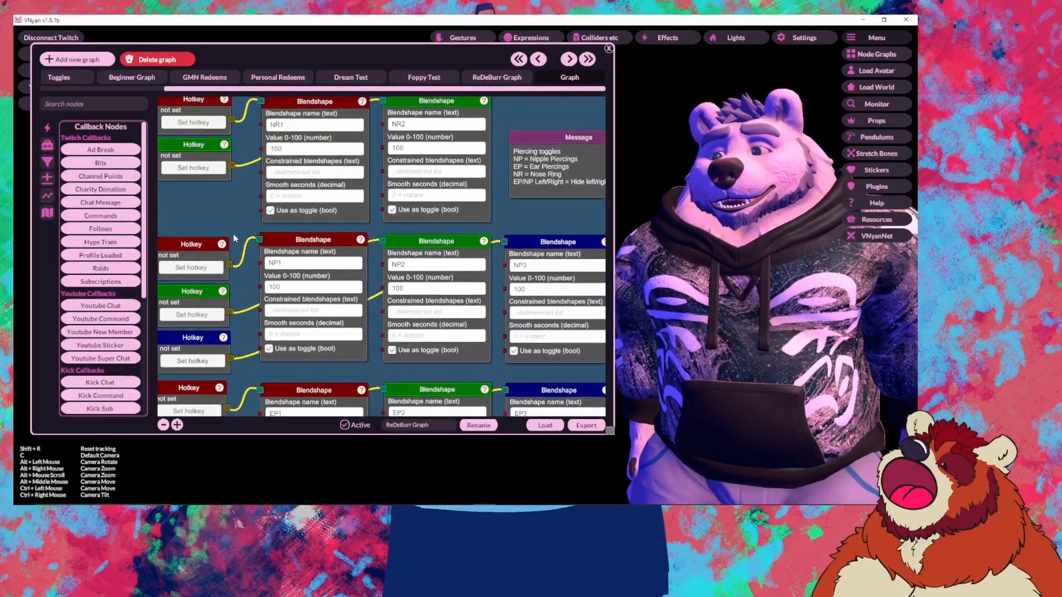
scroll(271, 175, down, 1)
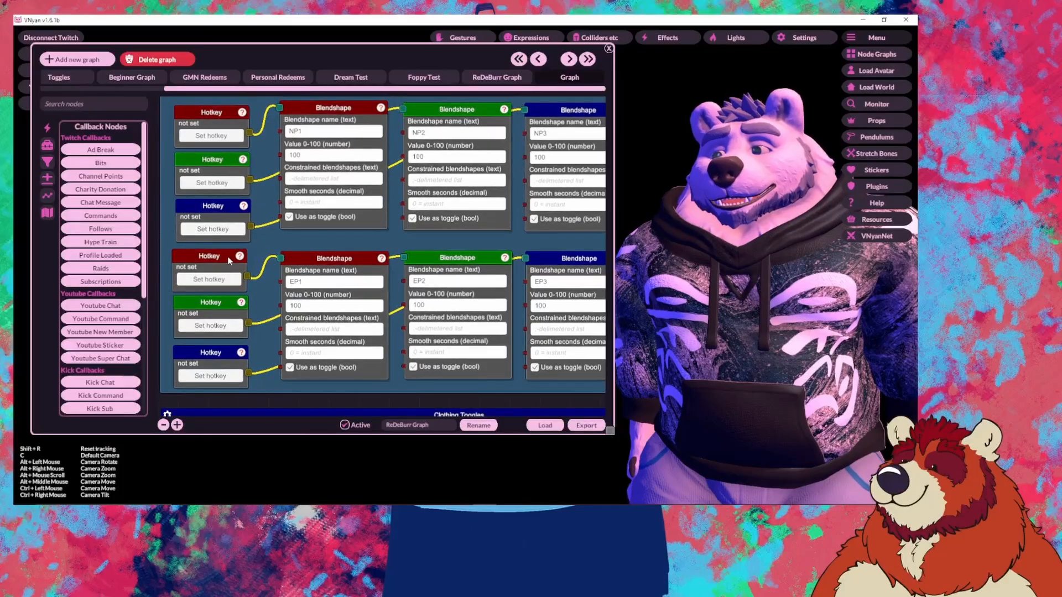
right_click(218, 260)
click(264, 238)
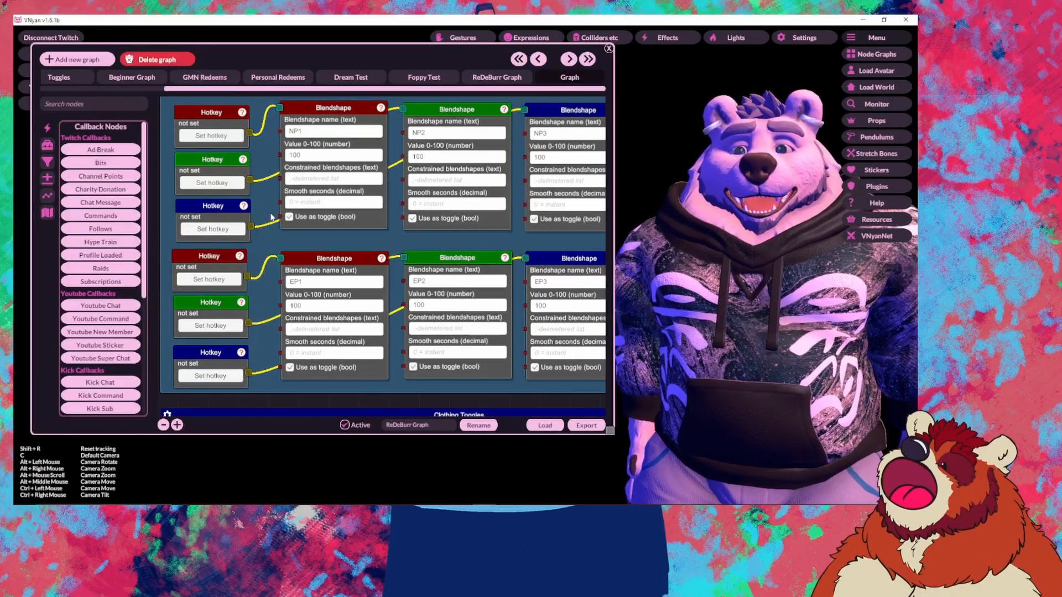
drag(273, 216, 285, 372)
drag(247, 237, 258, 339)
drag(252, 199, 262, 351)
drag(238, 228, 240, 252)
right_click(243, 271)
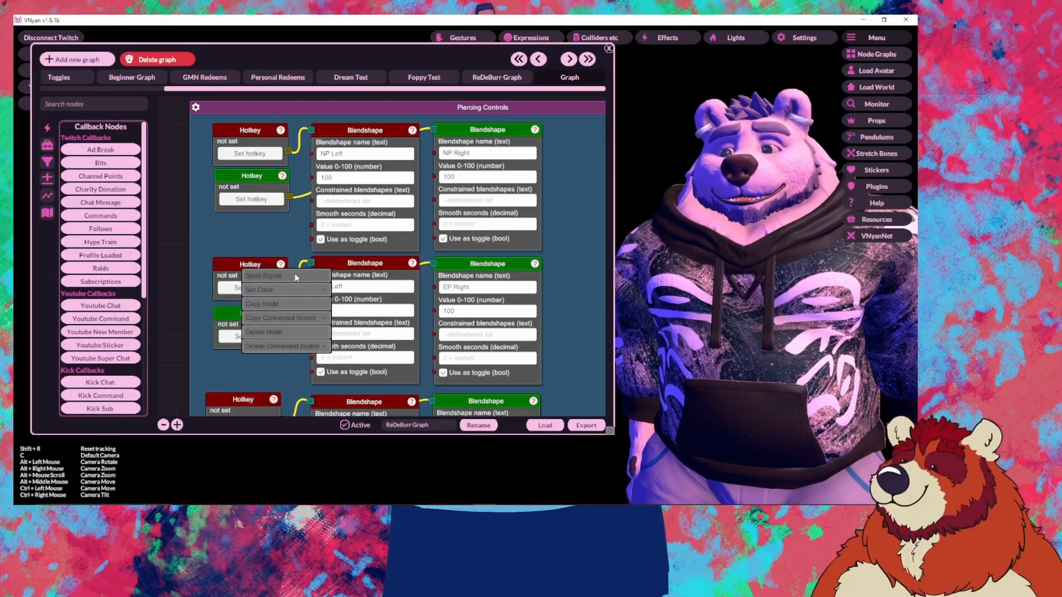
click(294, 273)
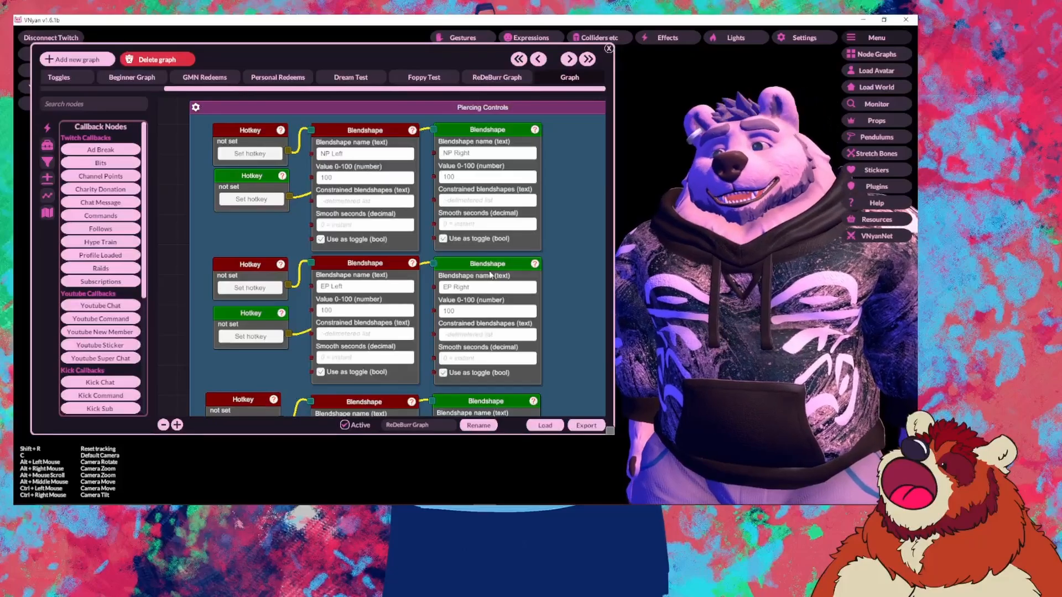
scroll(516, 297, down, 5)
Step: Pan through the Joy, Fun, Sorrow, Annoyed and Bashful expression rows and their note box
drag(481, 254, 393, 324)
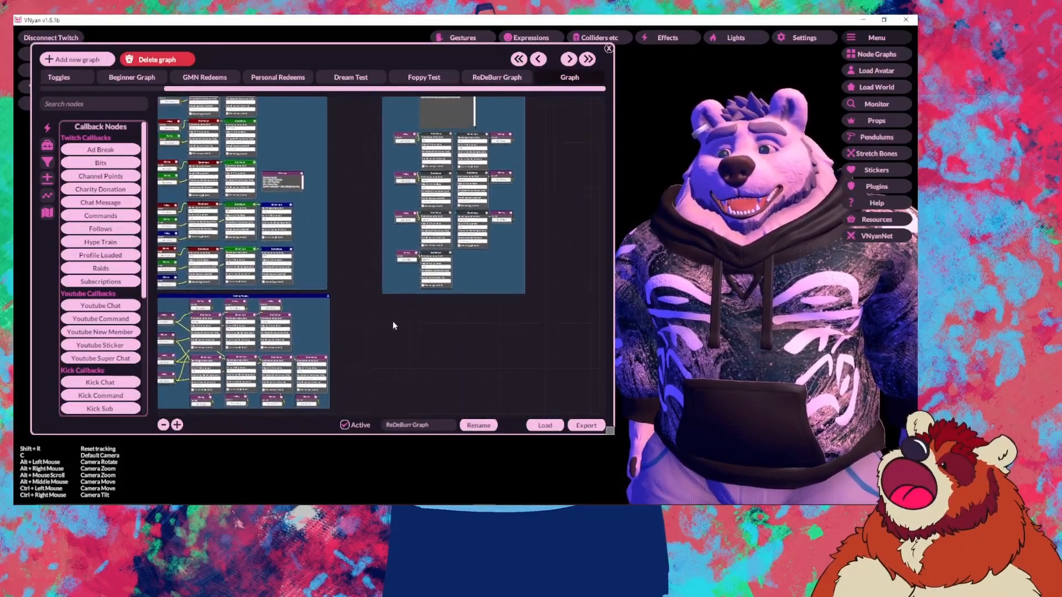
scroll(393, 324, up, 3)
drag(517, 196, 515, 276)
scroll(482, 222, up, 3)
drag(473, 158, 529, 320)
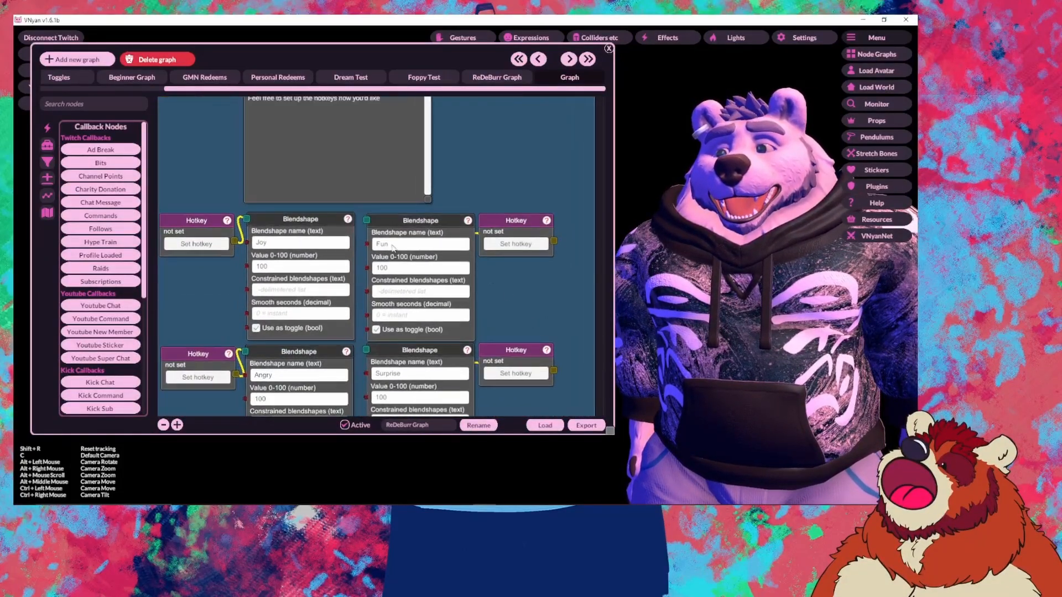
drag(456, 196, 522, 288)
drag(558, 338, 536, 206)
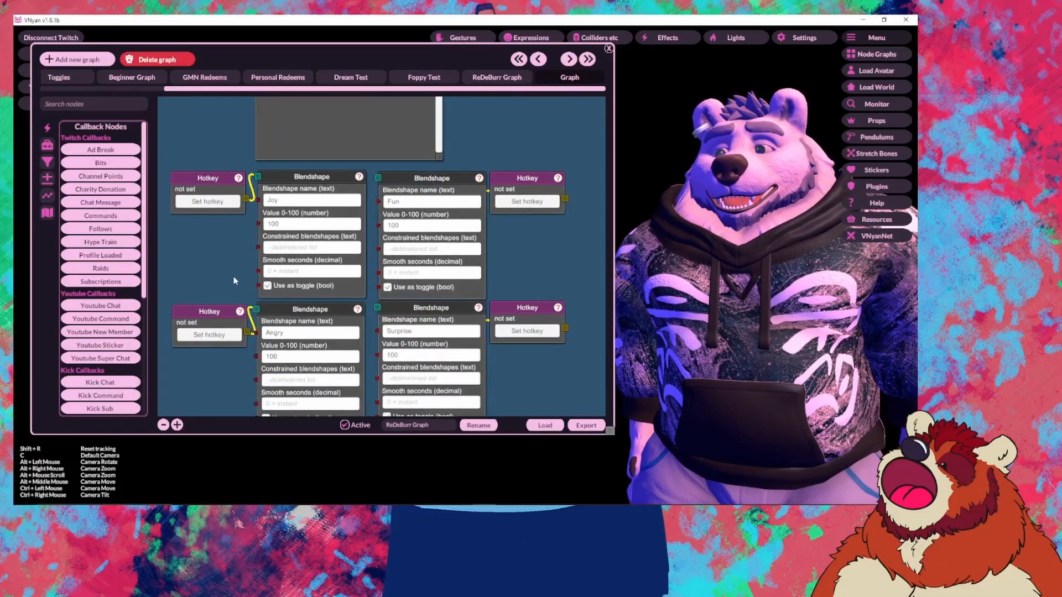
drag(233, 281, 284, 192)
drag(260, 303, 250, 347)
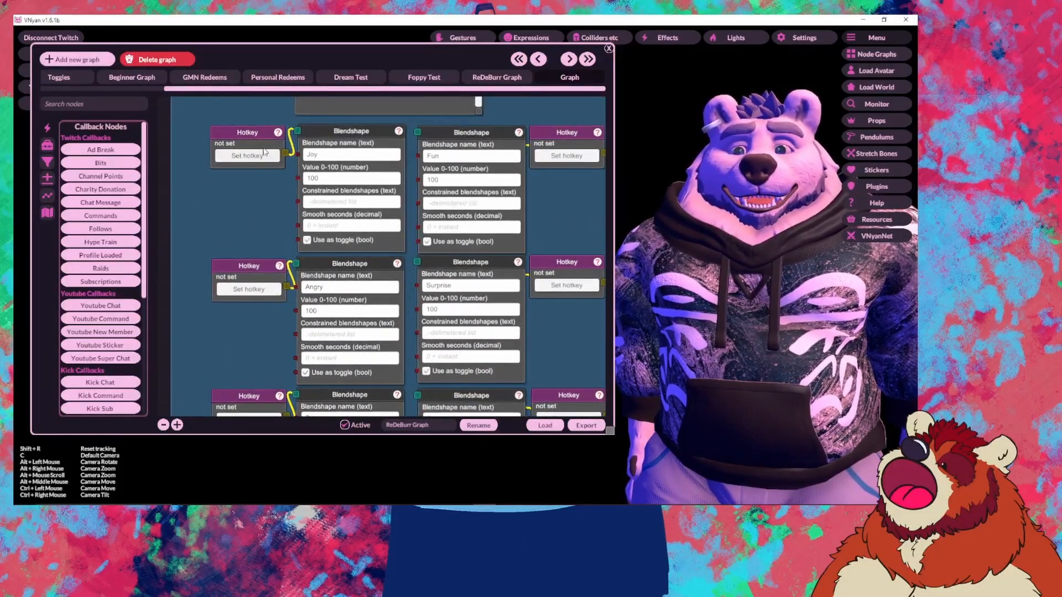
drag(525, 194, 482, 126)
drag(533, 251, 533, 169)
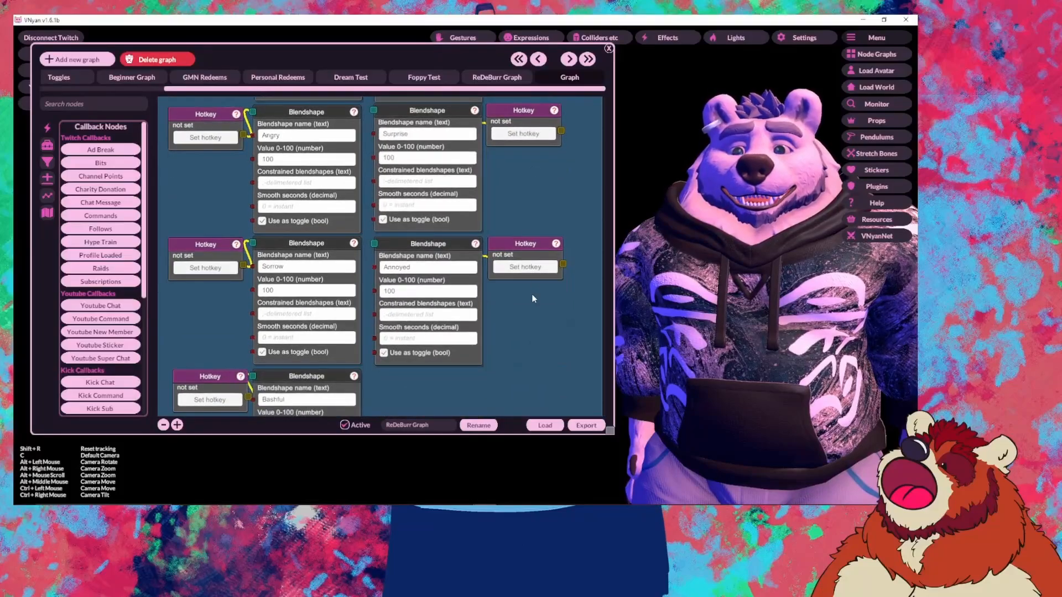
drag(526, 314, 534, 246)
drag(517, 295, 519, 411)
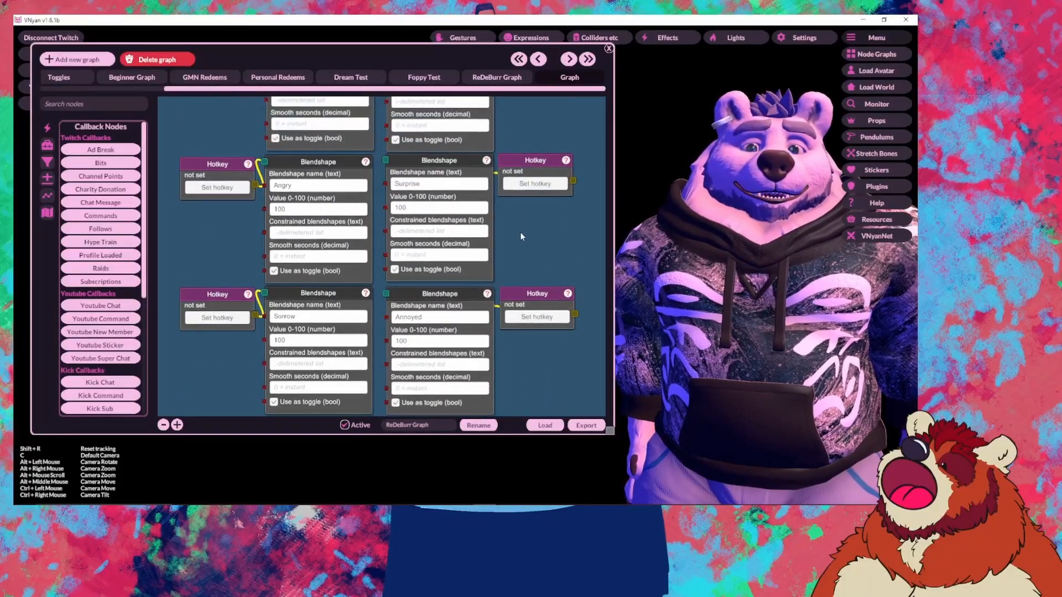
drag(519, 231, 506, 350)
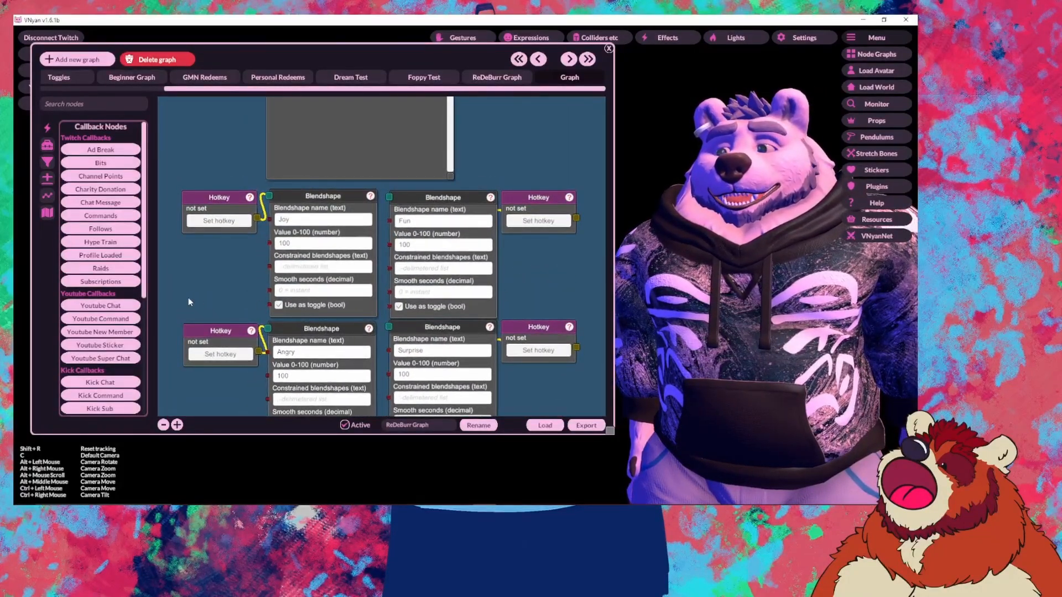
Step: Move down to the Bashful row and copy its Blendshape node
drag(170, 284, 249, 147)
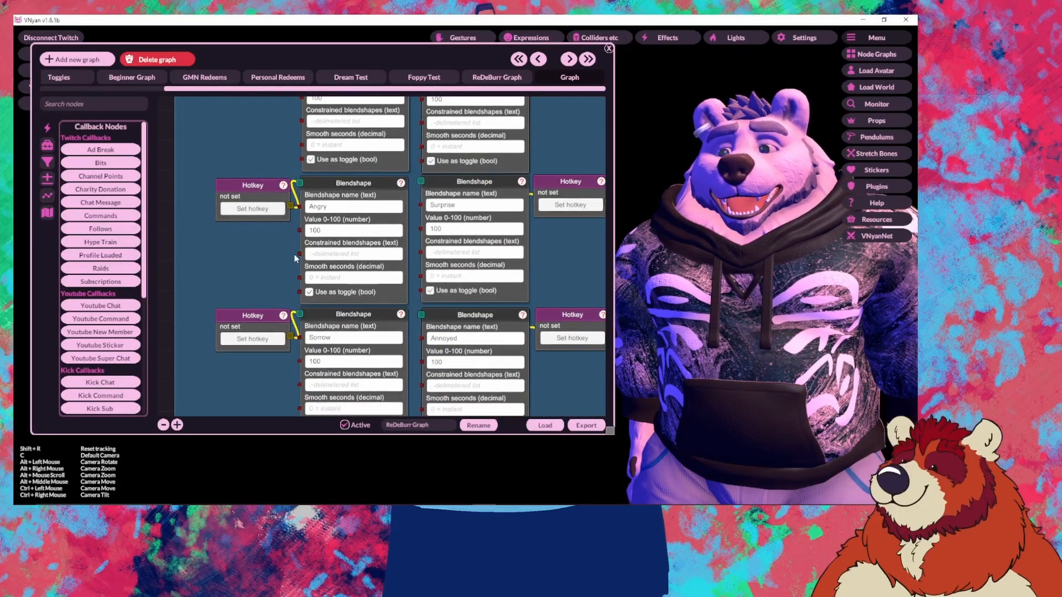
drag(294, 254, 246, 205)
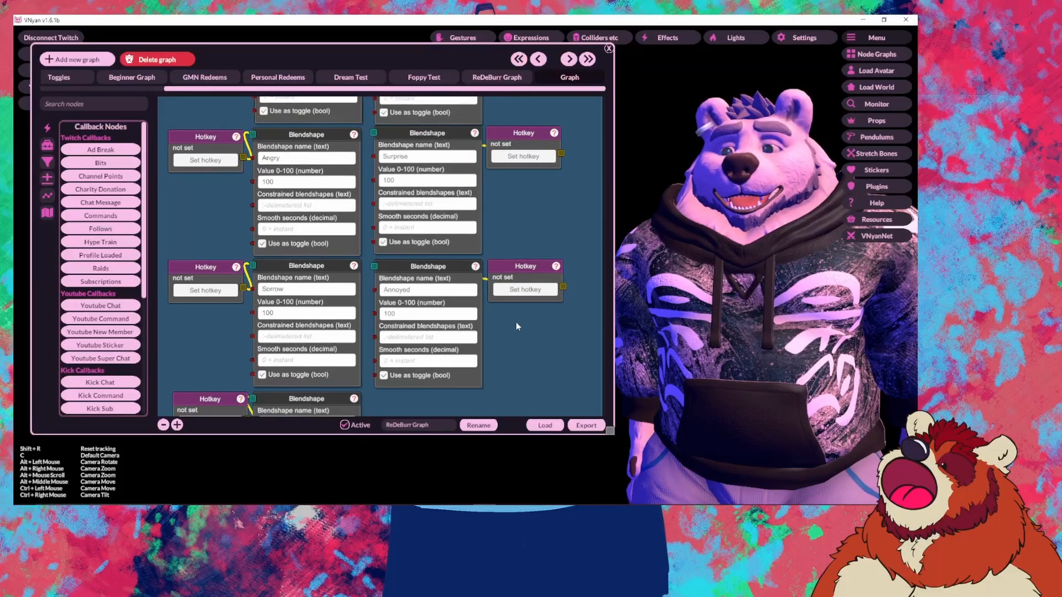
drag(517, 326, 516, 258)
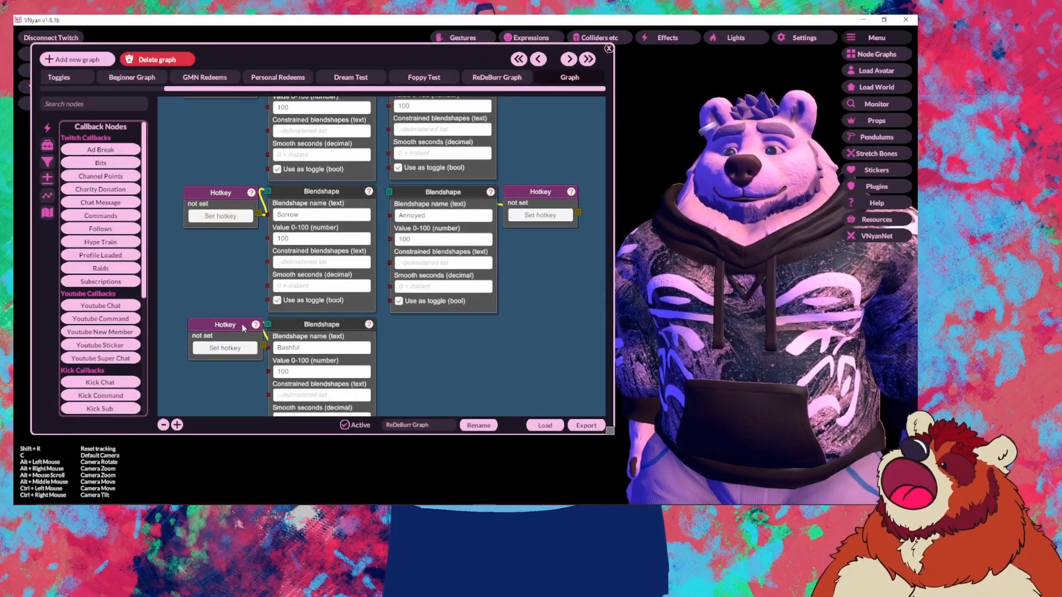
drag(497, 329, 493, 281)
drag(473, 317, 526, 296)
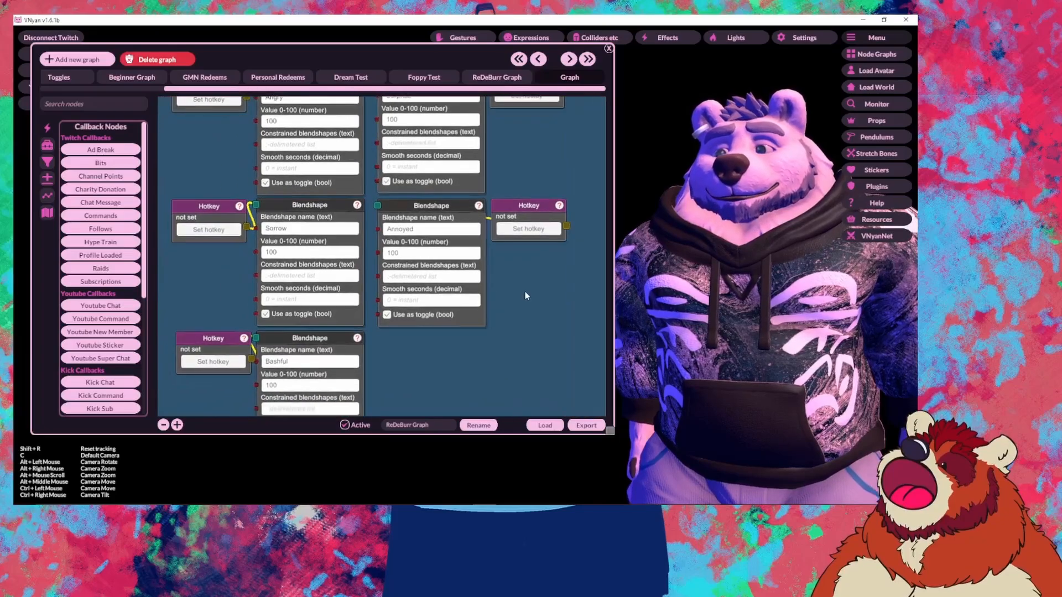
drag(483, 337, 476, 261)
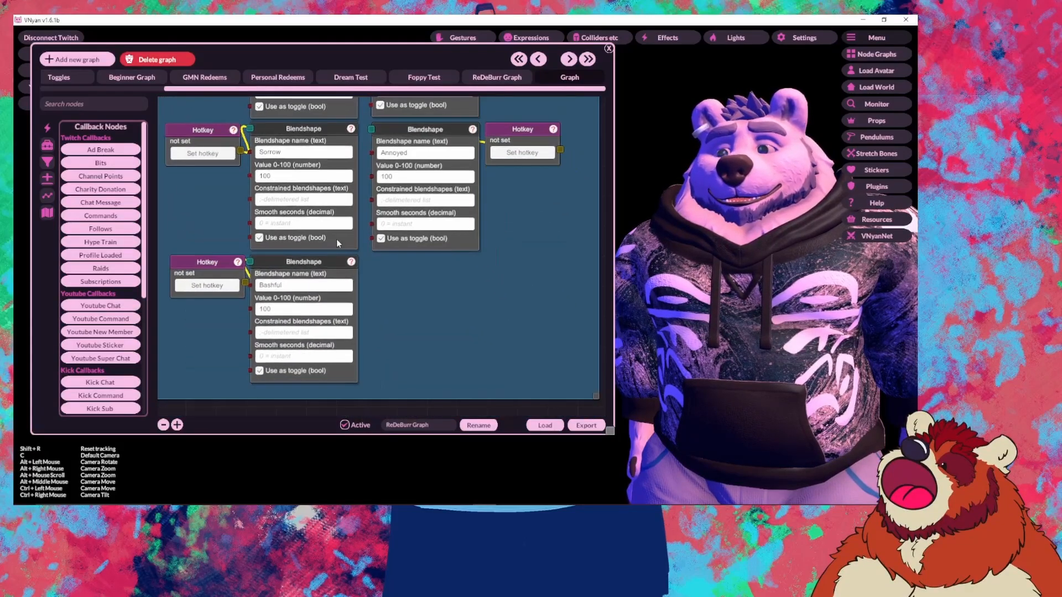
right_click(283, 264)
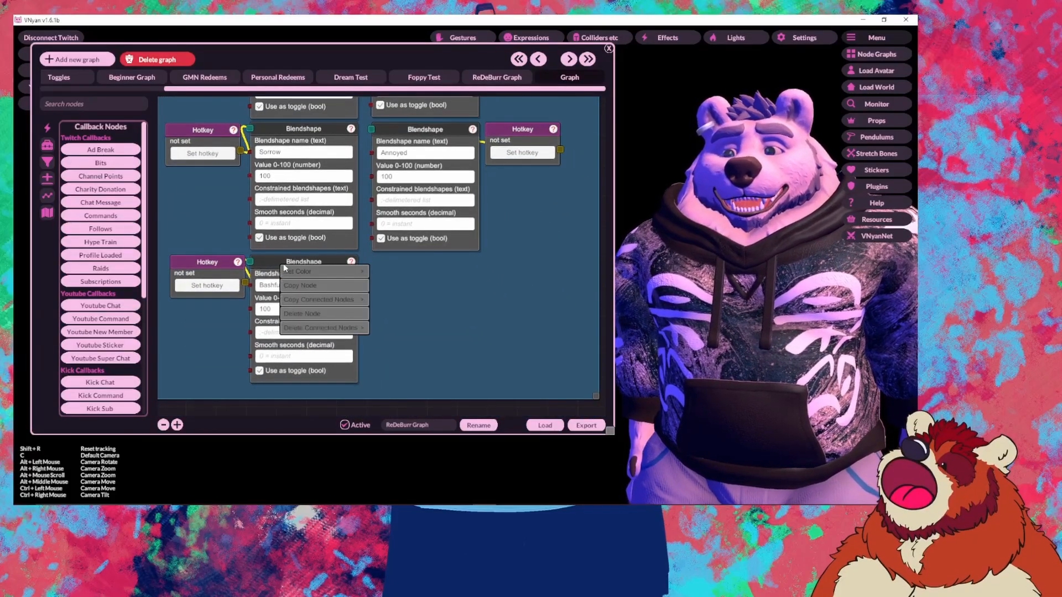
click(325, 286)
Step: Paste the copied node beside Bashful and rename its blendshape to tongueOut
right_click(386, 287)
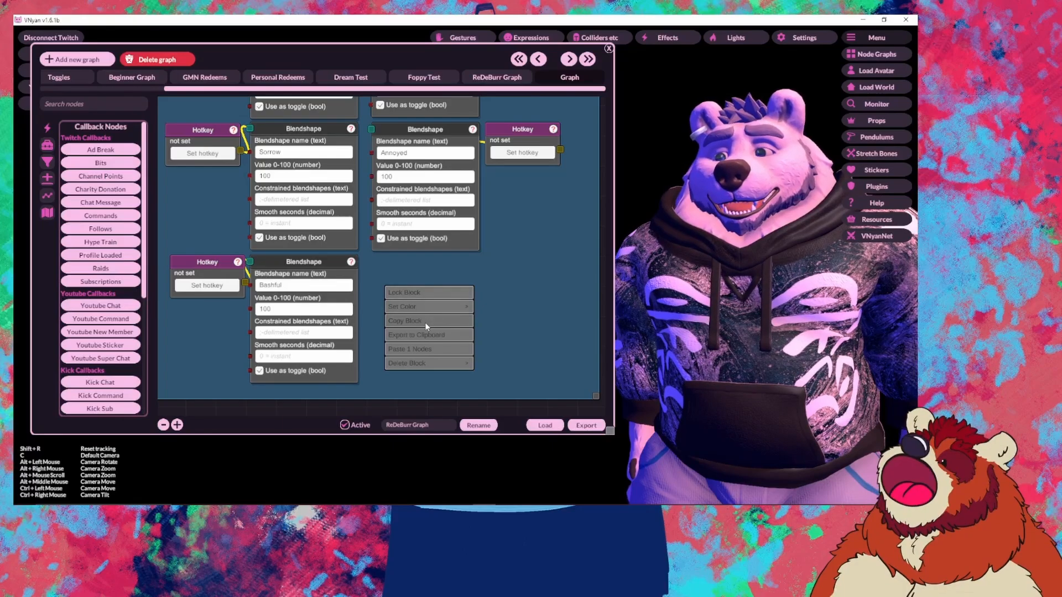
click(439, 352)
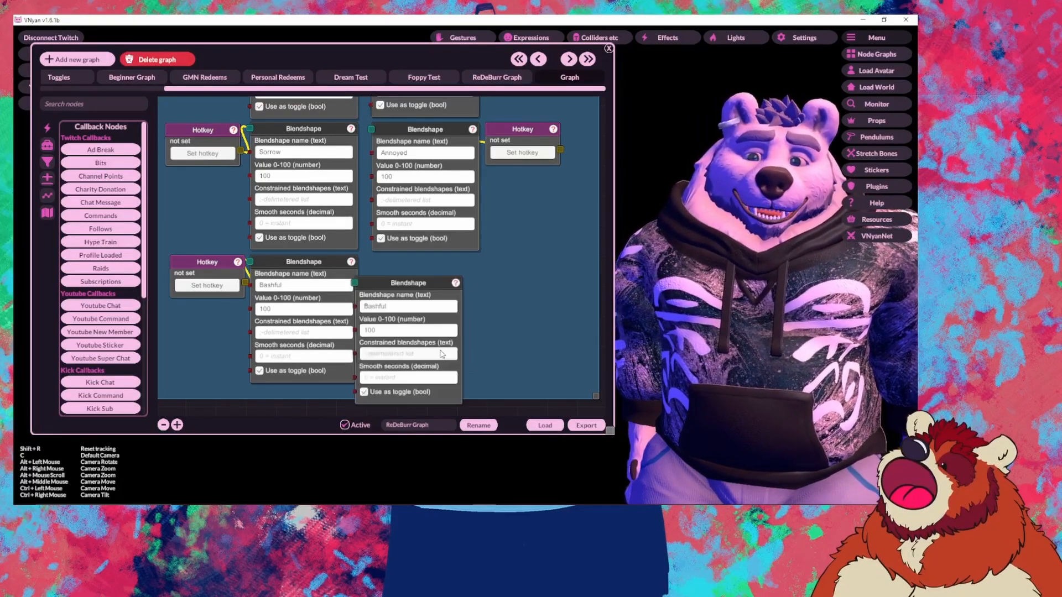
drag(413, 284, 417, 263)
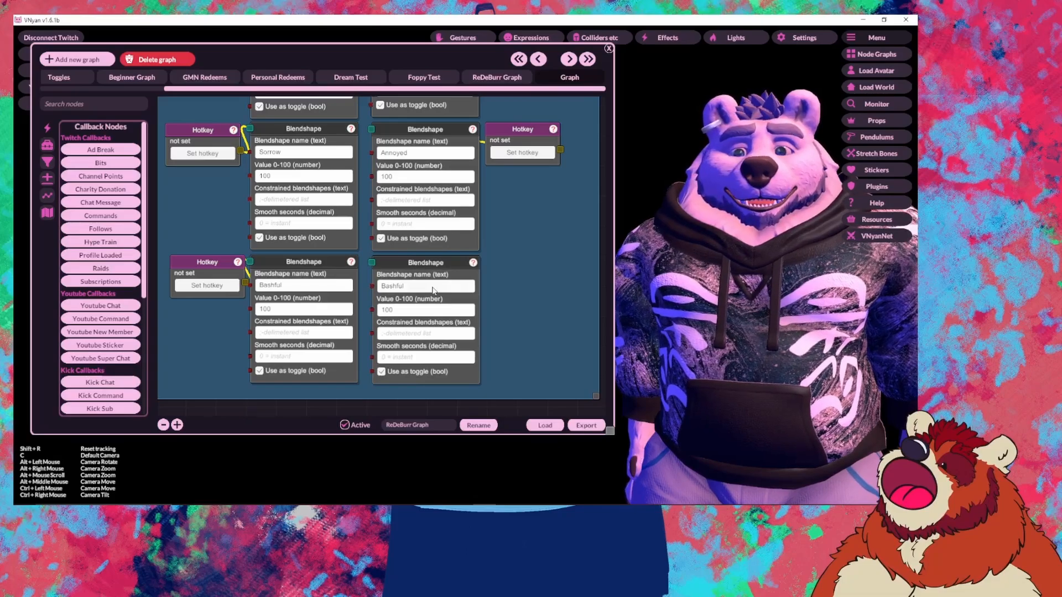
click(432, 287)
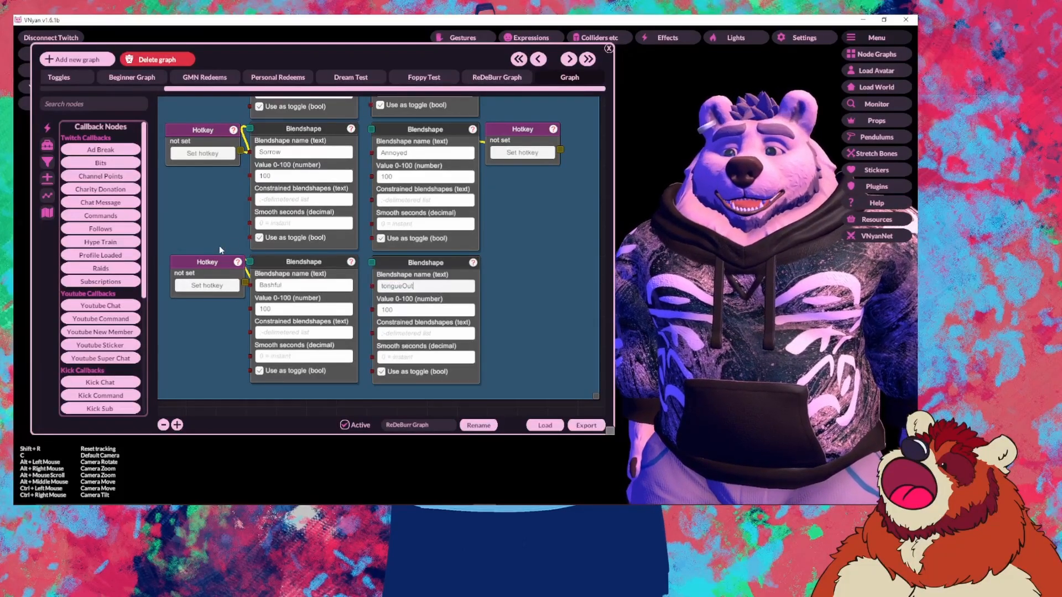
Step: Add a new Hotkey node wired to the tongueOut Blendshape node
right_click(522, 267)
click(550, 277)
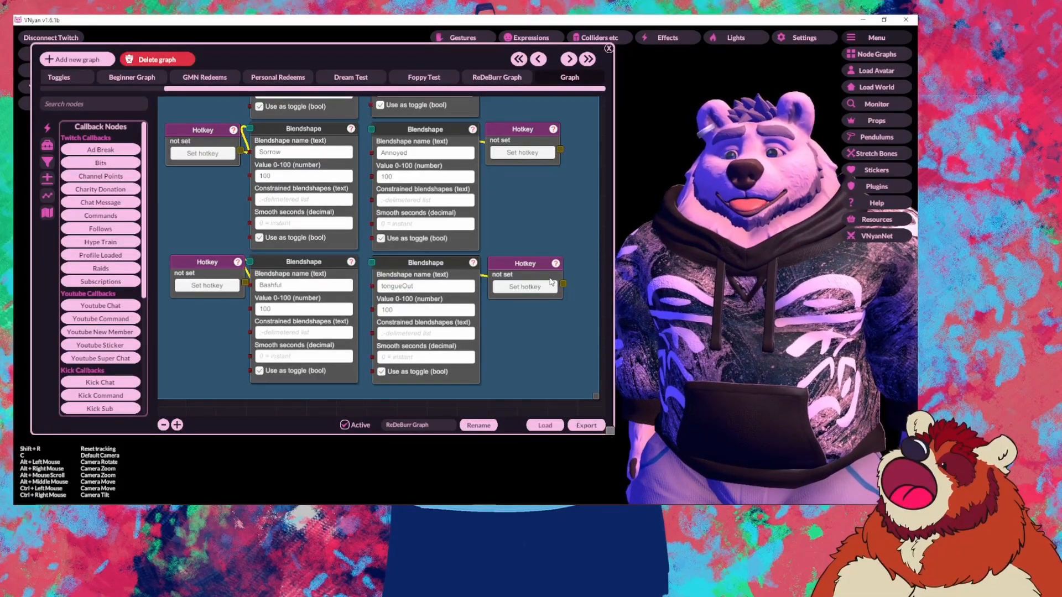
right_click(514, 268)
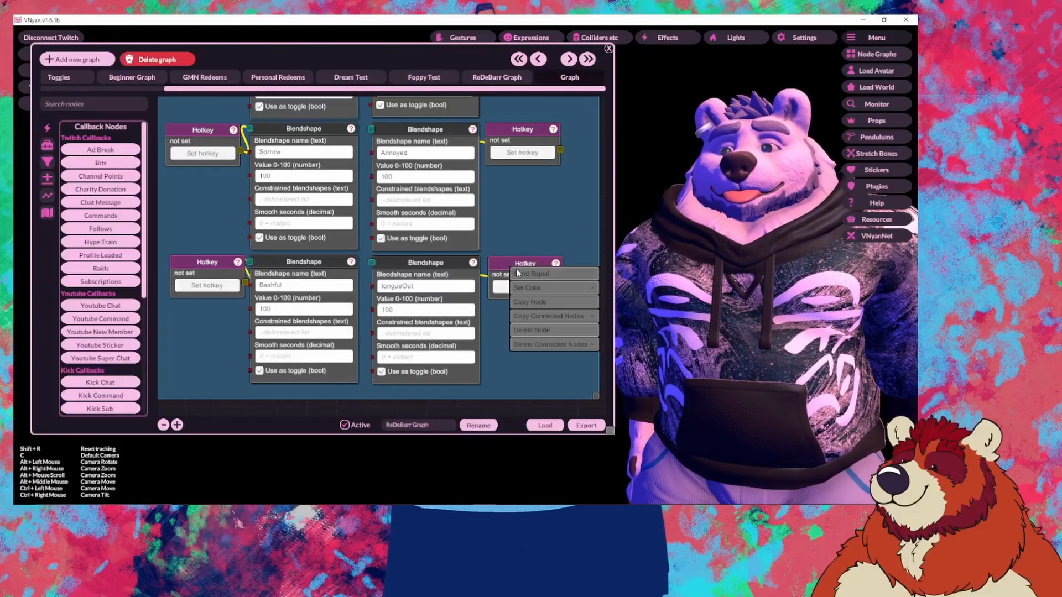
click(498, 249)
drag(482, 166, 444, 352)
drag(466, 184, 471, 327)
drag(496, 272, 523, 155)
scroll(509, 152, down, 5)
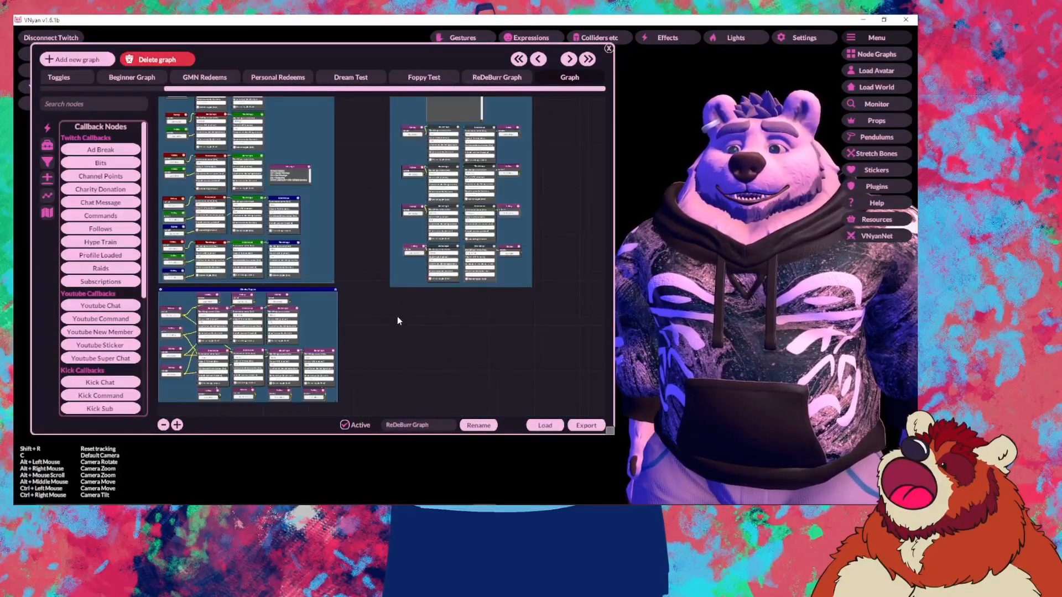
Step: Send signals from the tail hotkey nodes in Hair/Tail Controls to test the tail
drag(397, 316, 458, 177)
drag(419, 294, 459, 230)
scroll(459, 289, up, 5)
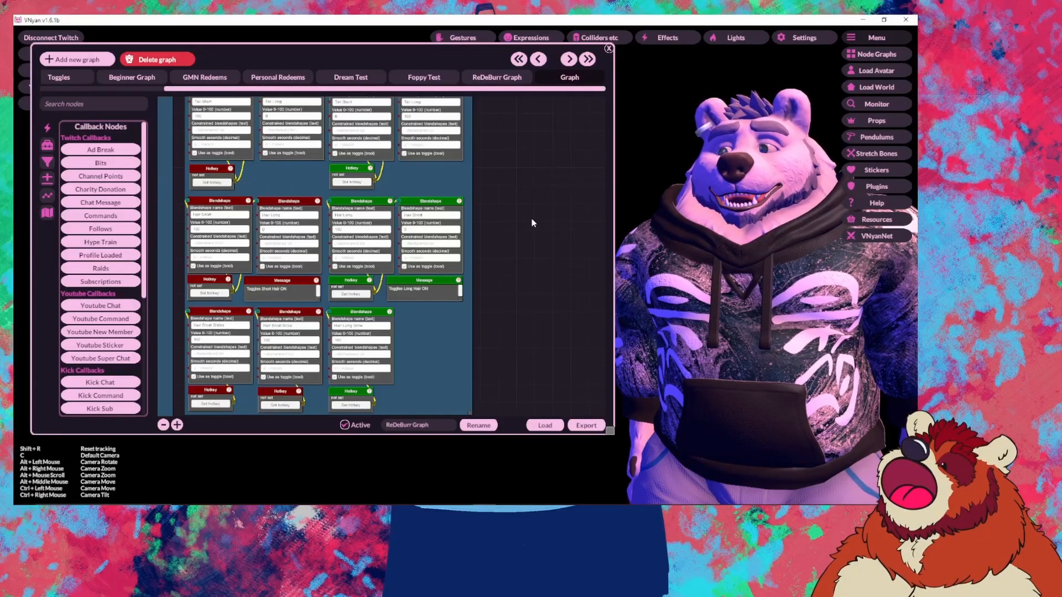
mouse_move(344, 260)
mouse_down()
mouse_move(423, 262)
mouse_move(381, 292)
mouse_move(332, 285)
mouse_move(356, 268)
mouse_up()
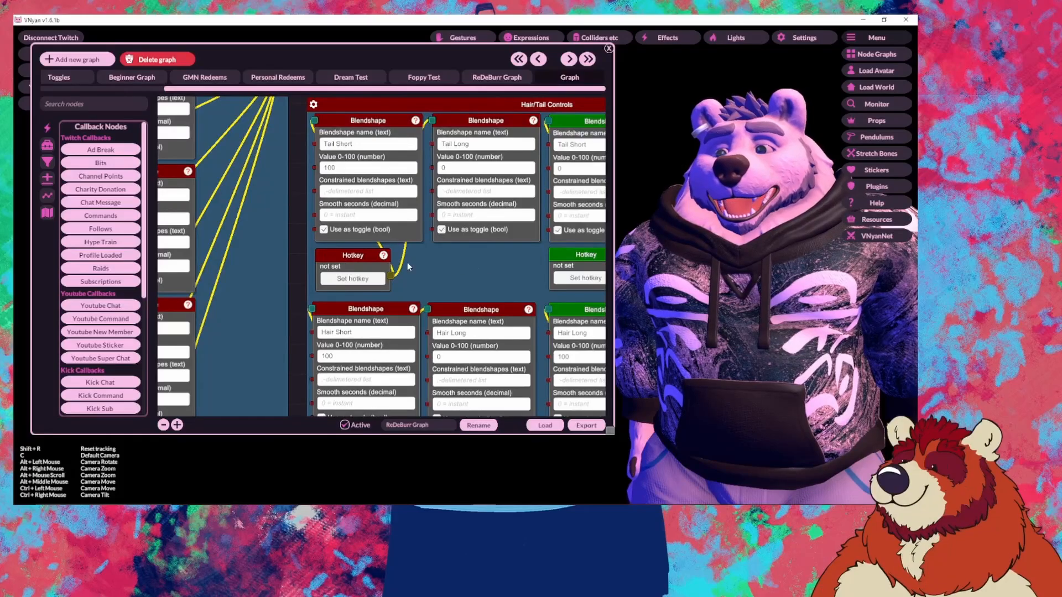
right_click(356, 269)
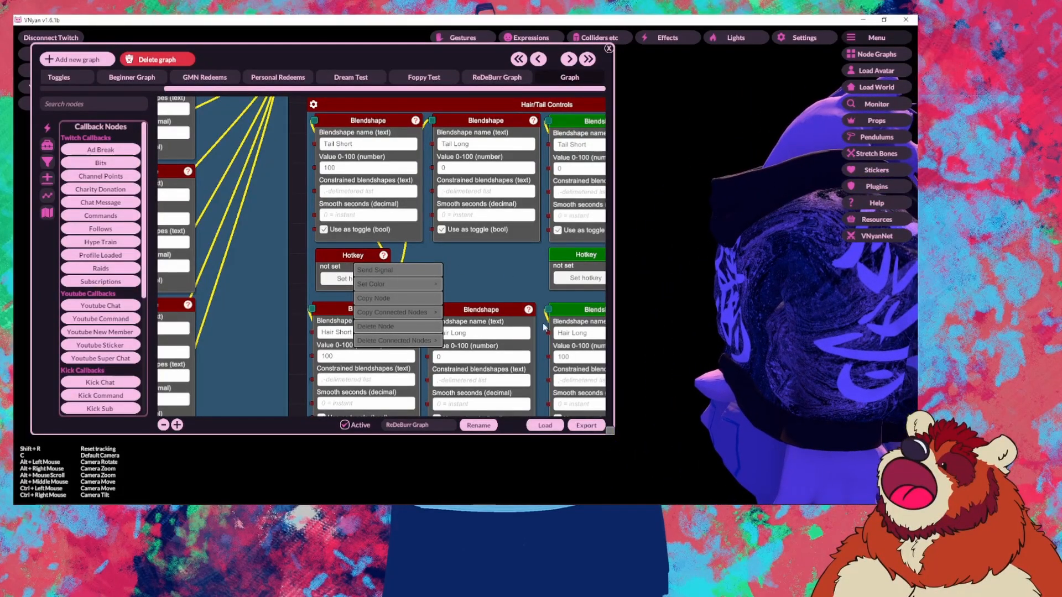
click(406, 269)
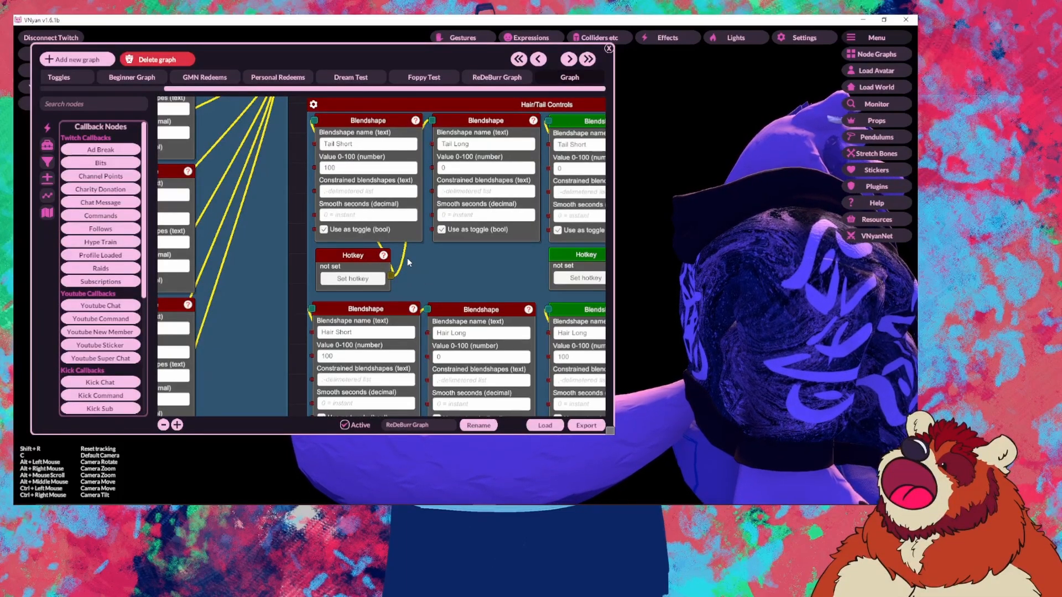
right_click(363, 254)
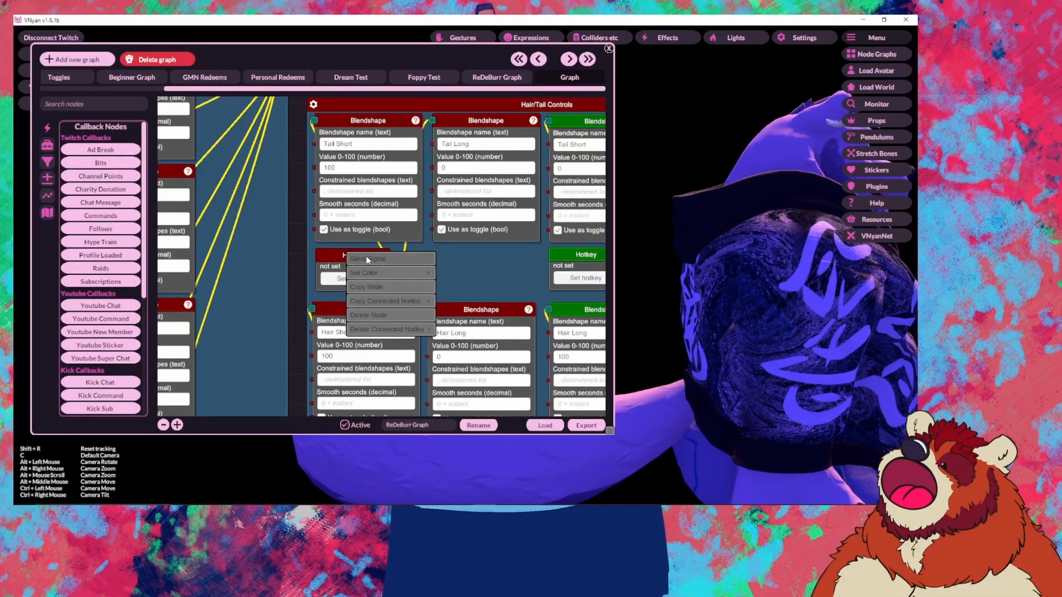
right_click(572, 261)
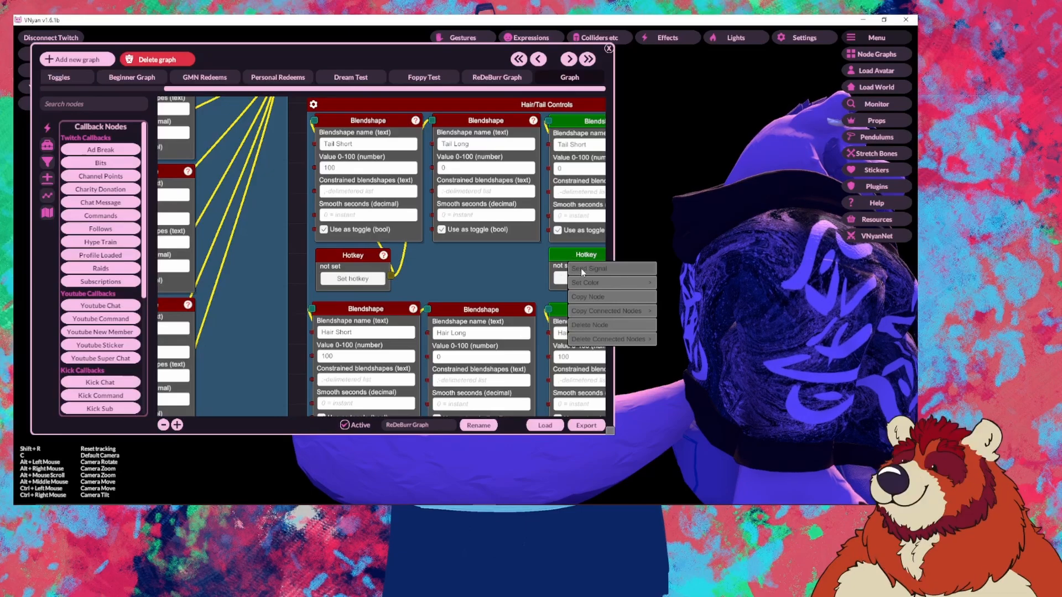
click(580, 268)
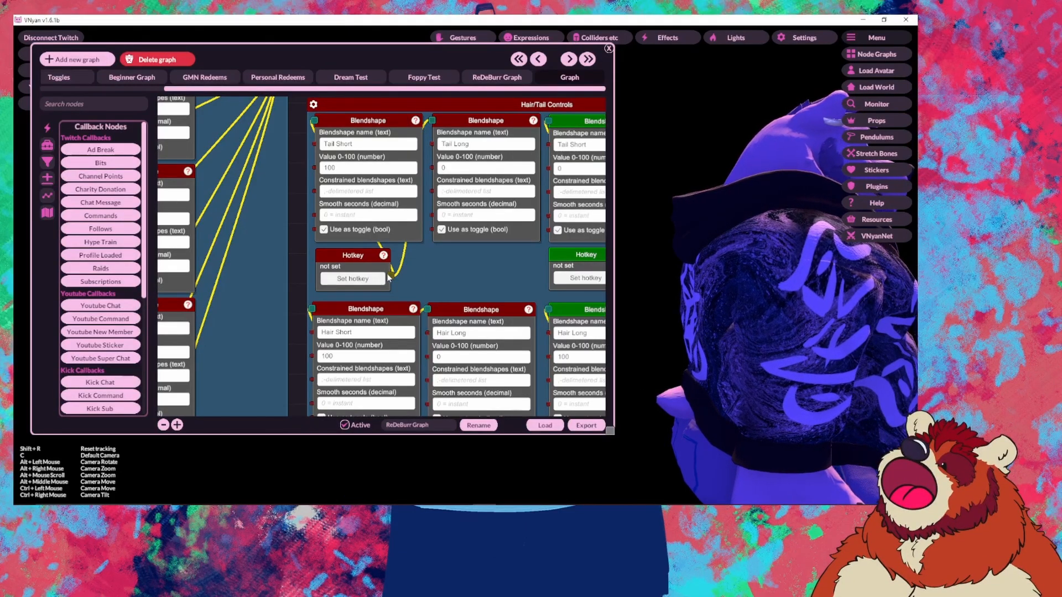
drag(464, 272, 387, 301)
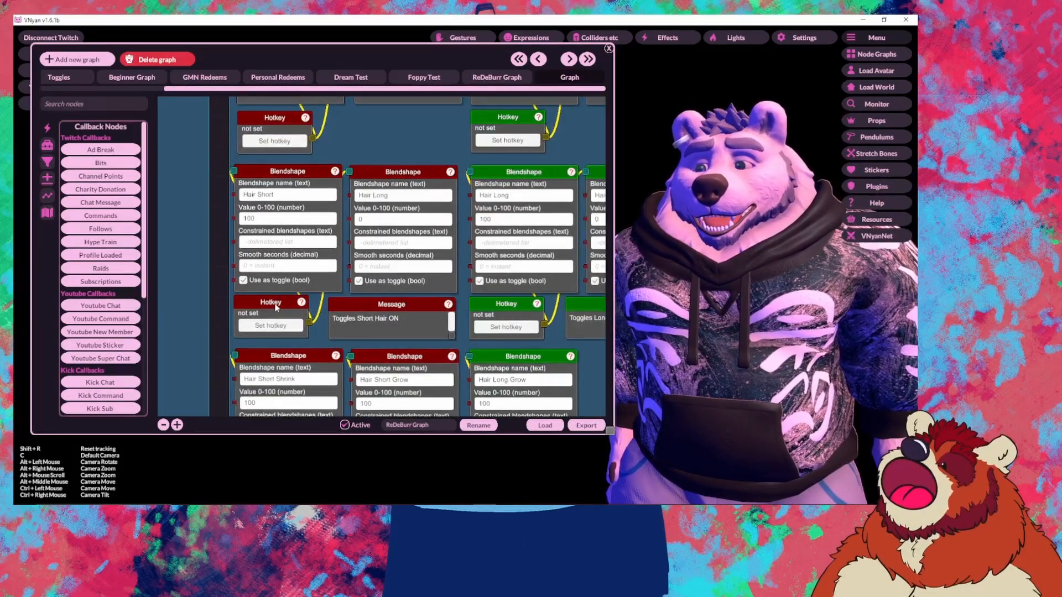
Step: Fire the hair grow hotkey, then toggle Hair Long Grow on and off
drag(480, 349, 343, 323)
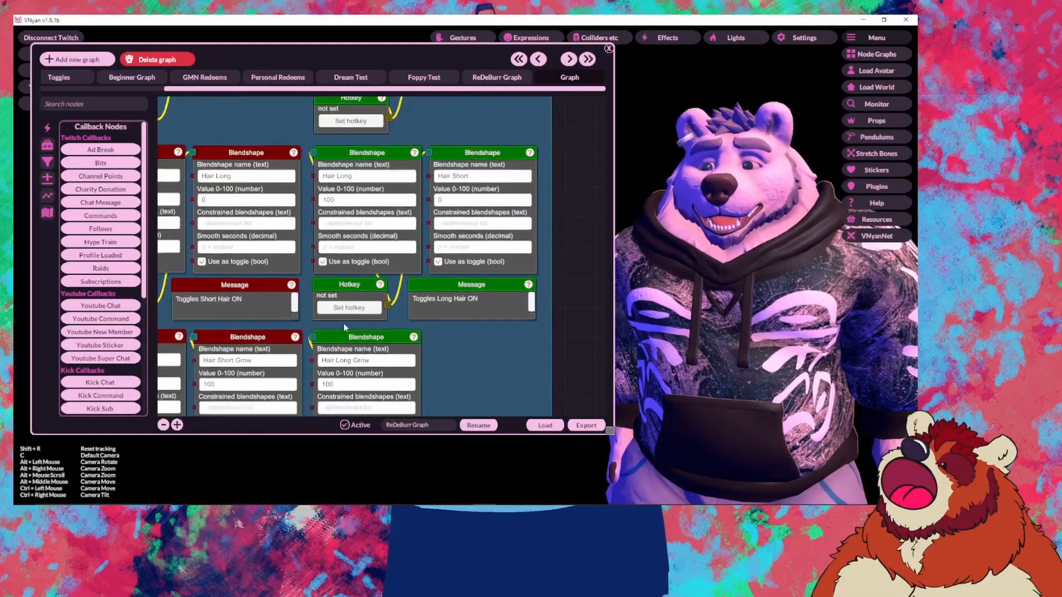
right_click(347, 287)
click(364, 292)
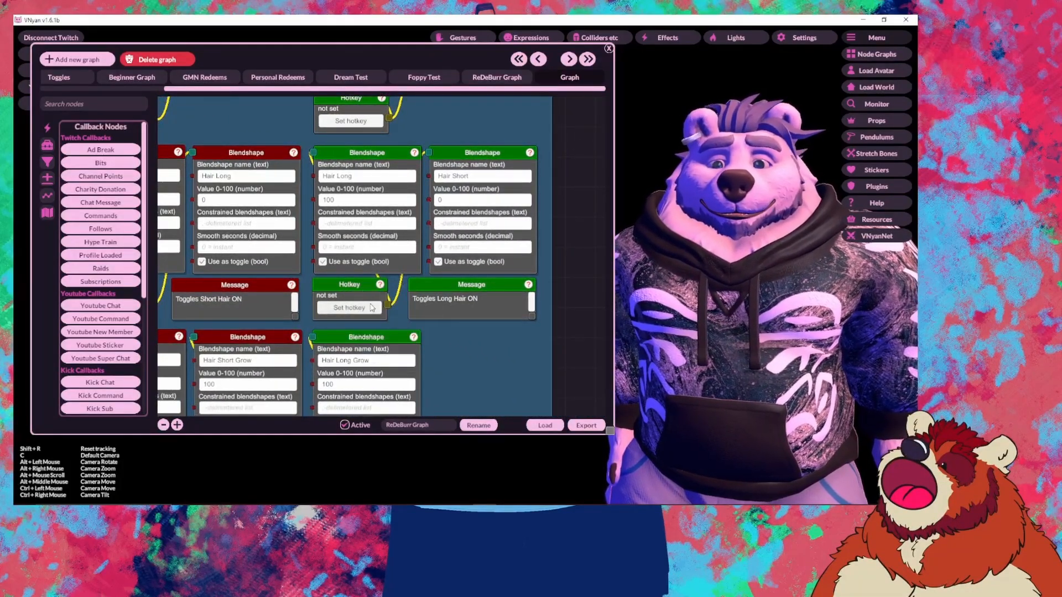
drag(464, 360, 536, 310)
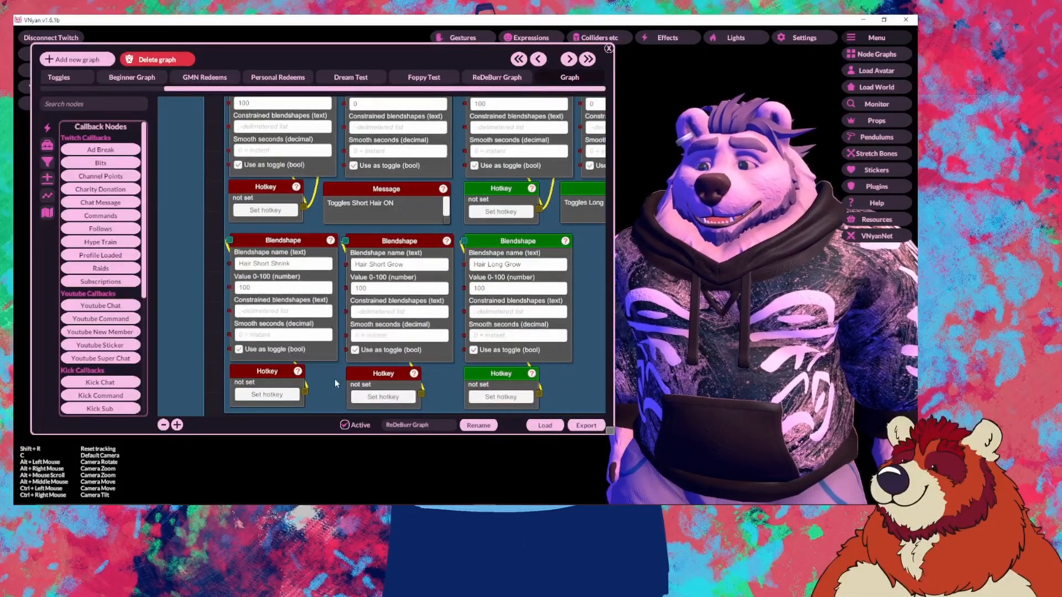
drag(334, 379, 334, 313)
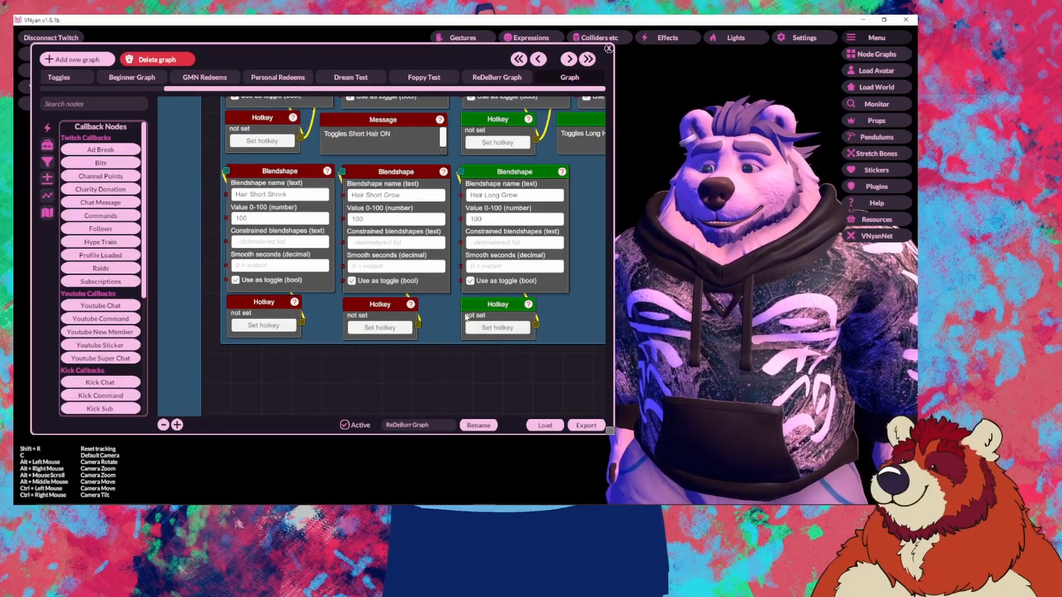
right_click(487, 305)
click(515, 314)
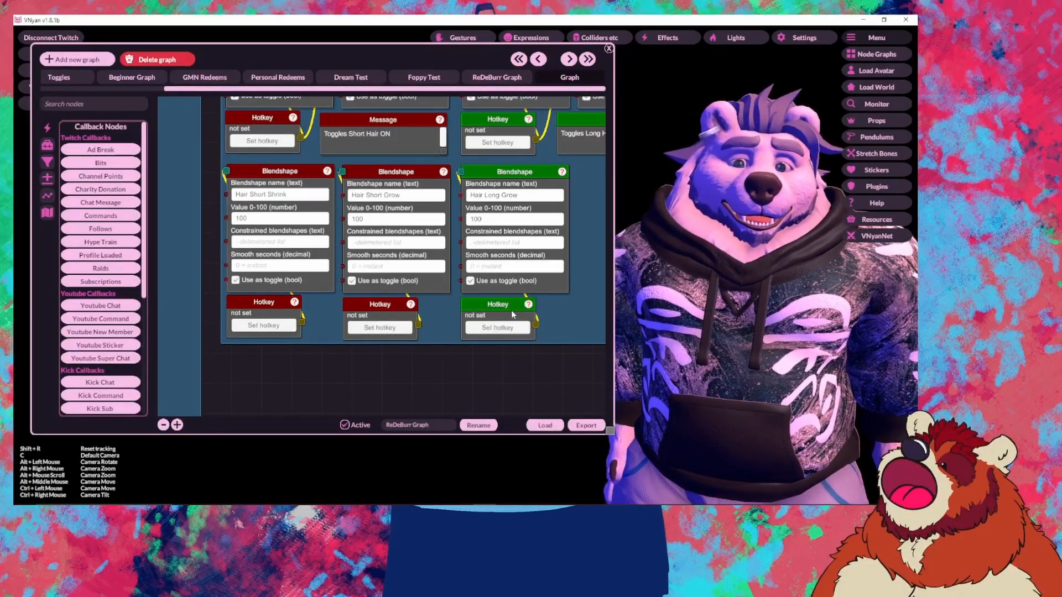
right_click(491, 304)
click(510, 314)
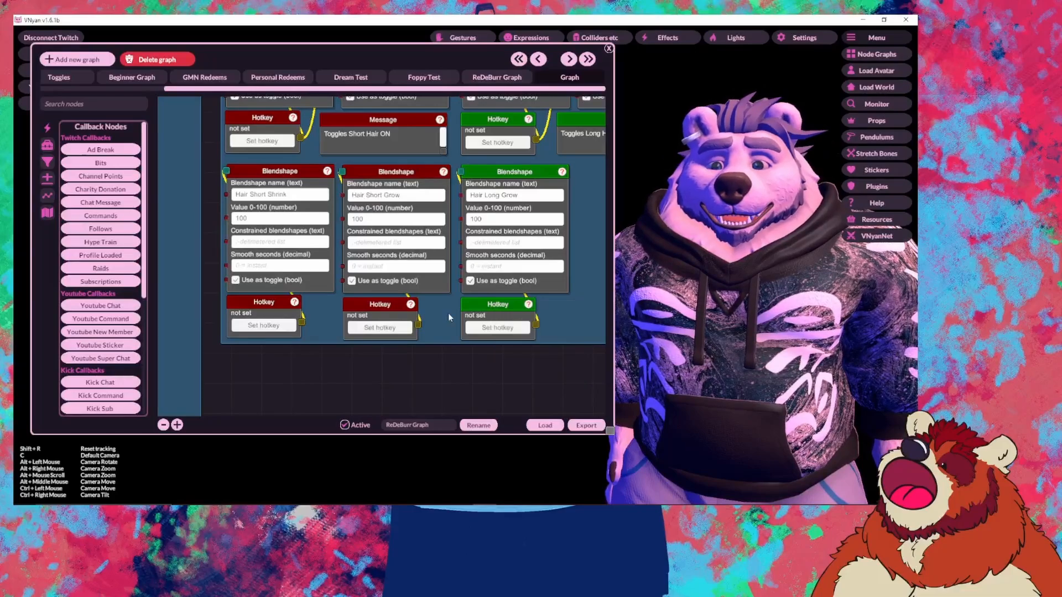
Step: Fire the Hair Short Shrink and Hair Short Grow hotkeys to get taller spiky hair
right_click(268, 124)
click(287, 133)
right_click(270, 298)
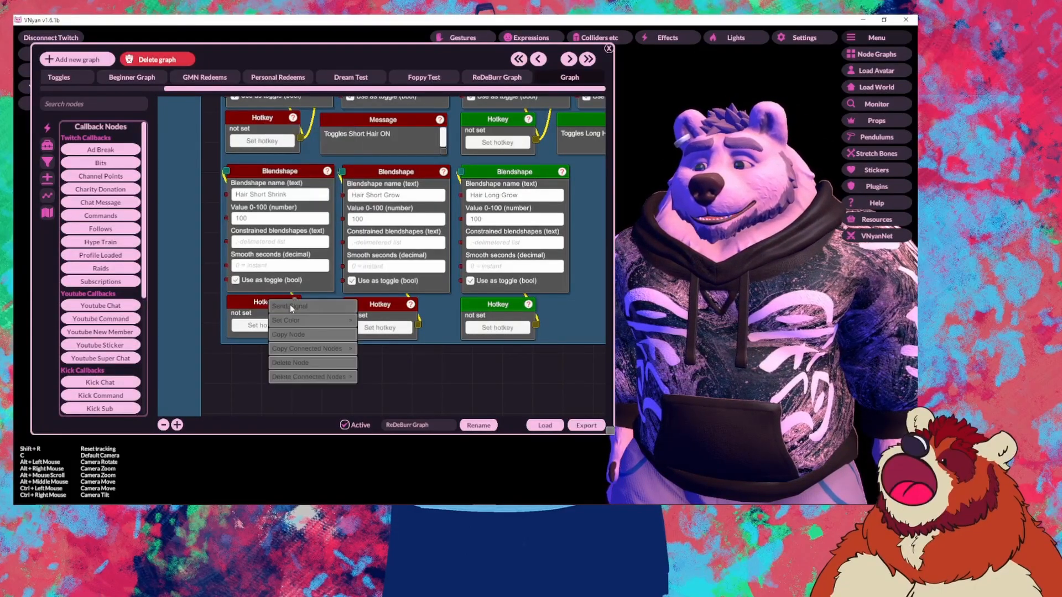
click(289, 314)
right_click(285, 307)
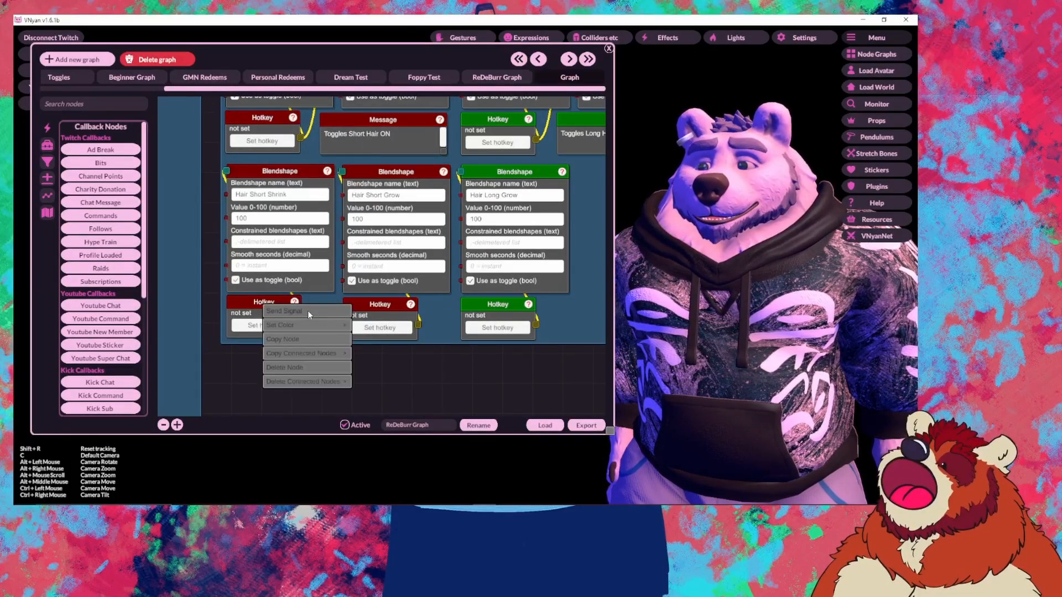
click(308, 312)
right_click(367, 310)
click(376, 314)
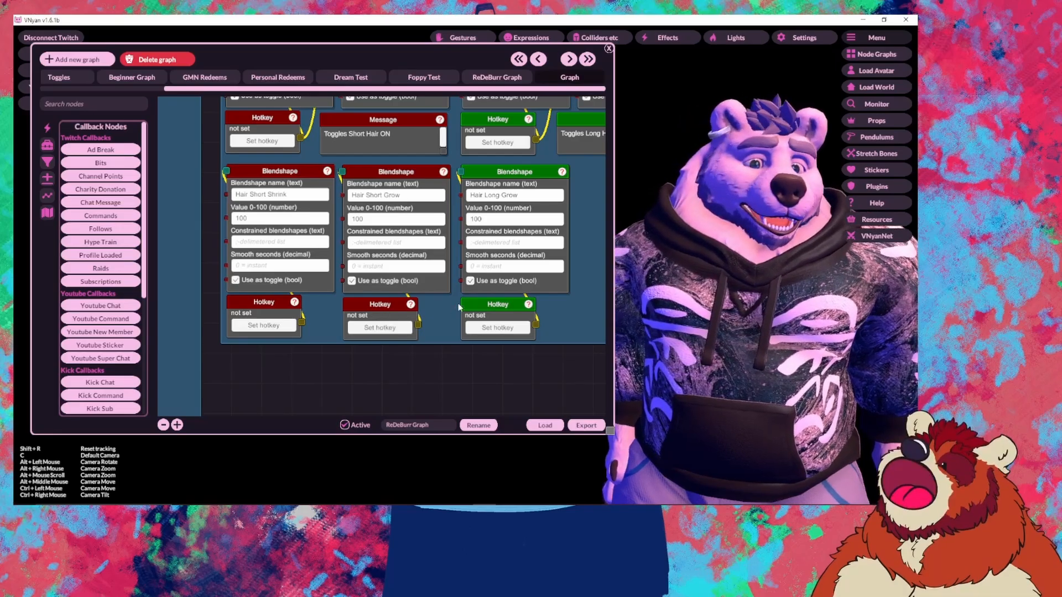
Step: Survey the tail, Body Shrink Sliders, Clothing Shrink and Clothing Grow Sliders groups
scroll(365, 313, down, 5)
scroll(365, 313, up, 6)
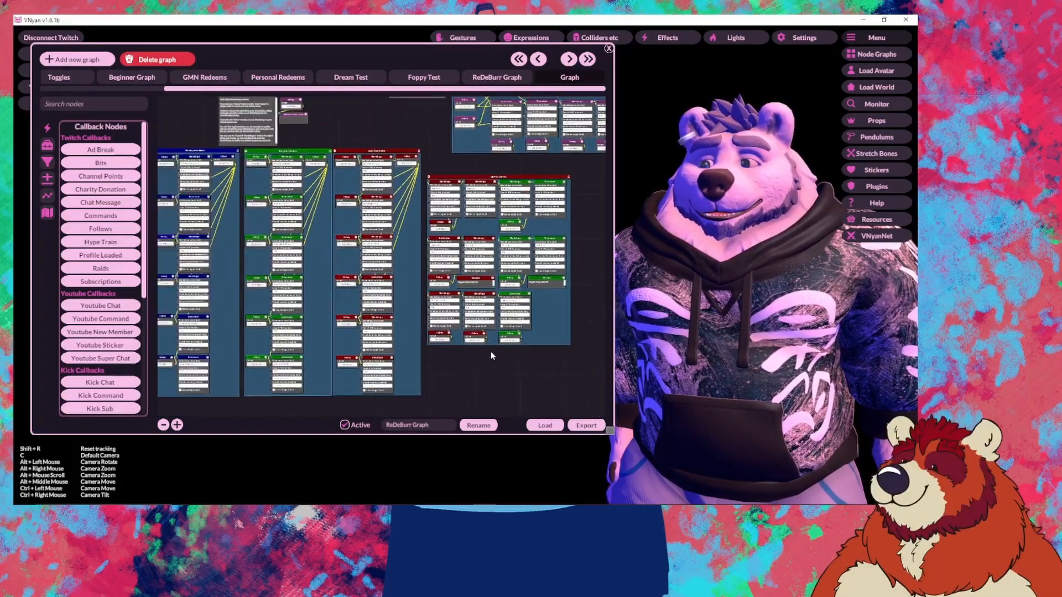
scroll(365, 266, up, 4)
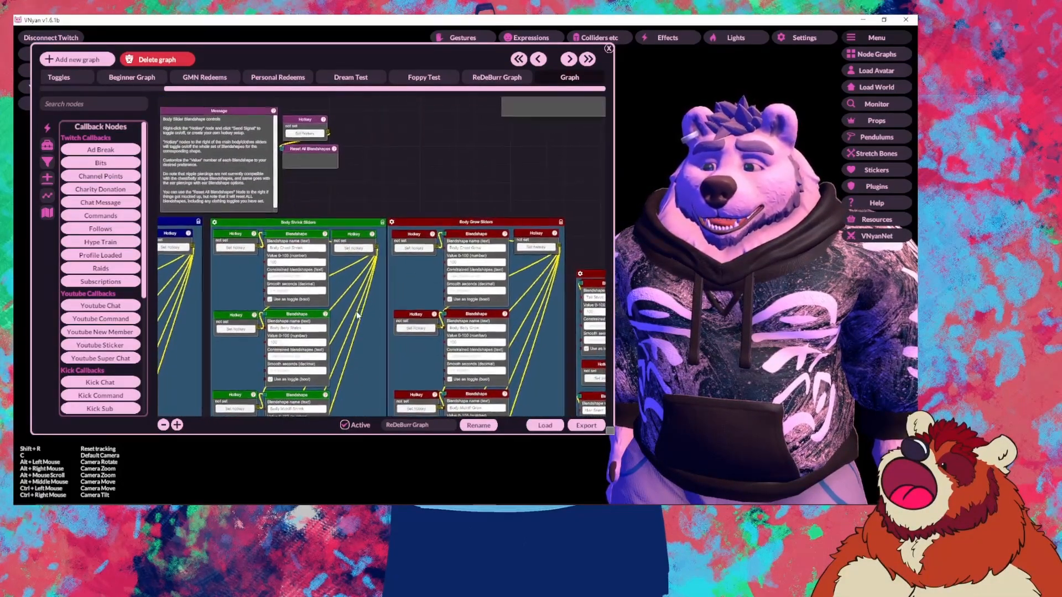
drag(378, 266, 425, 266)
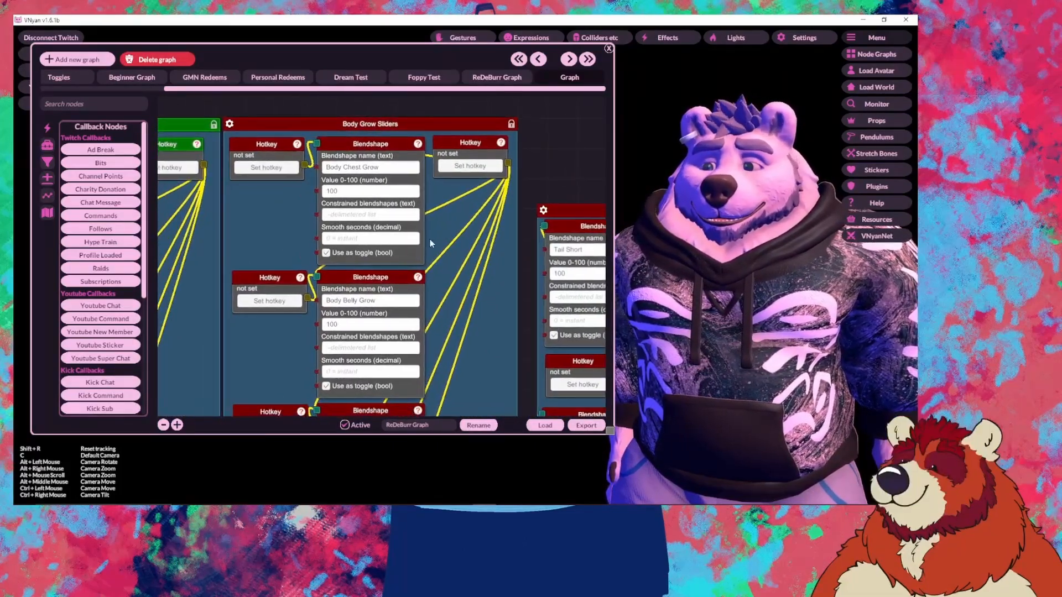
drag(308, 123, 486, 242)
drag(310, 263, 486, 261)
drag(348, 261, 516, 256)
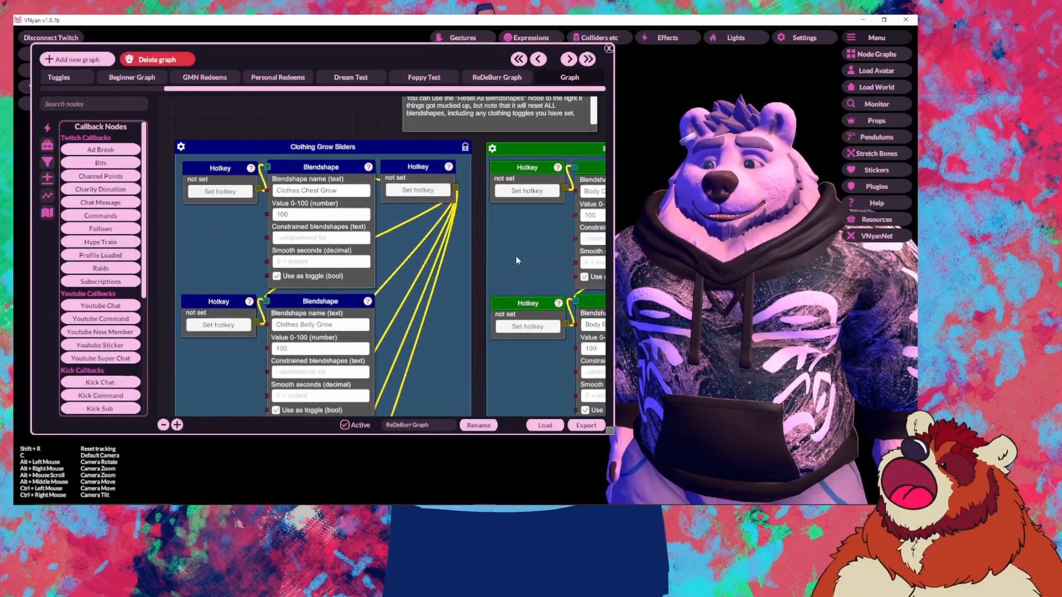
mouse_move(227, 261)
mouse_down()
mouse_move(487, 269)
mouse_move(282, 258)
mouse_up()
Step: Return to Body Grow Sliders and look over its Chest, Belly, Midriff and Arms Grow nodes
drag(534, 257, 221, 255)
drag(551, 260, 160, 258)
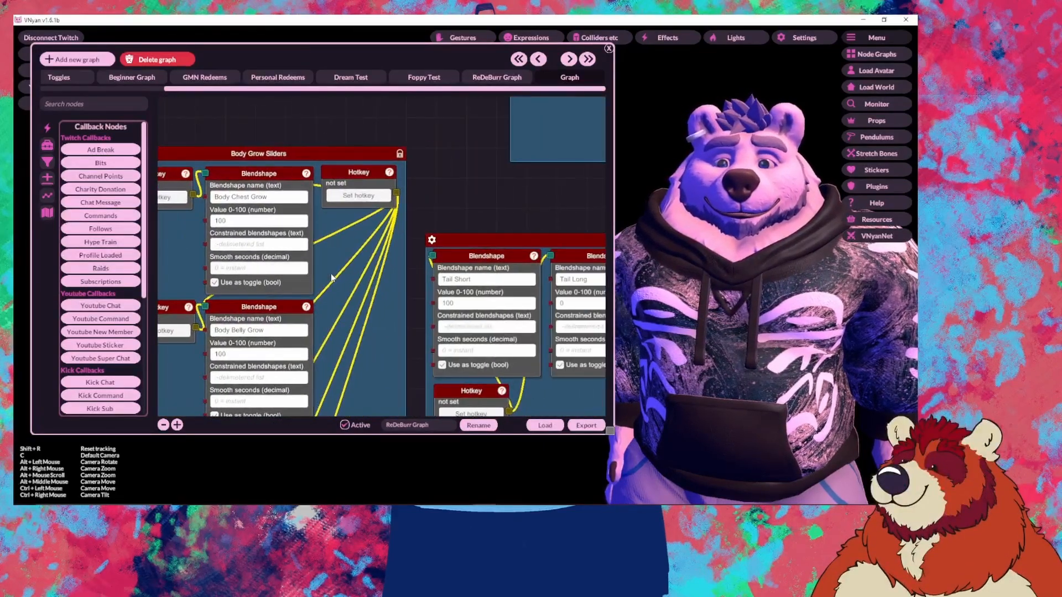
drag(365, 244, 527, 241)
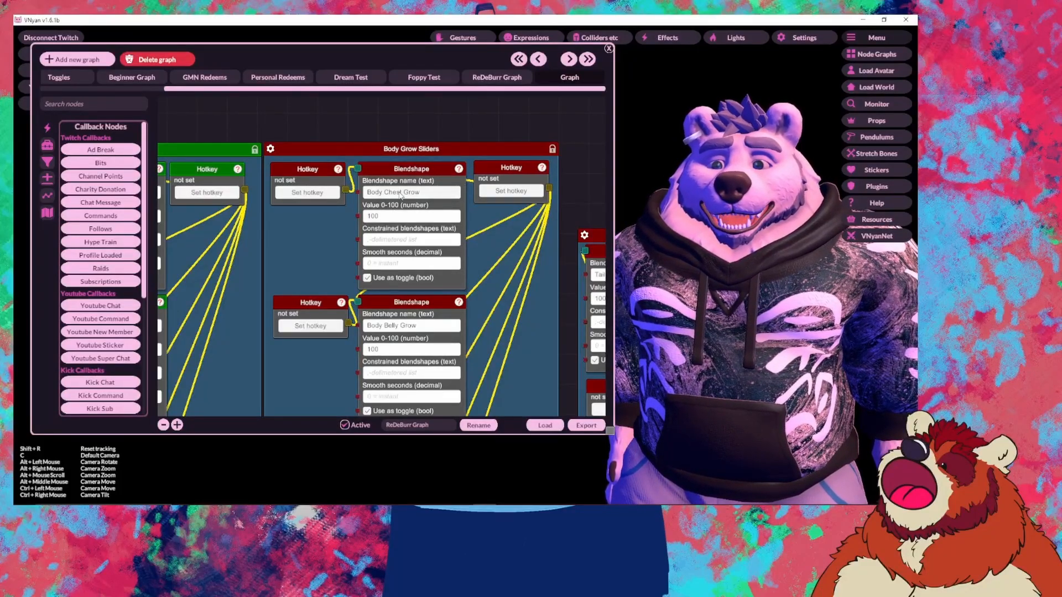
scroll(464, 251, down, 5)
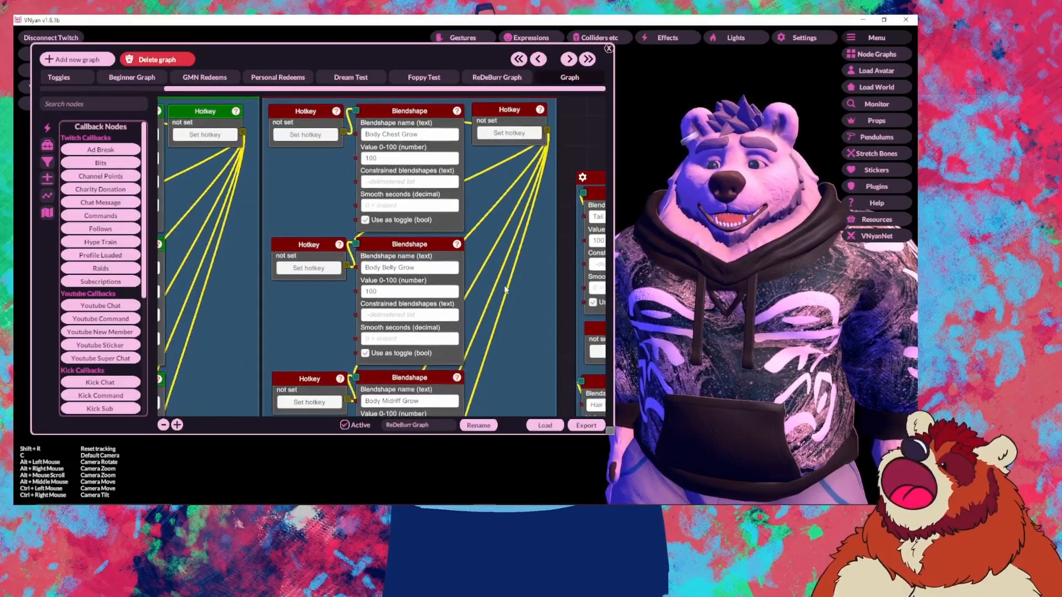
drag(463, 252, 514, 342)
drag(324, 124, 327, 258)
drag(330, 185, 333, 305)
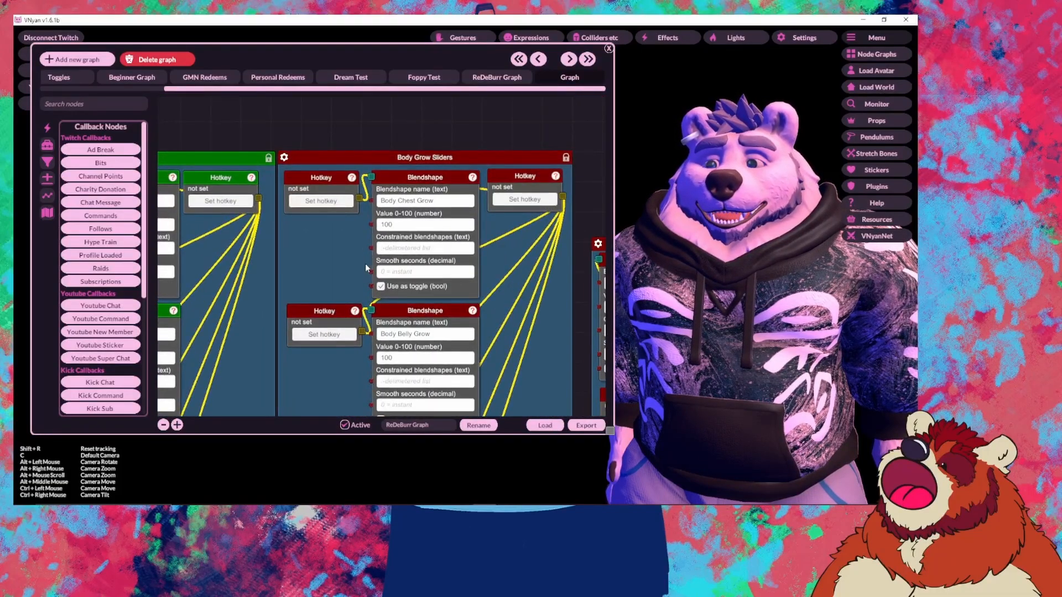
drag(345, 392, 348, 288)
scroll(348, 286, down, 7)
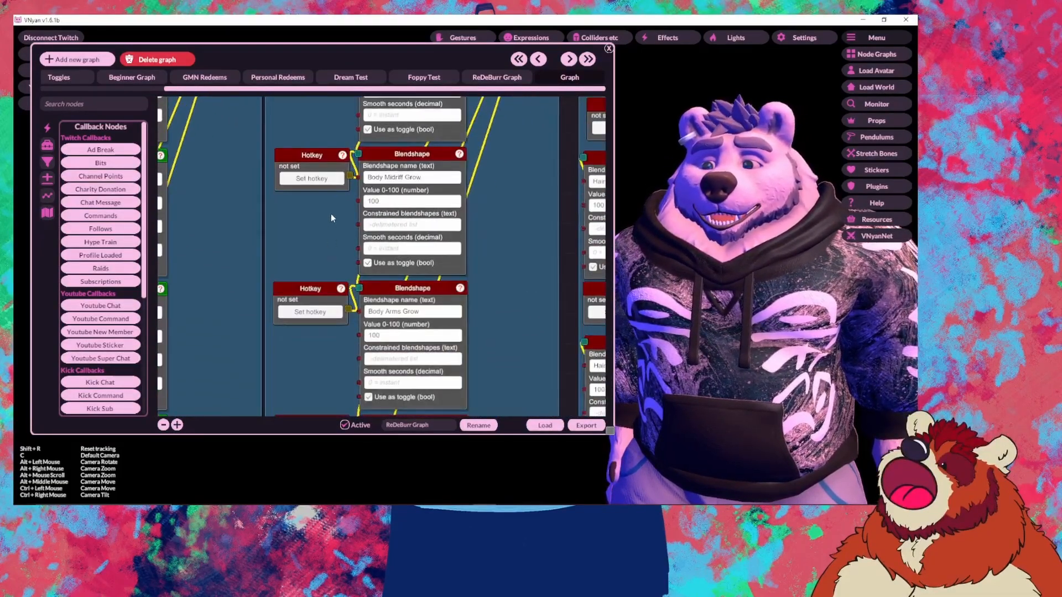
scroll(465, 209, up, 8)
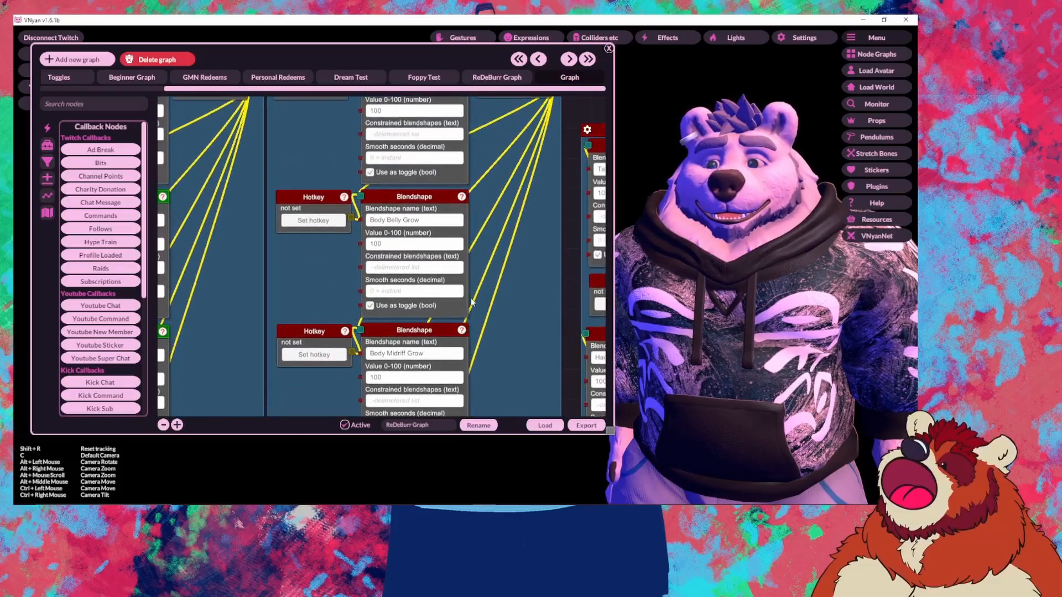
scroll(466, 212, up, 1)
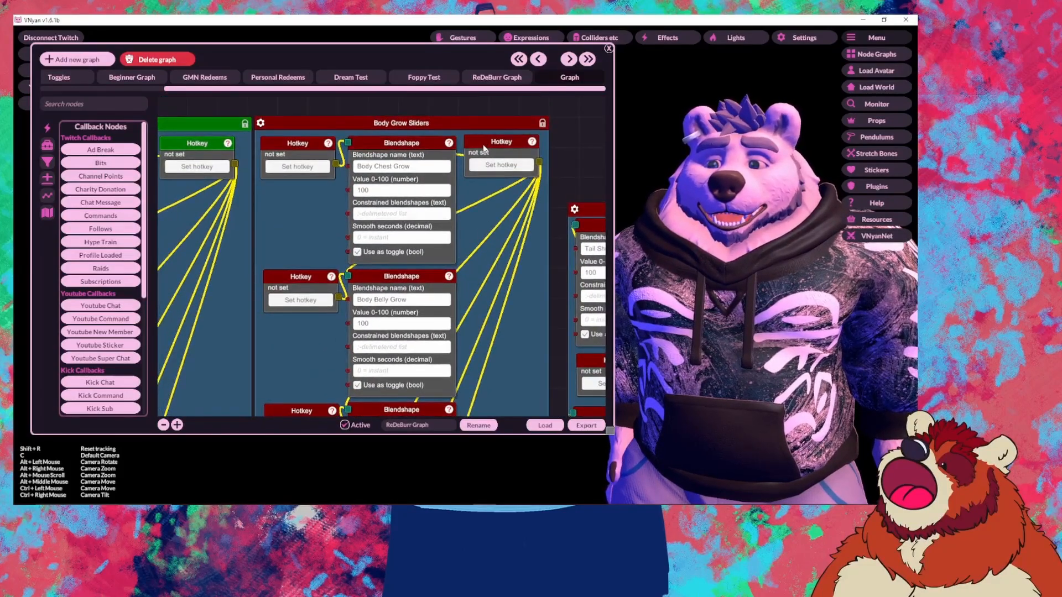
Step: Send Signal from the Body Grow hotkey, then from the Clothing Grow Sliders hotkey
right_click(484, 148)
click(506, 150)
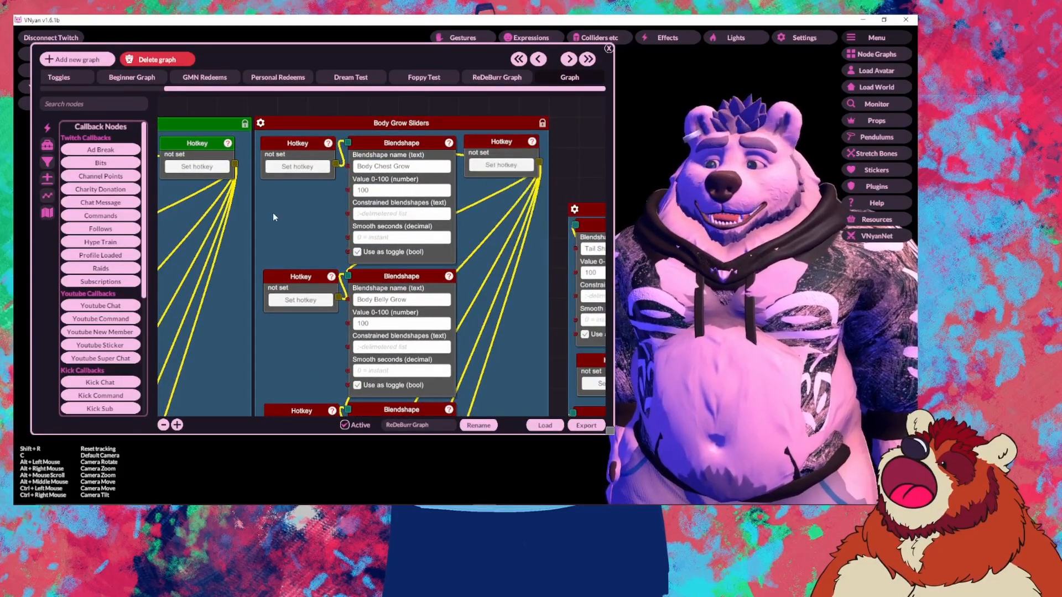
drag(273, 217, 579, 218)
drag(304, 226, 531, 224)
drag(217, 215, 252, 233)
right_click(458, 166)
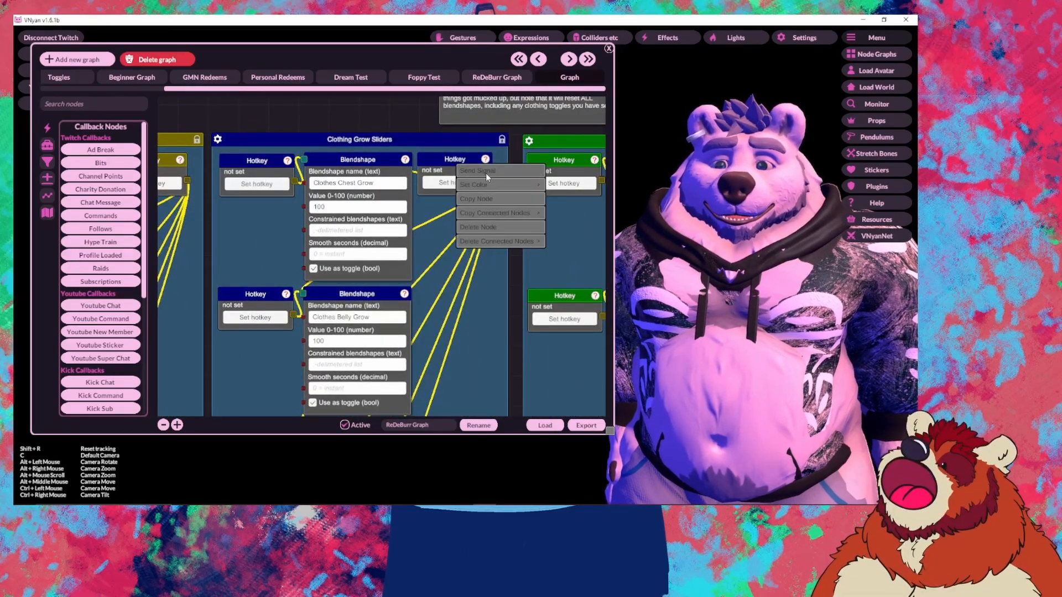
click(486, 173)
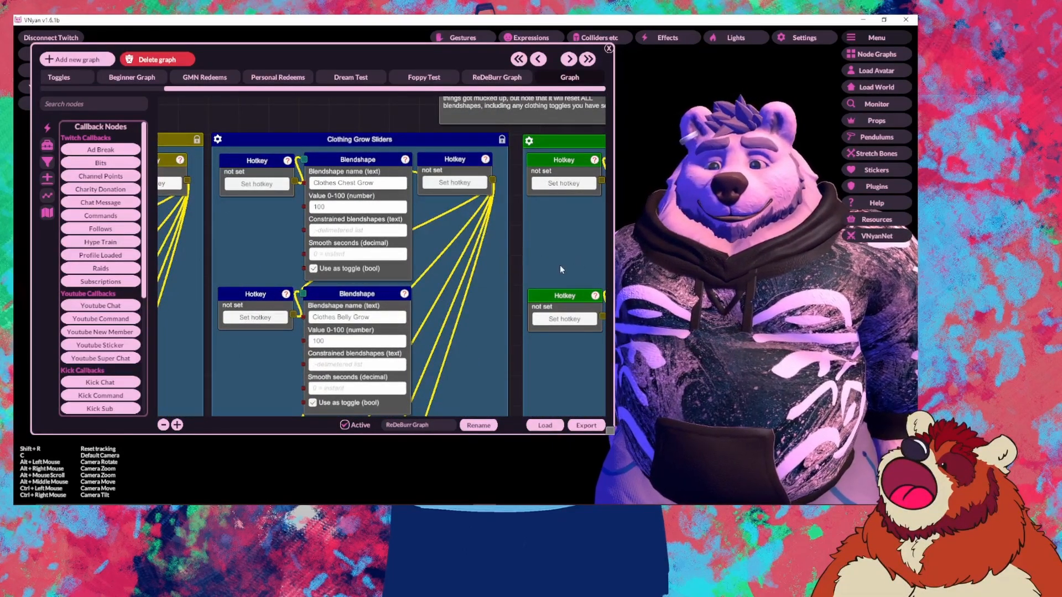
Step: Return to the Body Grow Sliders group and select the Body Belly Grow value of 100
drag(560, 270, 218, 243)
drag(498, 240, 274, 229)
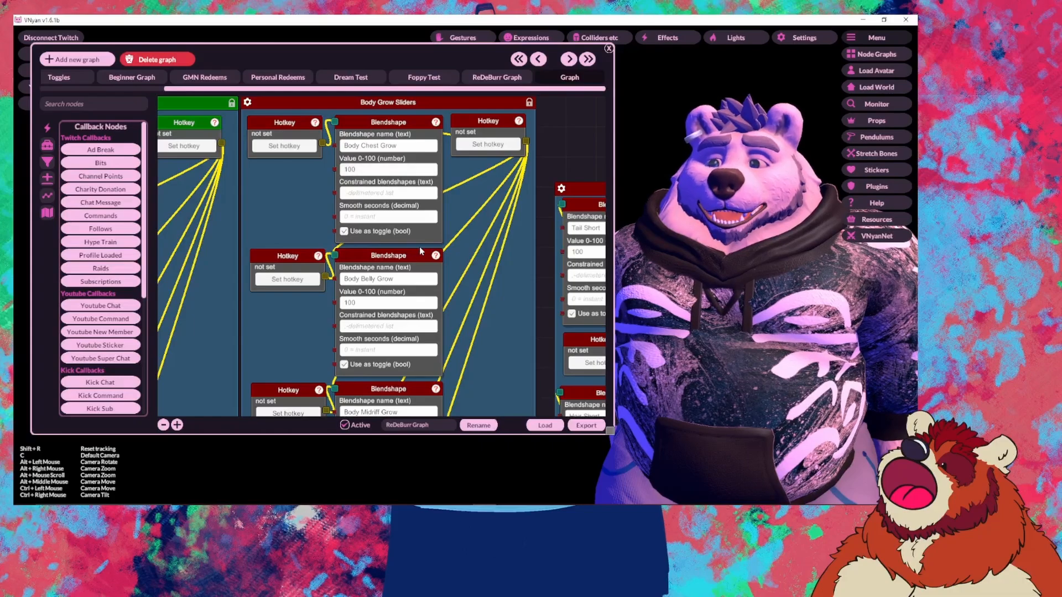
scroll(409, 254, down, 1)
click(375, 266)
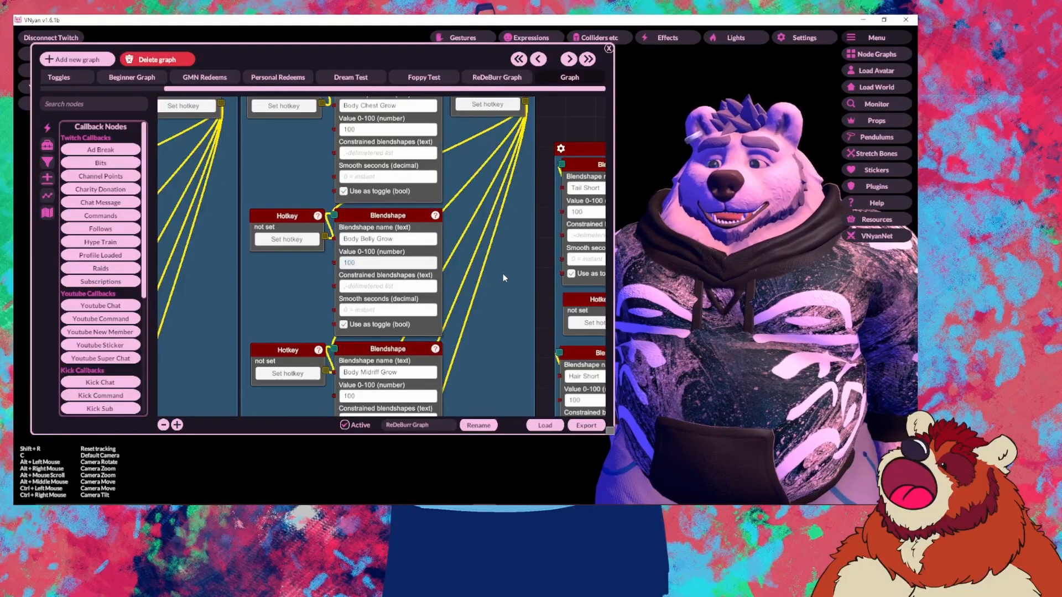
Step: Look over the whole Body Shrink Sliders group, then move to the Clothing Grow Sliders group
scroll(477, 253, down, 3)
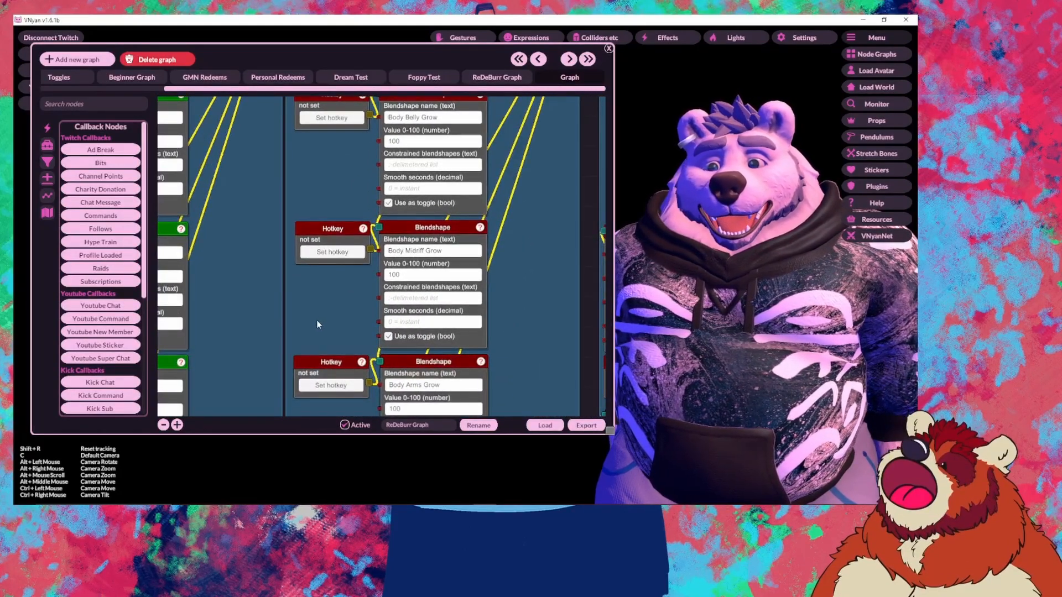
scroll(316, 319, up, 2)
scroll(283, 369, up, 1)
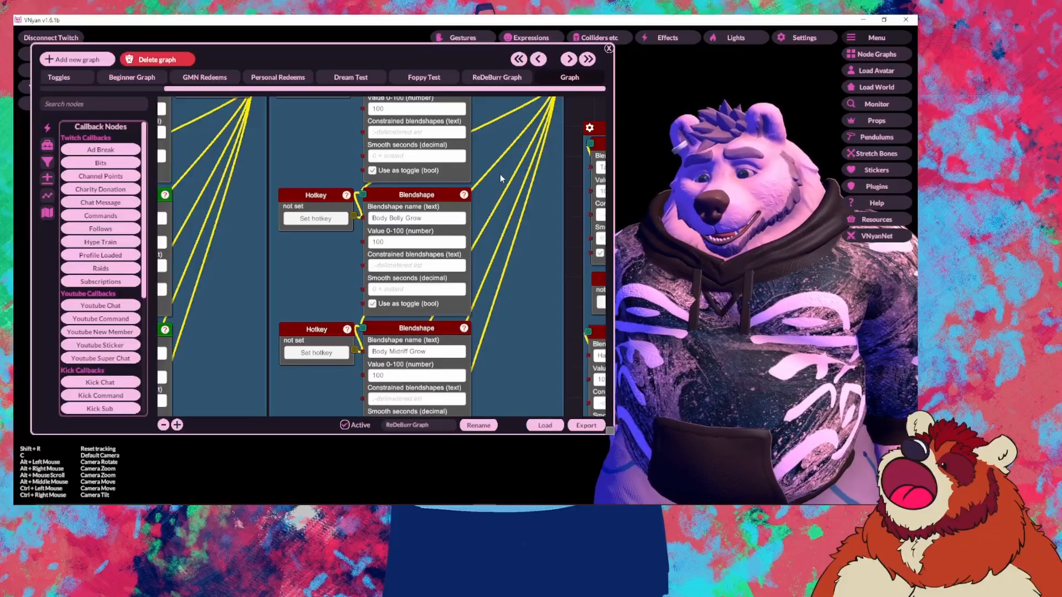
scroll(498, 172, up, 3)
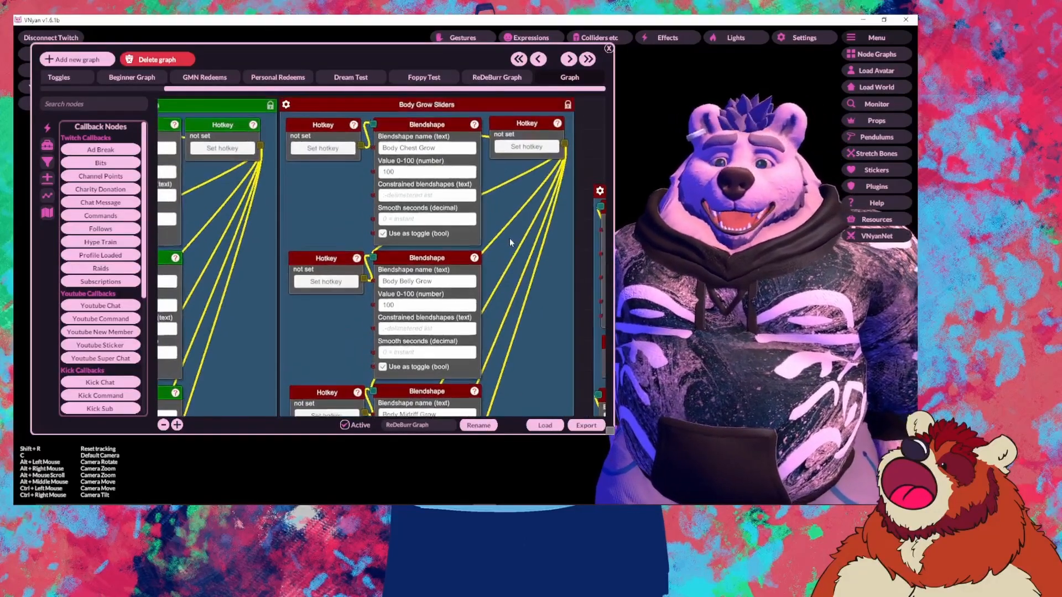
scroll(504, 235, up, 2)
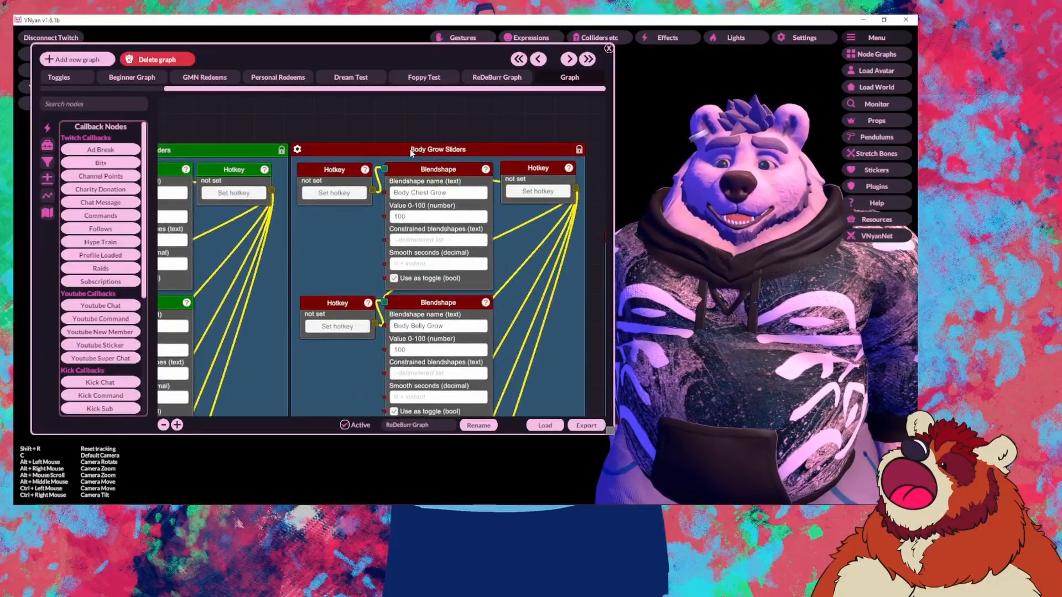
drag(389, 142, 454, 140)
drag(547, 154, 460, 154)
drag(307, 235, 355, 226)
drag(165, 145, 541, 146)
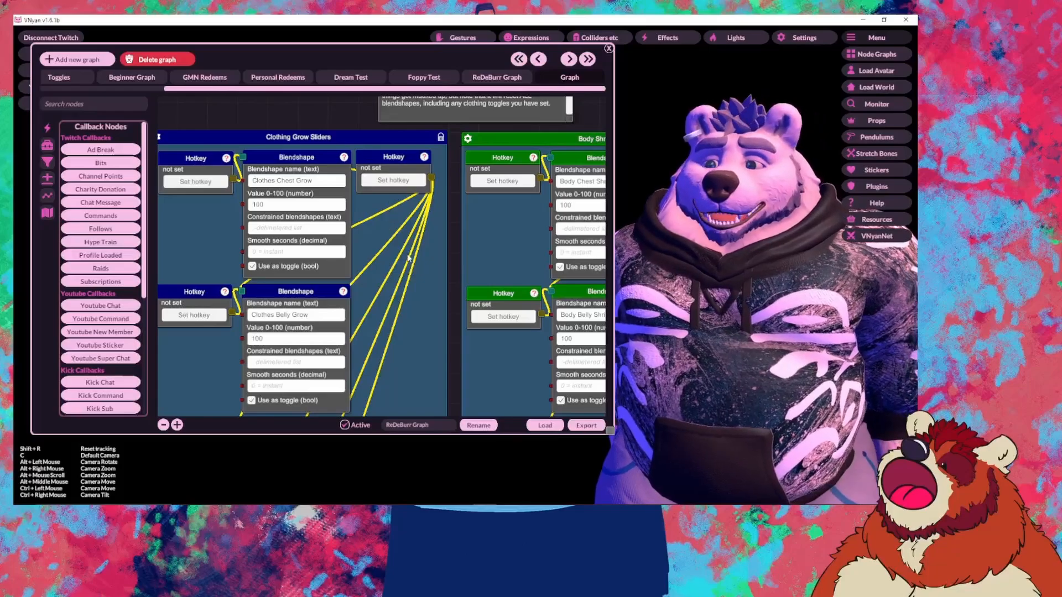
Step: Find the red Body Grow group and send a test signal from its hotkey node
drag(374, 268, 581, 253)
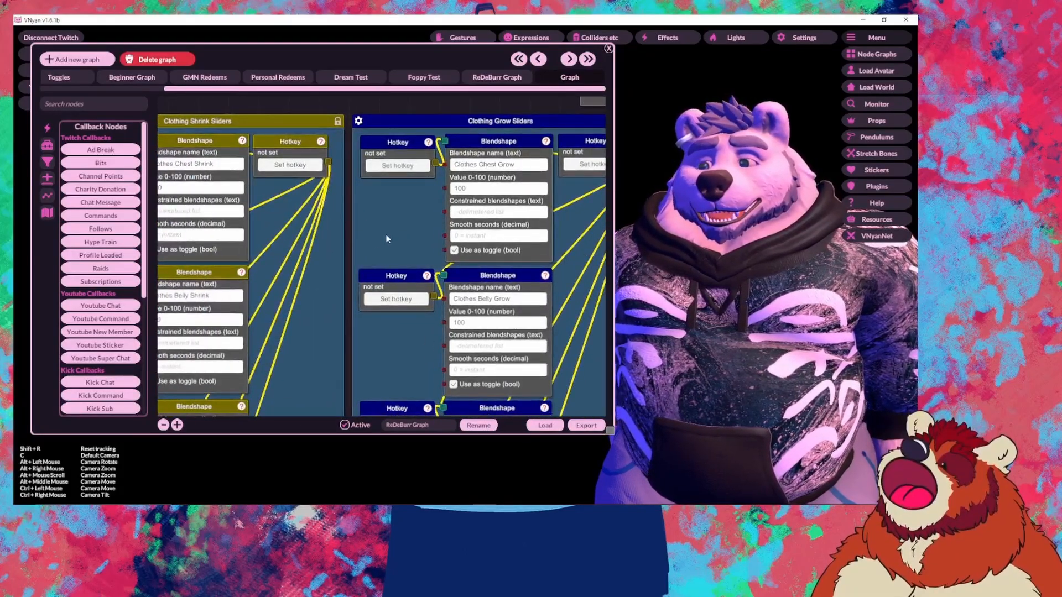
drag(388, 238, 254, 255)
drag(509, 230, 241, 248)
drag(473, 237, 691, 248)
right_click(497, 183)
click(266, 248)
Step: Send a test signal from the blue Clothing Grow hotkey node
drag(399, 239, 481, 240)
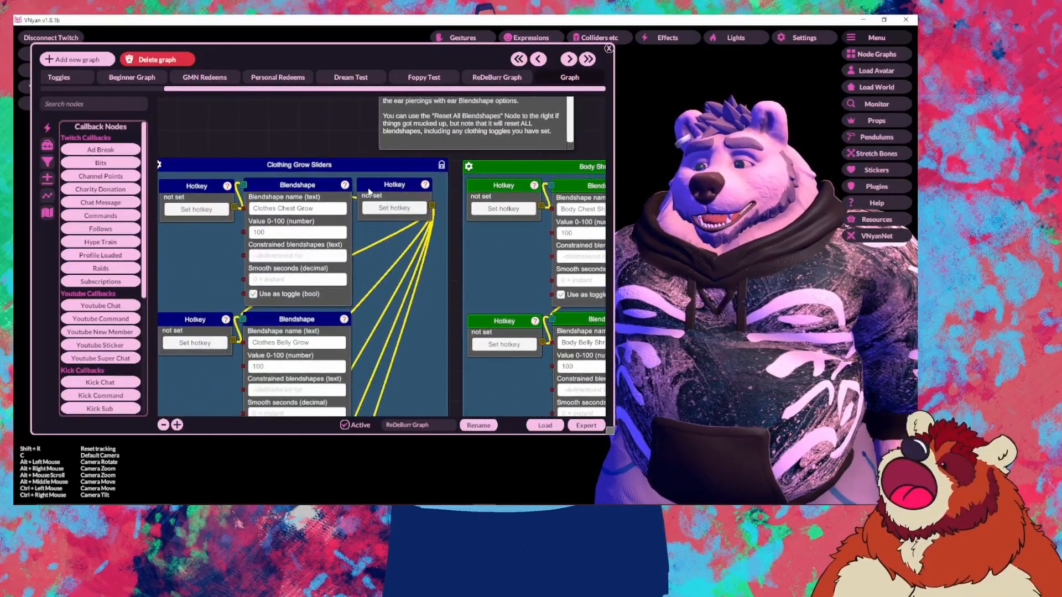
right_click(378, 188)
click(391, 201)
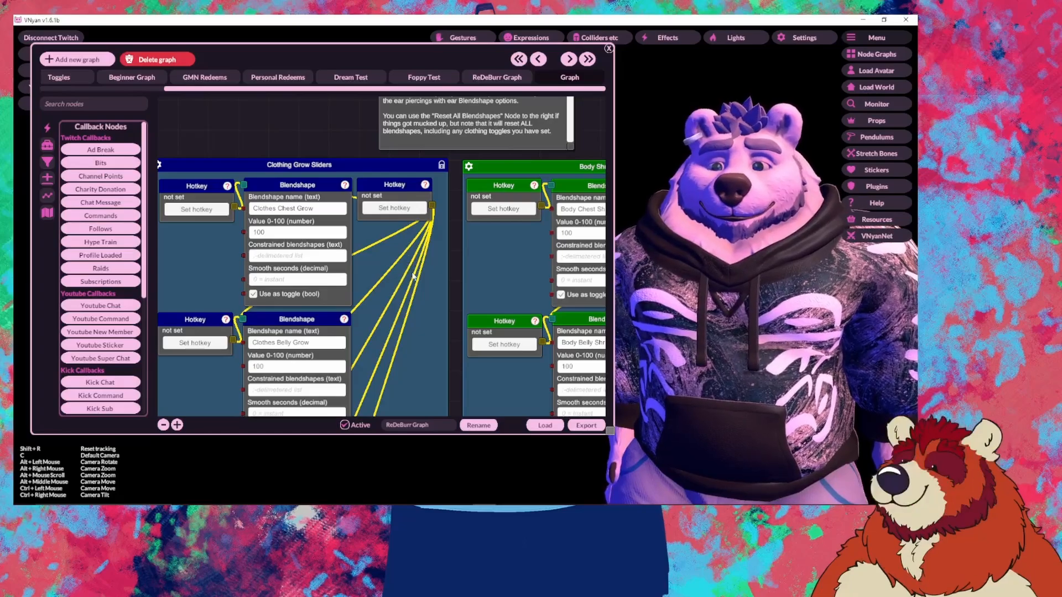
Step: Send a test signal from the Clothing Shrink hotkey, then move past Body Shrink to Facial Sliders
drag(411, 267, 619, 263)
drag(318, 269, 224, 246)
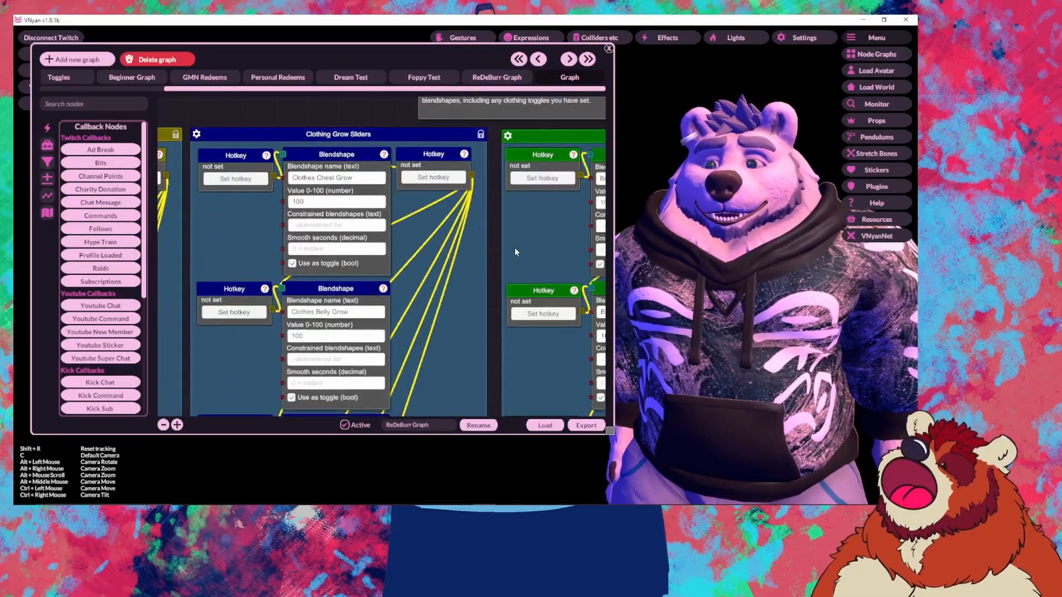
drag(514, 247, 225, 253)
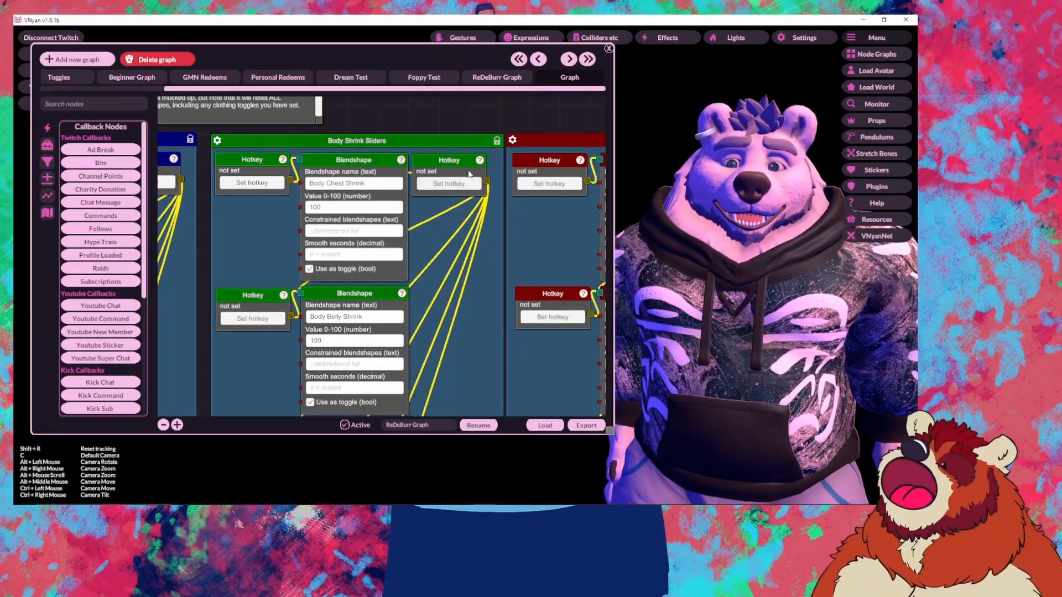
right_click(463, 166)
drag(253, 216, 549, 228)
mouse_move(210, 238)
mouse_down()
mouse_move(403, 242)
mouse_move(203, 250)
mouse_up()
right_click(305, 174)
click(323, 180)
drag(420, 270, 244, 254)
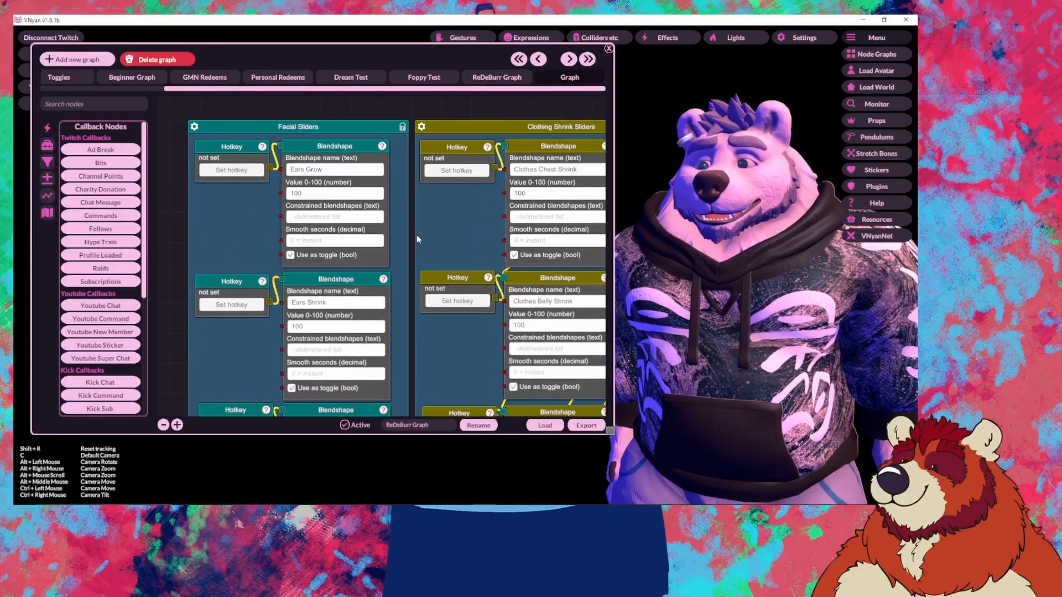
drag(236, 215, 365, 195)
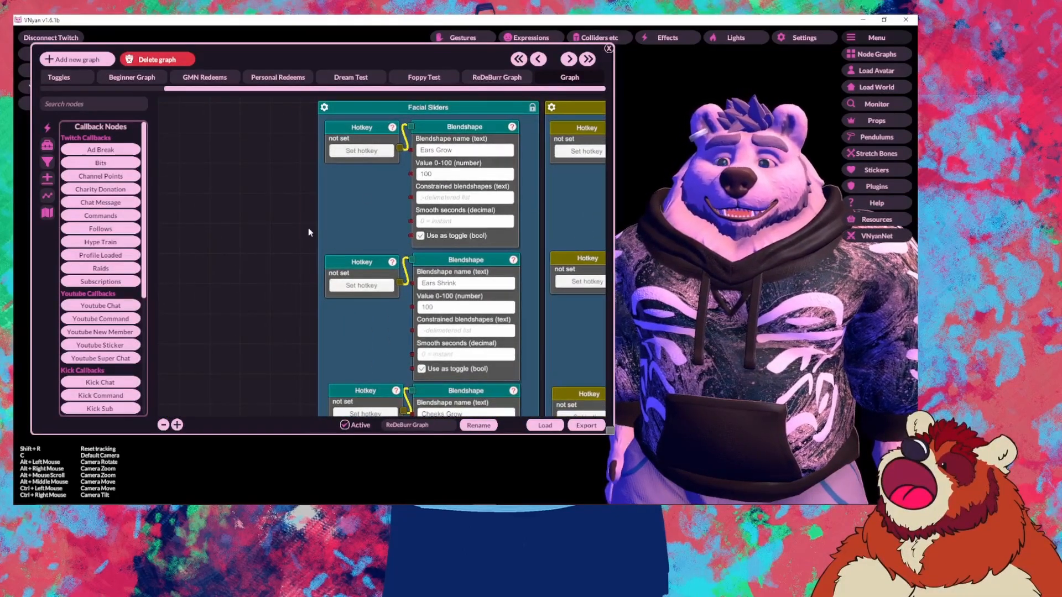
Step: Scan down the facial nodes: Ears Shrink, Cheeks Grow, Brows, Snout Extend and Nose Shrink
drag(554, 221, 493, 180)
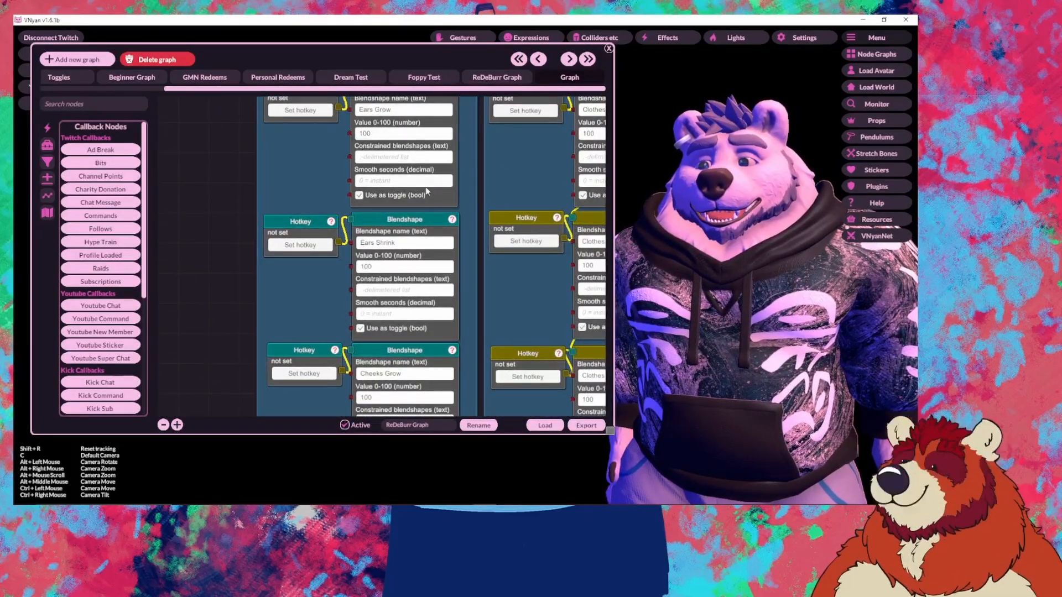
drag(454, 265, 430, 190)
scroll(470, 160, down, 5)
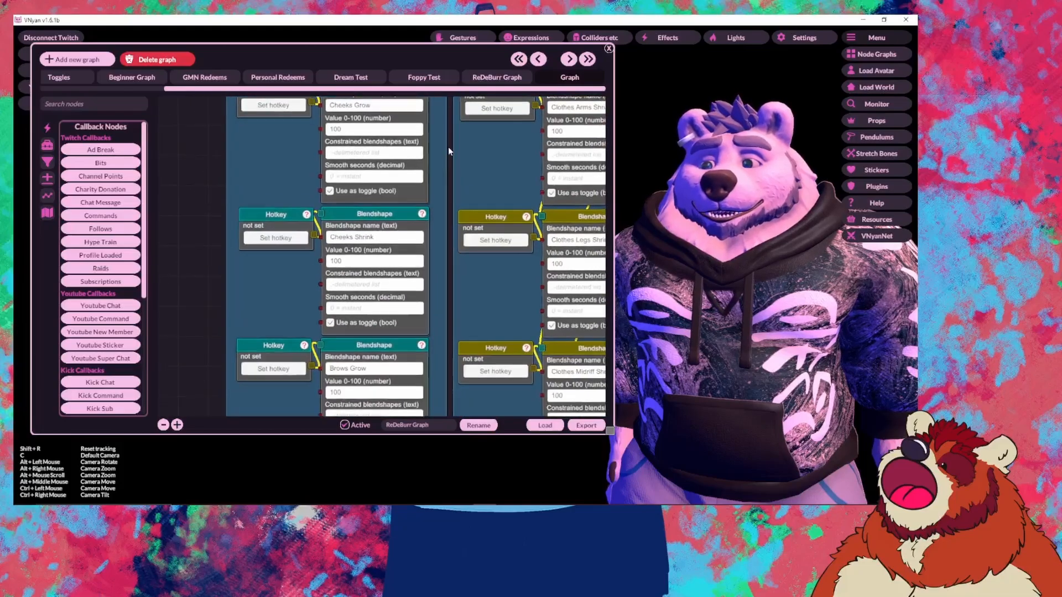
drag(455, 324, 493, 201)
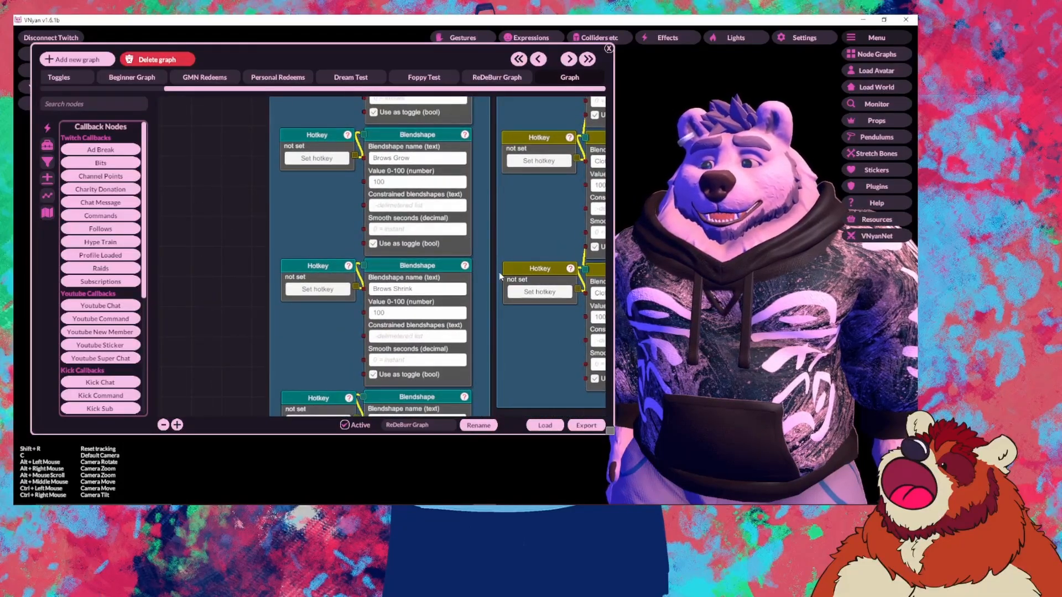
drag(499, 275, 505, 177)
drag(493, 272, 485, 187)
drag(484, 299, 468, 186)
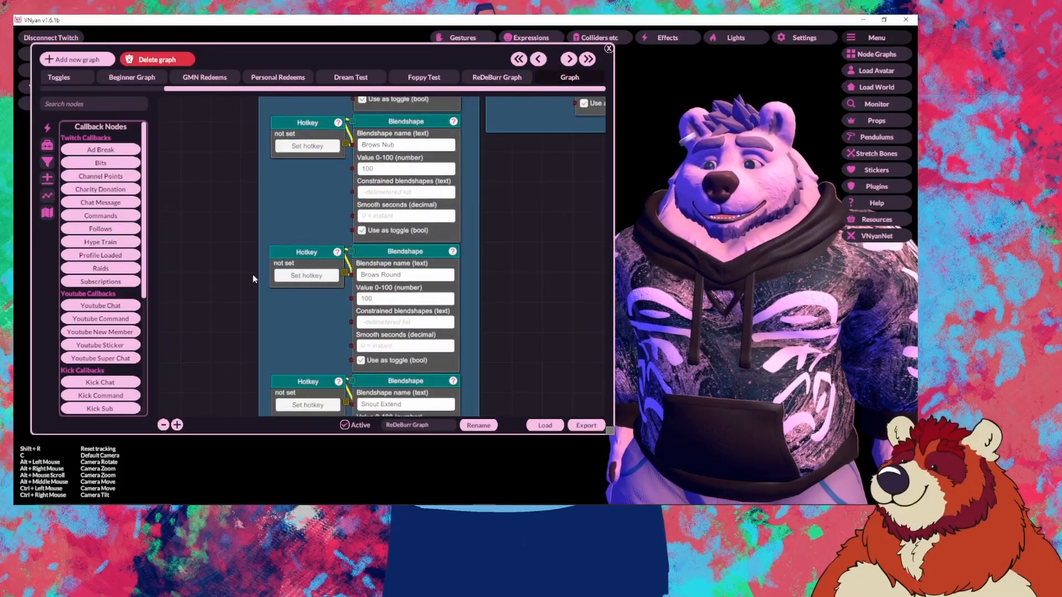
mouse_move(515, 305)
mouse_down()
mouse_move(512, 213)
mouse_move(494, 231)
mouse_up()
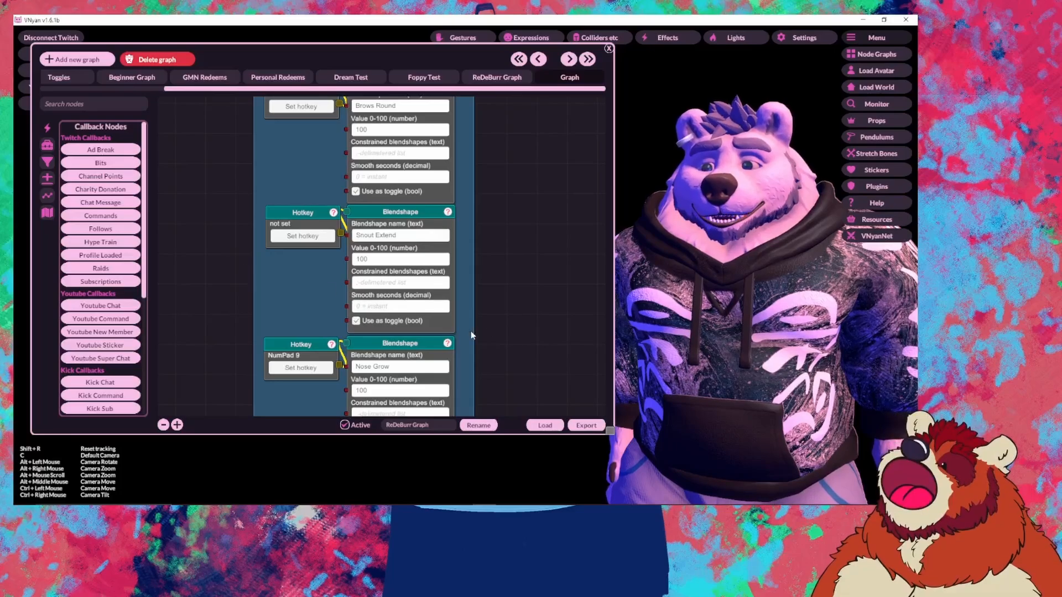
mouse_move(470, 331)
mouse_down()
mouse_move(462, 214)
mouse_move(444, 170)
mouse_up()
Step: Zoom out to survey the Dating toggles, hair groups and Call Trigger nodes
drag(512, 239, 447, 367)
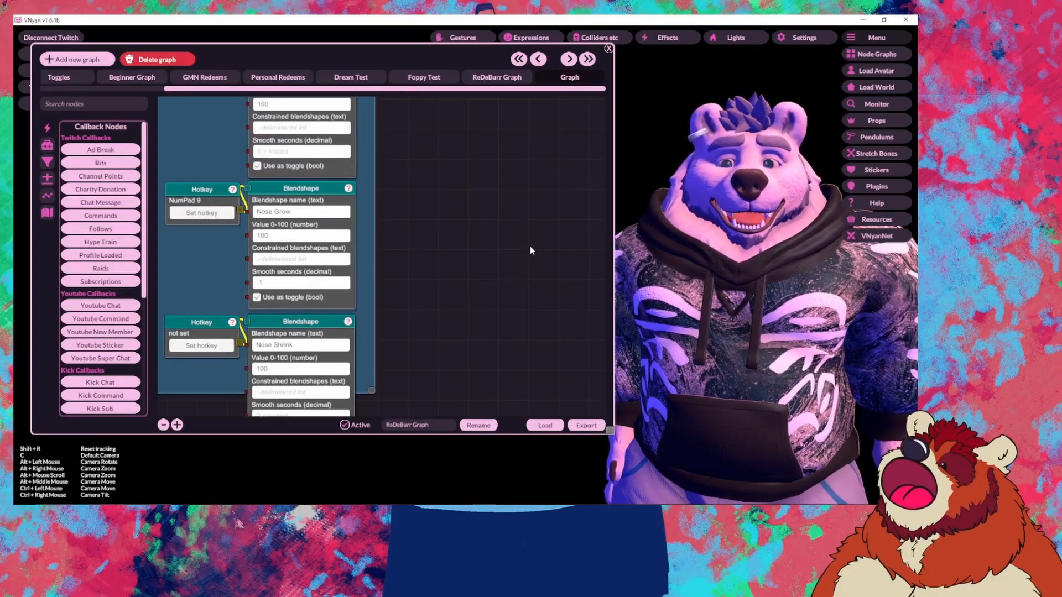
scroll(529, 245, down, 4)
drag(530, 242, 237, 324)
drag(465, 292, 332, 381)
drag(508, 324, 409, 414)
drag(532, 269, 525, 353)
drag(293, 227, 146, 292)
drag(384, 365, 296, 313)
mouse_move(473, 403)
mouse_down()
mouse_move(299, 240)
mouse_move(376, 310)
mouse_move(436, 324)
mouse_move(318, 324)
mouse_move(298, 303)
mouse_move(481, 306)
mouse_move(331, 194)
mouse_up()
scroll(310, 268, up, 4)
scroll(332, 196, down, 4)
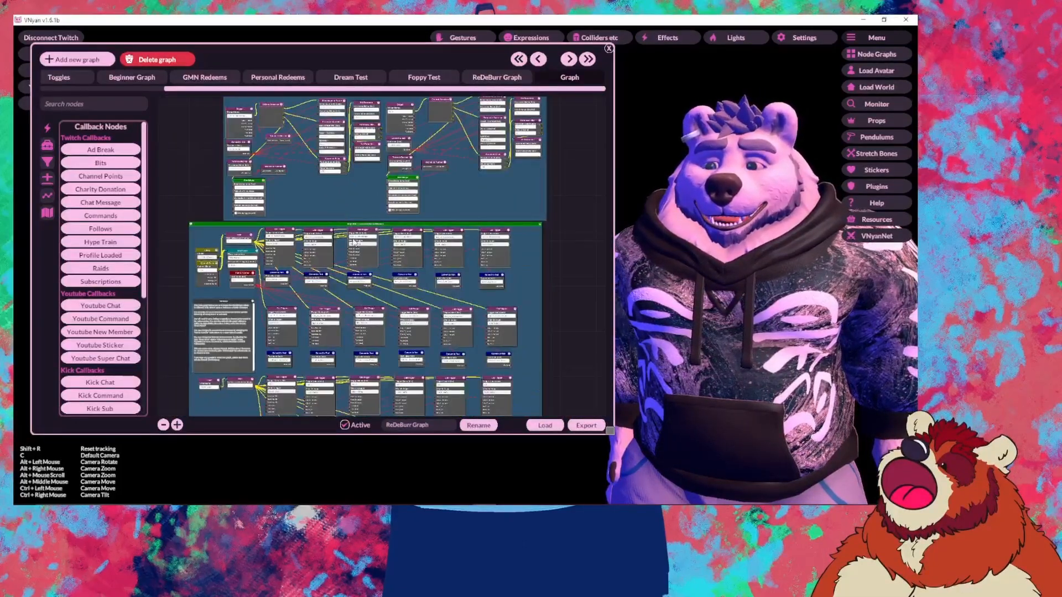
scroll(402, 293, up, 4)
Step: Center the body slider group's Call Triggers, Hotkey, Channel Points and Message nodes
drag(397, 297, 466, 357)
drag(365, 193, 322, 266)
drag(390, 274, 247, 323)
drag(481, 283, 574, 281)
drag(324, 308, 522, 283)
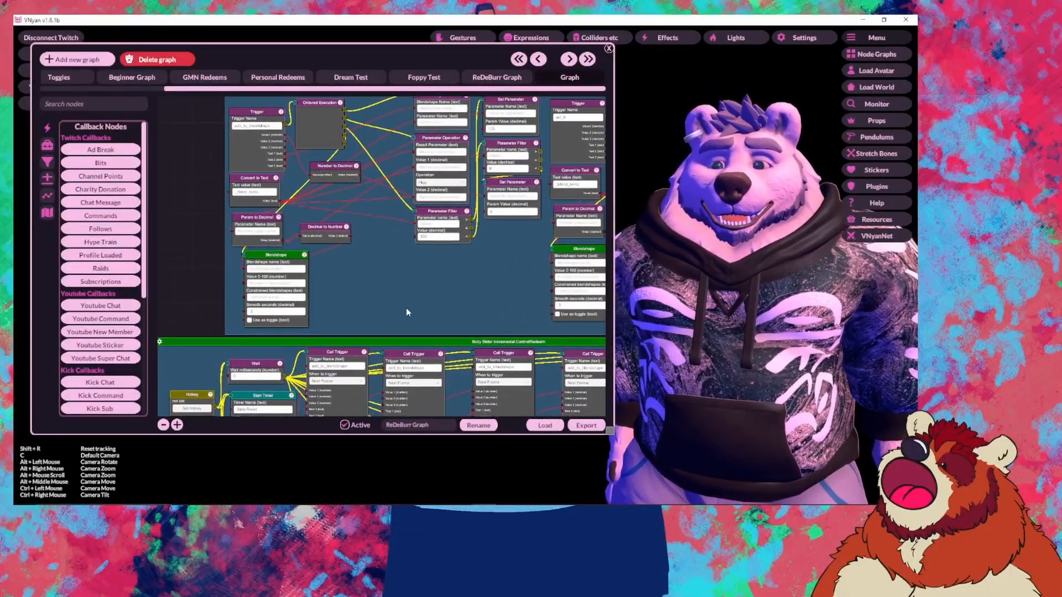
drag(406, 307, 392, 264)
drag(406, 381, 312, 286)
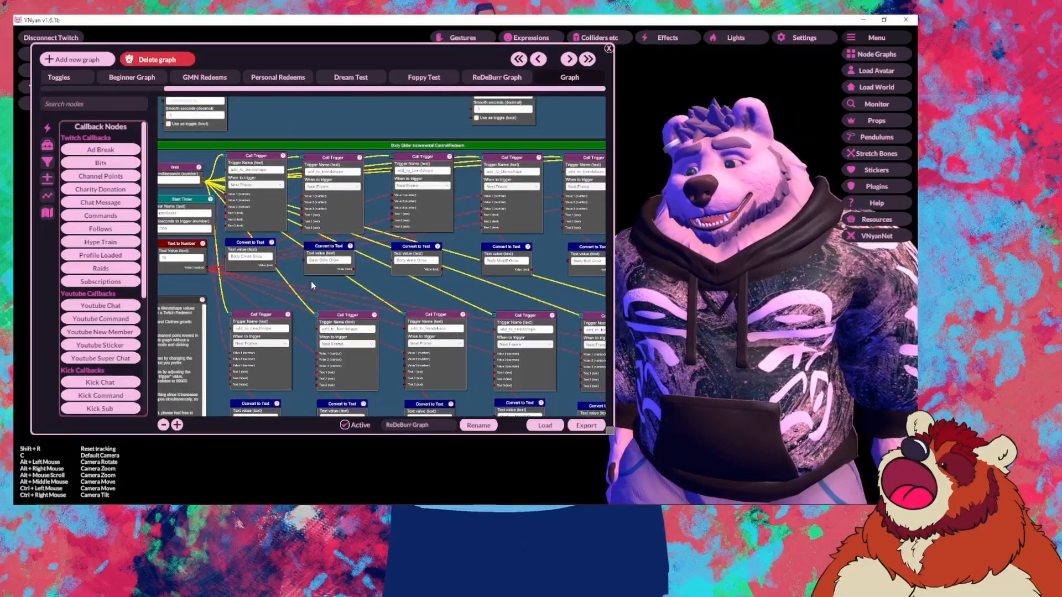
drag(310, 285, 393, 306)
drag(473, 315, 348, 310)
drag(521, 149, 476, 160)
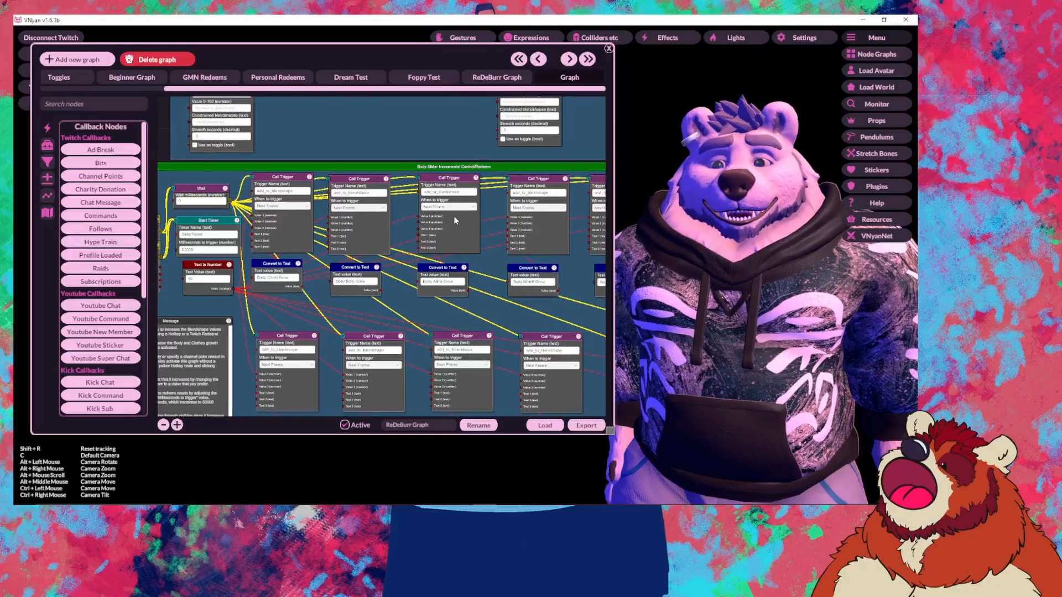
scroll(283, 299, up, 3)
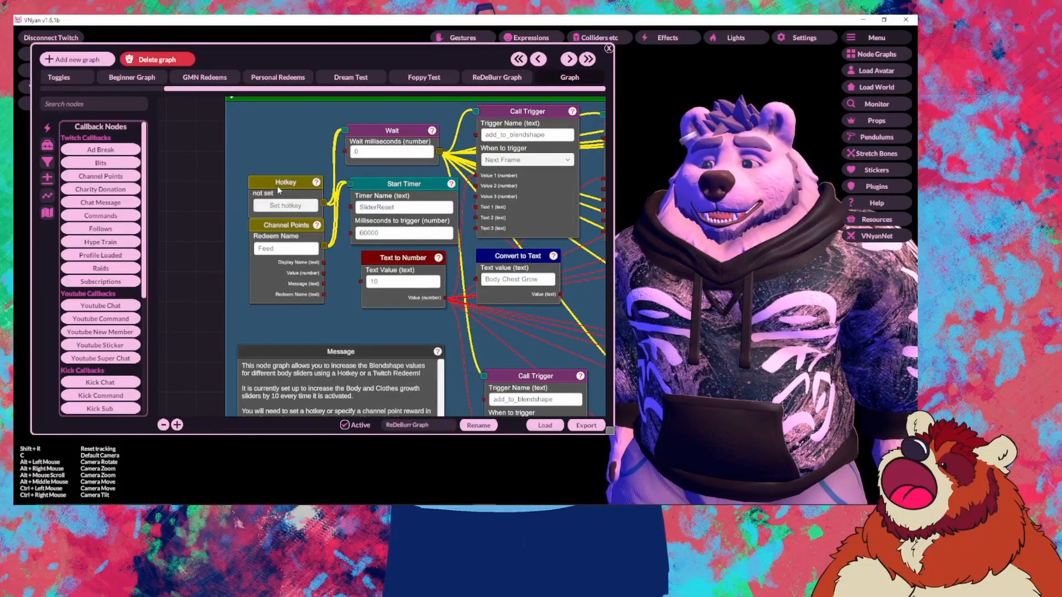
Step: Send Signal from the Hotkey node five times to step the body slider up
right_click(297, 189)
click(298, 191)
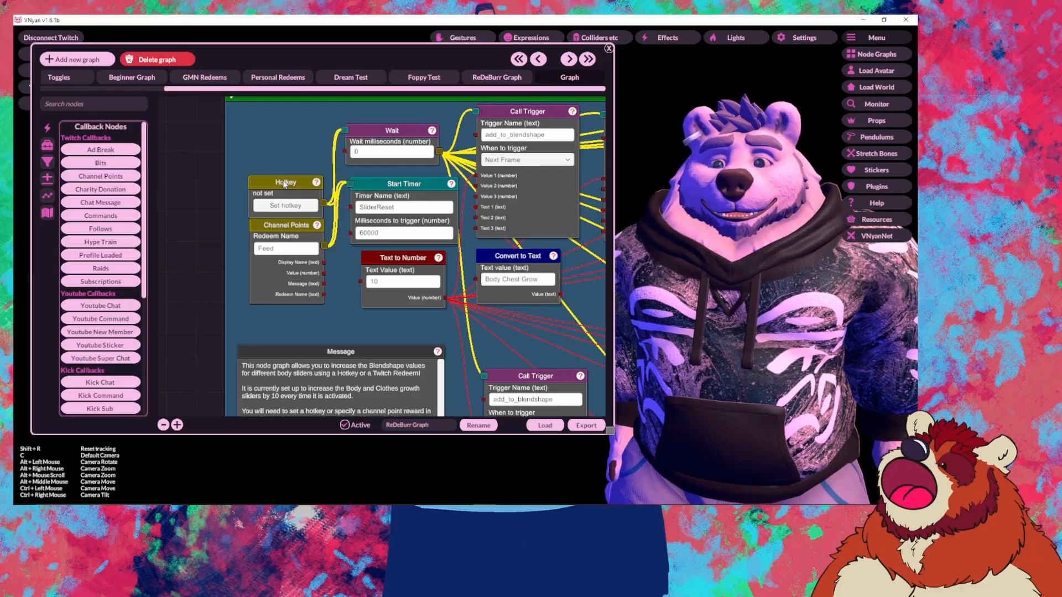
right_click(283, 181)
click(296, 187)
right_click(285, 186)
click(295, 191)
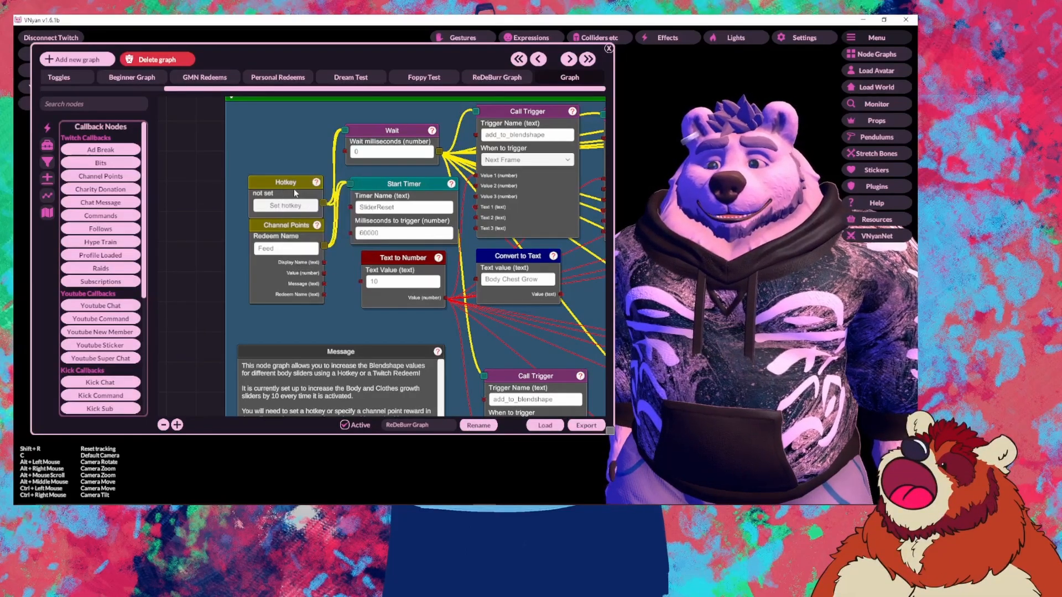
right_click(294, 188)
click(306, 192)
right_click(303, 191)
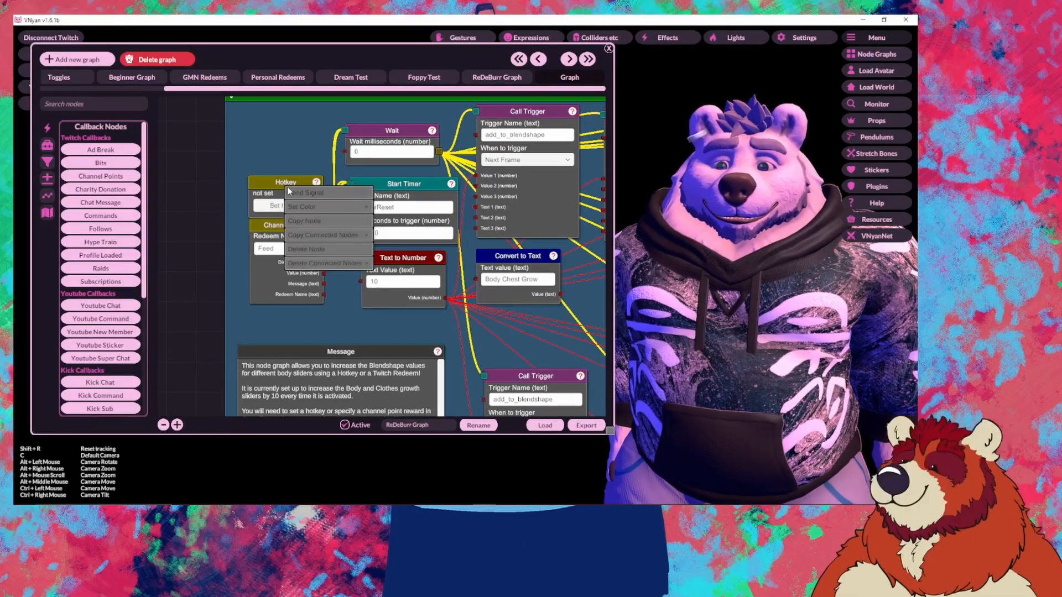
click(303, 193)
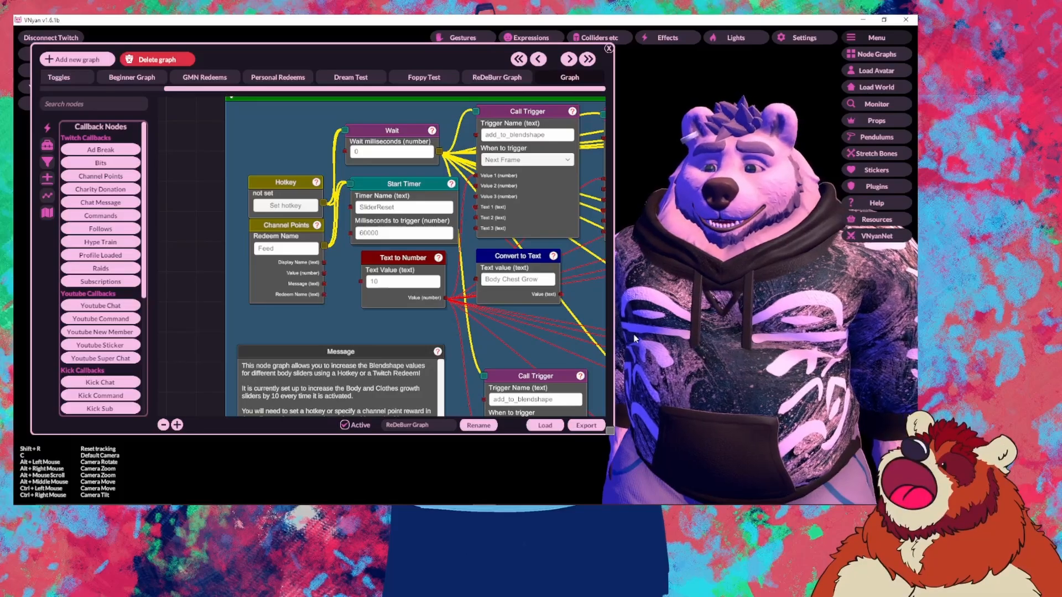
Step: Inspect the Param to Decimal, Parameter Operation and Parameter Filter nodes, then return to the Hotkey node
drag(361, 124, 285, 307)
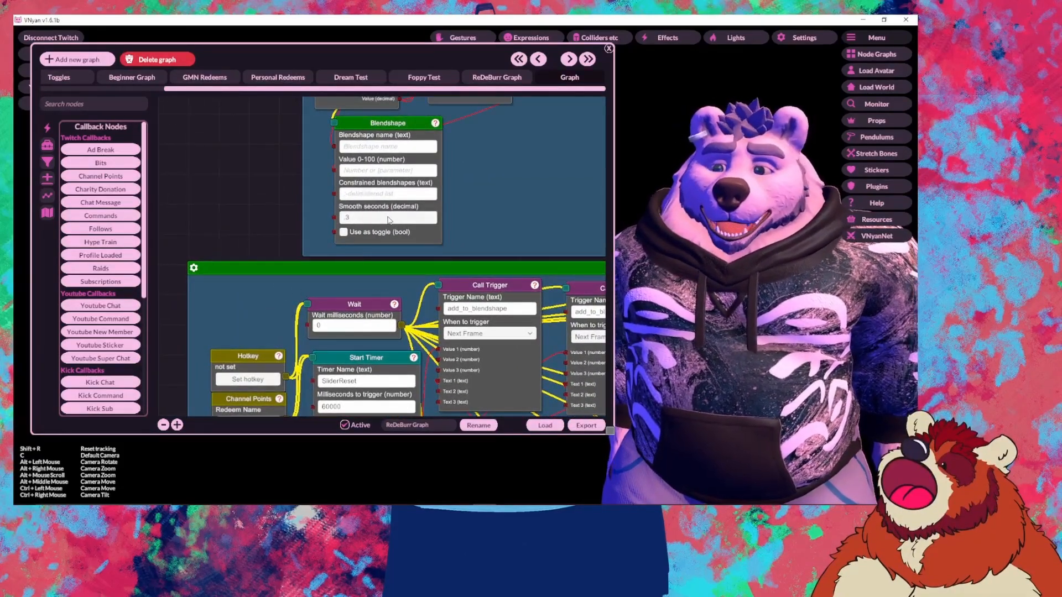
drag(455, 261, 303, 391)
drag(350, 296, 34, 164)
drag(487, 165, 342, 284)
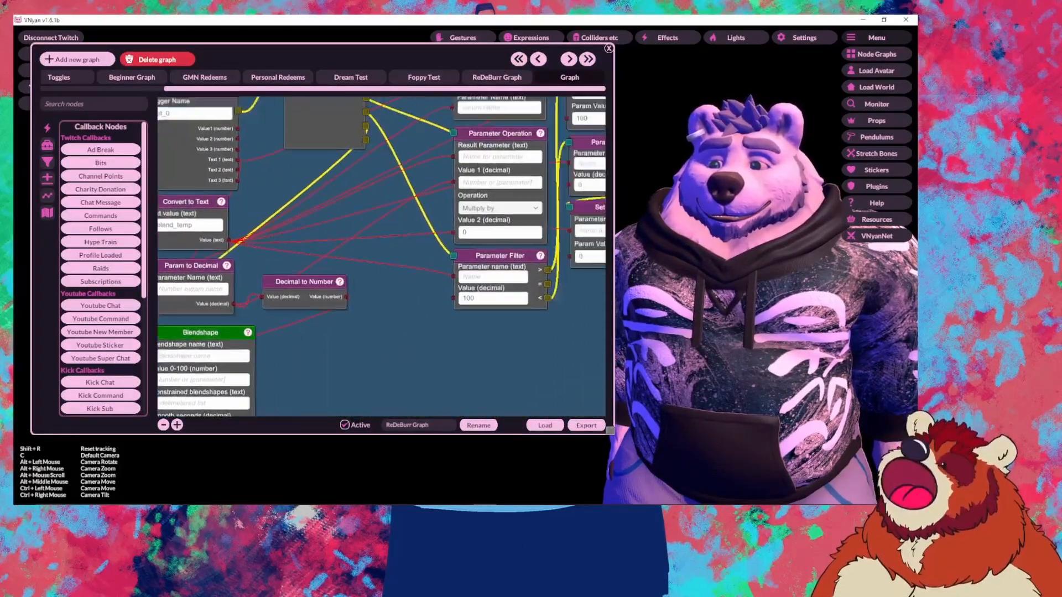
drag(514, 225, 584, 46)
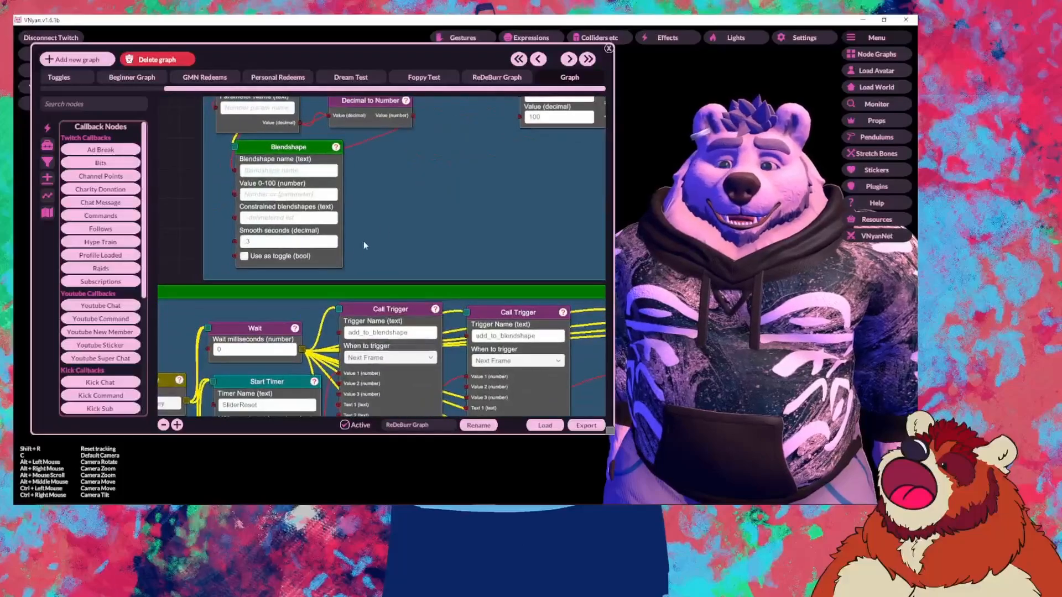
drag(273, 271, 450, 172)
drag(305, 198, 213, 86)
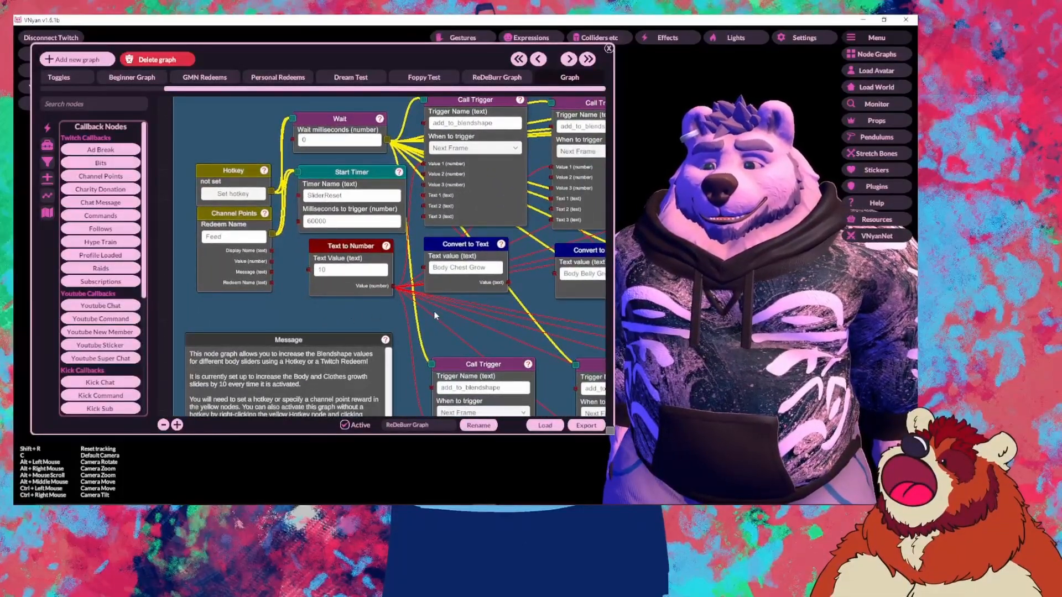
drag(230, 242, 317, 243)
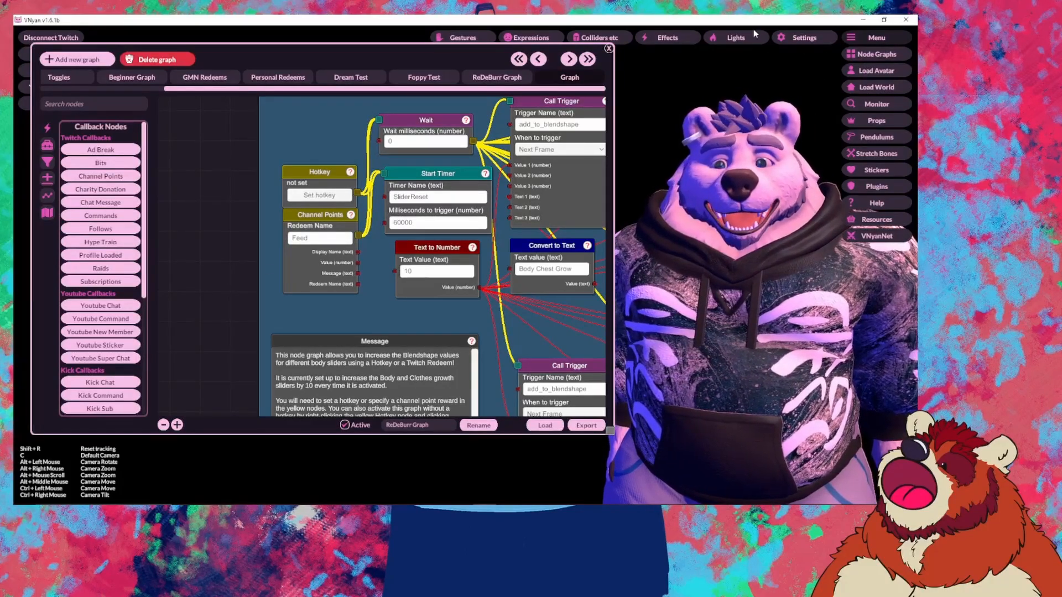
Step: Bring up the Twitch connection settings and scroll to the redeems list
click(797, 42)
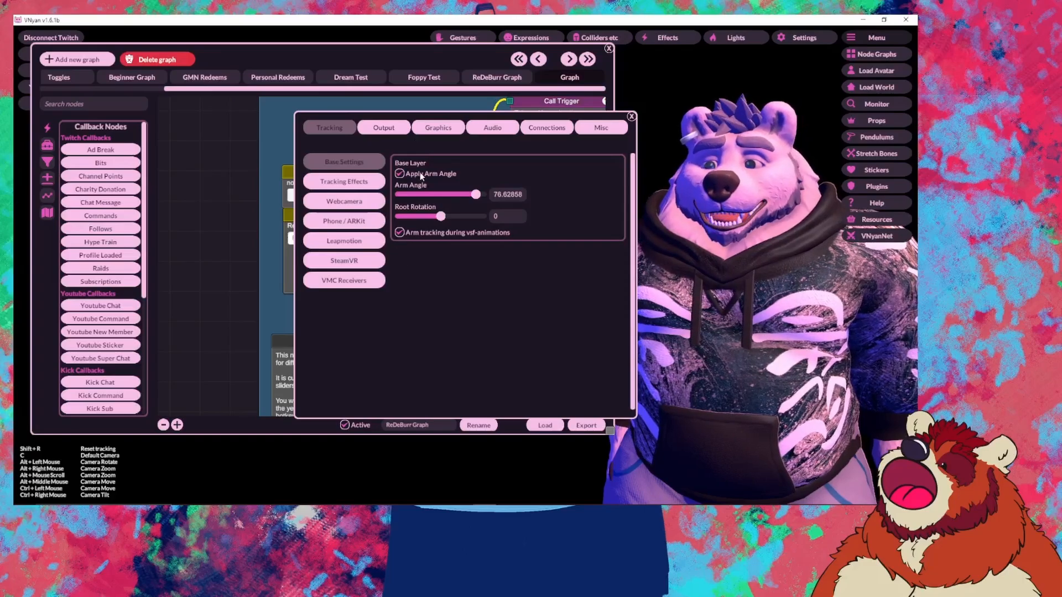
click(597, 128)
click(562, 130)
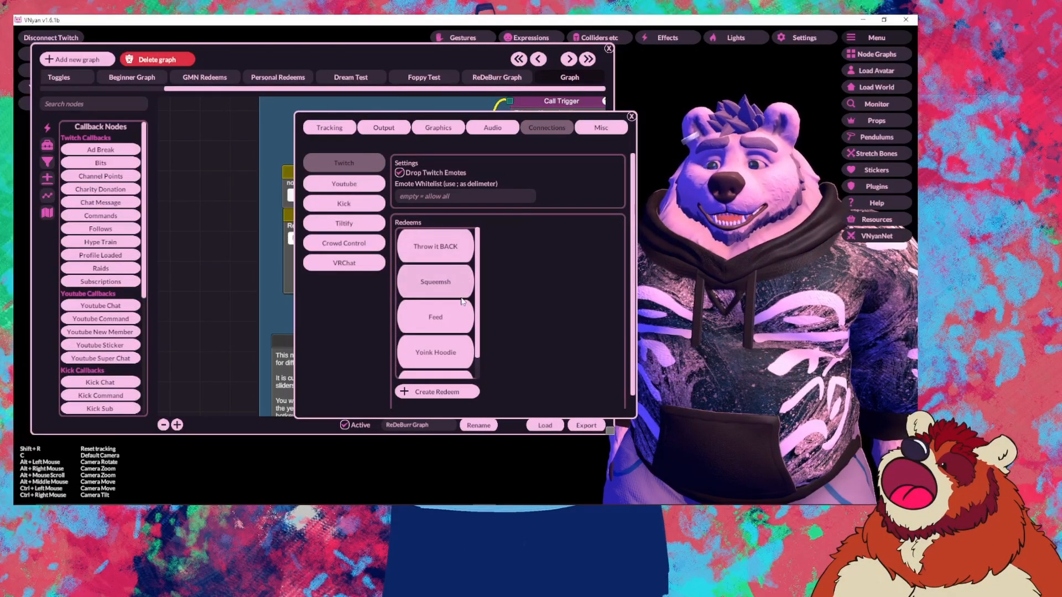
scroll(462, 301, down, 1)
scroll(441, 396, down, 1)
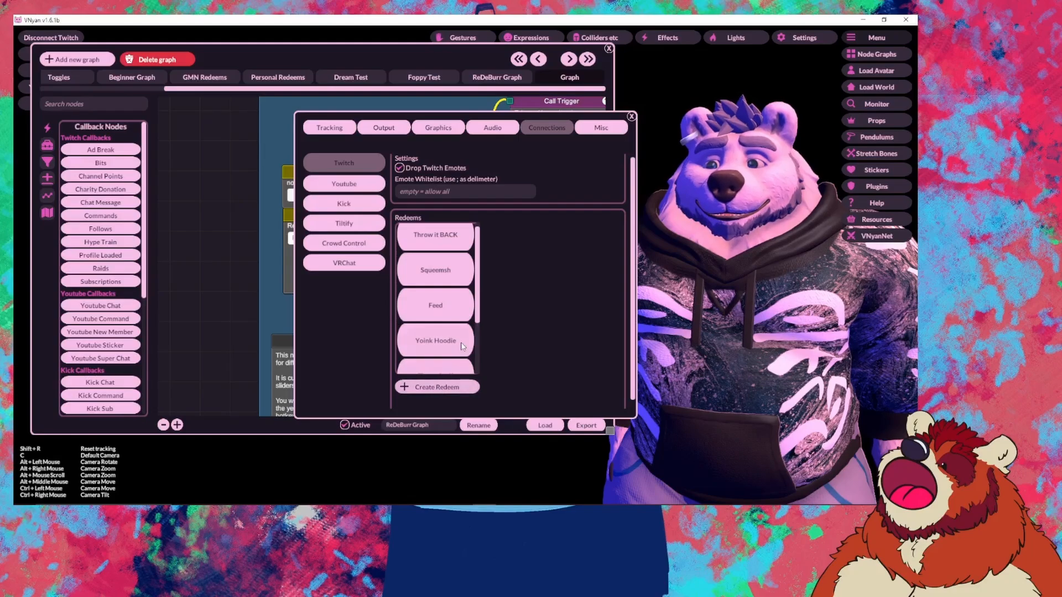
scroll(463, 346, down, 2)
scroll(463, 354, down, 2)
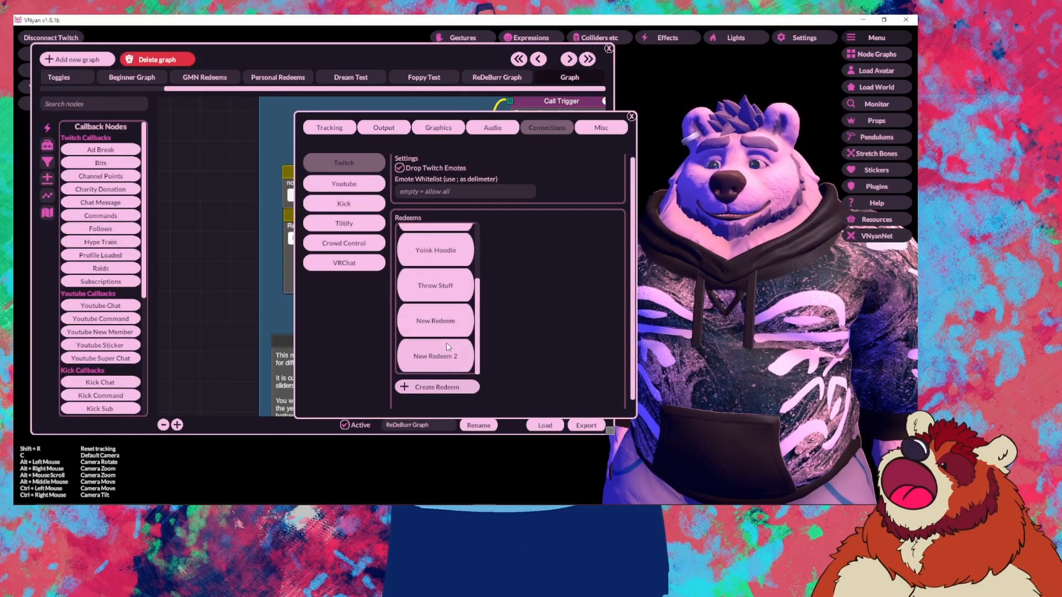
Step: Delete the New Redeem 2 and New Redeem rewards, then close the settings window
click(448, 350)
click(551, 396)
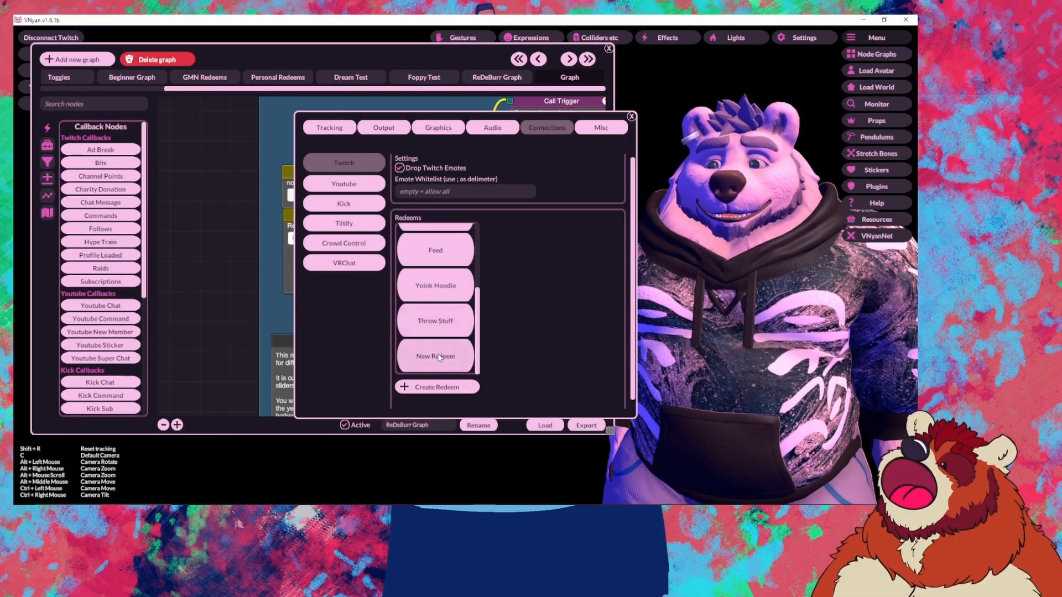
click(440, 358)
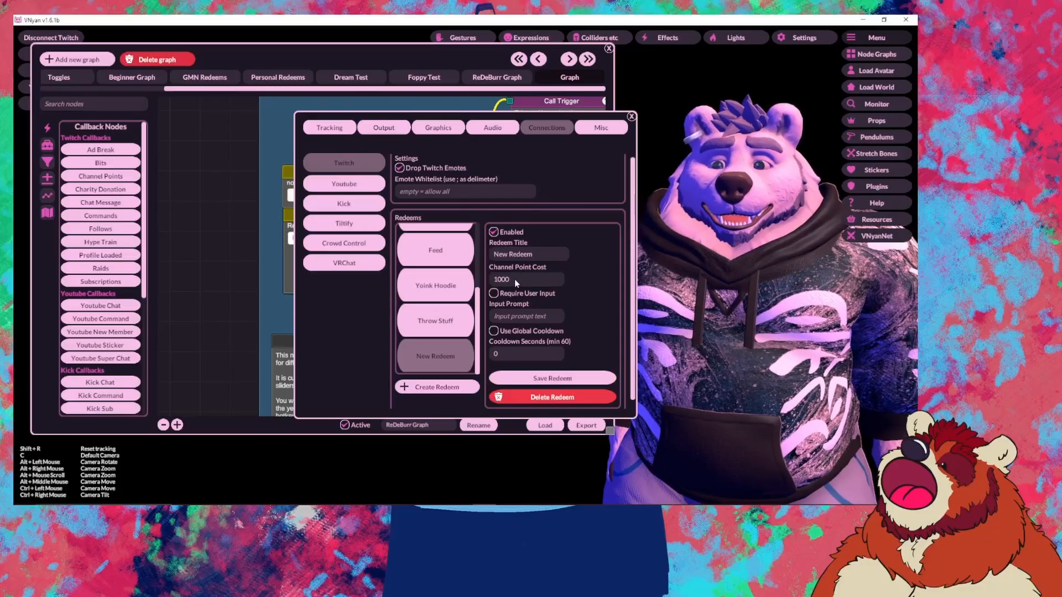
scroll(575, 307, down, 1)
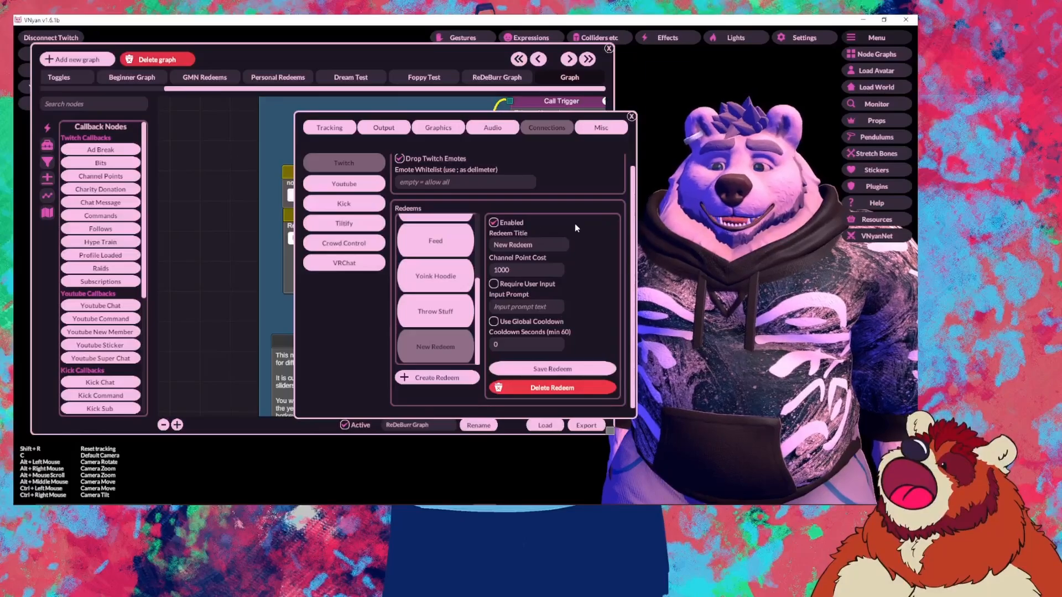
click(518, 386)
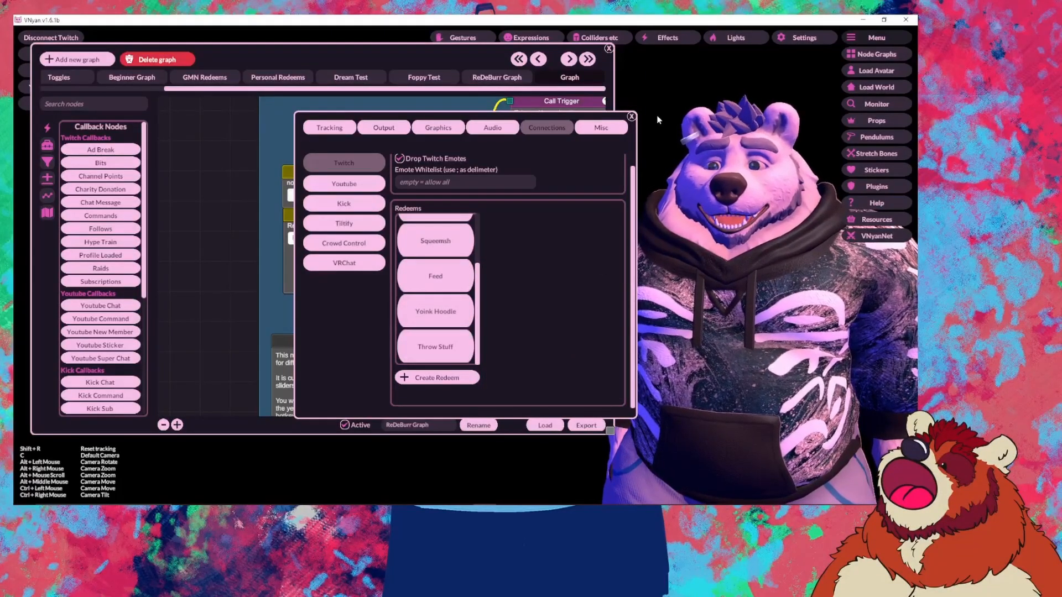
click(631, 116)
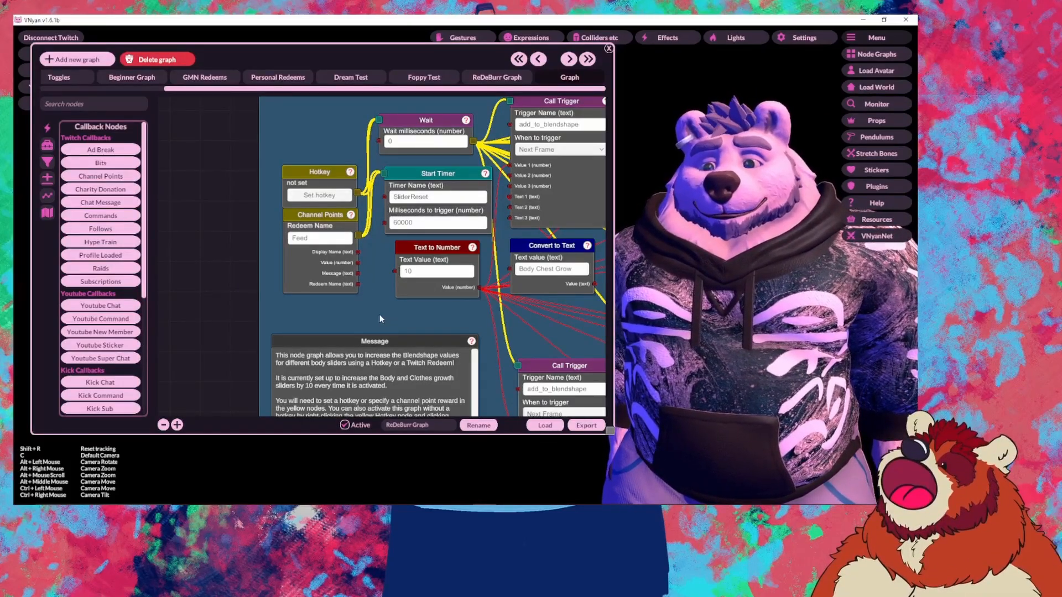
mouse_move(323, 514)
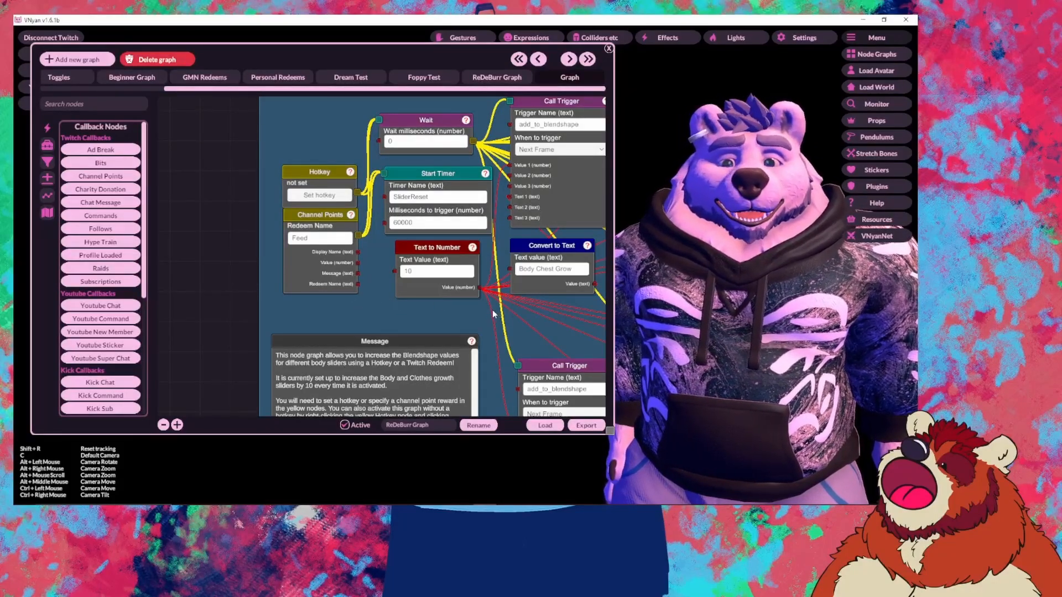
drag(376, 266, 312, 274)
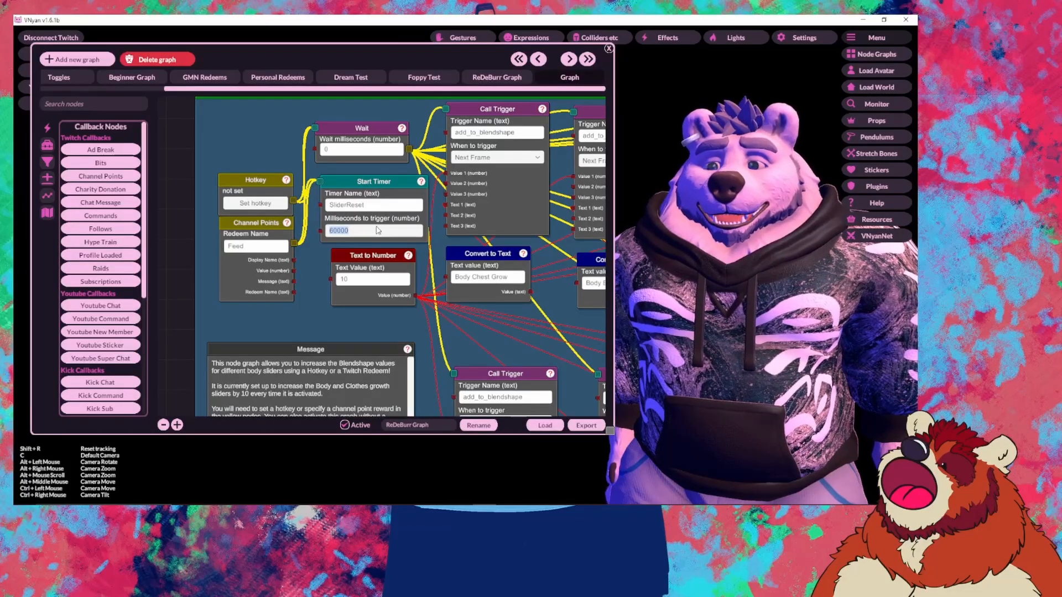
click(332, 325)
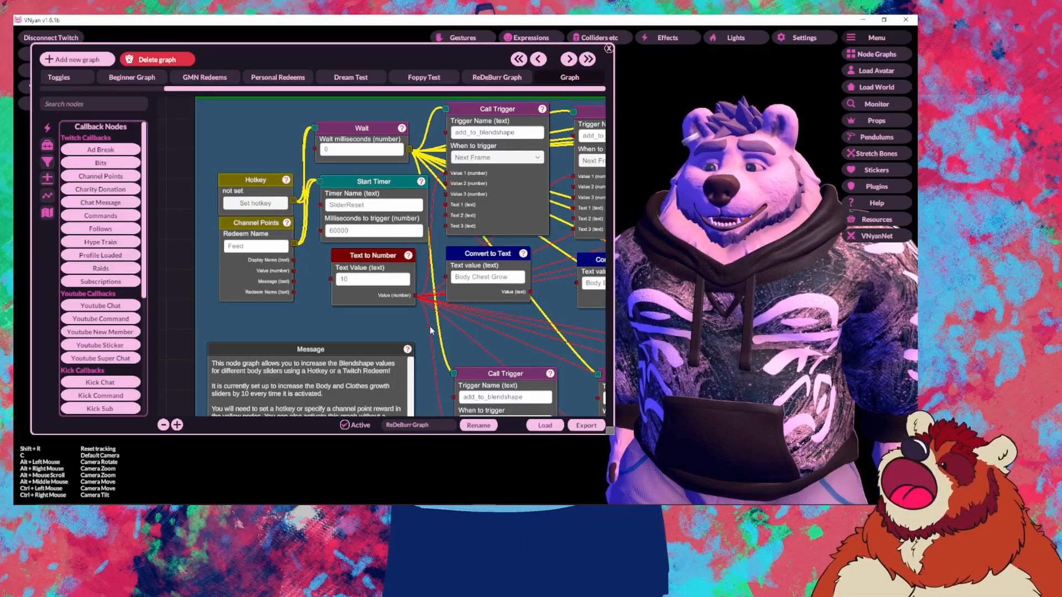
drag(432, 331, 366, 270)
scroll(362, 270, down, 5)
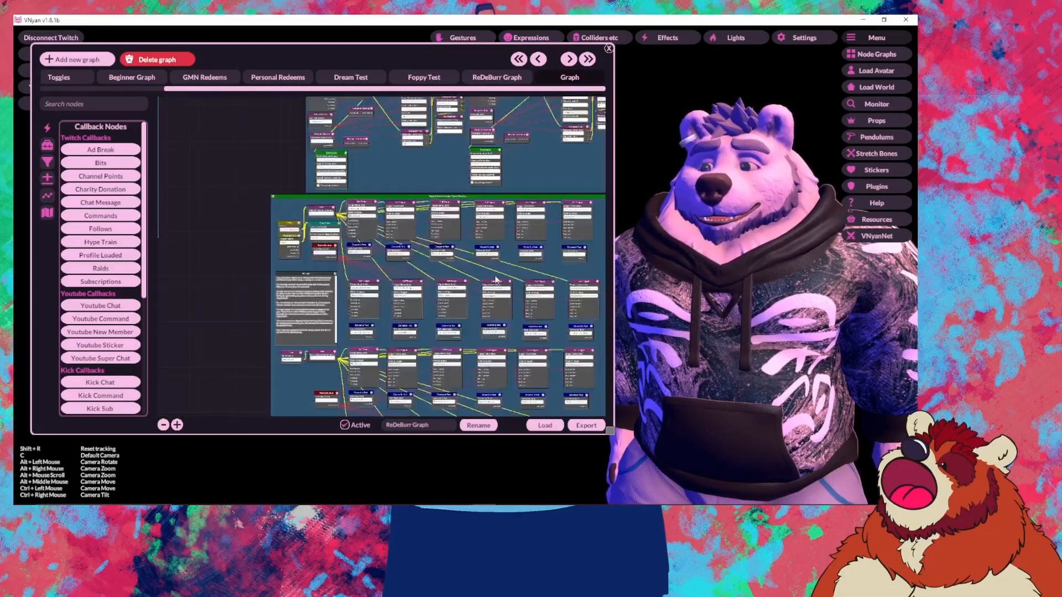
drag(496, 281, 286, 247)
drag(407, 256, 451, 233)
scroll(441, 277, up, 5)
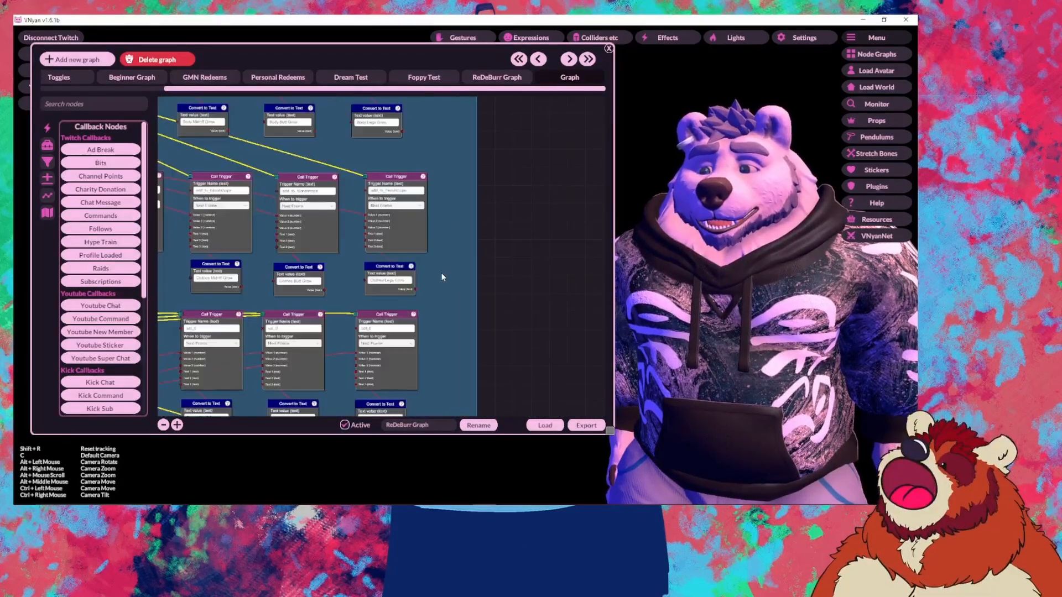
drag(441, 274, 516, 347)
drag(502, 205, 492, 272)
drag(475, 234, 665, 249)
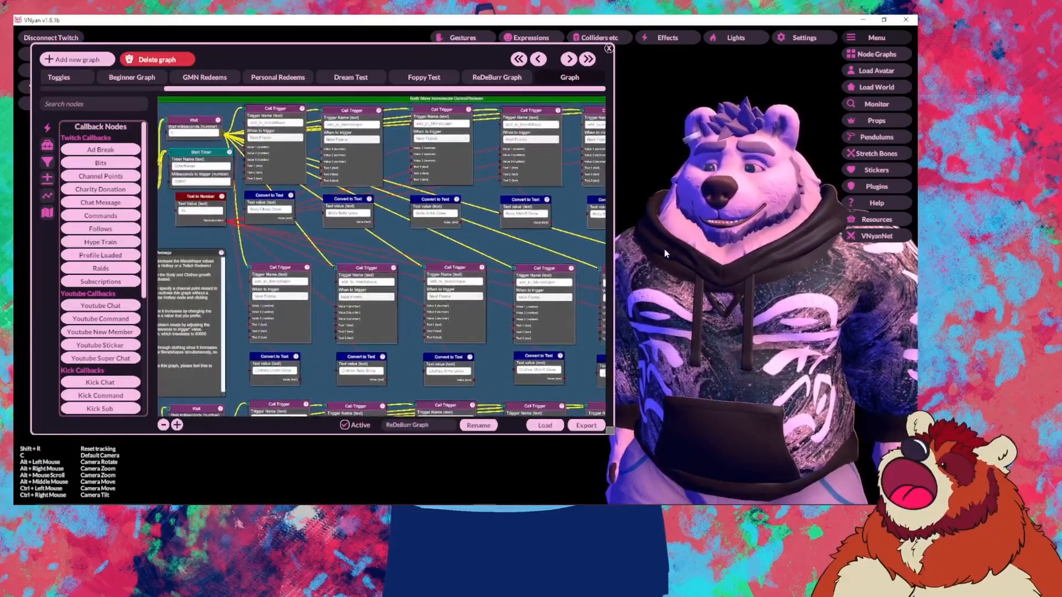
scroll(384, 249, up, 8)
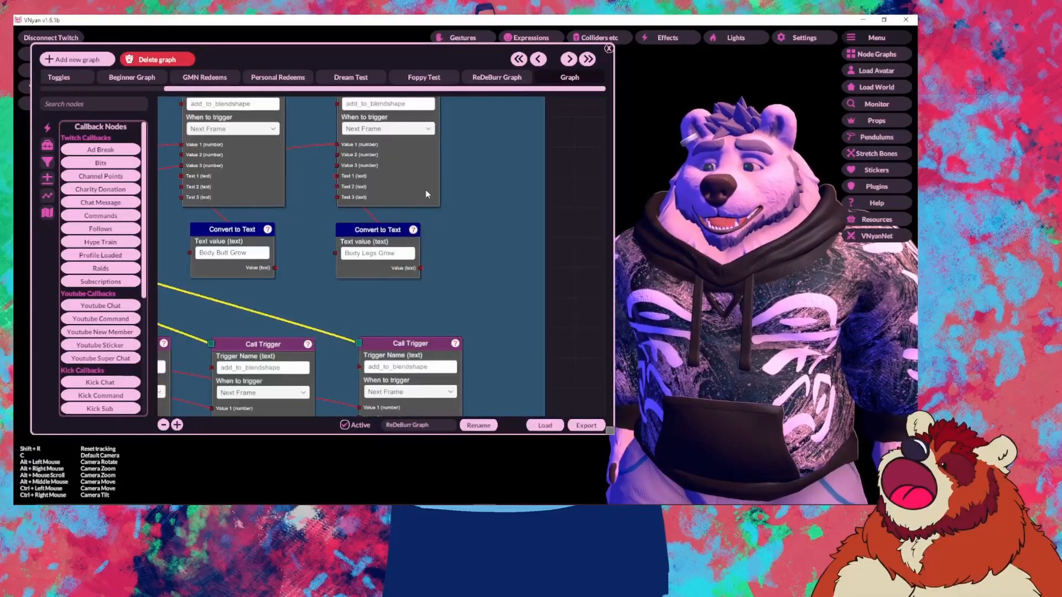
drag(382, 231, 424, 284)
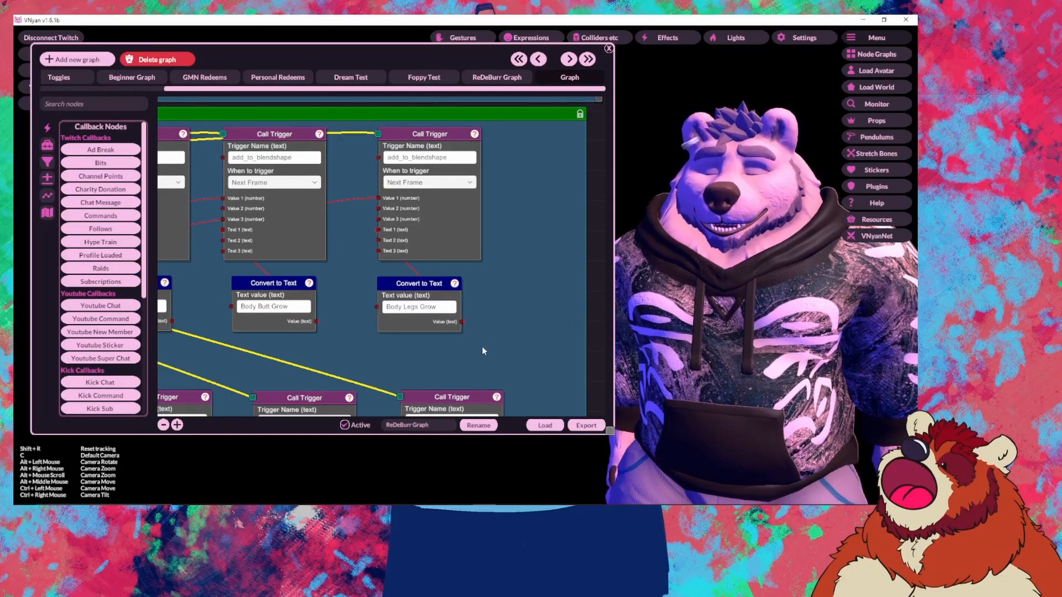
drag(482, 346, 475, 260)
scroll(476, 261, down, 3)
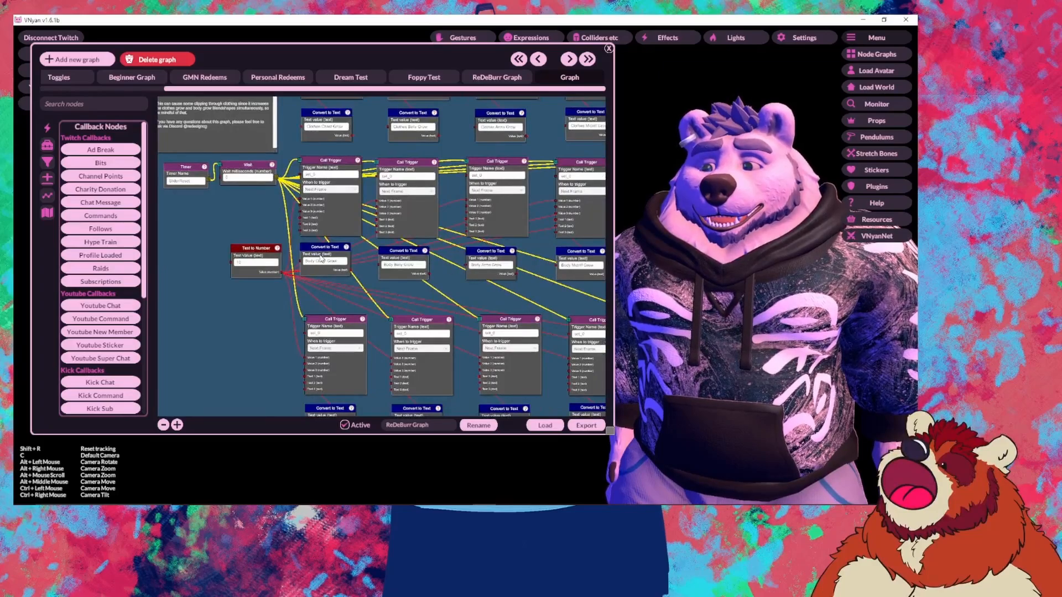
drag(353, 151, 297, 278)
drag(285, 105, 295, 209)
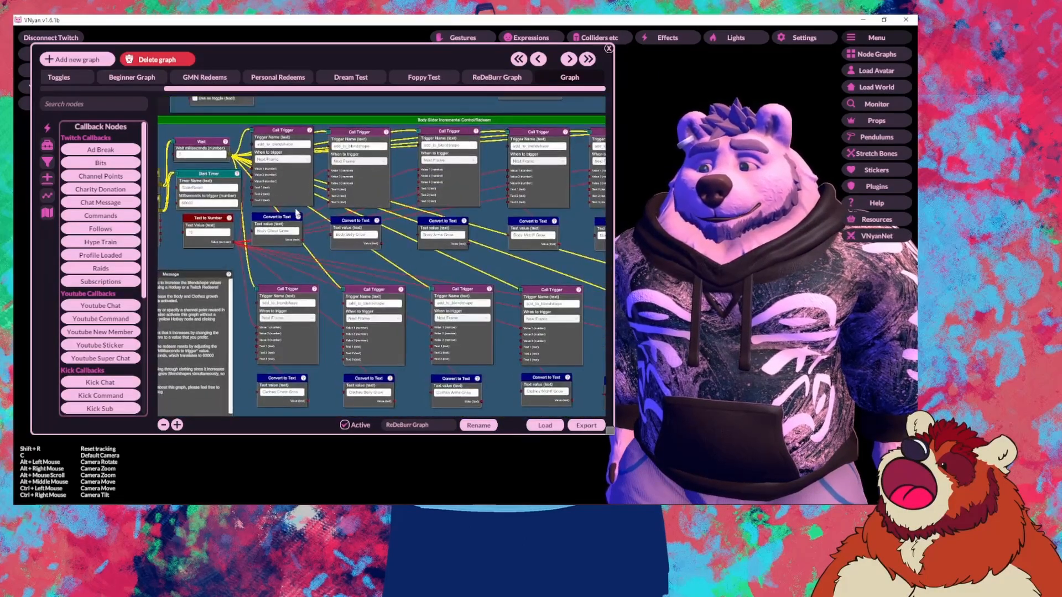
drag(326, 267, 359, 253)
scroll(444, 229, up, 3)
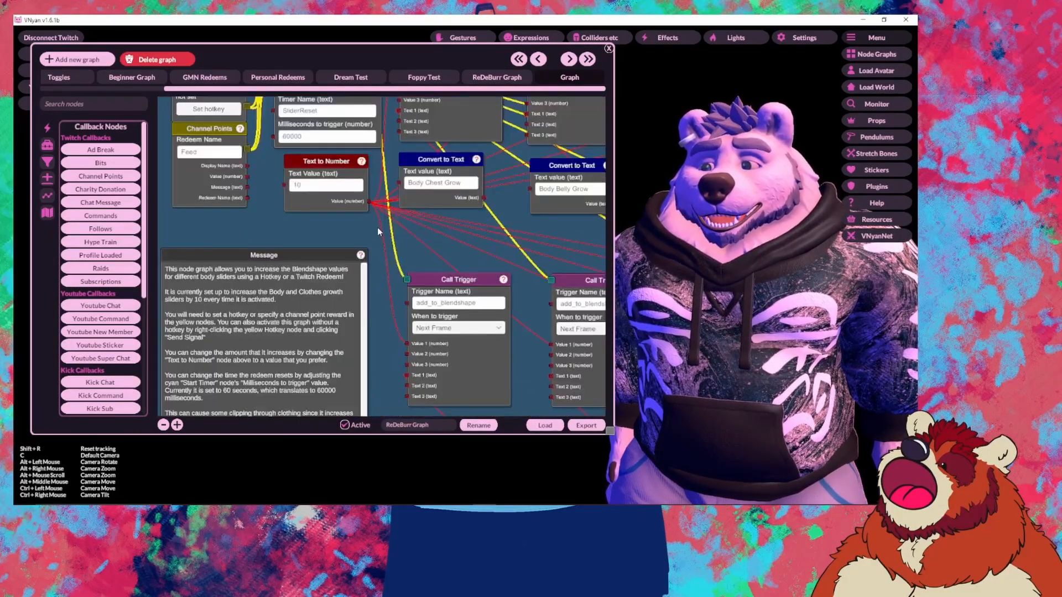
drag(524, 284, 526, 355)
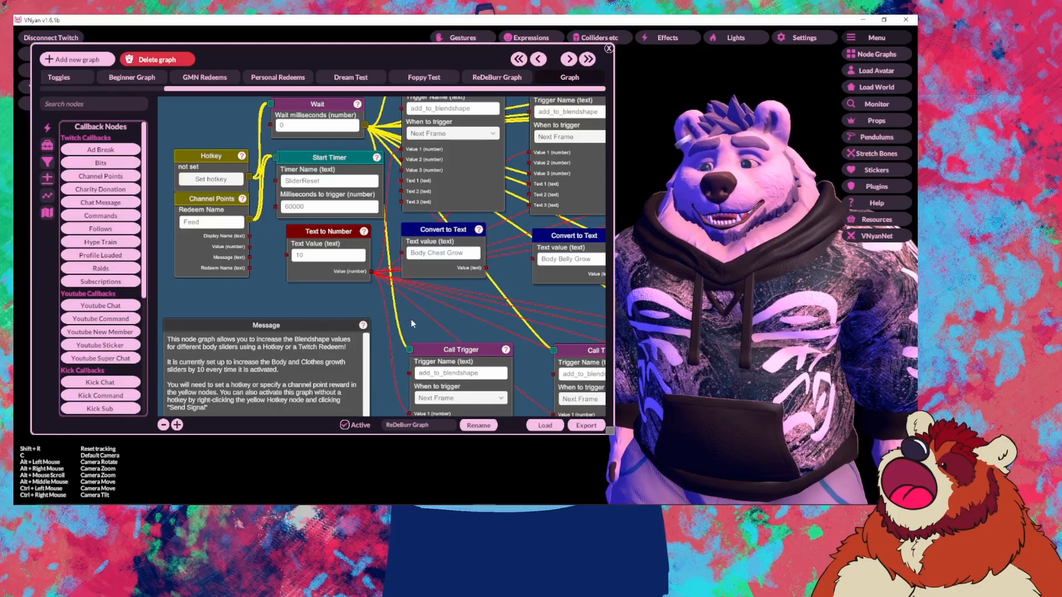
drag(410, 319, 396, 289)
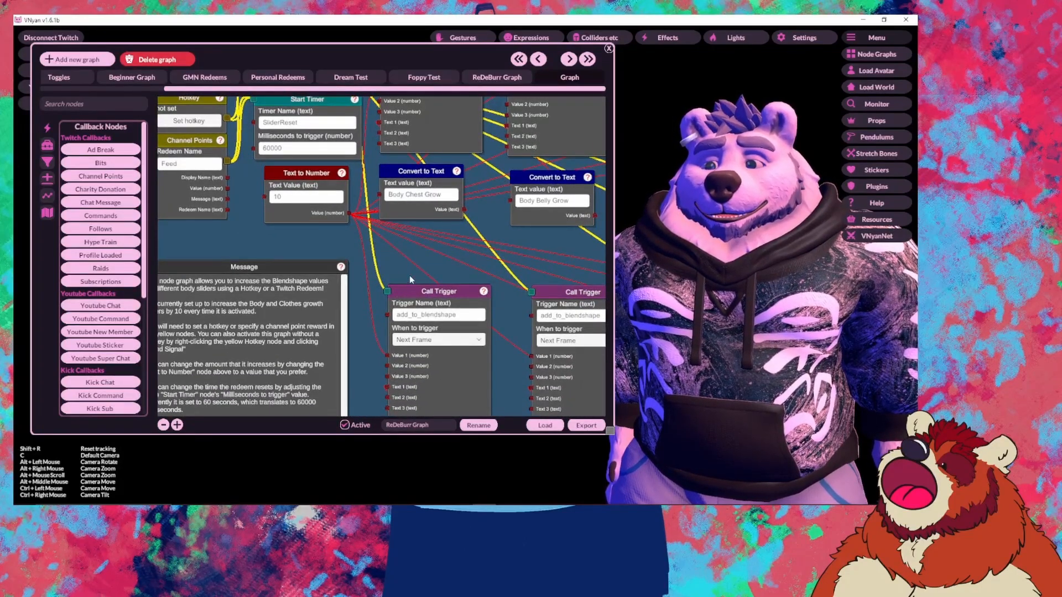
scroll(393, 258, down, 3)
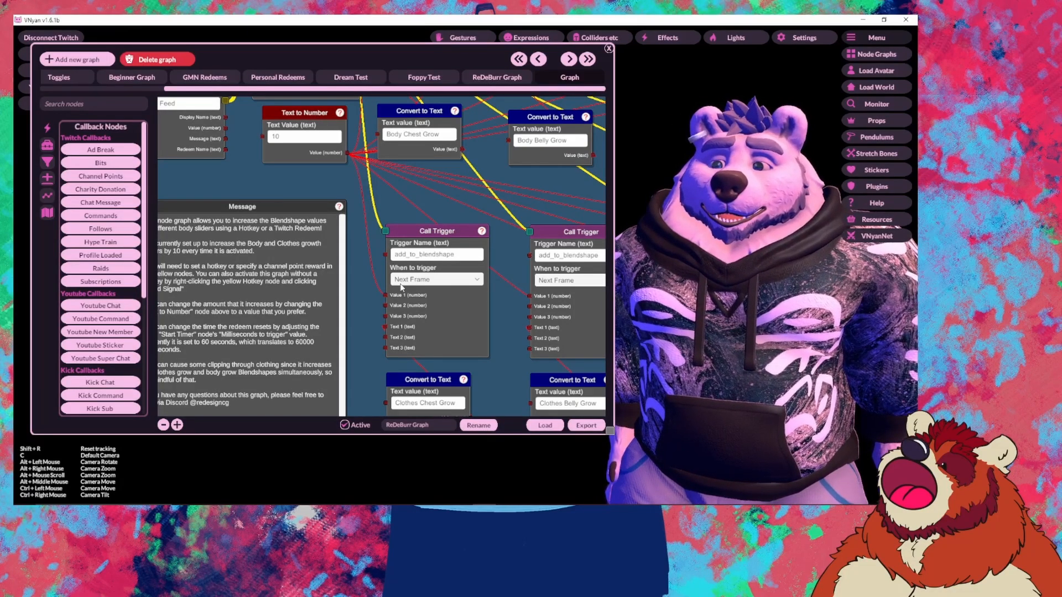
scroll(366, 304, down, 3)
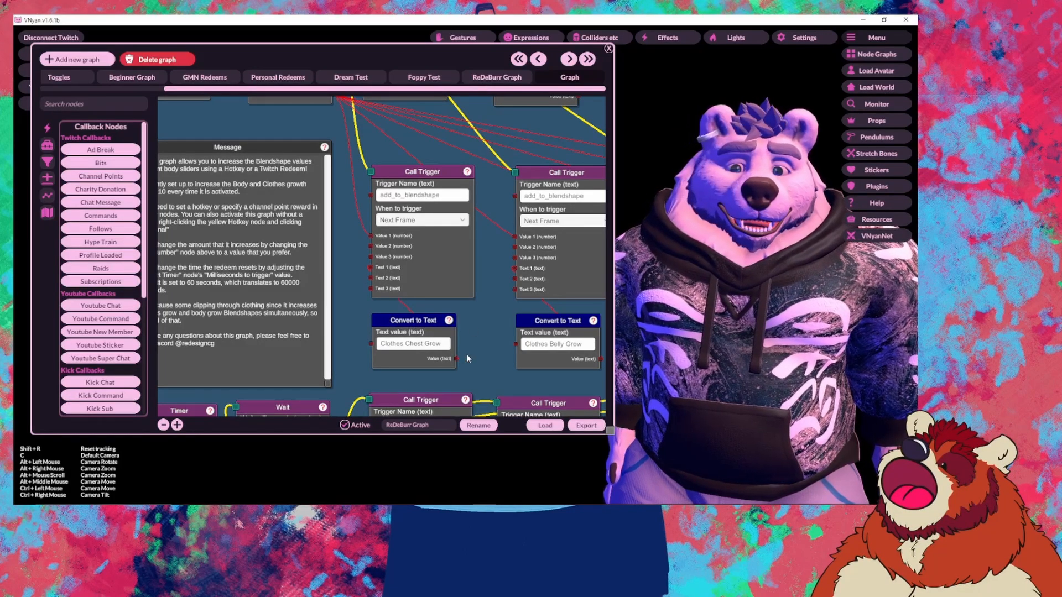
drag(468, 358, 439, 326)
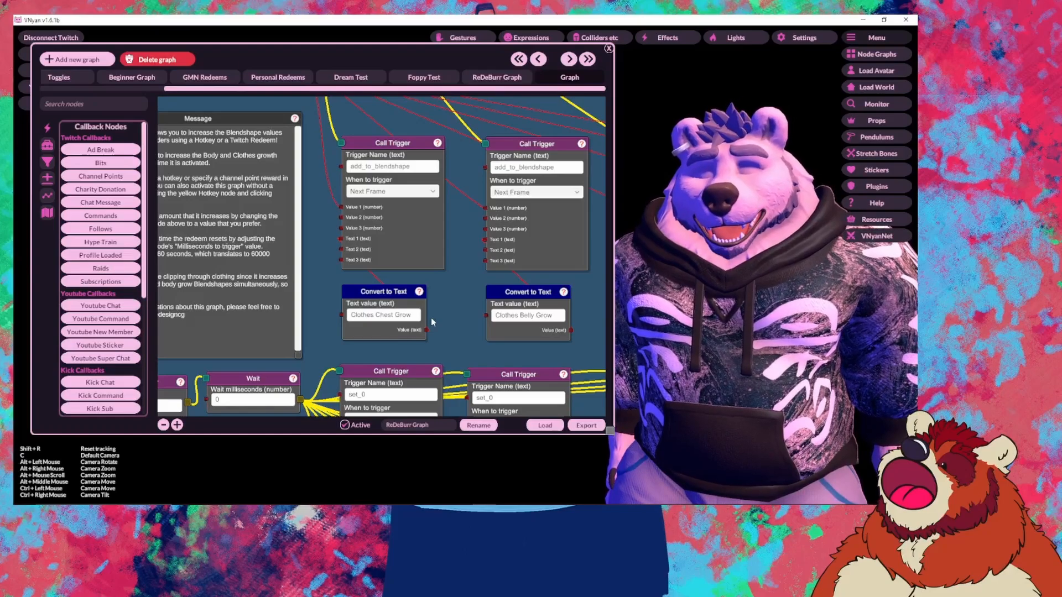
scroll(452, 246, down, 5)
drag(453, 246, 339, 374)
scroll(397, 223, up, 3)
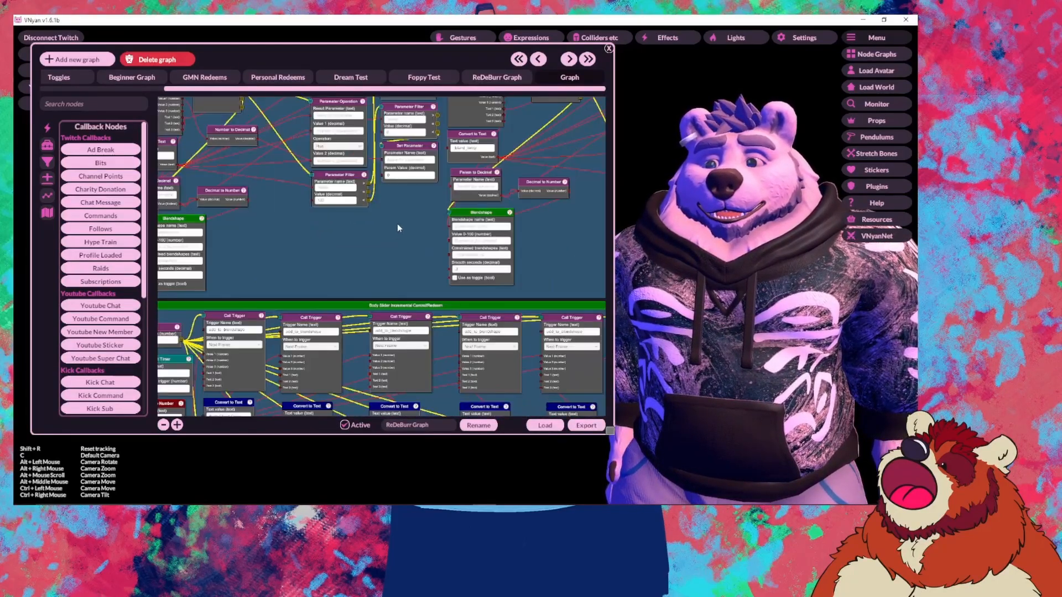
scroll(396, 228, down, 3)
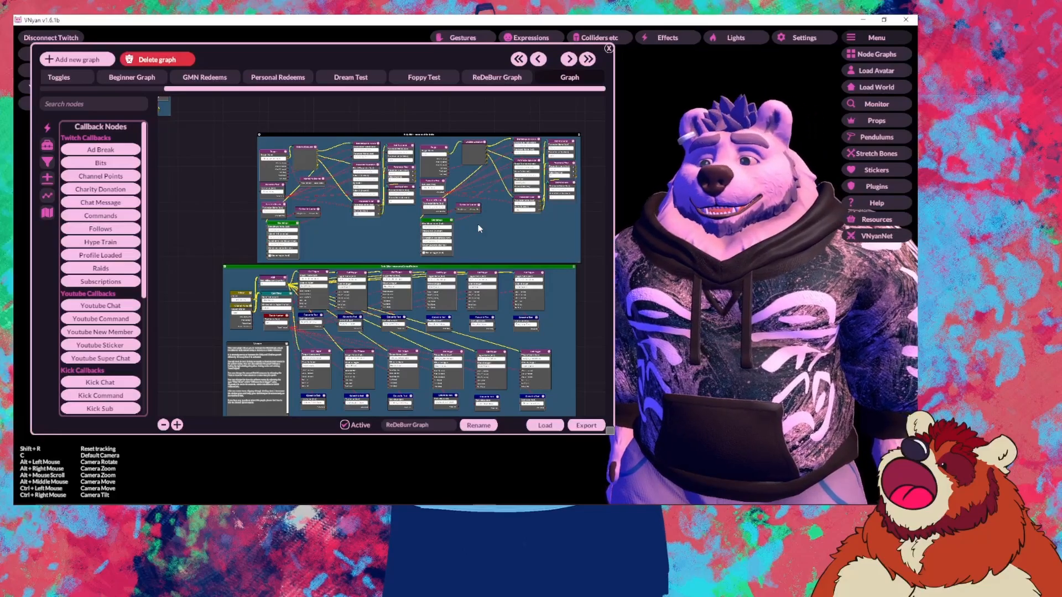
drag(479, 228, 403, 213)
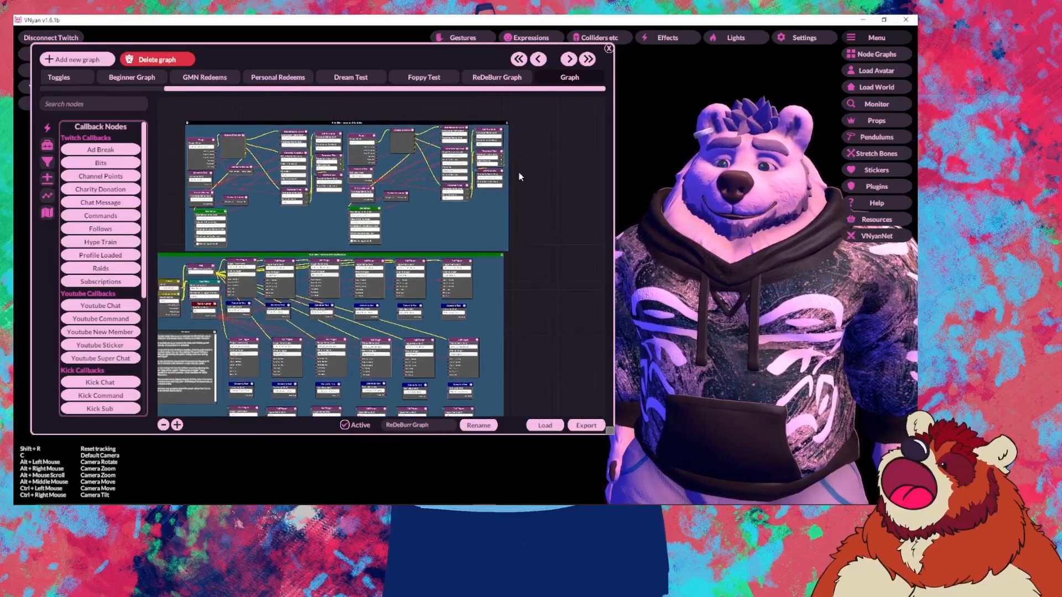
drag(520, 176, 534, 171)
scroll(315, 257, up, 6)
drag(308, 281, 290, 342)
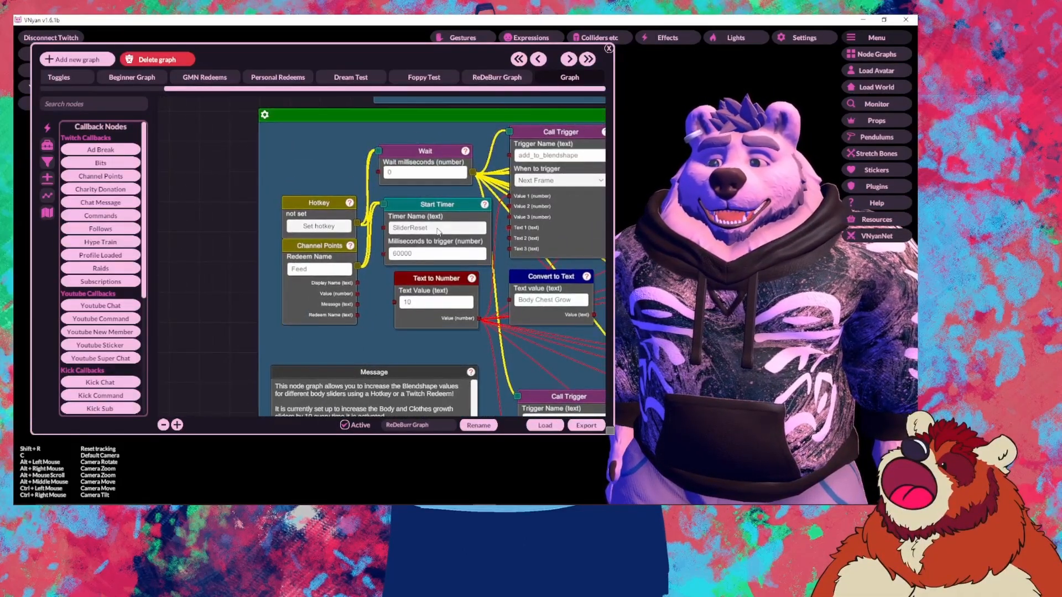
drag(383, 287, 359, 258)
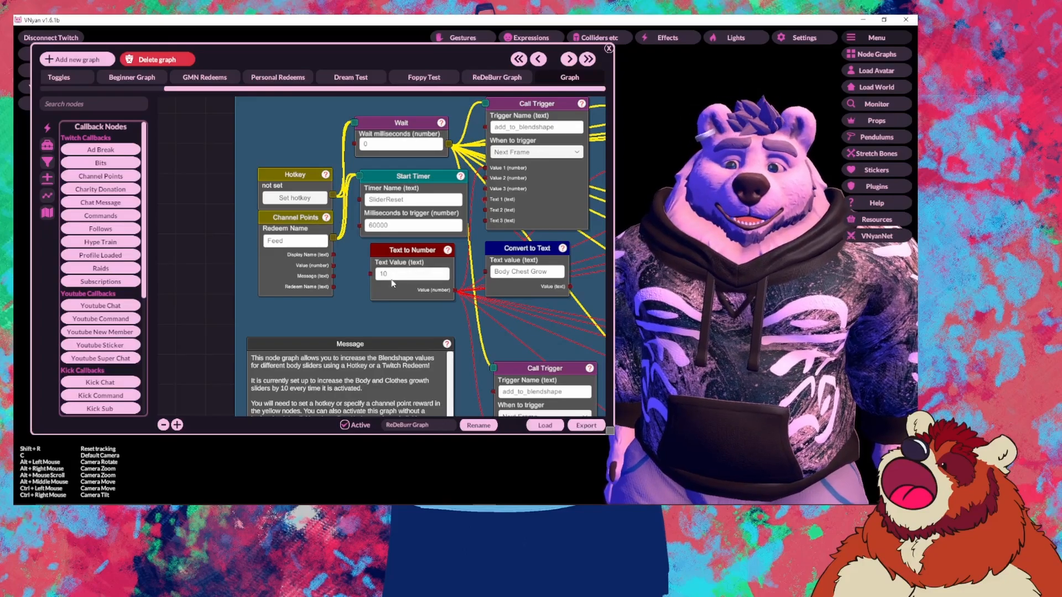
drag(213, 315, 507, 329)
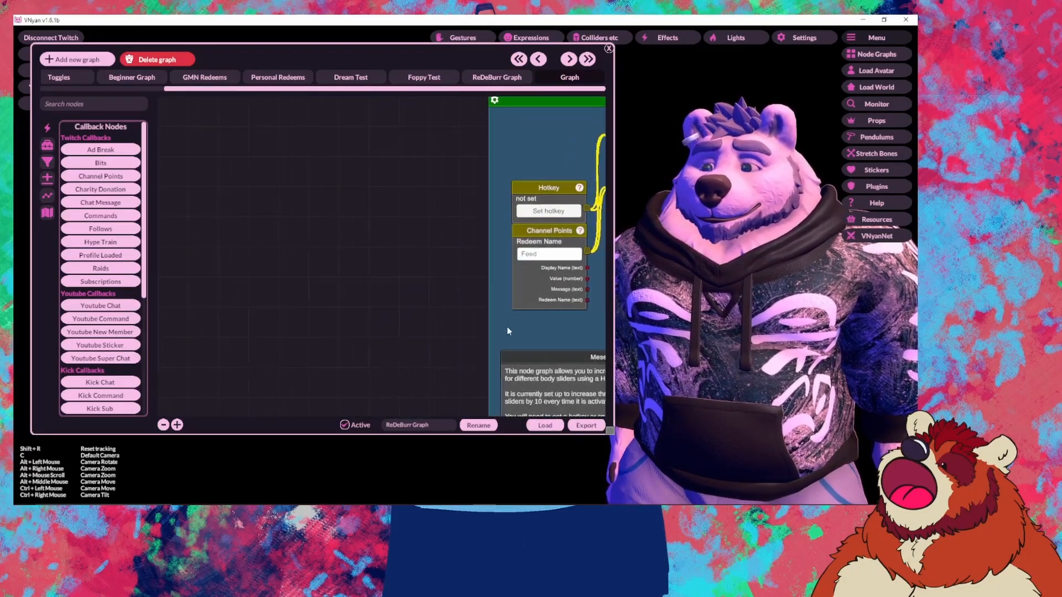
scroll(507, 328, down, 5)
drag(291, 294, 337, 415)
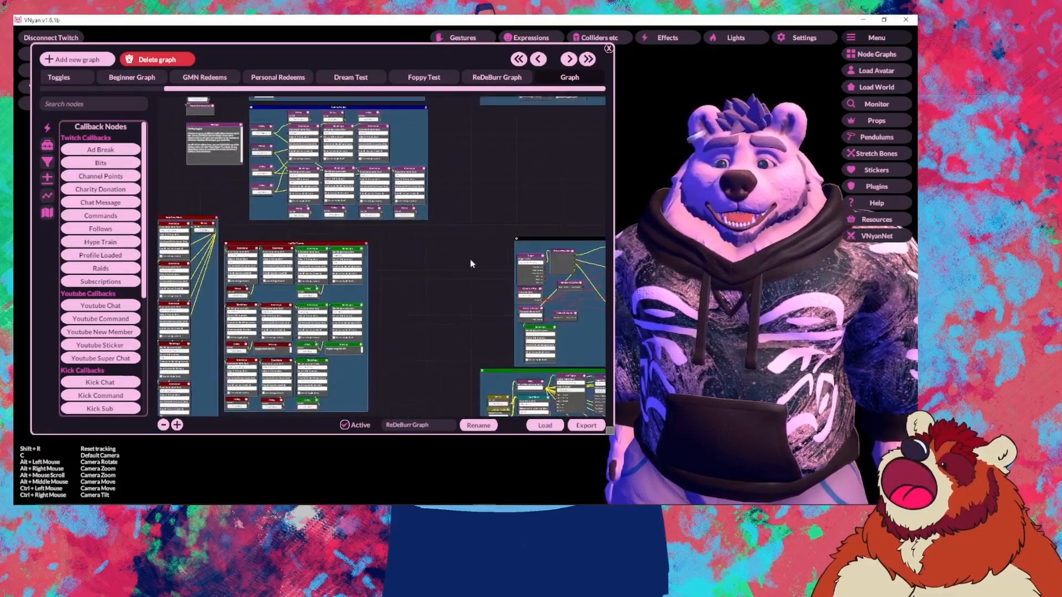
Step: Close the Node Graphs window and show the Lights settings from the top bar
click(609, 48)
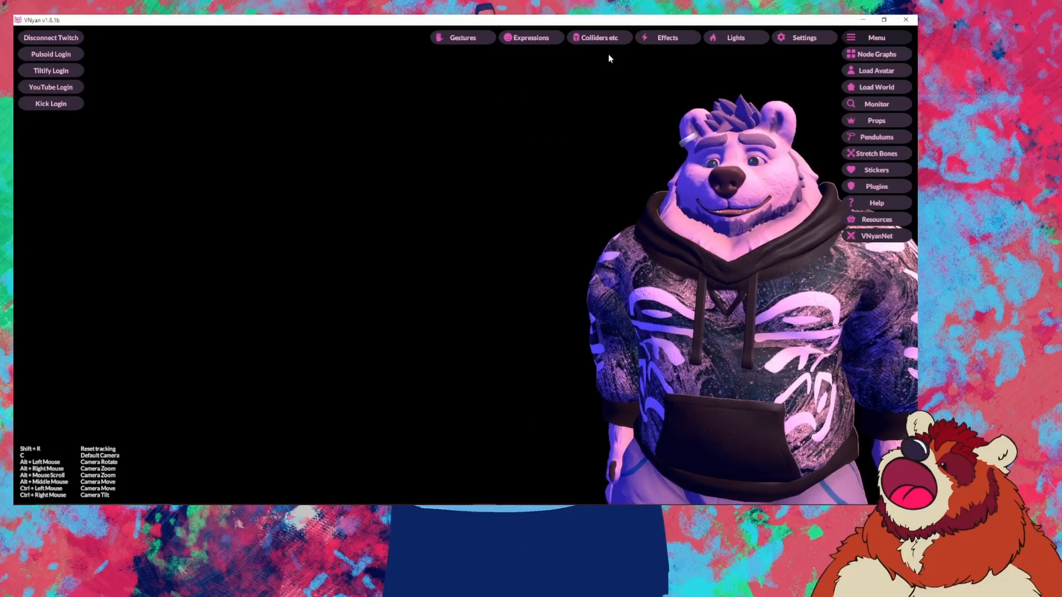
click(721, 37)
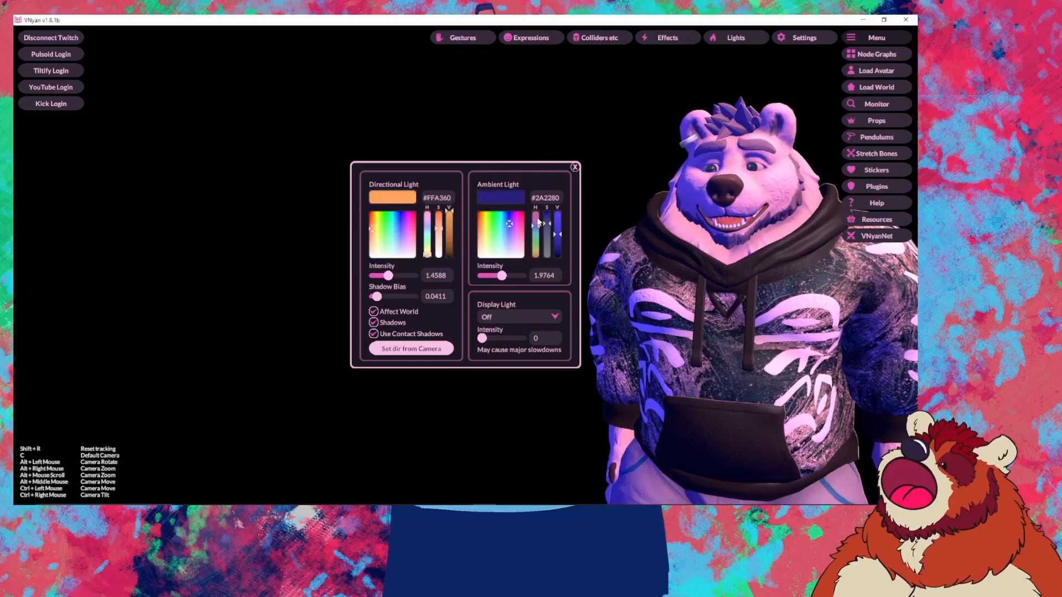
click(575, 167)
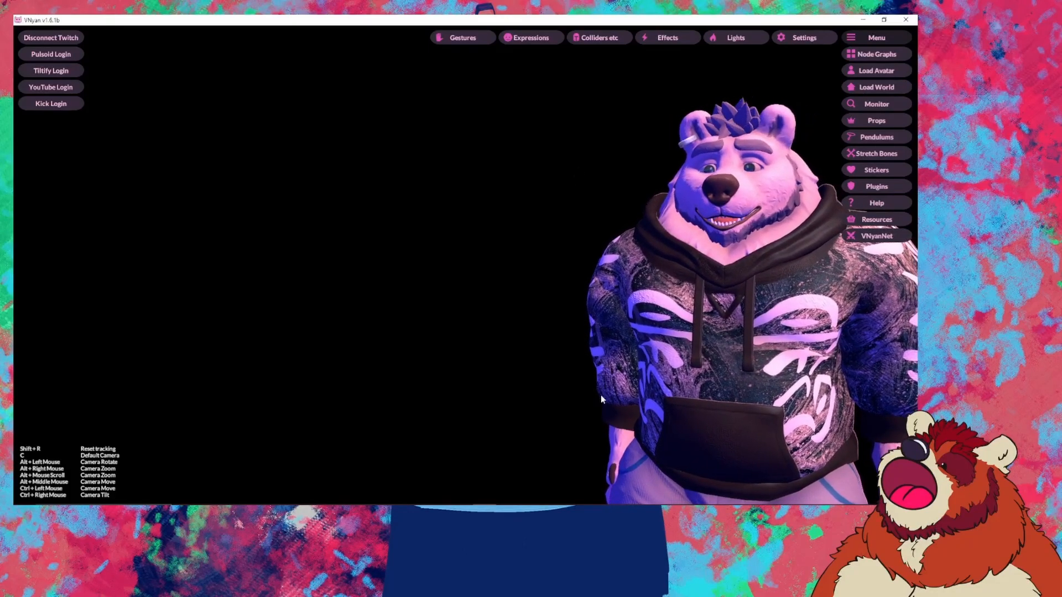
mouse_move(600, 514)
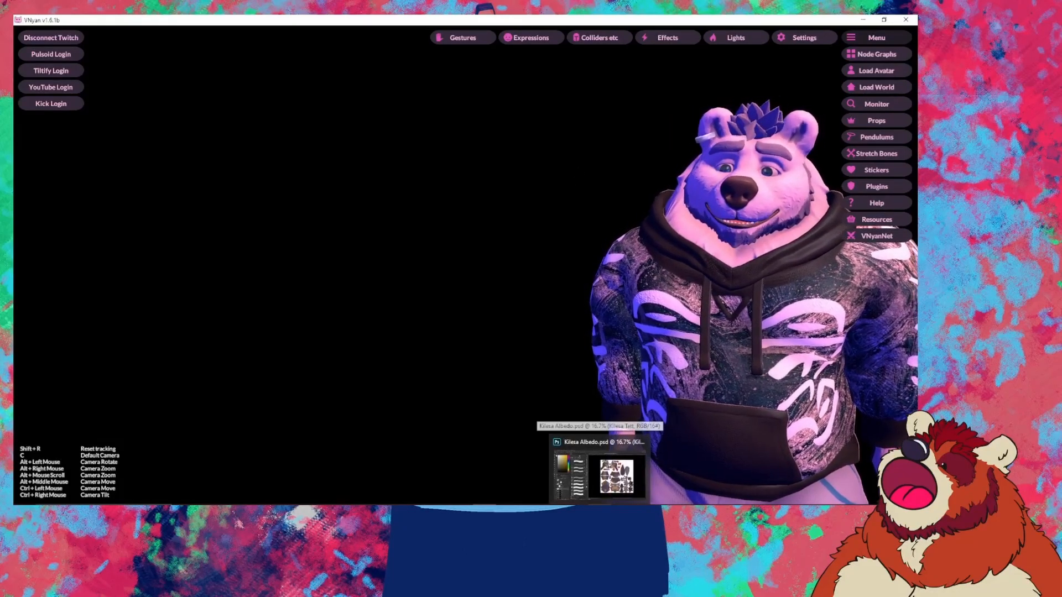
Step: Bring Photoshop forward, check the PSDs folder window, and return to Photoshop
click(608, 473)
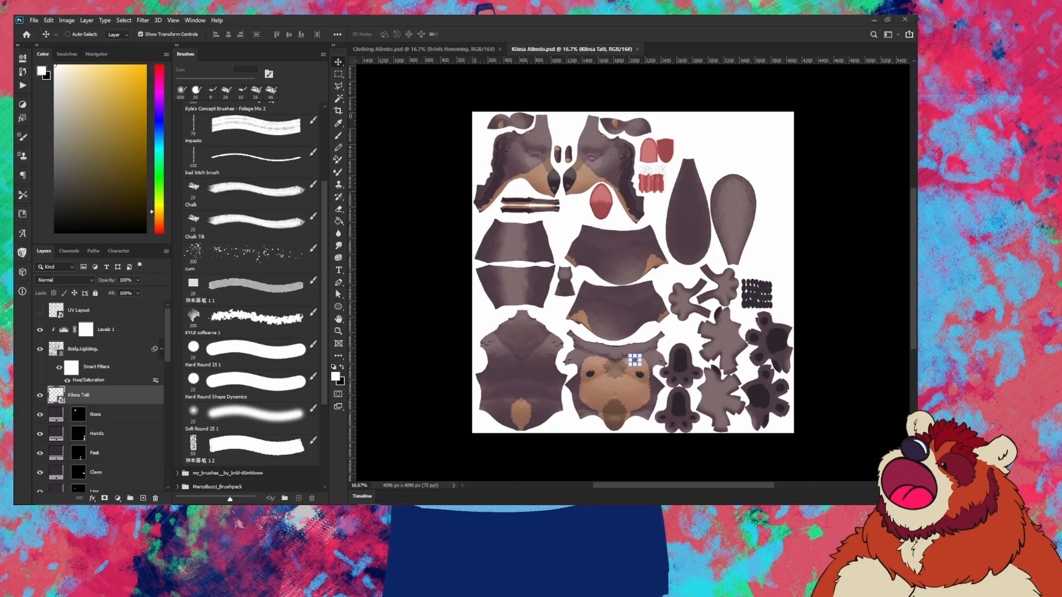
drag(14, 99, 551, 77)
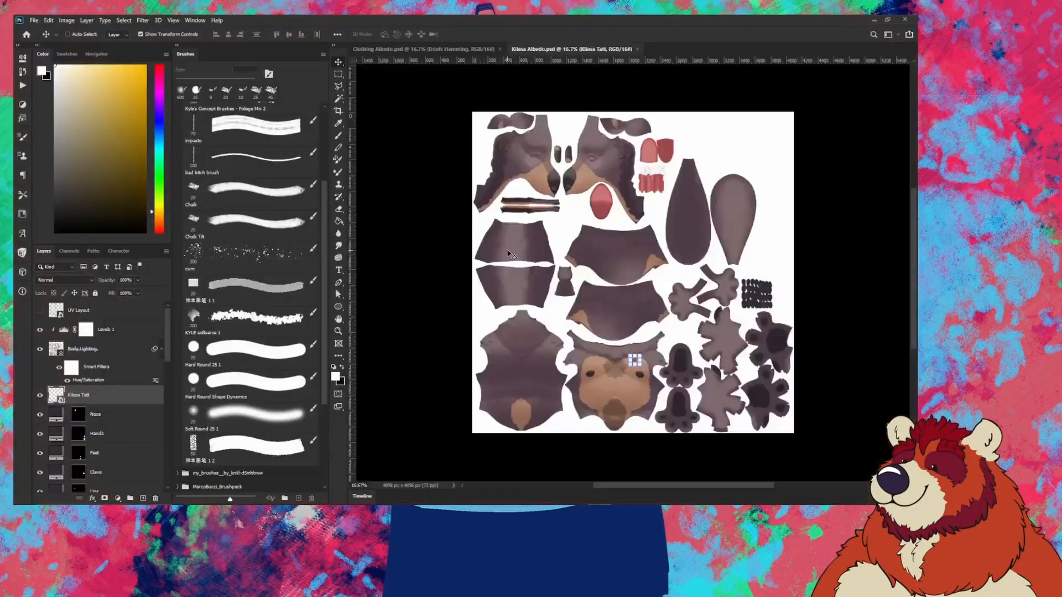
mouse_move(370, 511)
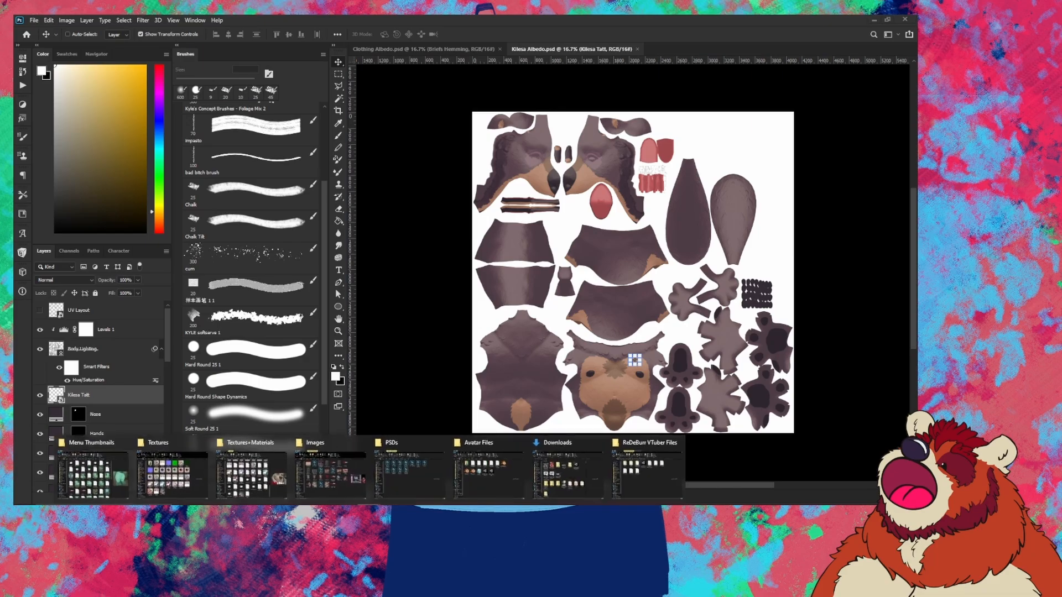
click(409, 472)
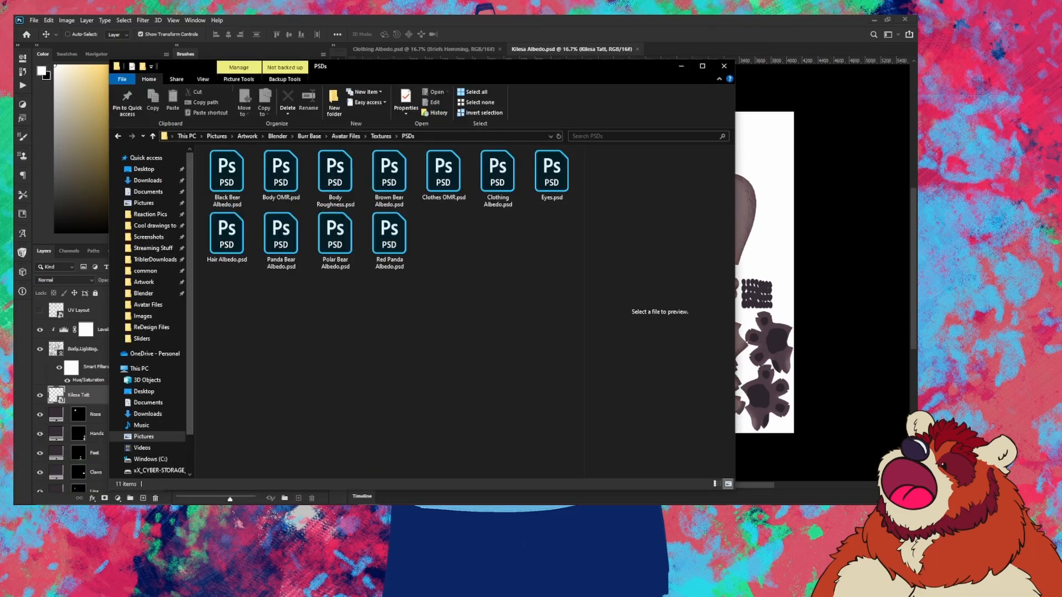
key(alt+Tab)
Step: Scroll through the Kilesa Albedo document's layers and view
scroll(114, 354, down, 3)
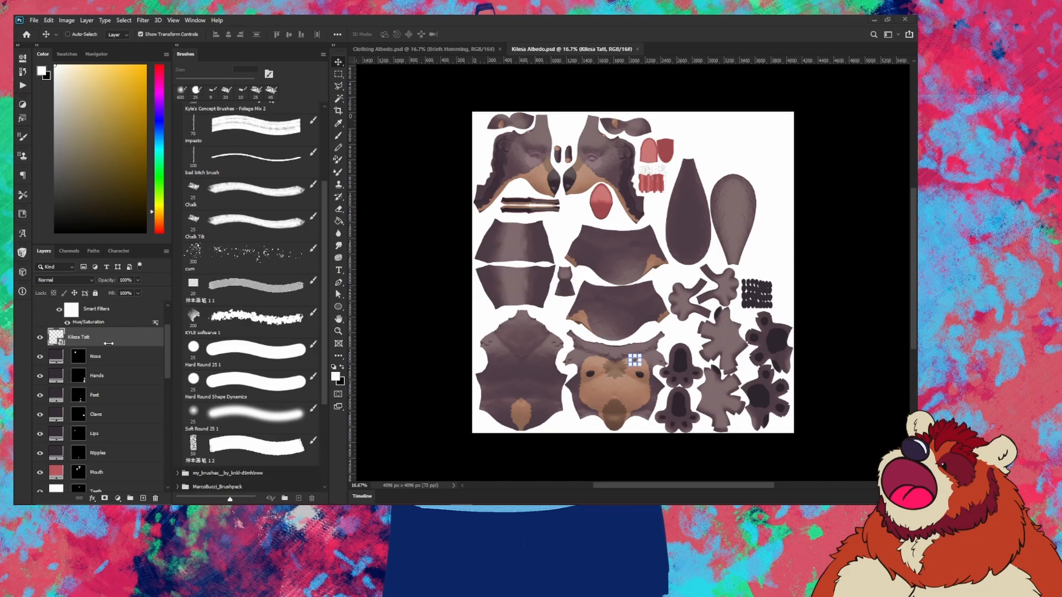
scroll(124, 343, up, 3)
scroll(117, 336, down, 6)
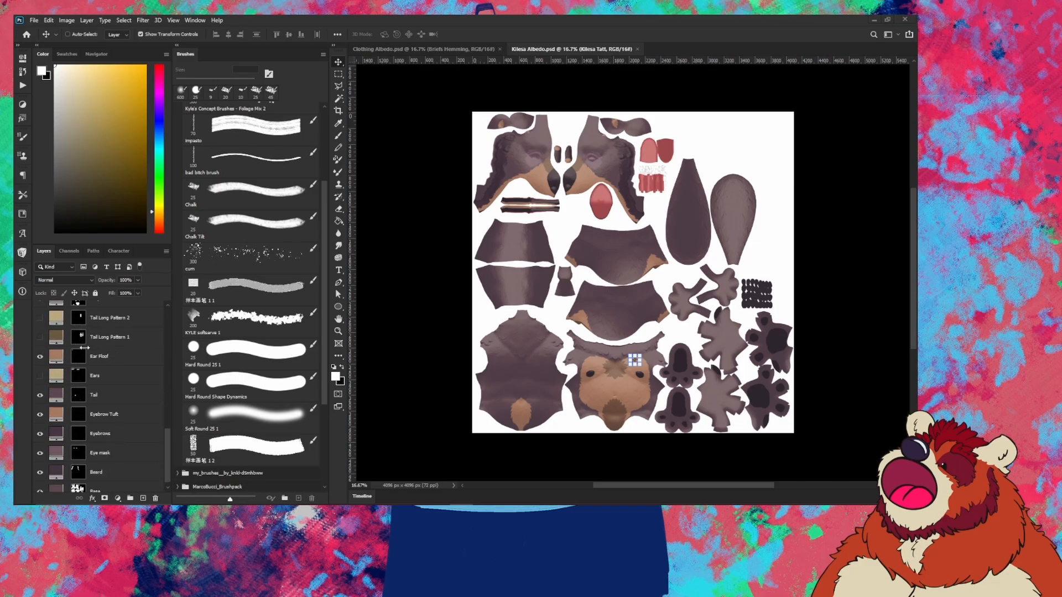
scroll(82, 365, down, 3)
scroll(95, 365, up, 5)
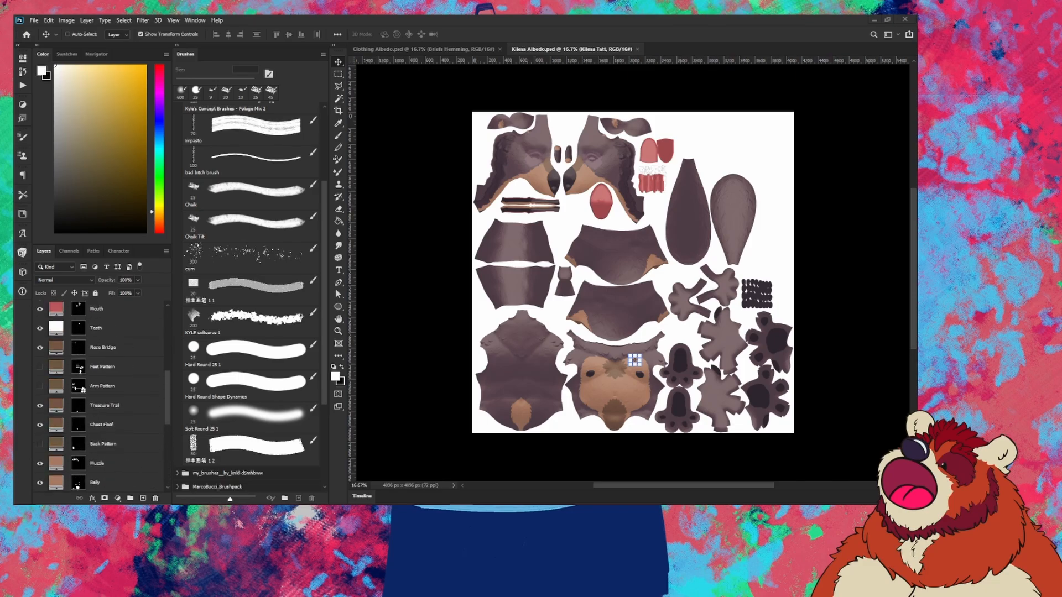
scroll(94, 387, down, 5)
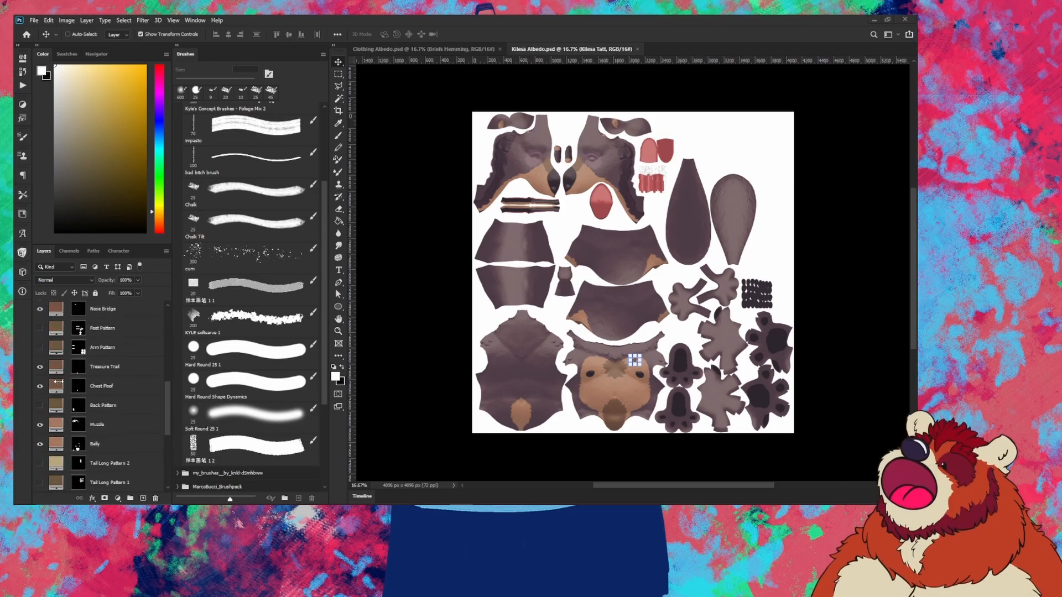
scroll(84, 470, down, 1)
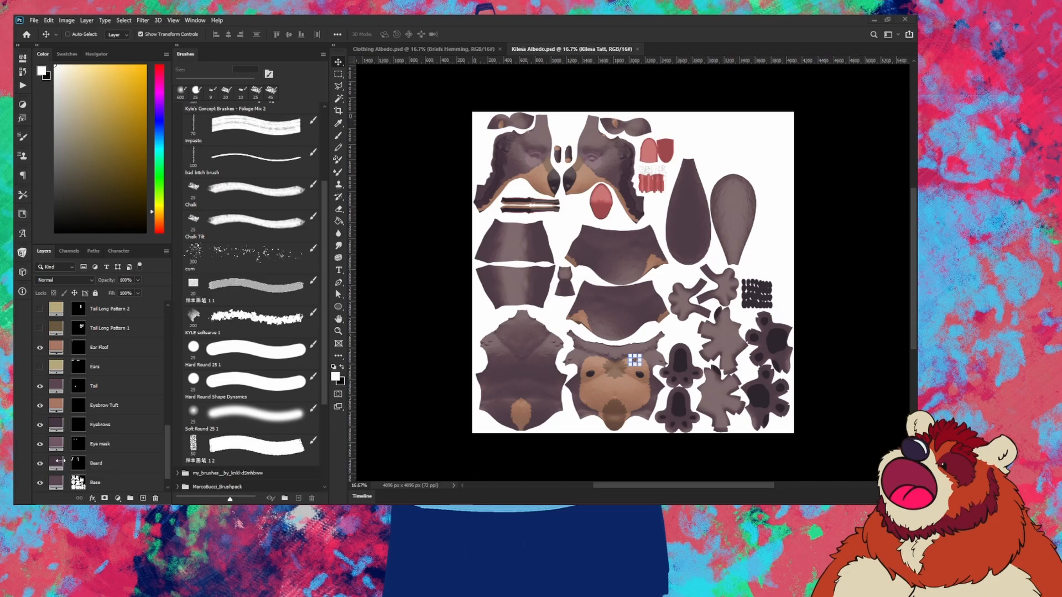
scroll(65, 468, down, 1)
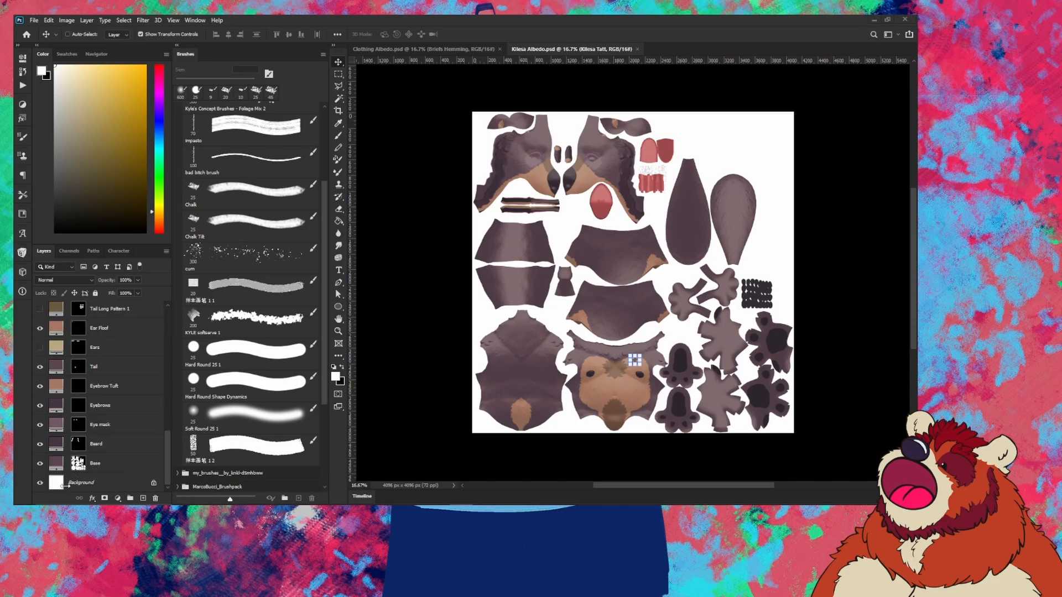
scroll(99, 398, up, 15)
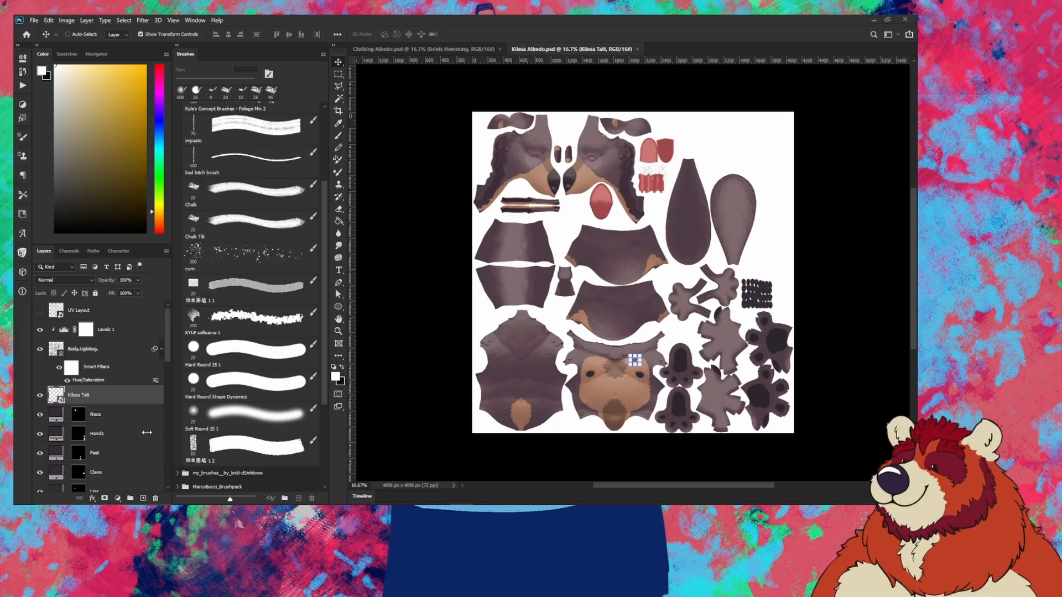
scroll(525, 382, up, 2)
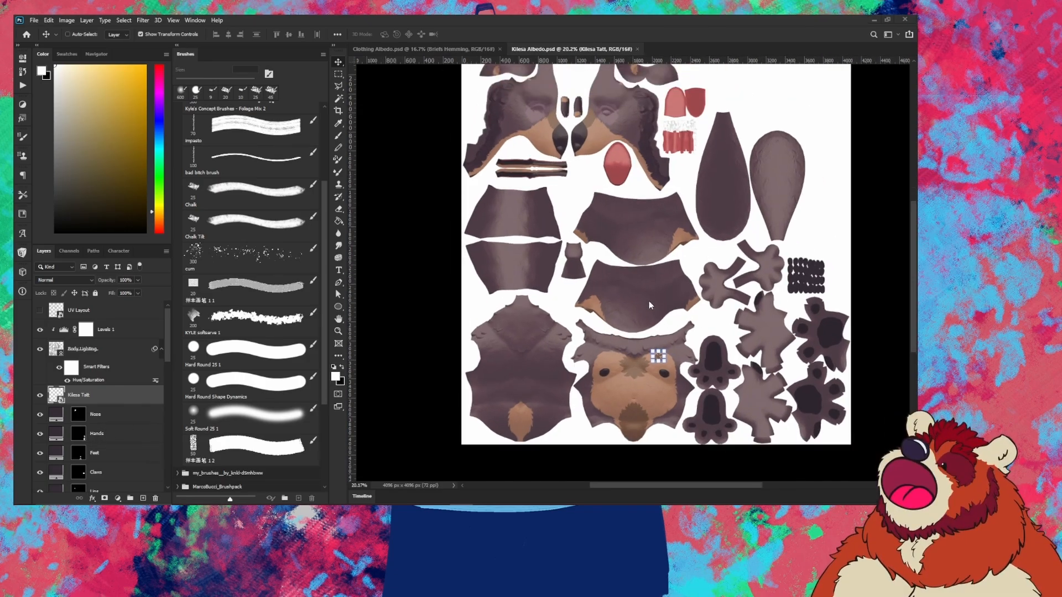
Step: Hide the Body Lighting and Kilesa Tatt layers after toggling each to compare
click(39, 350)
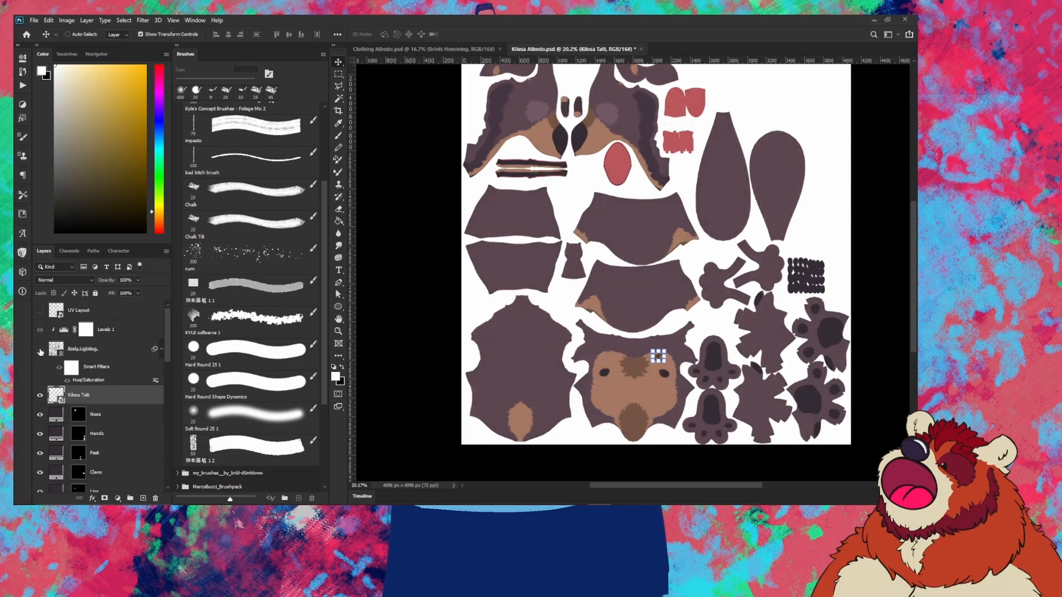
click(40, 349)
click(40, 349)
click(39, 397)
click(40, 397)
click(39, 397)
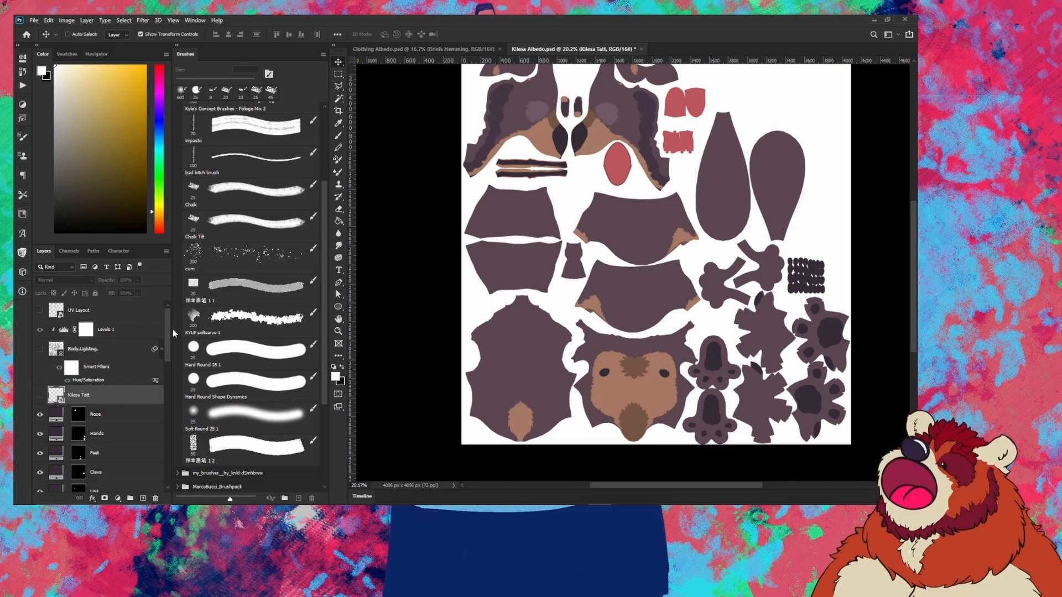
Step: Hide the Eye mask layer so the face shows plain dark eyes
drag(165, 318, 150, 406)
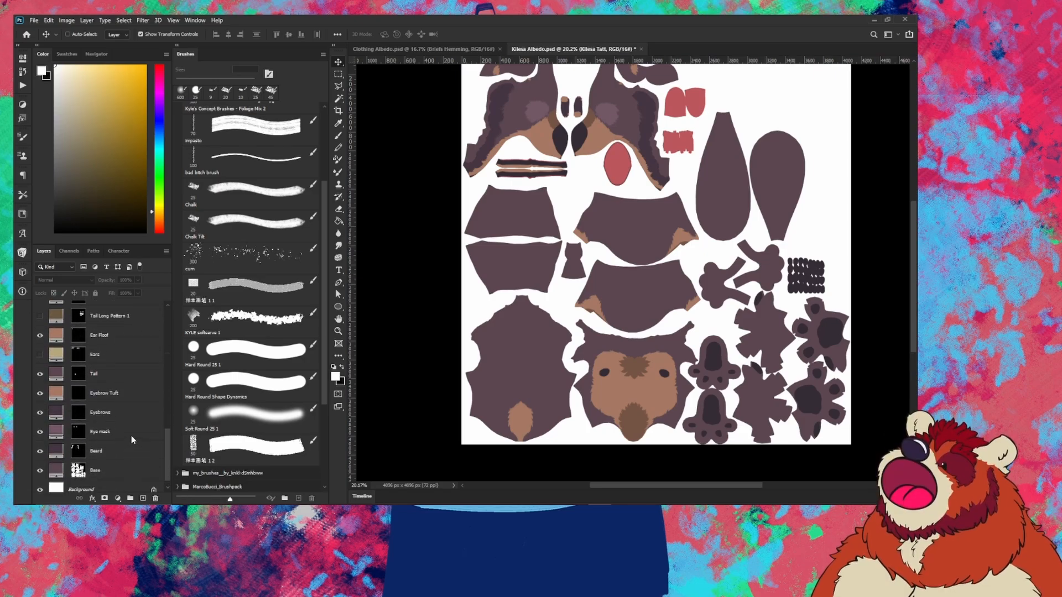
scroll(132, 435, up, 1)
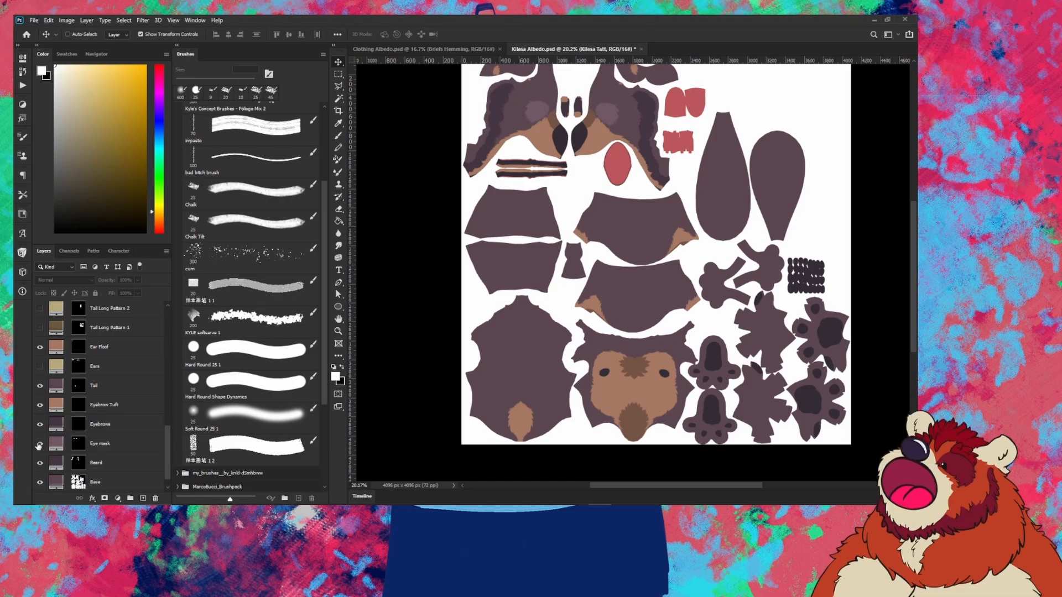
click(40, 445)
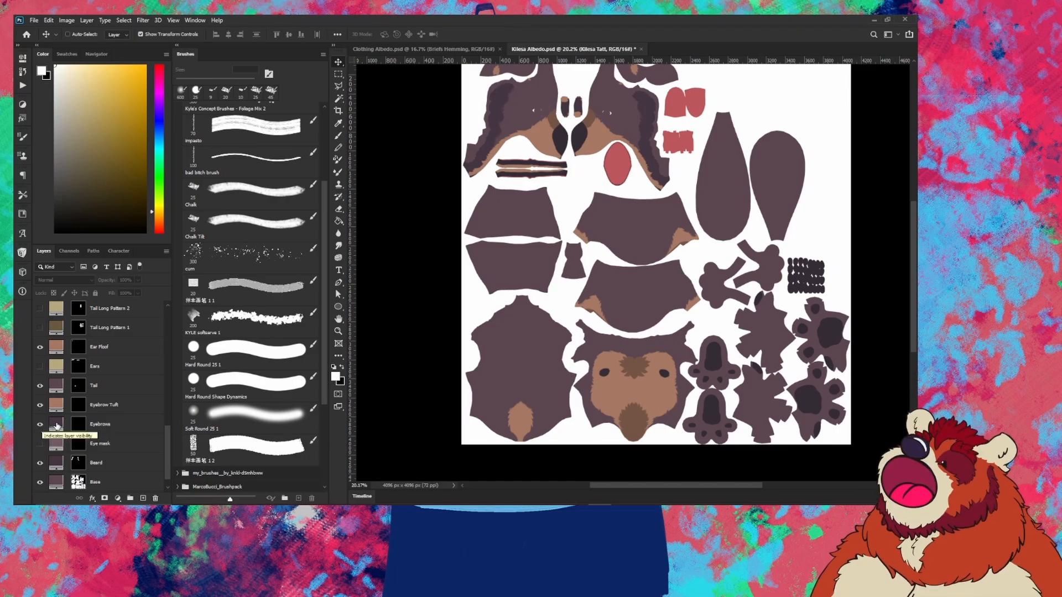
Step: Recolour the Eyebrows fill to magenta
click(57, 426)
double_click(57, 425)
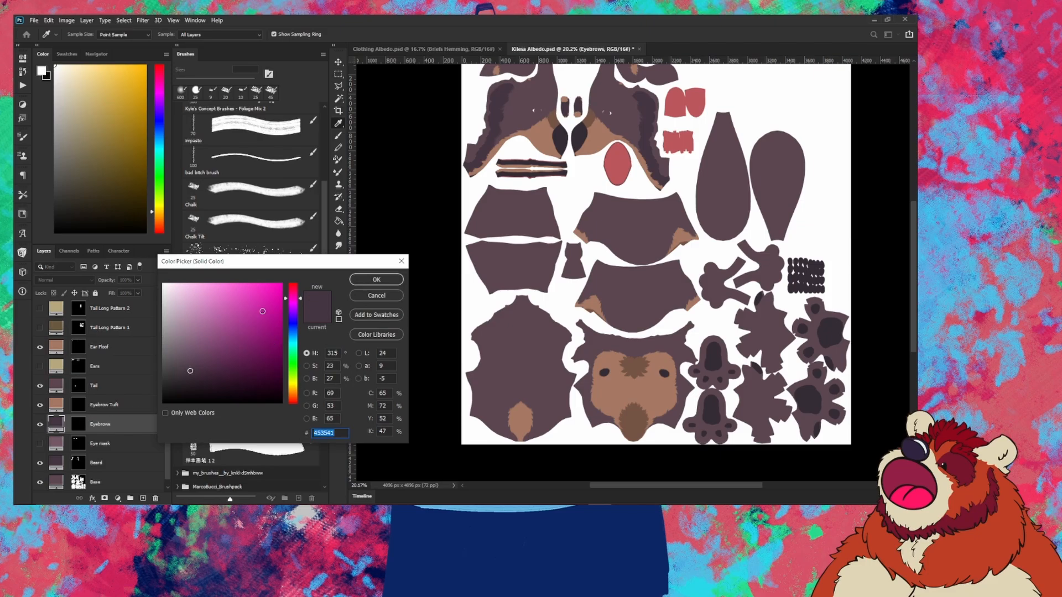
drag(262, 311, 280, 294)
click(375, 280)
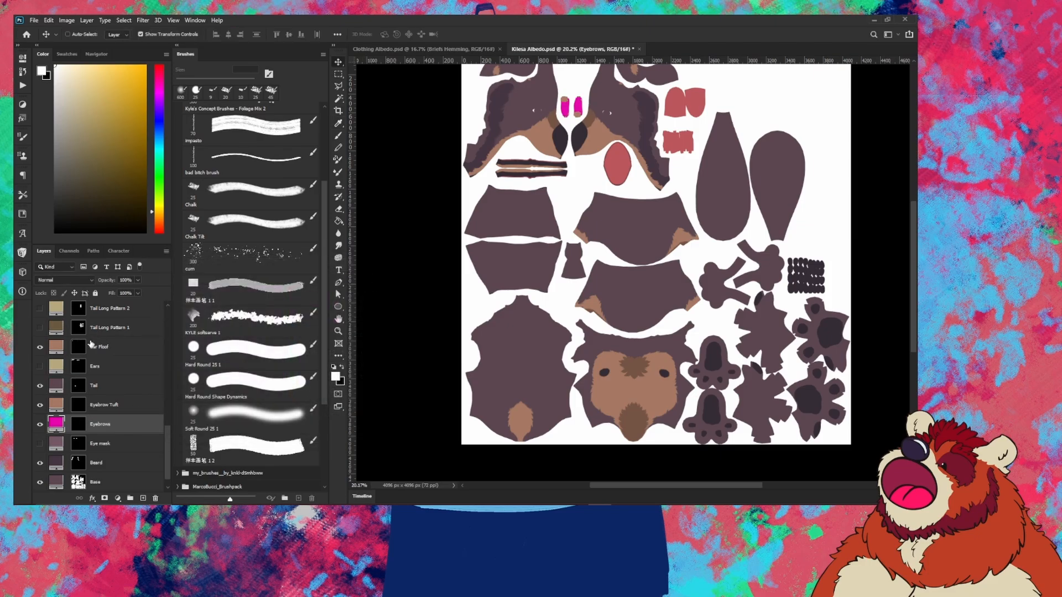
Step: Hide the Eyebrow Tuft layer, show the Ears layer and make the ears golden
click(39, 405)
scroll(122, 378, up, 2)
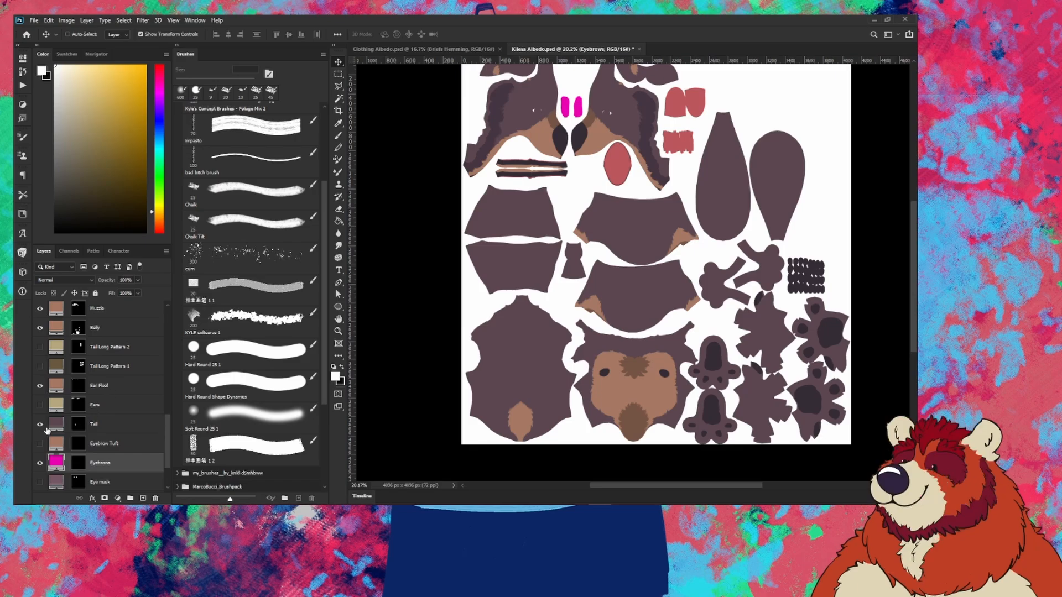
click(40, 406)
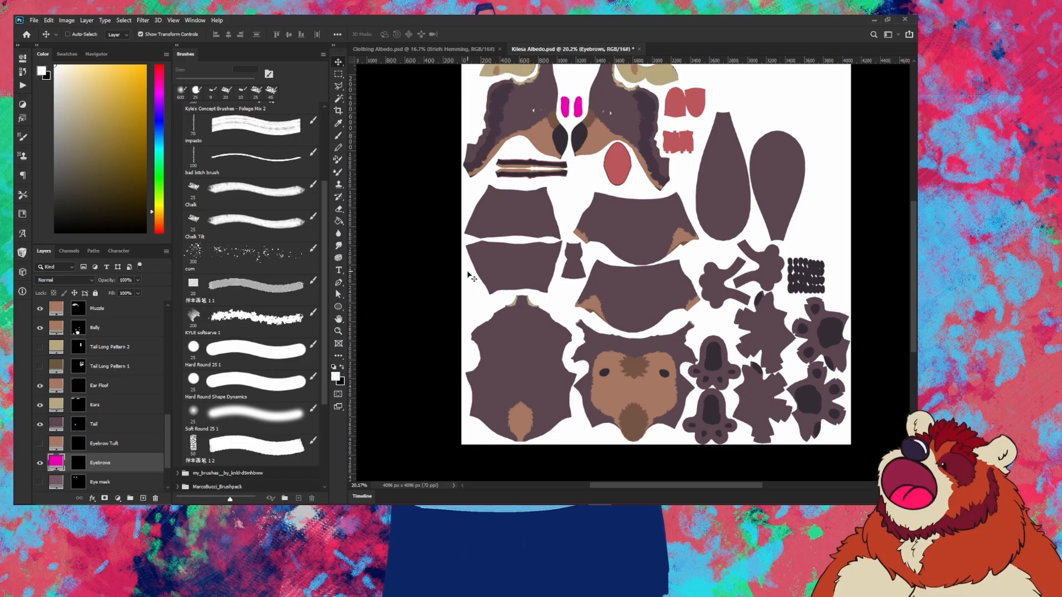
double_click(53, 407)
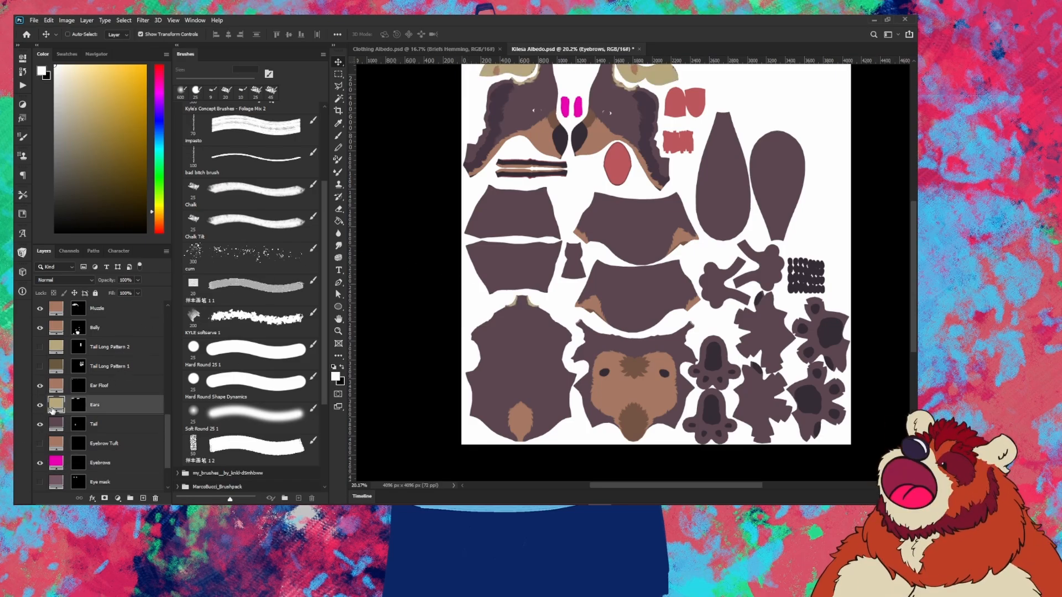
mouse_move(274, 339)
mouse_down()
mouse_move(252, 324)
mouse_move(258, 330)
mouse_up()
click(365, 281)
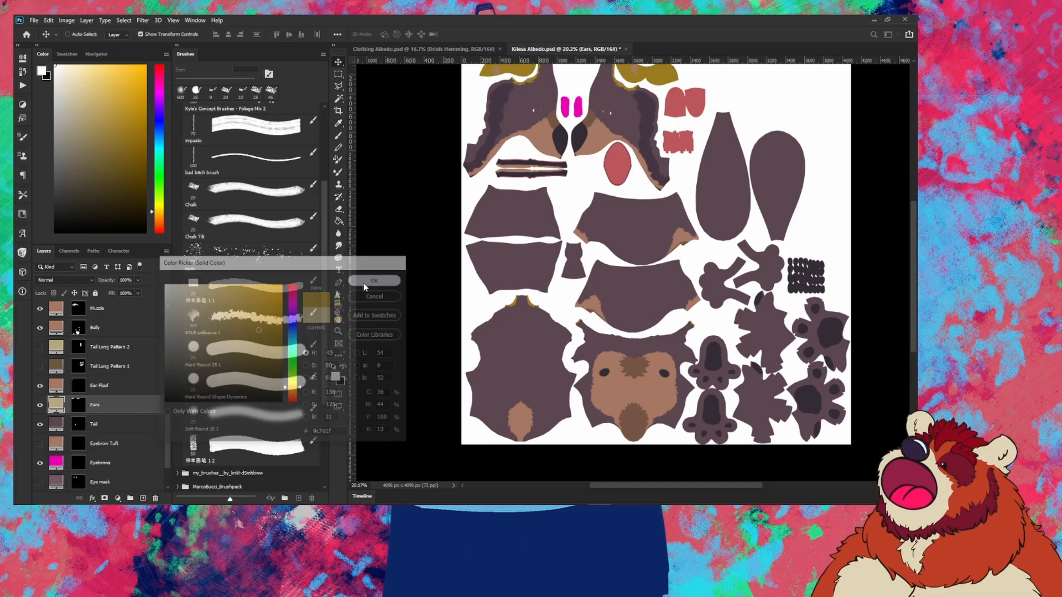
Step: Set the Ear Floof fill to dark brown #612e15
double_click(55, 385)
text(612e15)
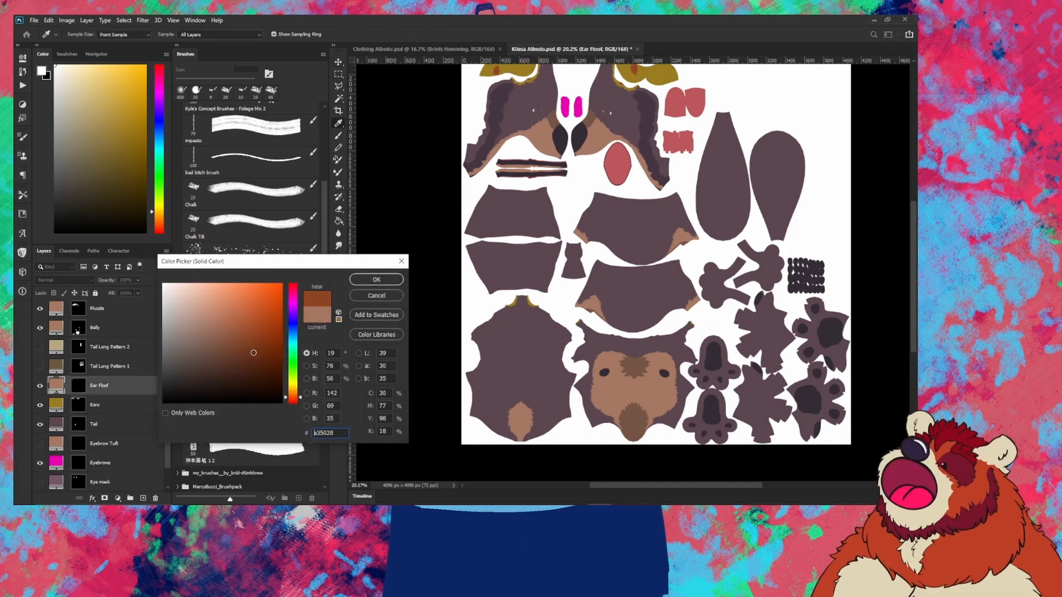
click(380, 284)
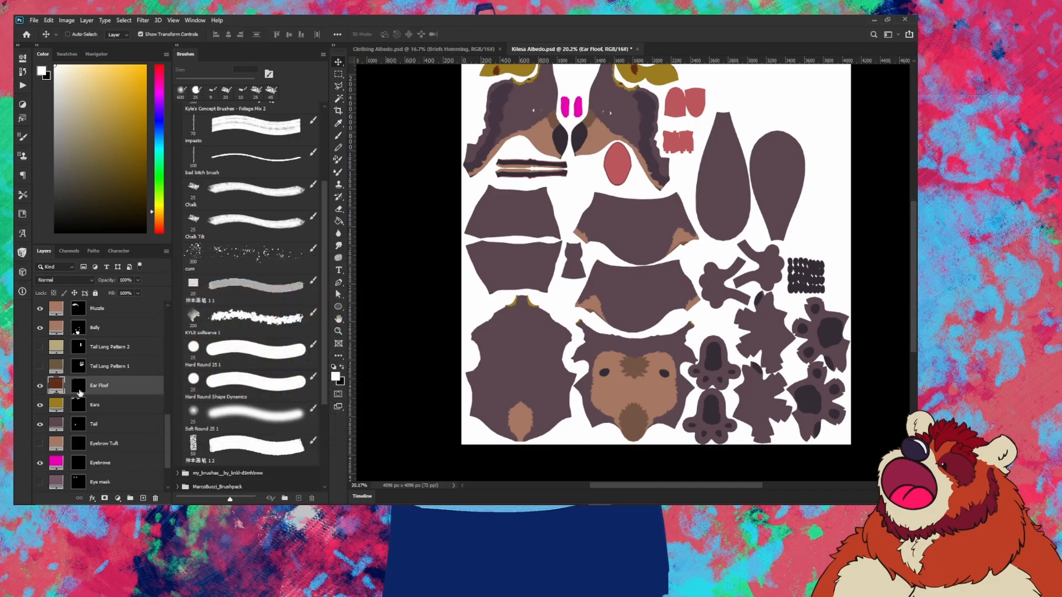
Step: Change the Base body fill colour to pink
scroll(80, 404, down, 3)
double_click(54, 462)
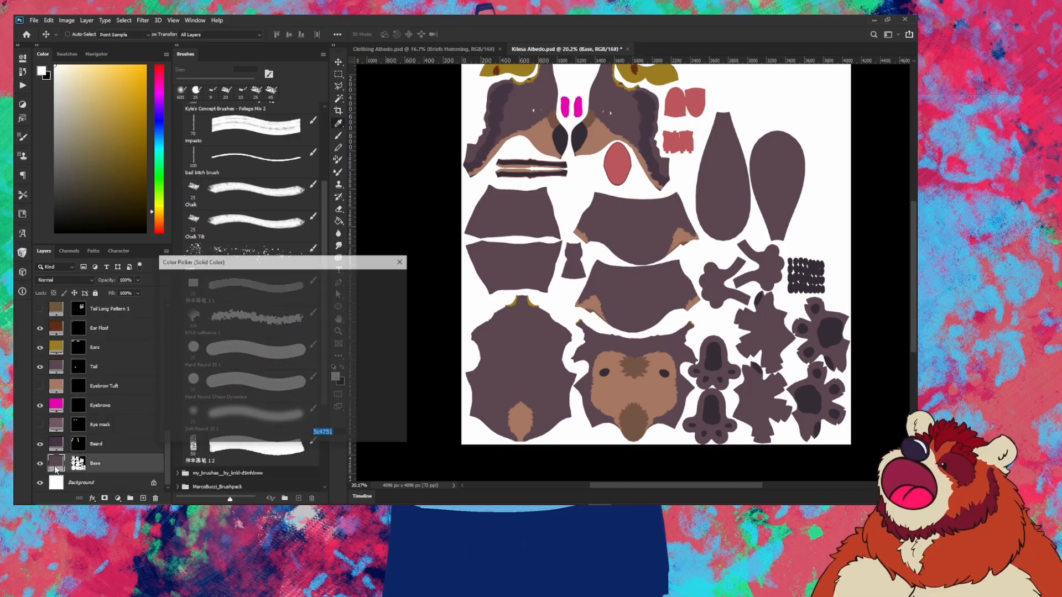
mouse_move(243, 362)
mouse_down()
mouse_move(253, 317)
mouse_move(250, 329)
mouse_up()
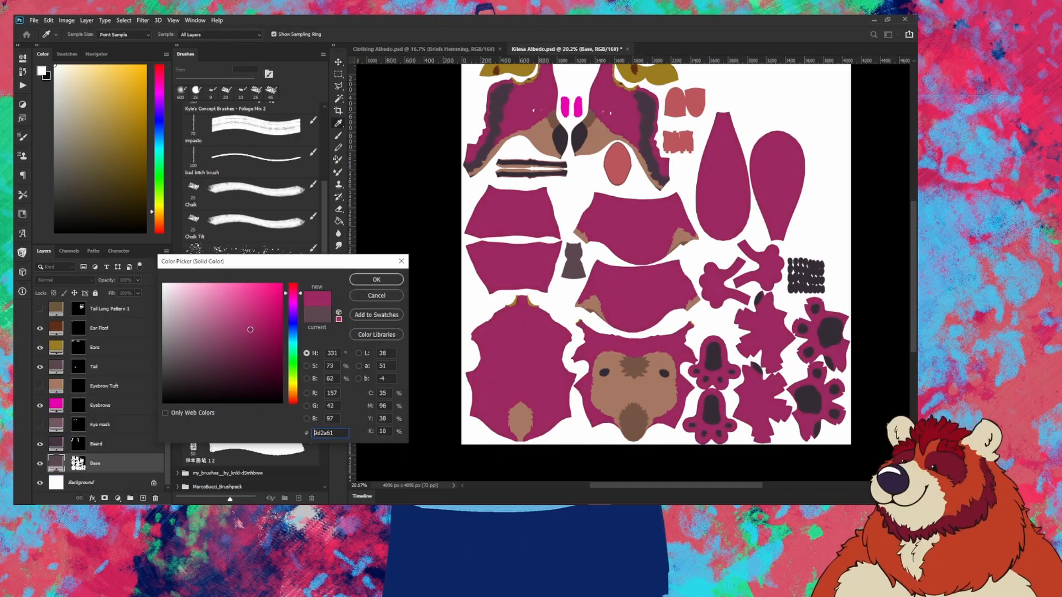
click(376, 280)
Step: Recolour the Belly fill to orange #ee5d18
scroll(68, 403, up, 5)
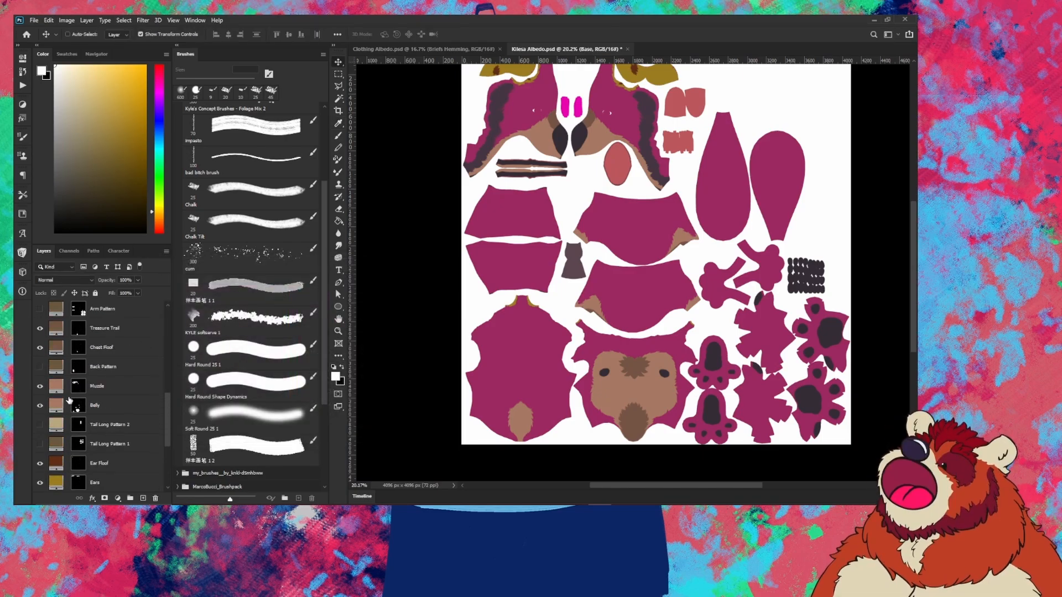
scroll(69, 401, up, 5)
double_click(56, 465)
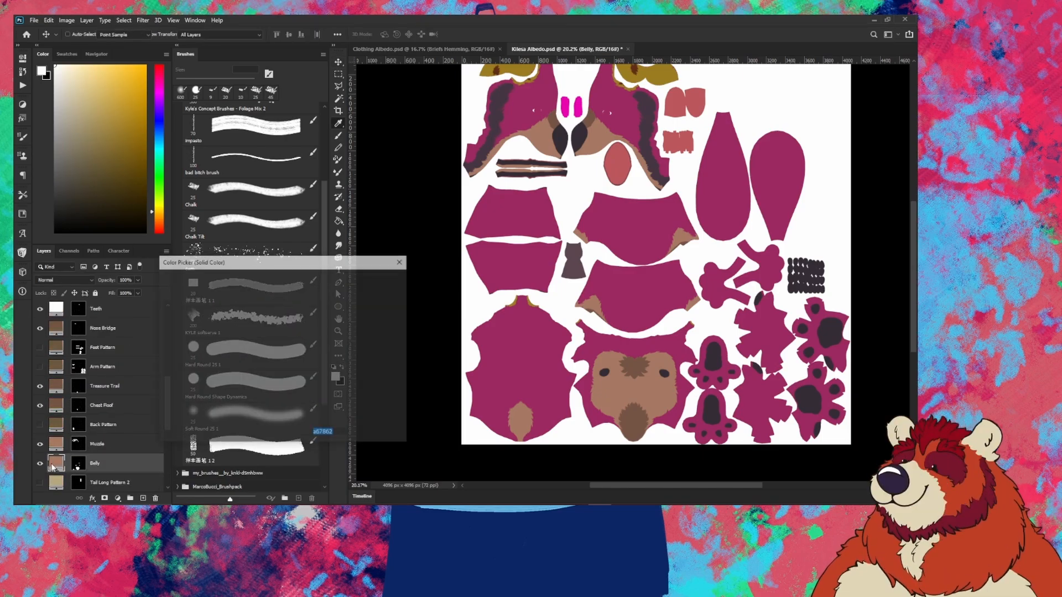
click(273, 297)
click(270, 291)
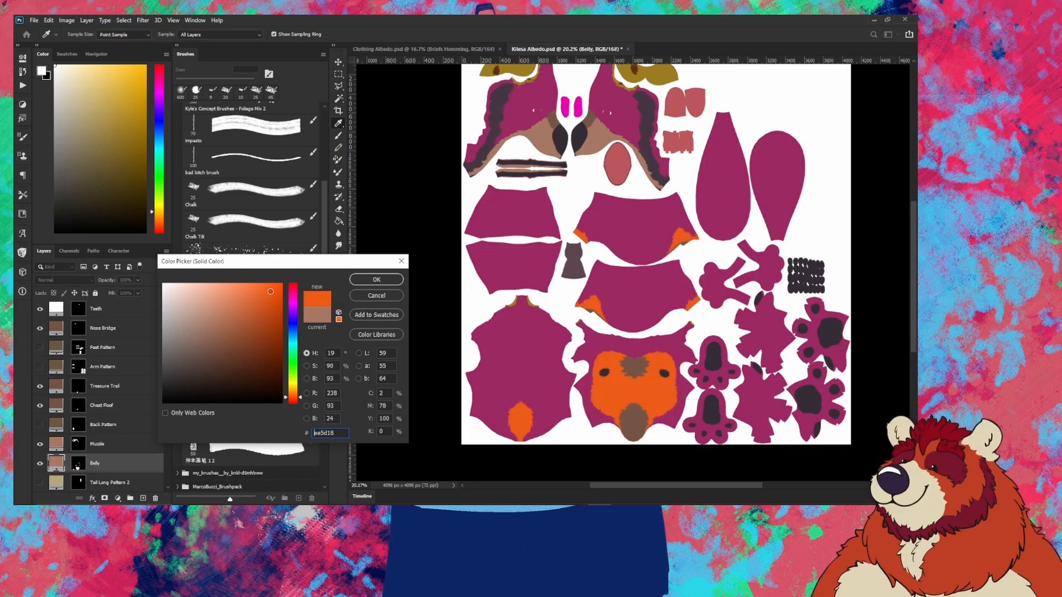
click(376, 279)
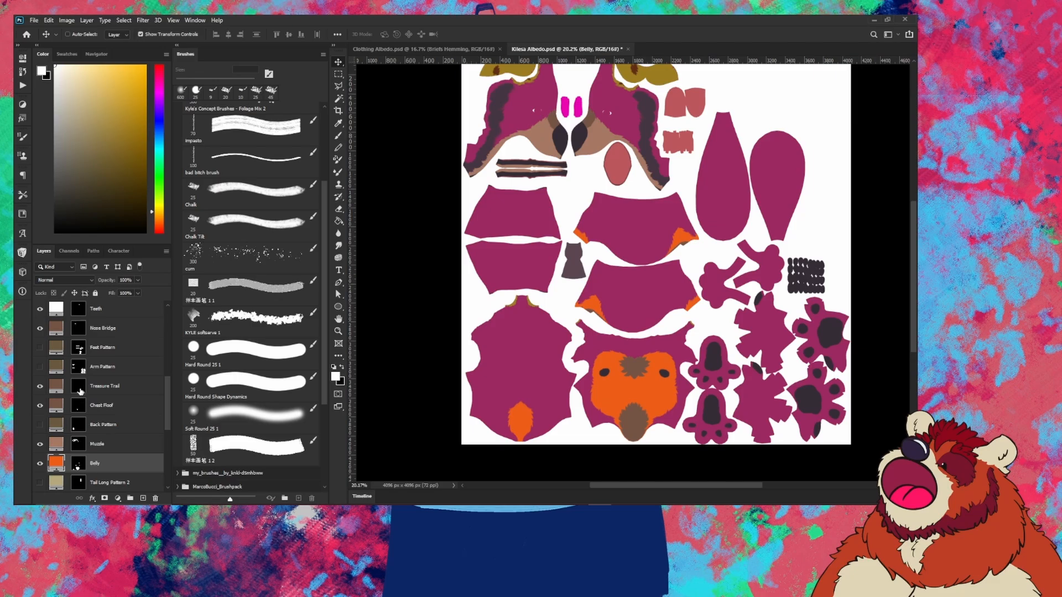
Step: Set the Treasure Trail fill to a darker rust-orange brown
click(78, 389)
double_click(78, 390)
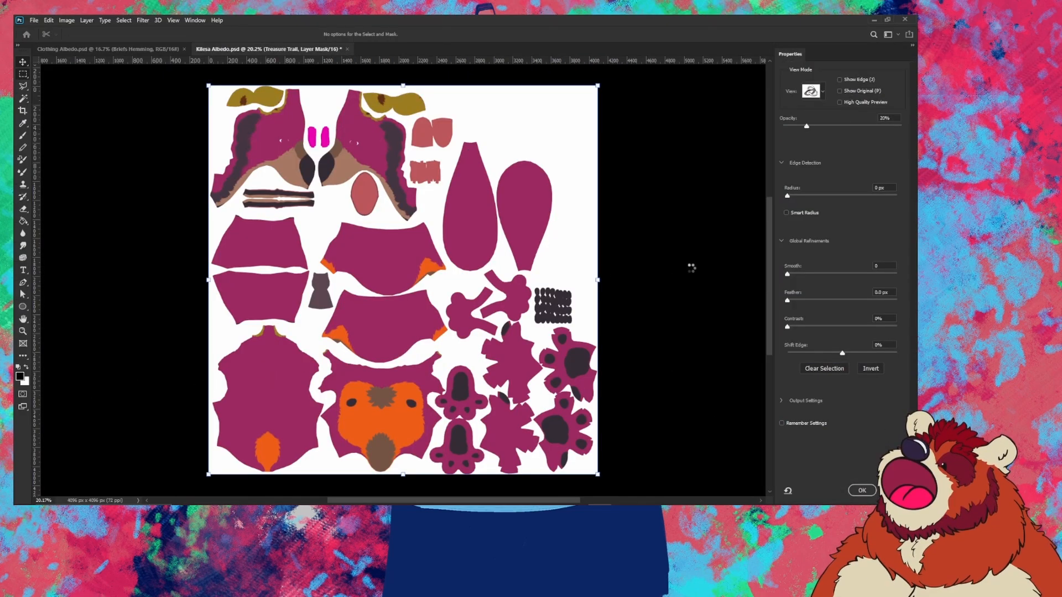
key(Escape)
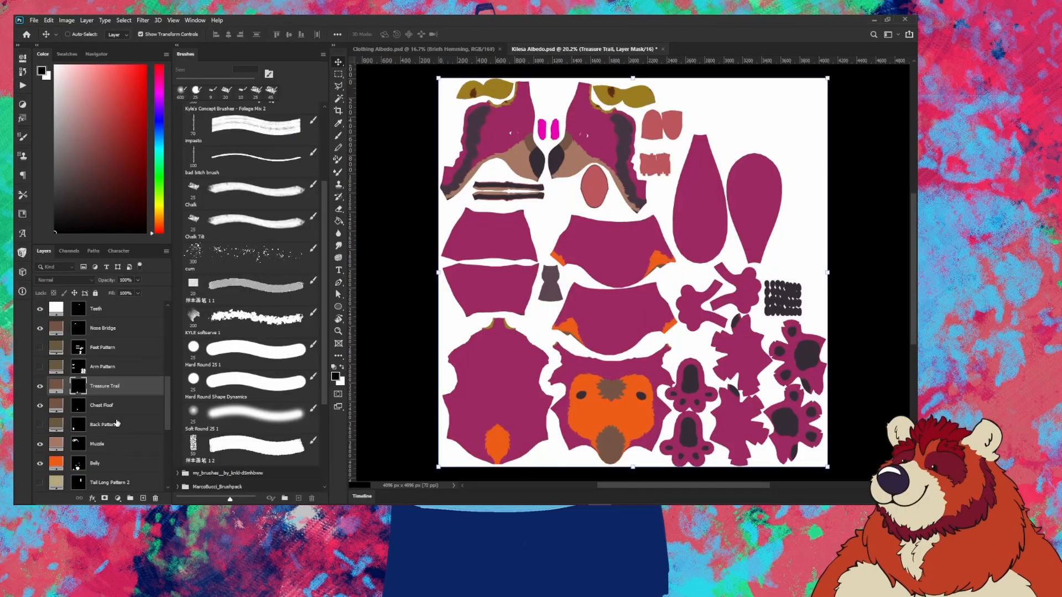
double_click(55, 385)
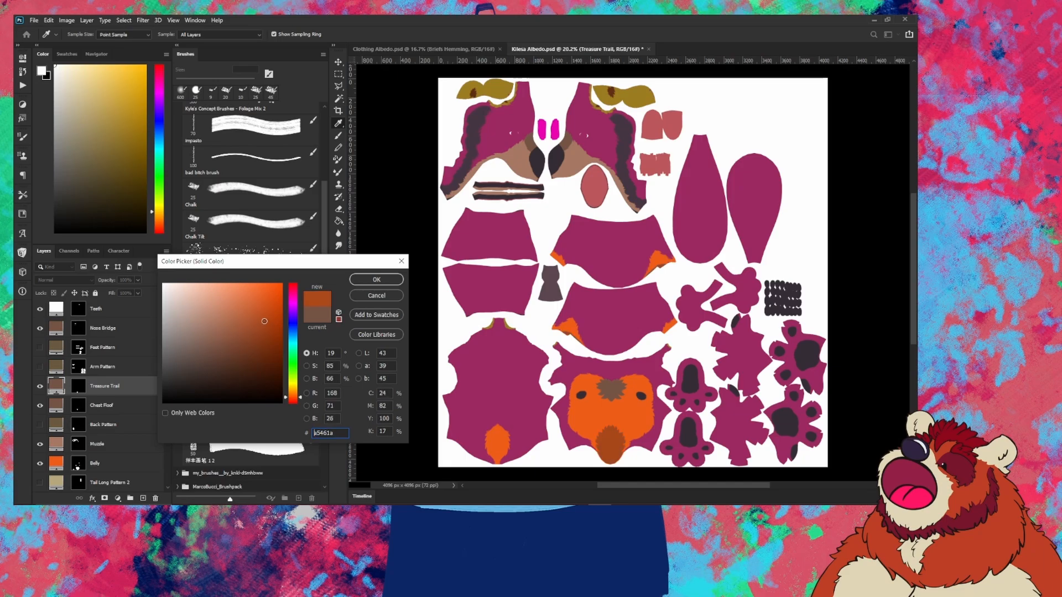
click(376, 279)
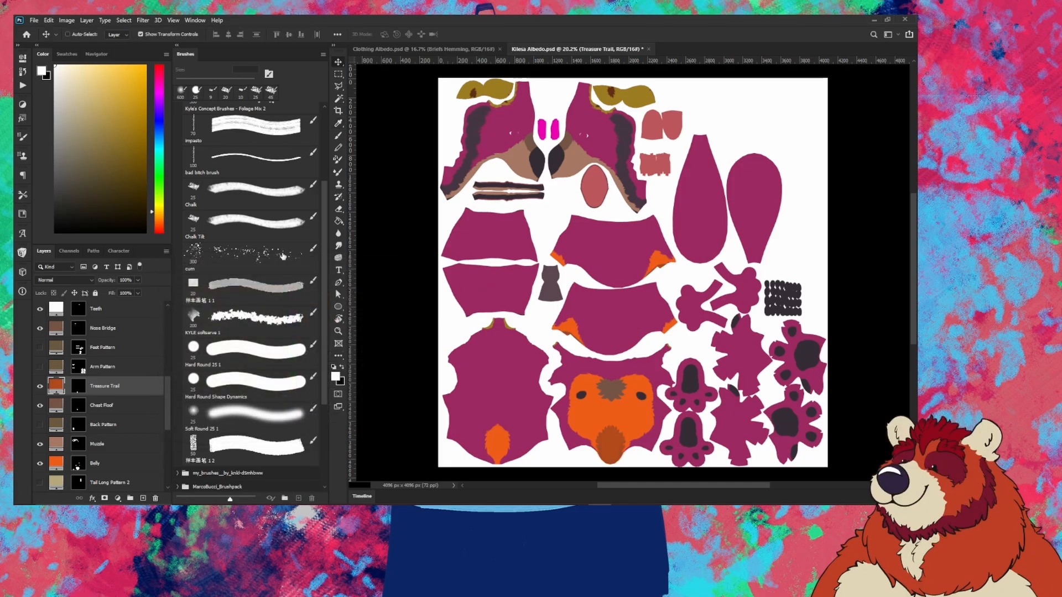
Step: Quick-export the Kilesa Albedo texture as PNG 'Test Albedo' after one cancelled attempt
click(34, 20)
mouse_move(76, 159)
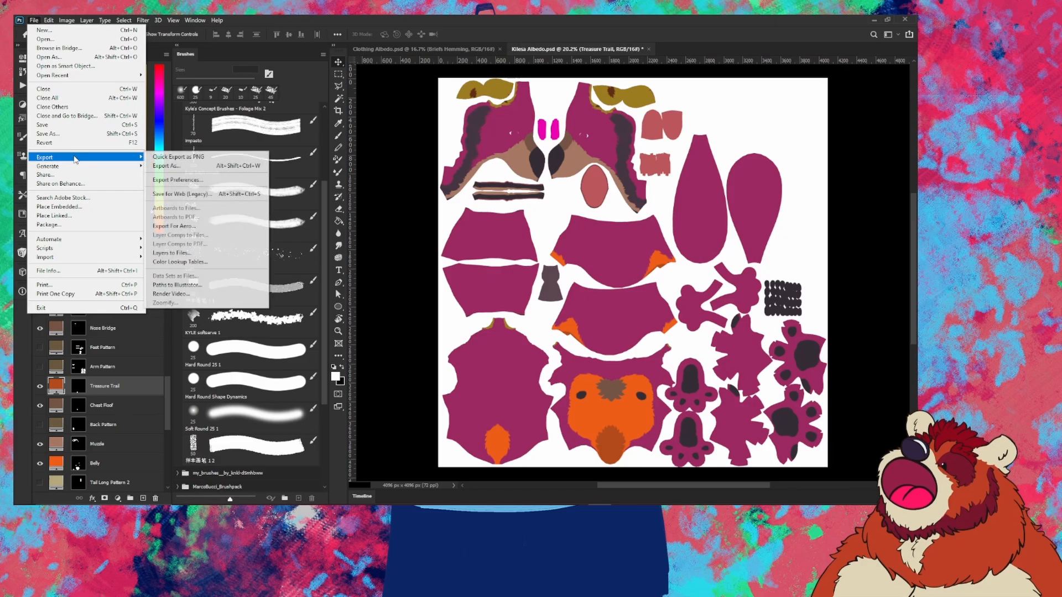
click(177, 157)
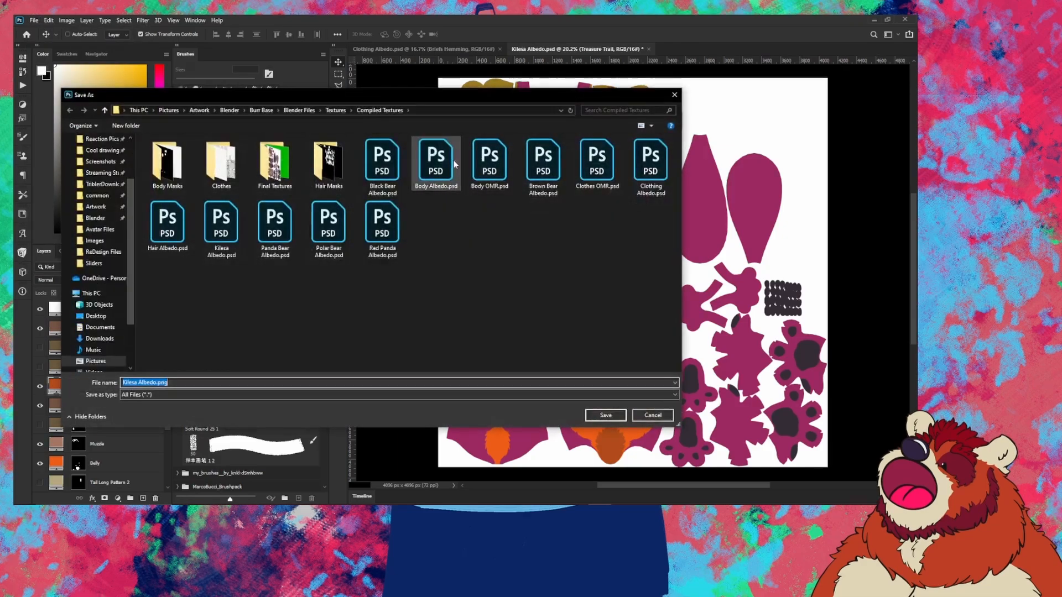
key(Return)
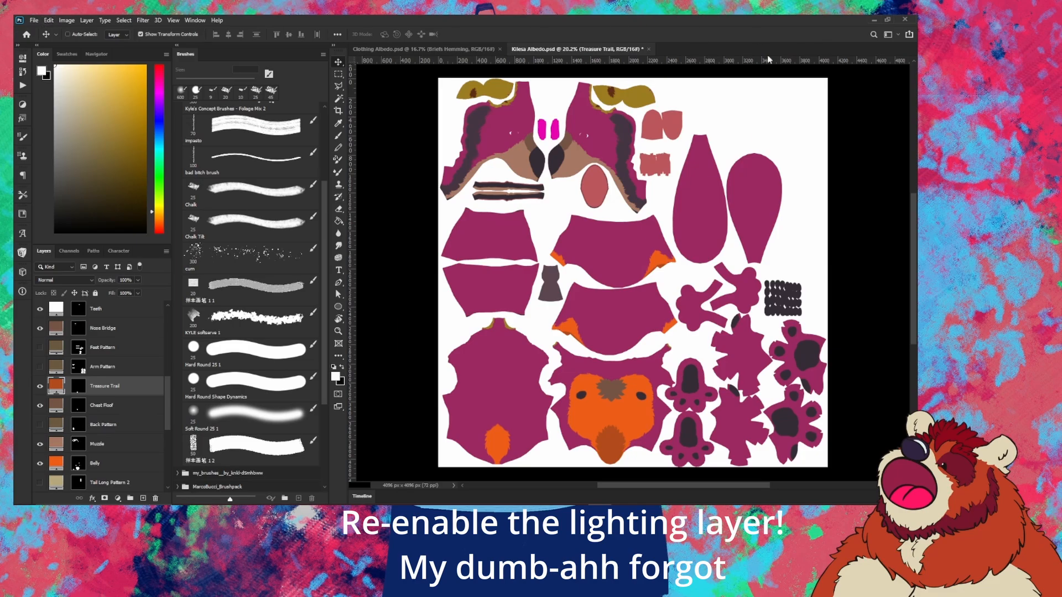
click(34, 21)
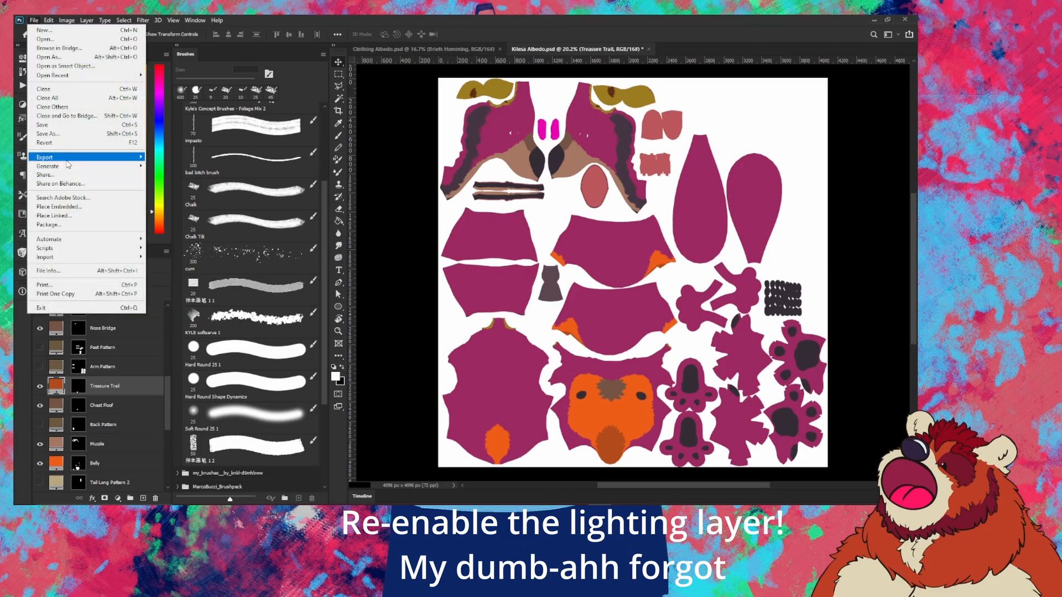
mouse_move(66, 161)
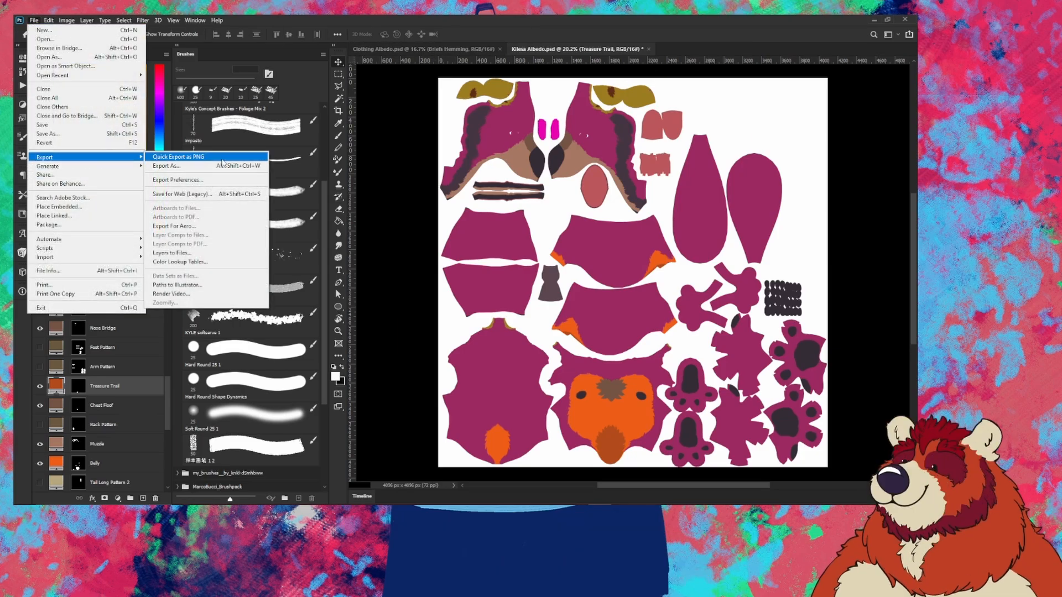
click(217, 159)
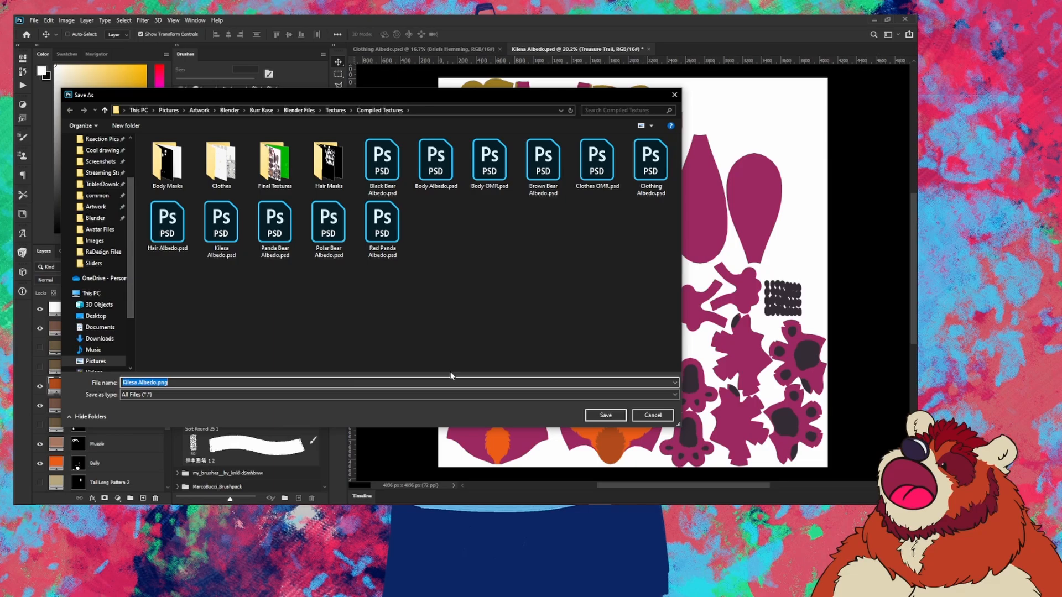
text(Test)
key(Return)
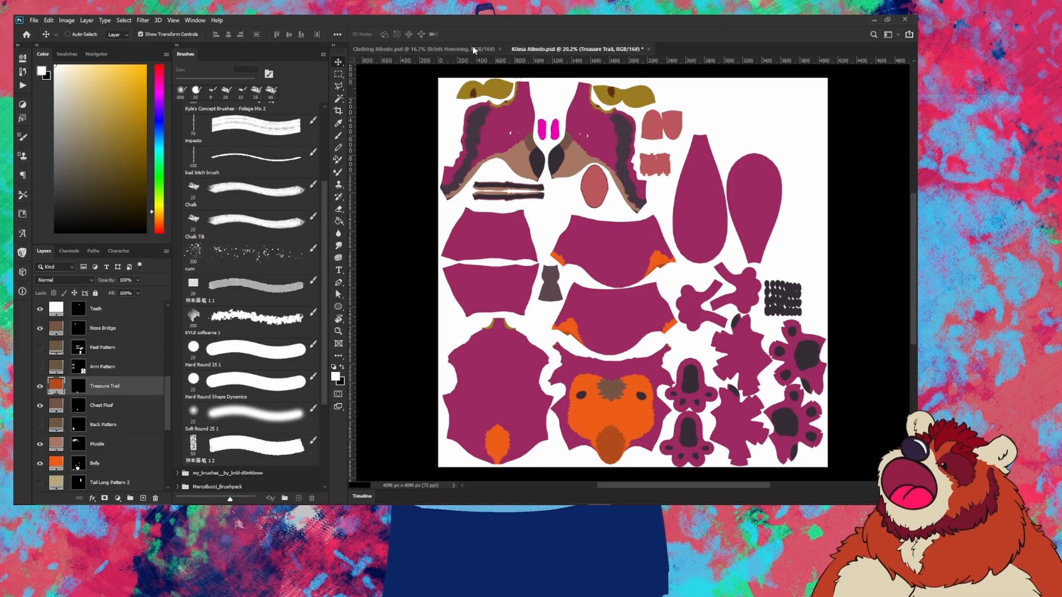
Step: Switch to Clothing Albedo.psd and expand the Piercings group at the bottom of the Layers panel
click(435, 51)
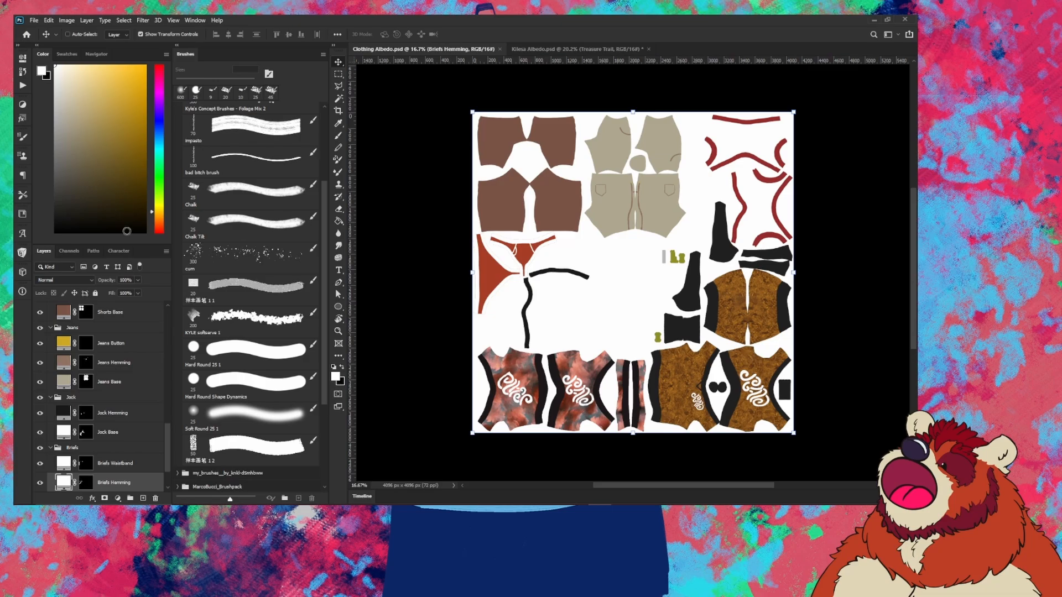
scroll(116, 354, up, 5)
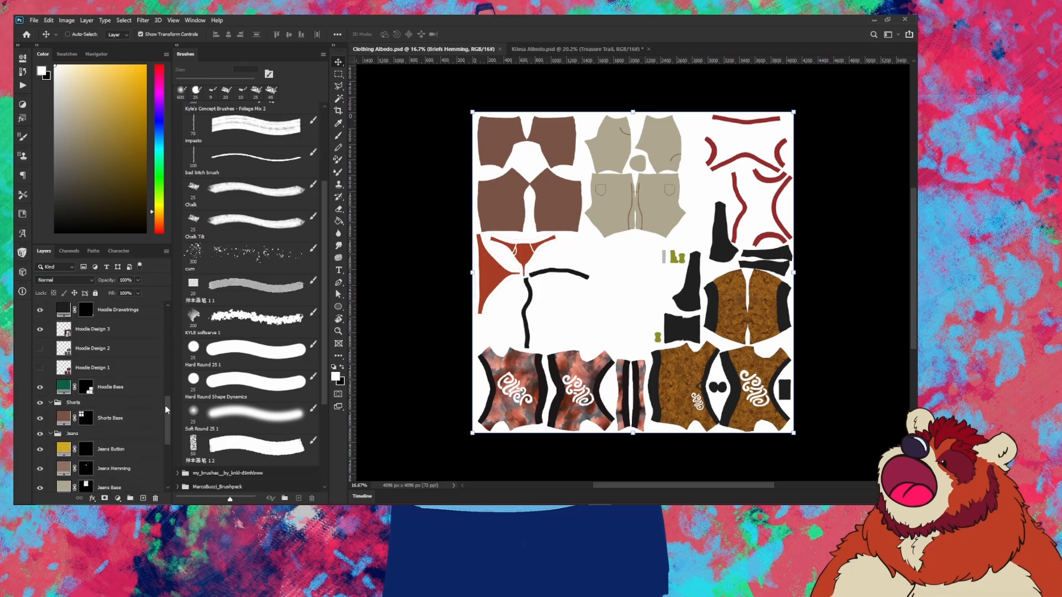
scroll(167, 409, up, 6)
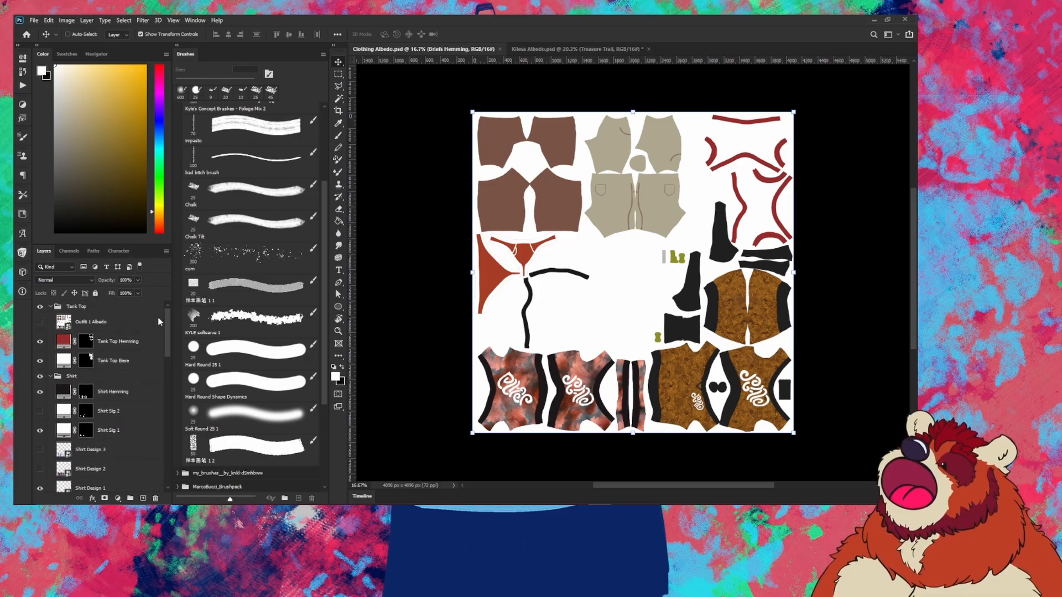
scroll(158, 317, down, 12)
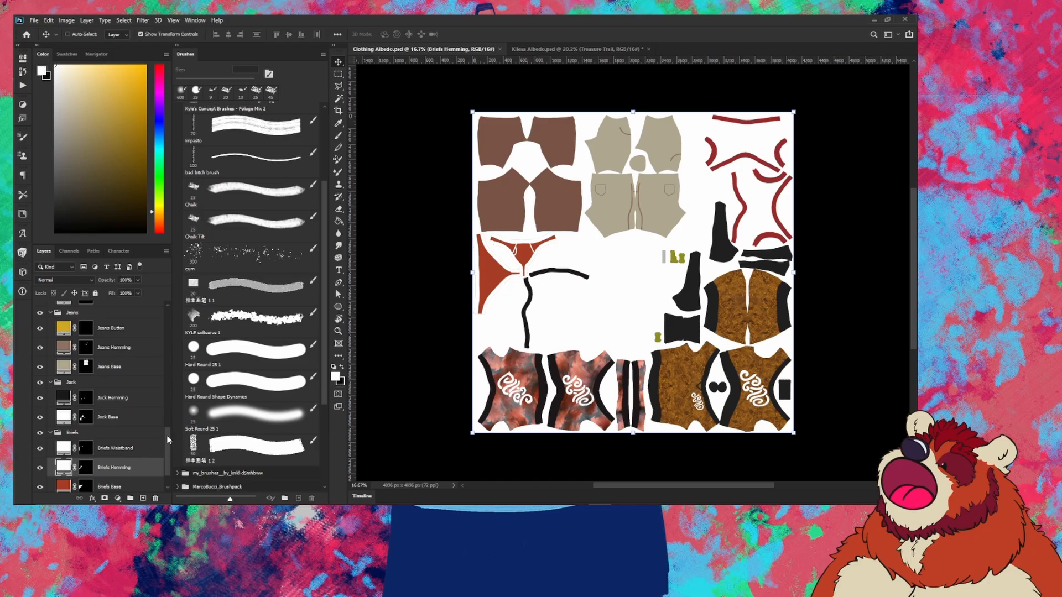
drag(168, 440, 168, 458)
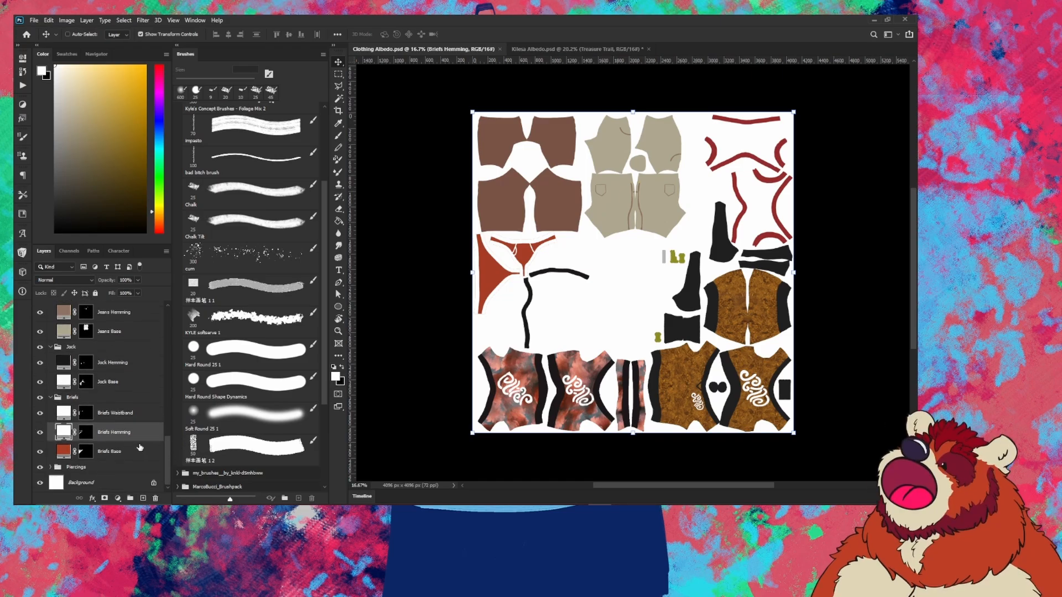
click(50, 468)
scroll(105, 443, down, 3)
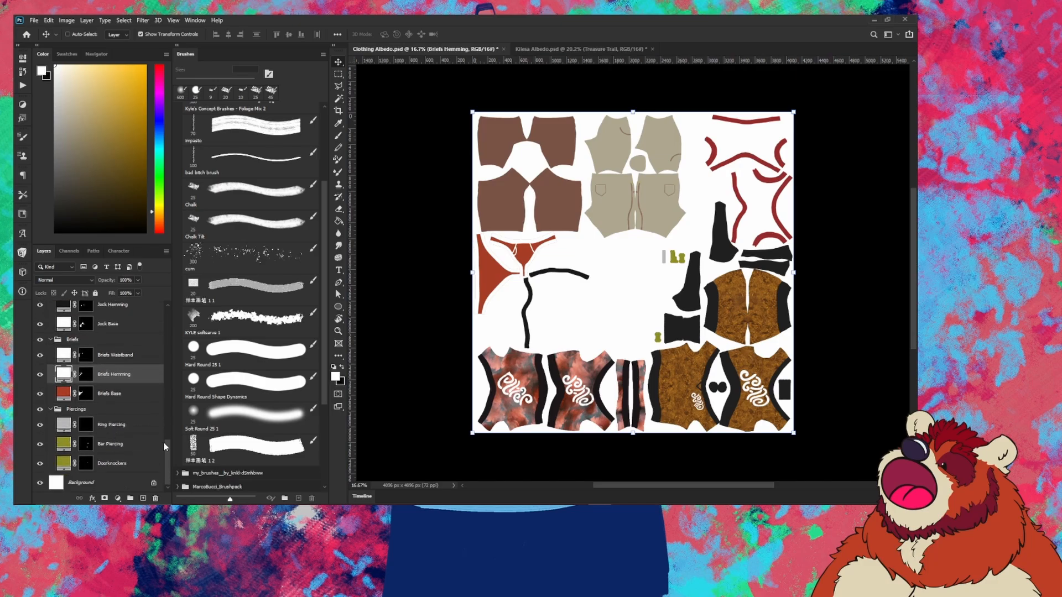
scroll(107, 404, up, 2)
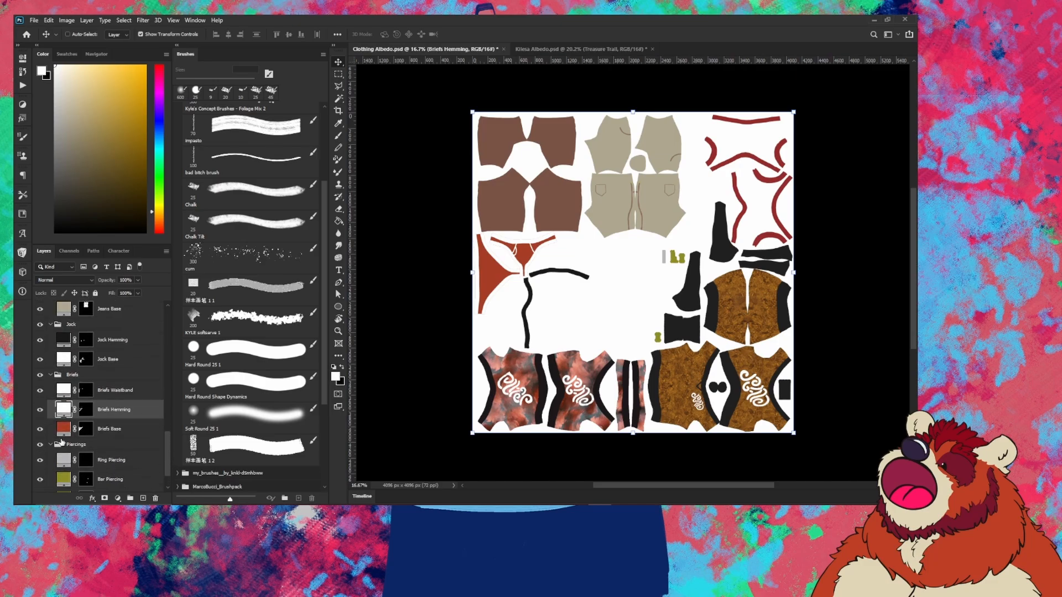
scroll(489, 389, up, 3)
Step: Recolour the Briefs Base fill from rust red to light salmon pink
double_click(67, 429)
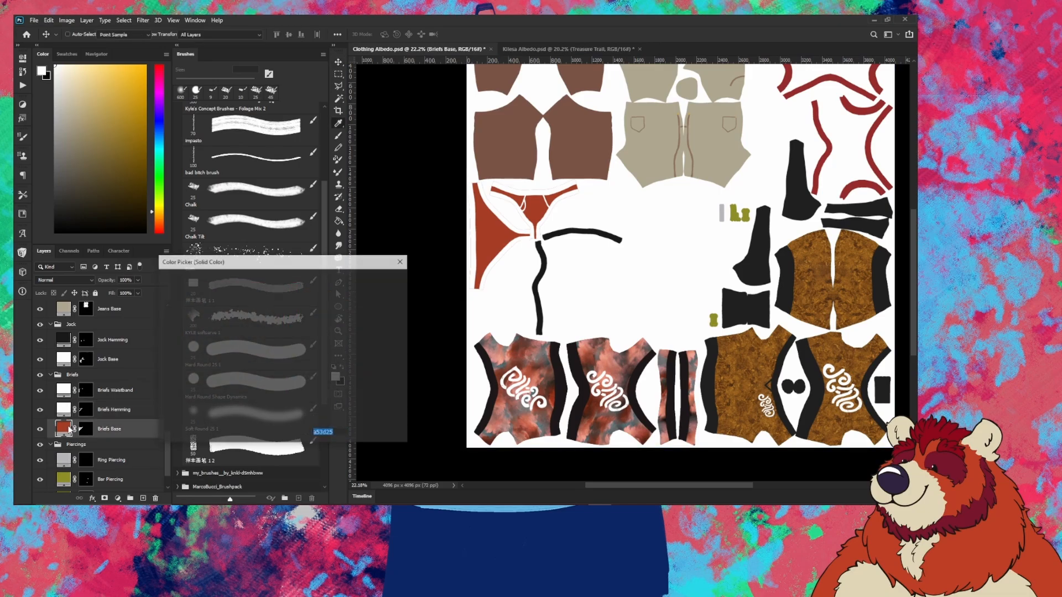
drag(188, 288, 243, 286)
drag(242, 286, 239, 288)
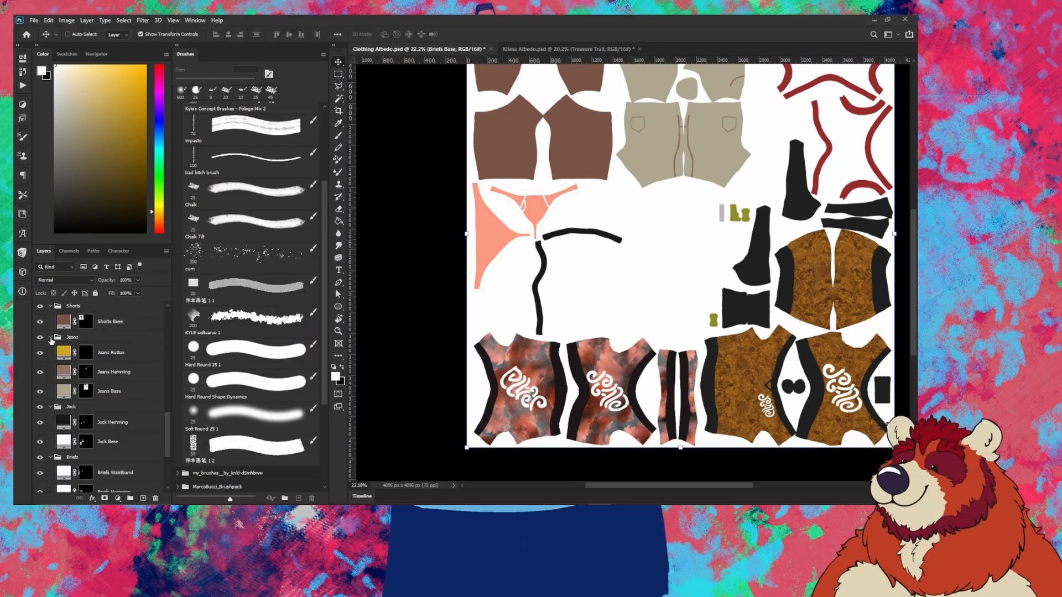
scroll(140, 402, down, 5)
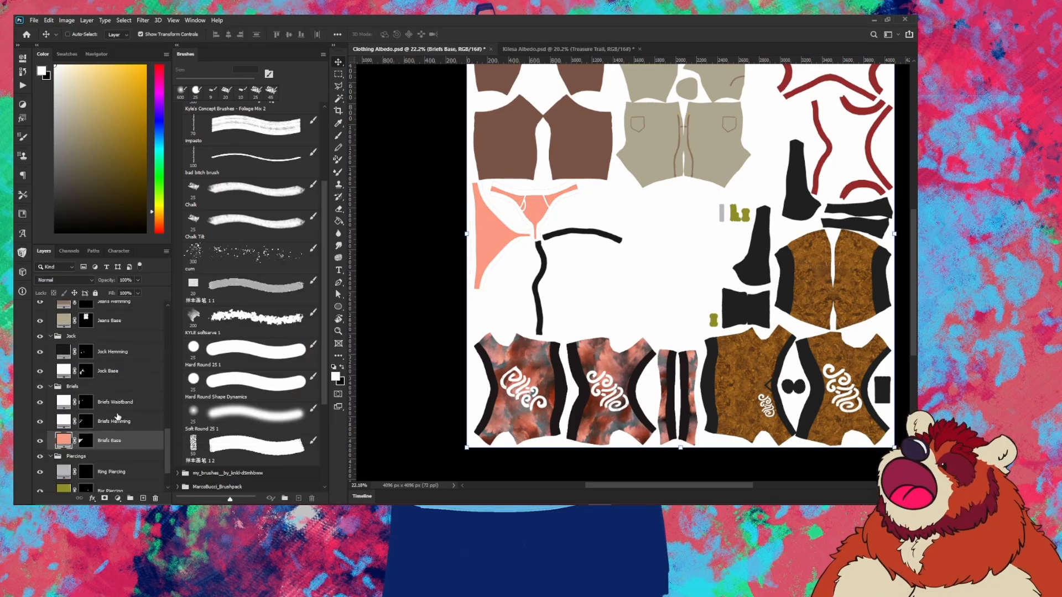
scroll(110, 381, up, 6)
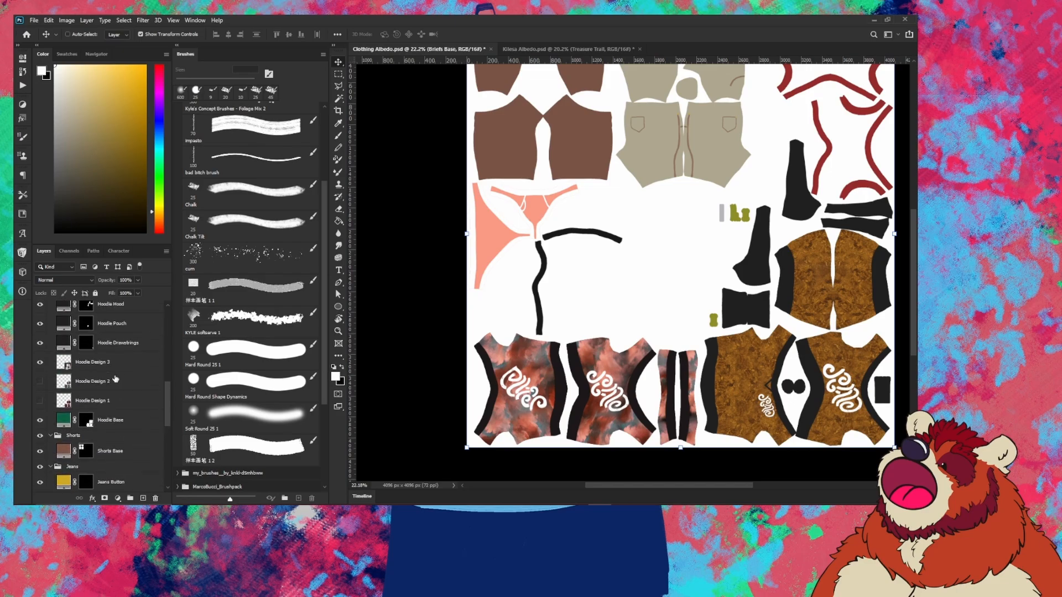
scroll(565, 372, down, 1)
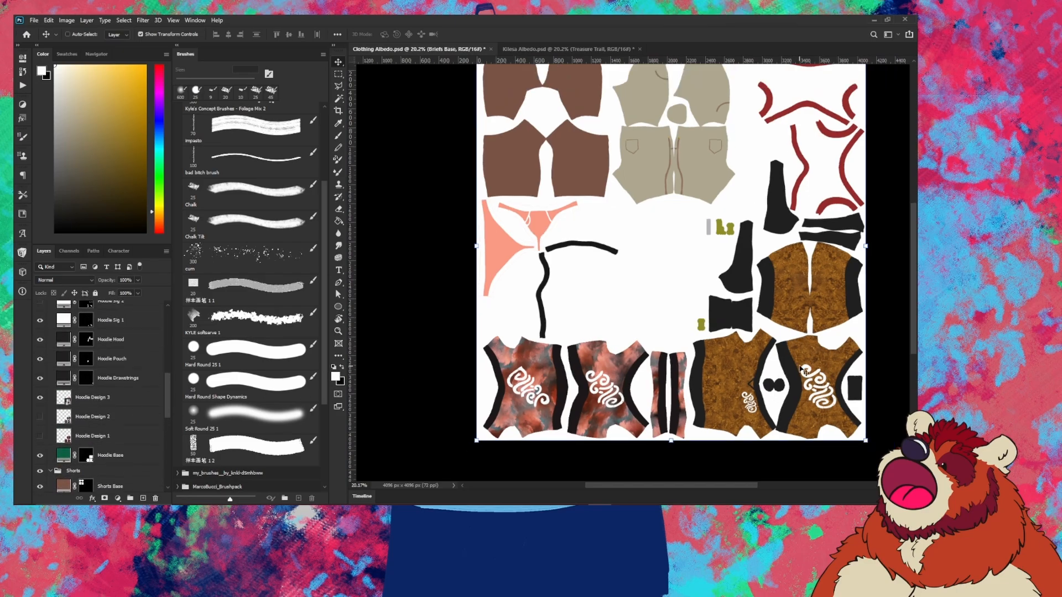
scroll(861, 341, up, 1)
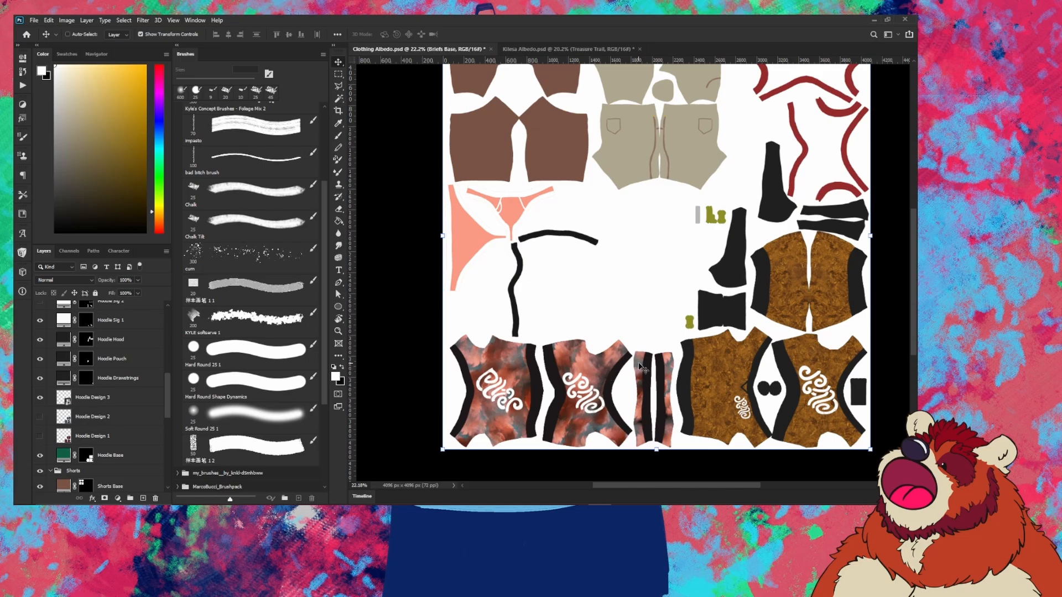
Step: Compare the hoodie designs, leaving red Hoodie Design 1 visible and Designs 2 and 3 hidden
click(40, 397)
click(40, 416)
click(40, 416)
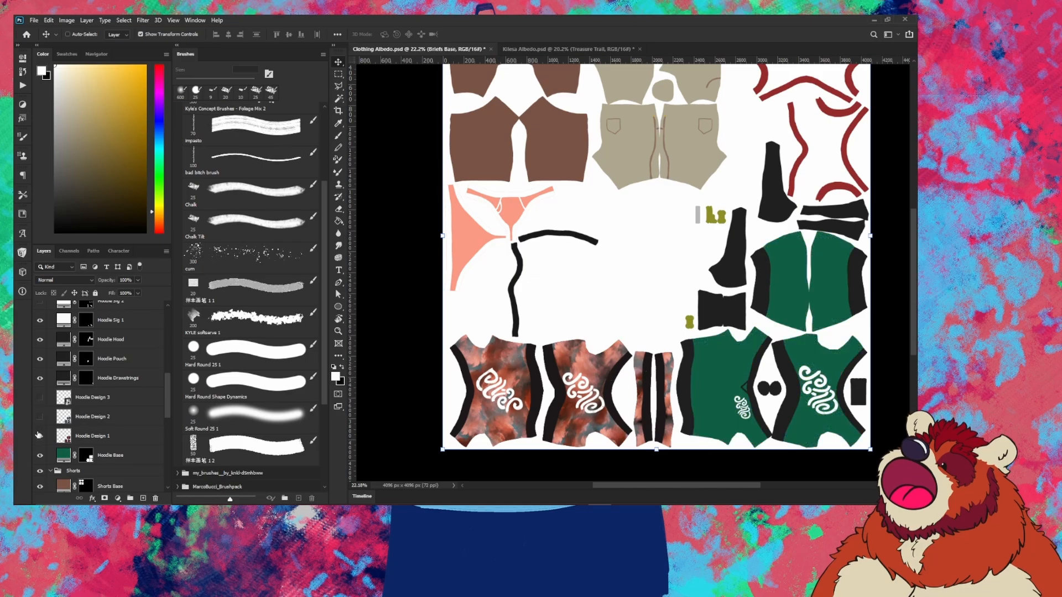
click(39, 436)
click(39, 435)
click(40, 417)
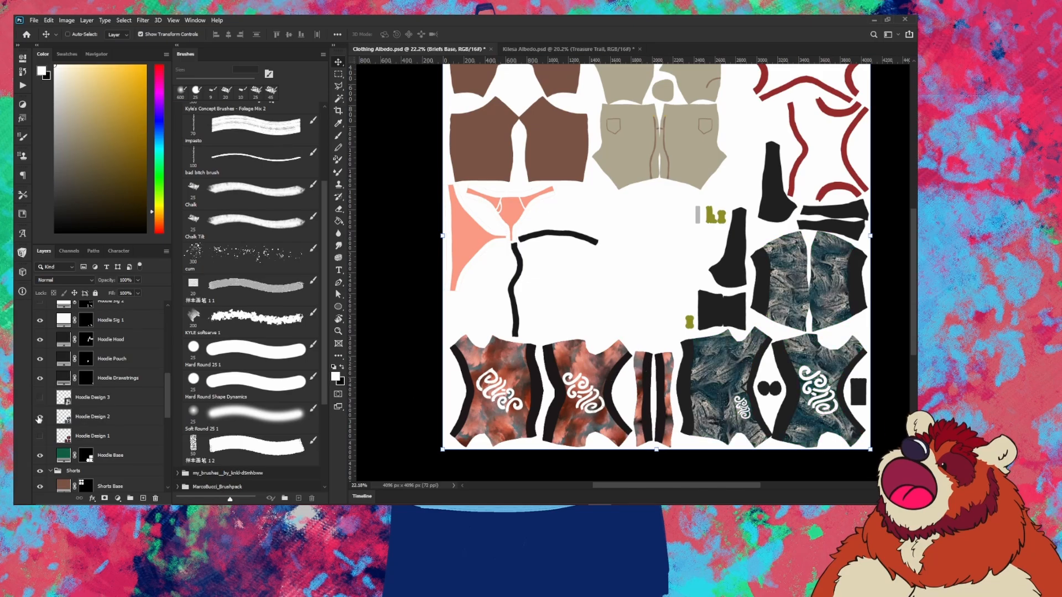
click(39, 436)
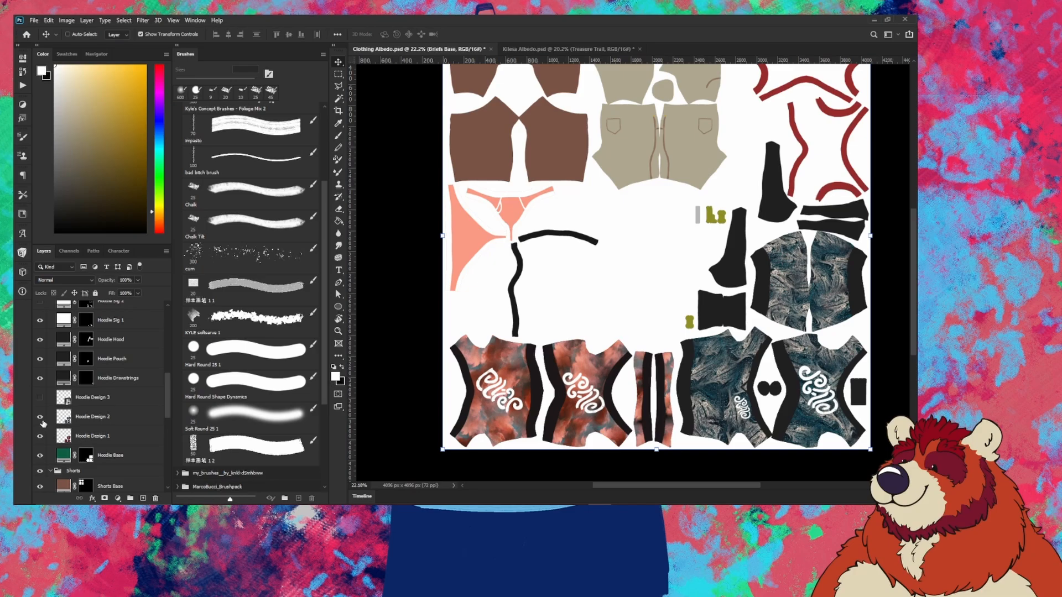
click(40, 417)
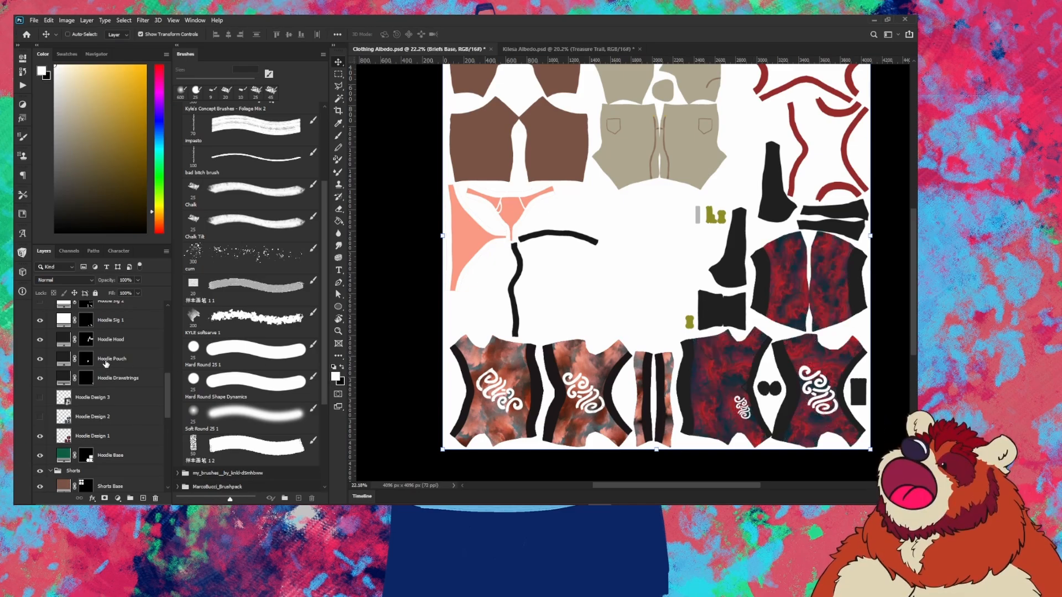
Step: Toggle the Hoodie Hood pieces off and back on to check them
scroll(95, 396, up, 2)
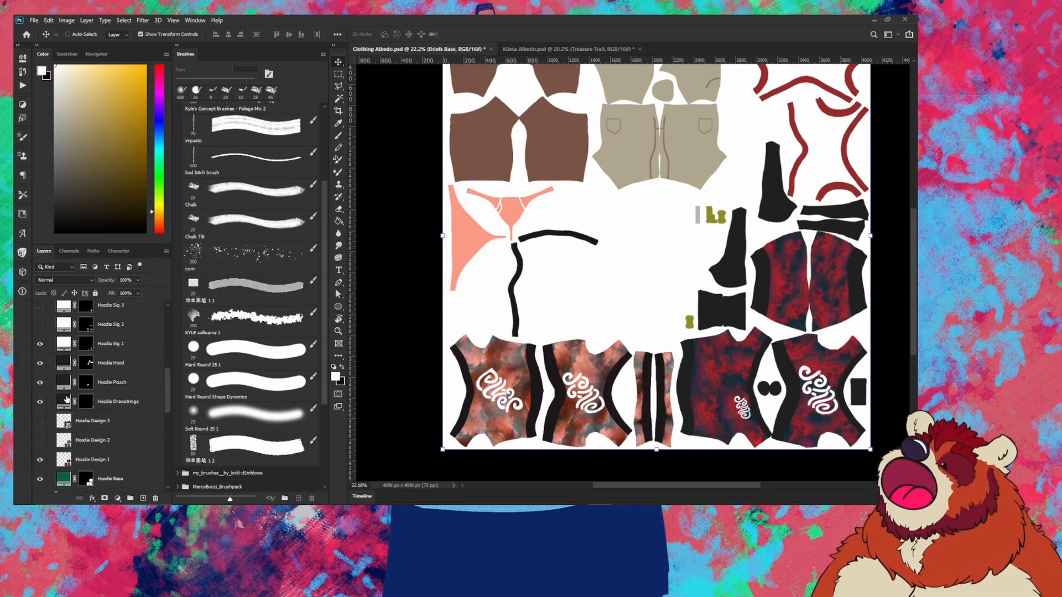
click(40, 364)
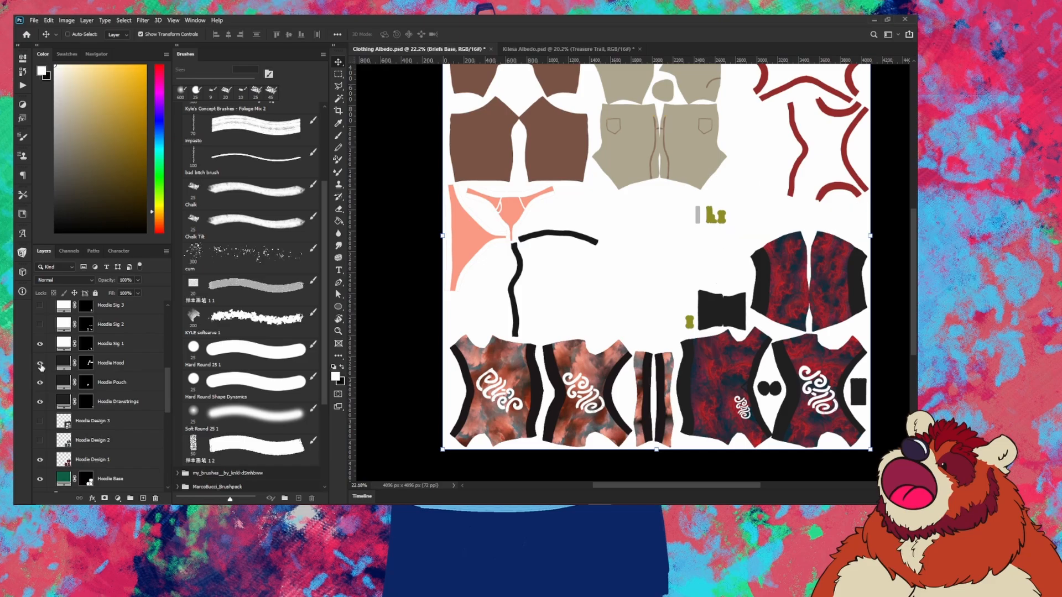
click(40, 364)
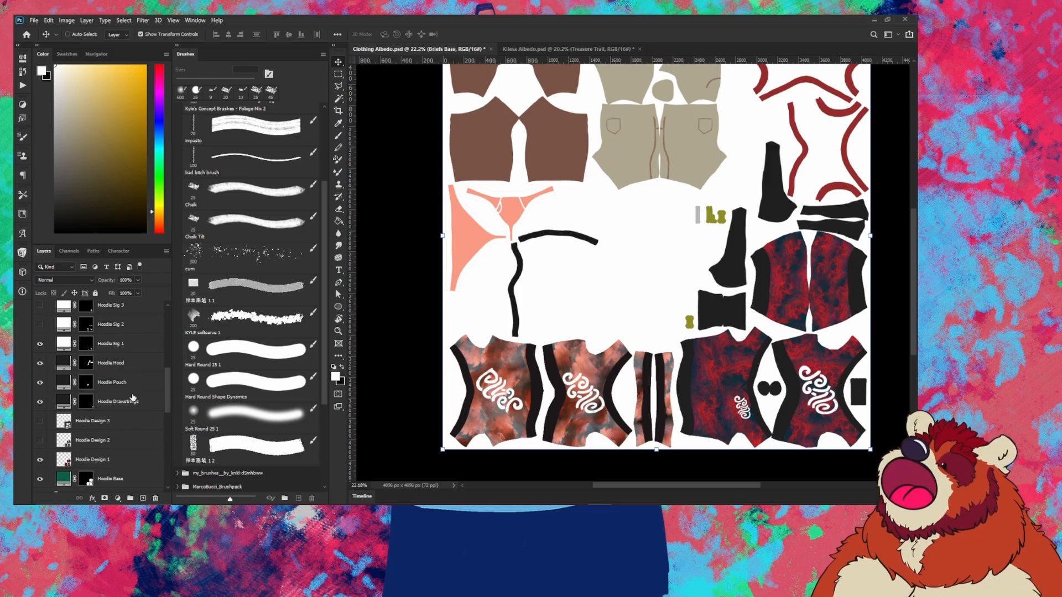
Step: Preview Hoodie Sig 1, 2 and 3, ending with all signature layers hidden
scroll(119, 375, up, 2)
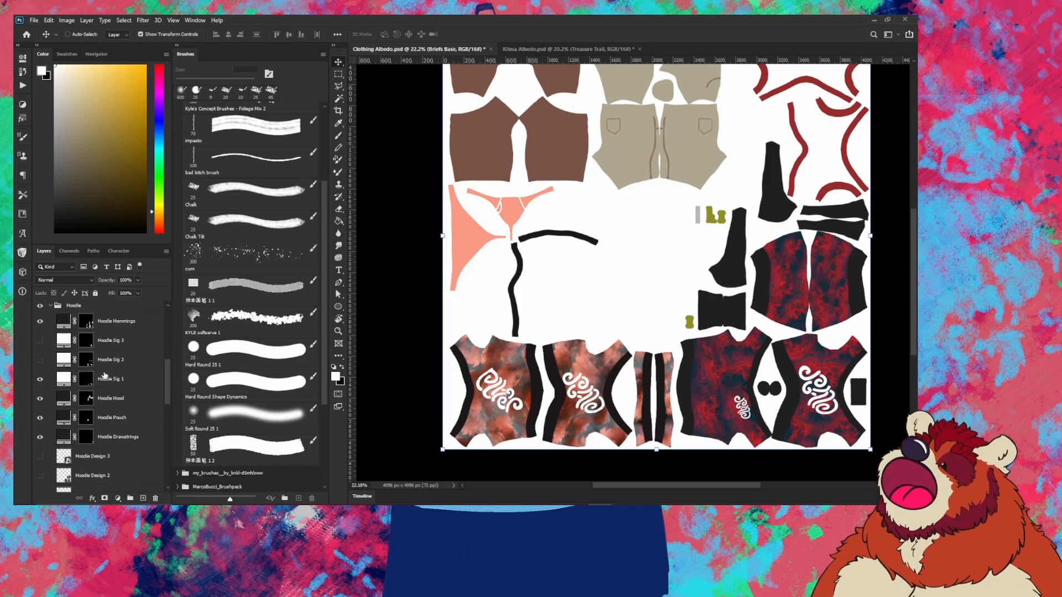
click(40, 378)
click(40, 361)
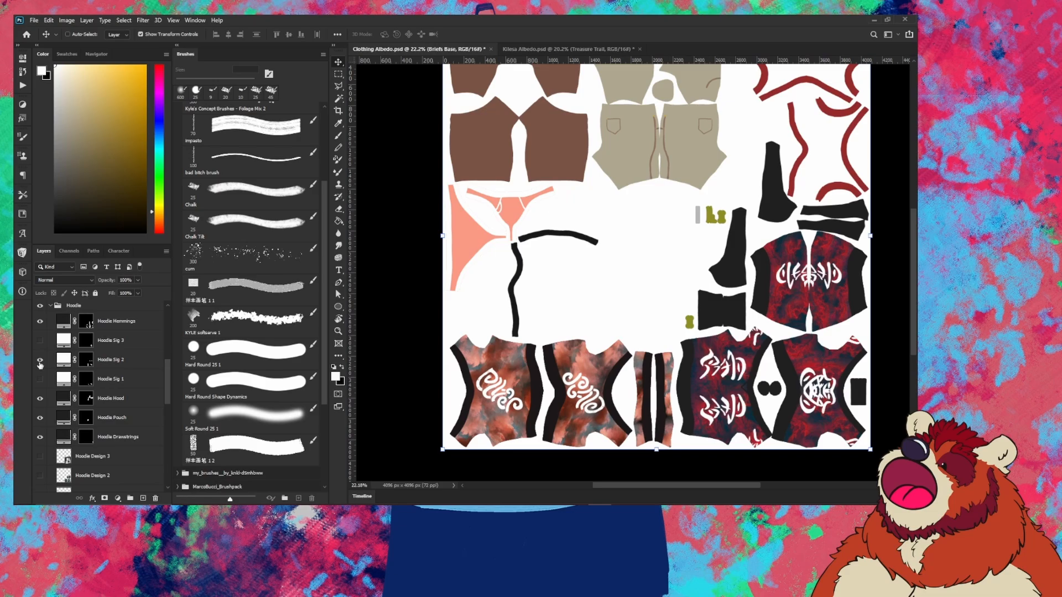
click(40, 360)
click(40, 341)
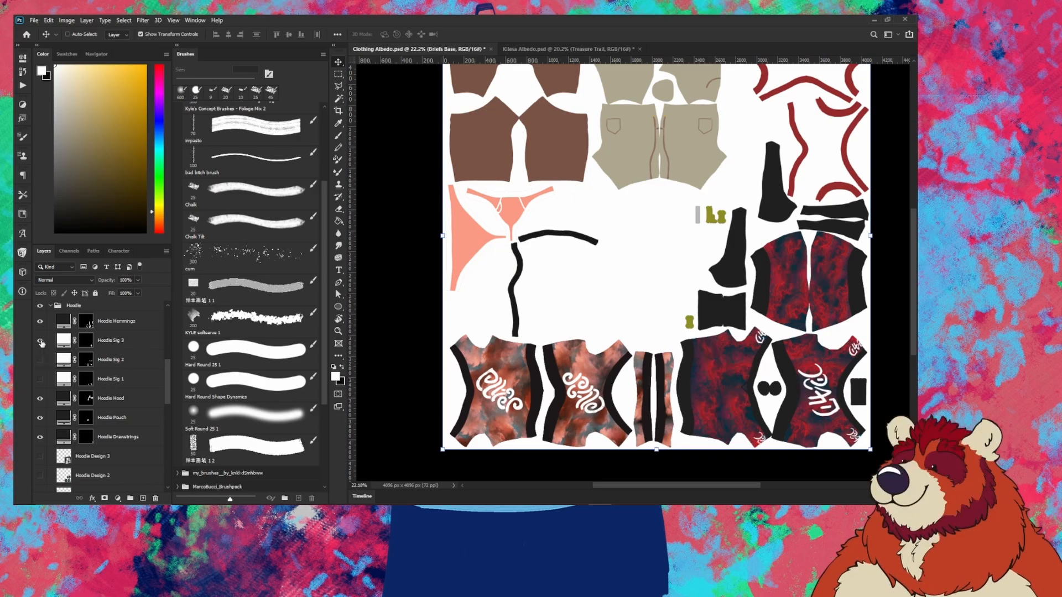
click(40, 342)
click(40, 341)
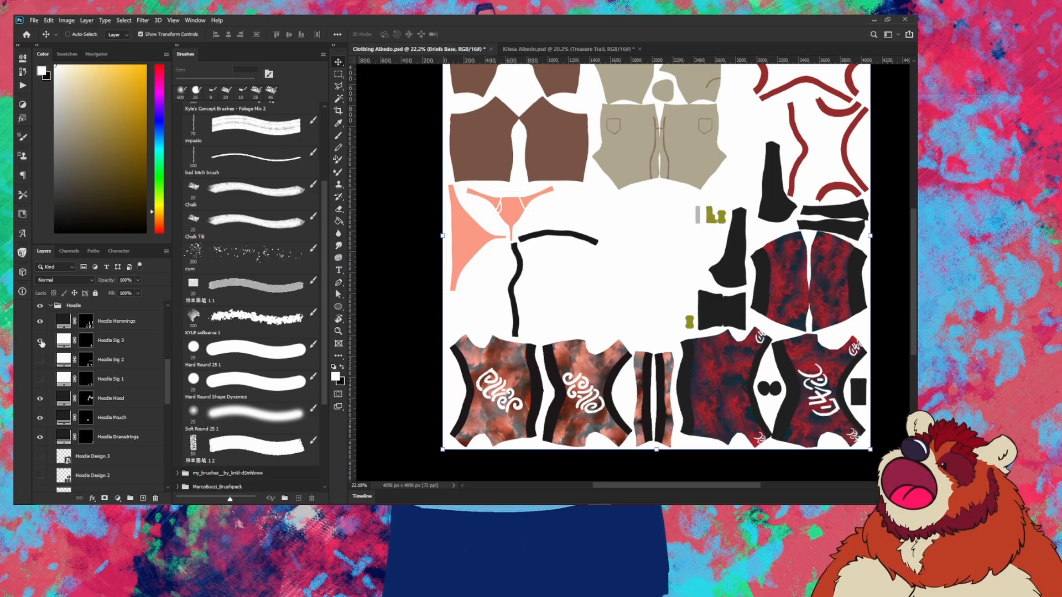
click(41, 342)
click(39, 360)
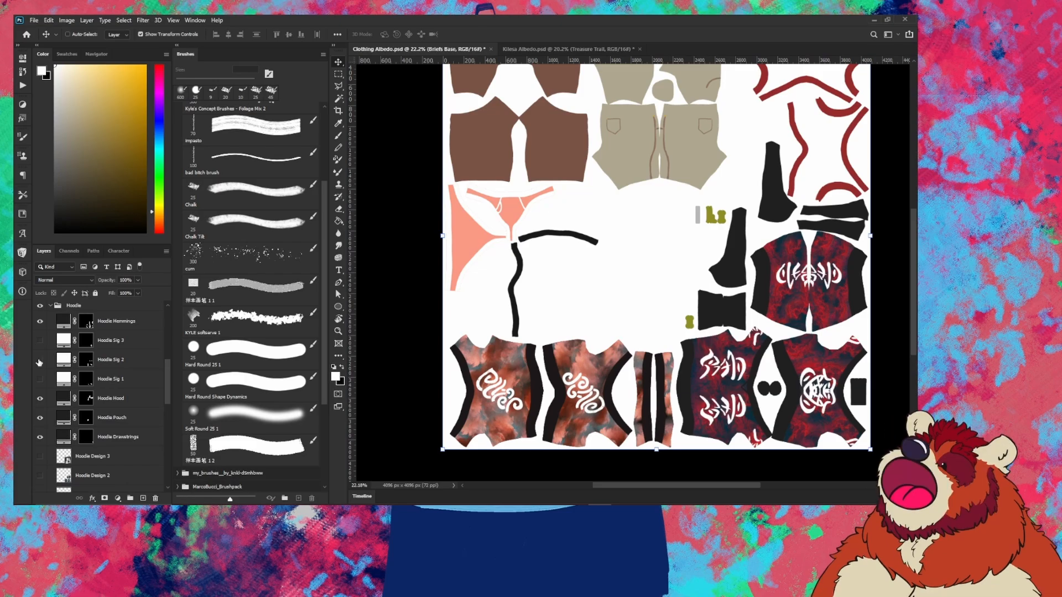
click(39, 362)
click(40, 379)
click(40, 379)
Step: Compare the shirt patterns and keep the light-blue bear Shirt Design 3 visible
scroll(131, 364, up, 1)
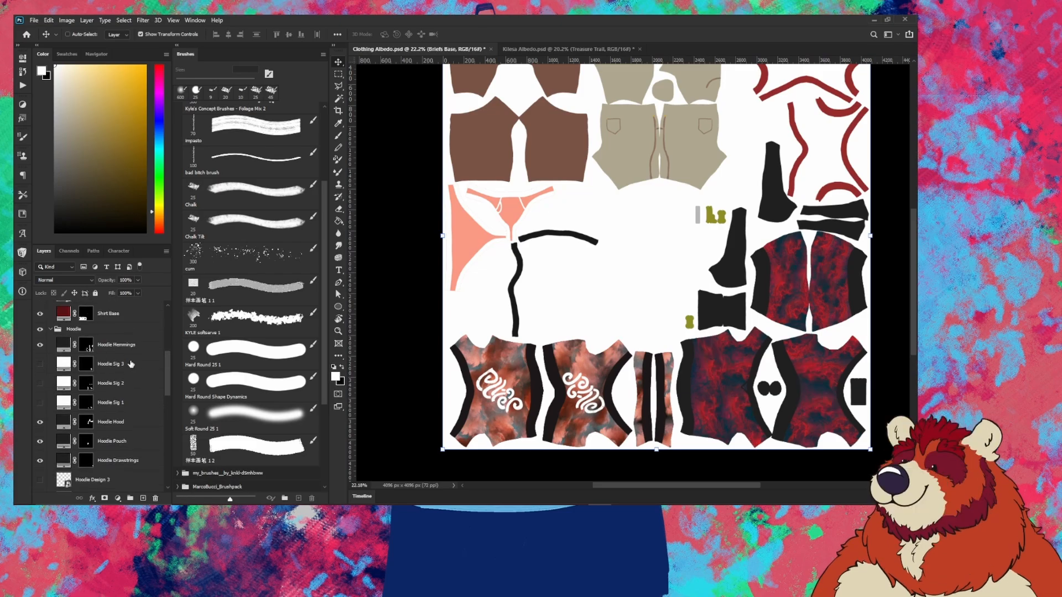
scroll(131, 364, up, 4)
scroll(103, 397, up, 1)
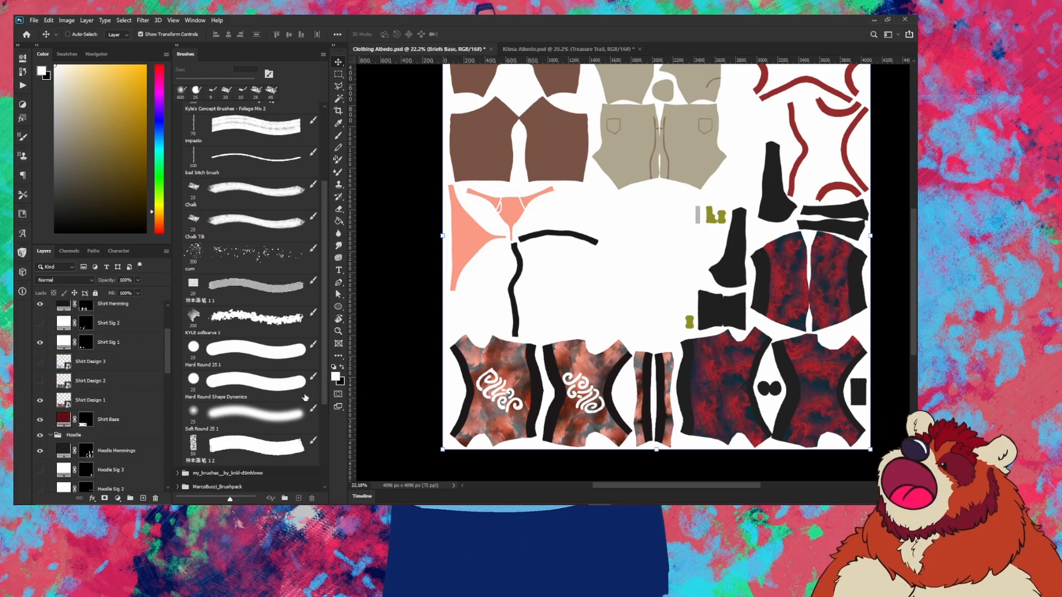
click(40, 401)
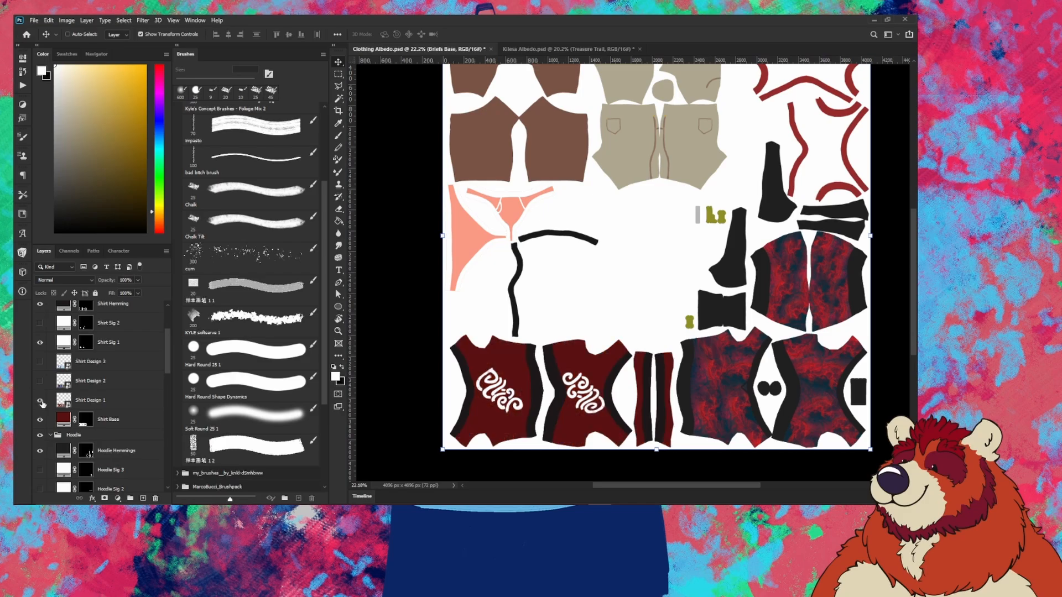
click(41, 399)
click(40, 400)
click(40, 381)
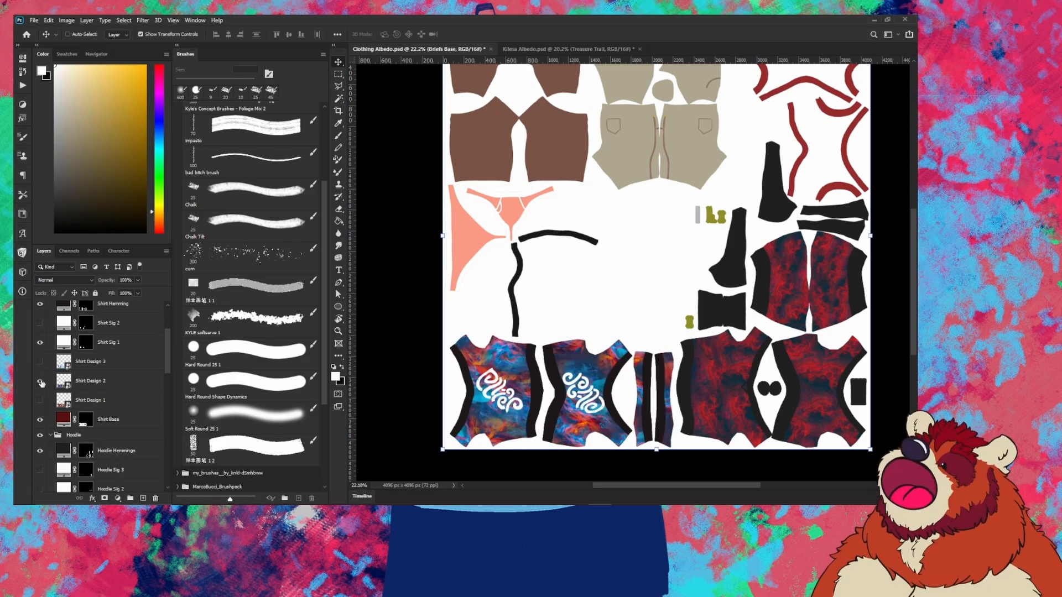
click(40, 381)
click(39, 361)
click(44, 365)
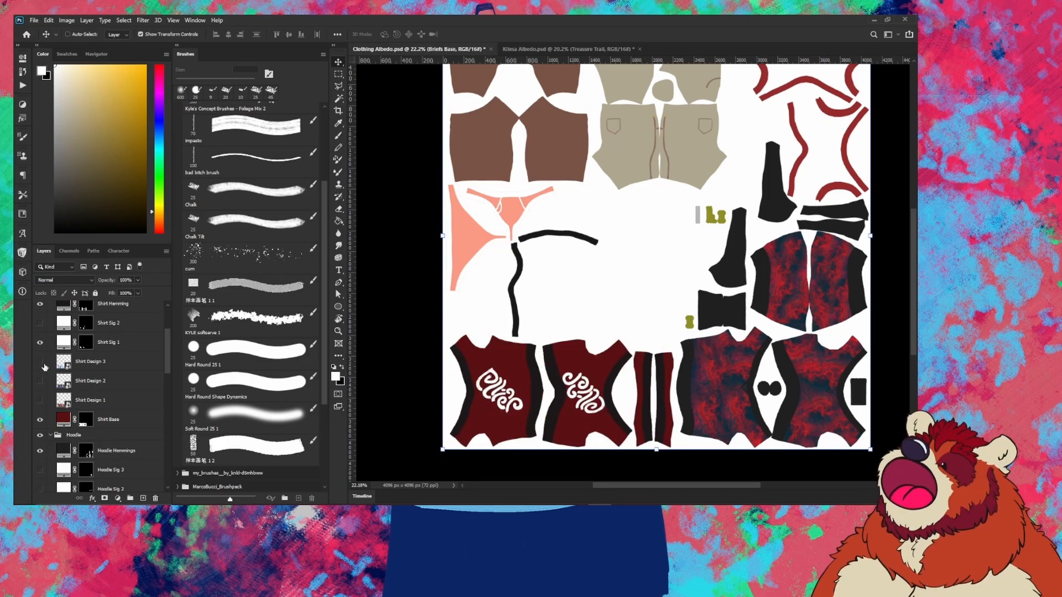
click(44, 365)
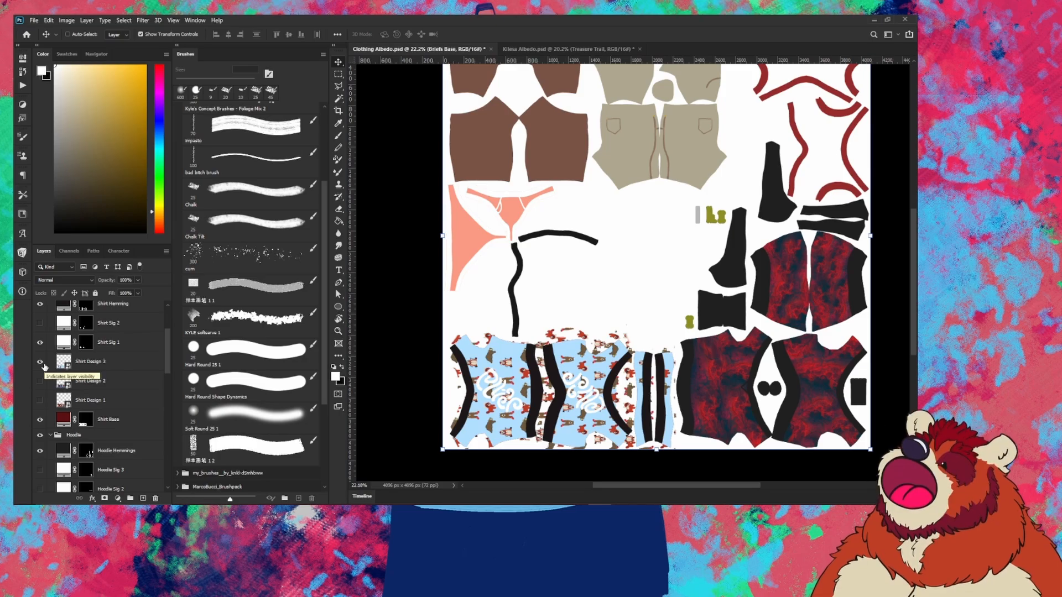
Step: Hide the Shirt Sig 1 white swirls and show Shirt Sig 2 instead
scroll(39, 370, up, 1)
click(39, 365)
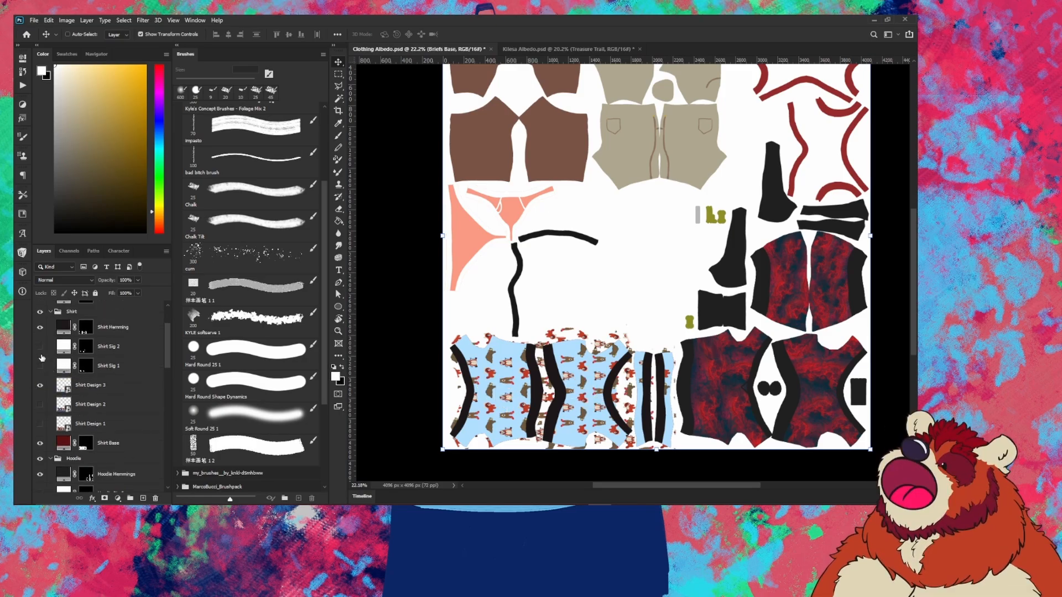
click(39, 347)
Step: Delete the Outfit 1 Albedo layer from the Tank Top group and start the export
scroll(95, 383, up, 3)
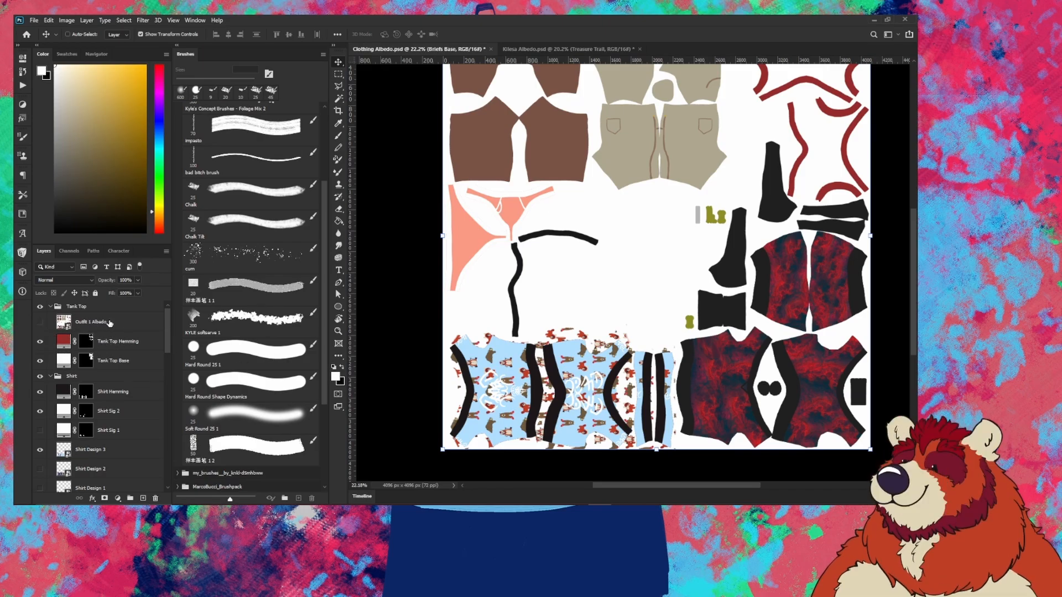
click(74, 320)
click(155, 498)
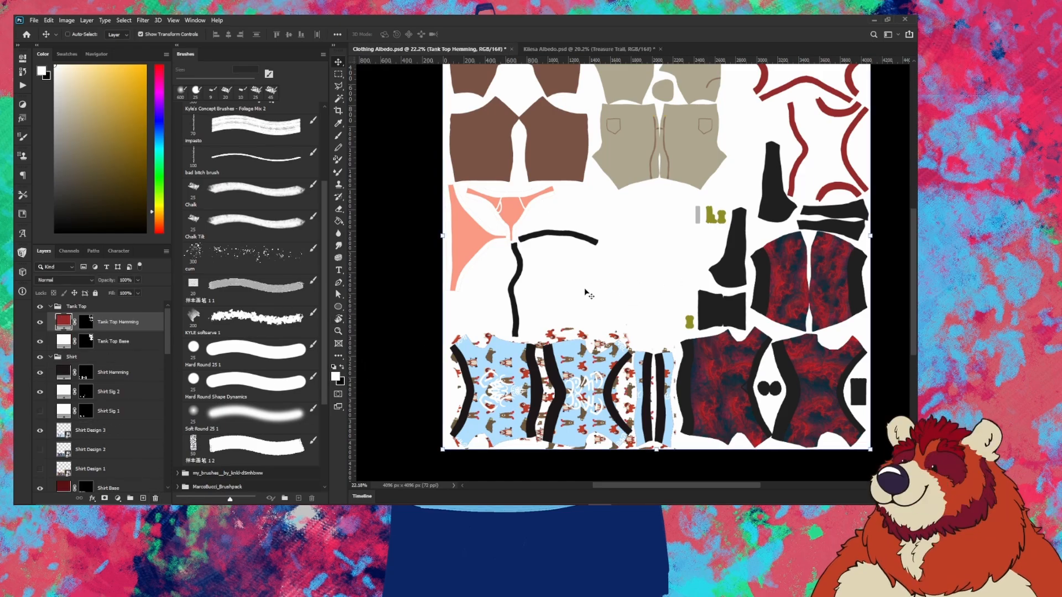
click(35, 21)
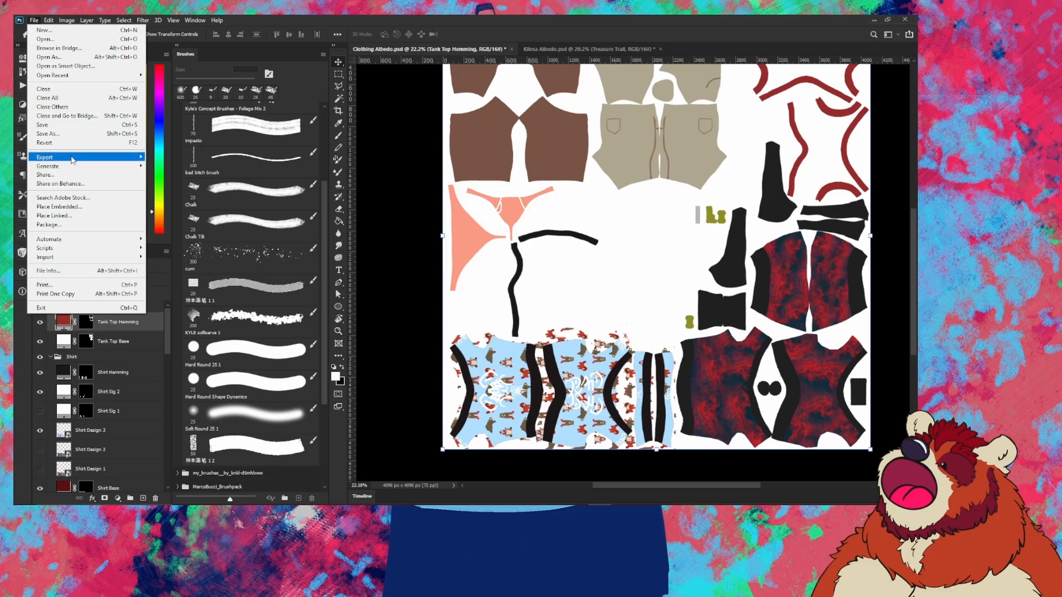
Step: Save the clothing texture as a PNG in Compiled Textures, adding 'Test' to the file name
mouse_move(76, 159)
click(178, 157)
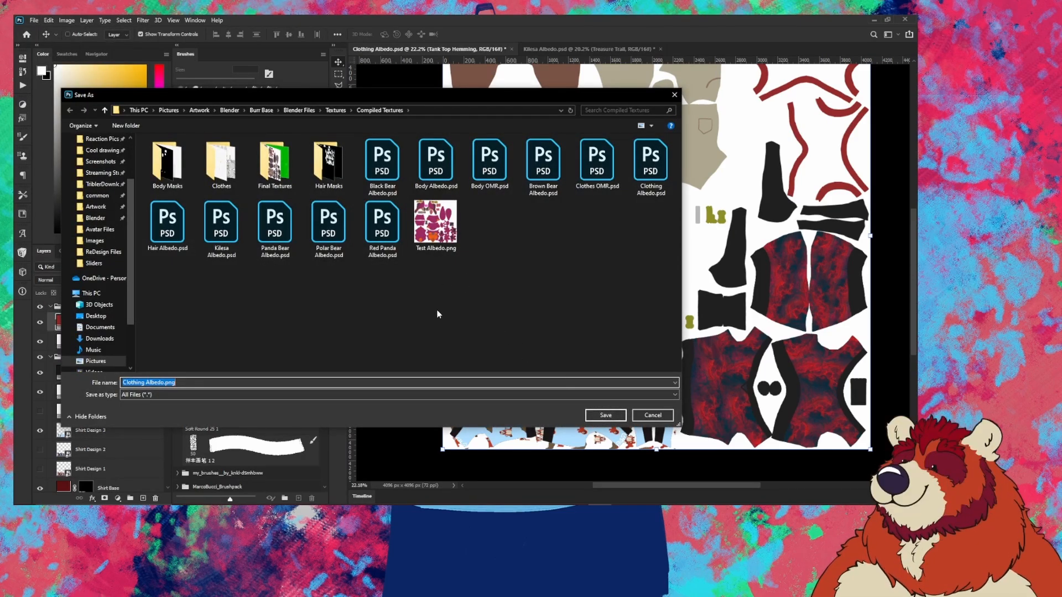
click(124, 382)
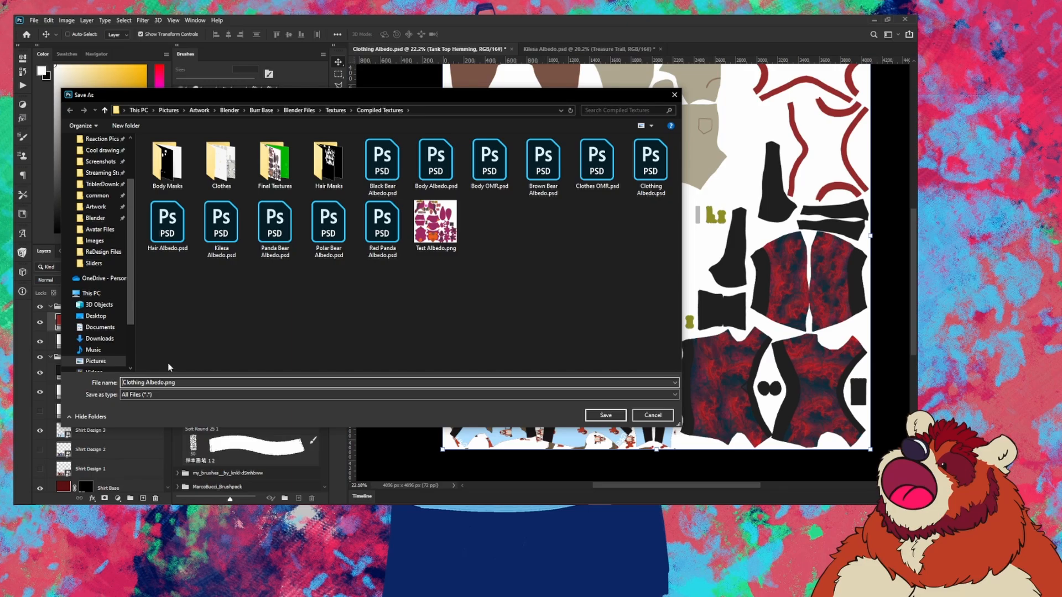
text(Test)
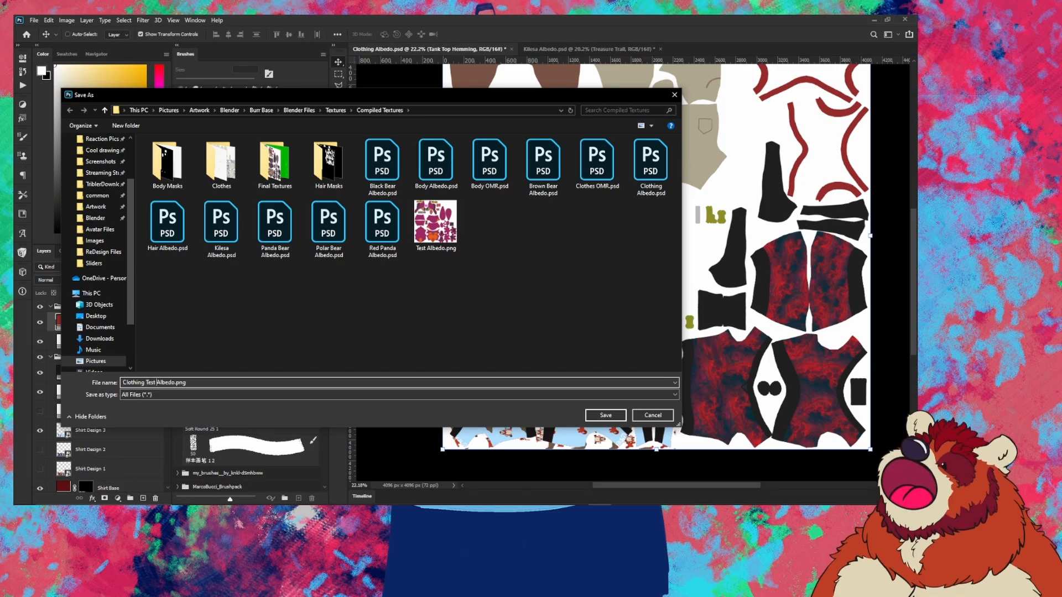
key(Return)
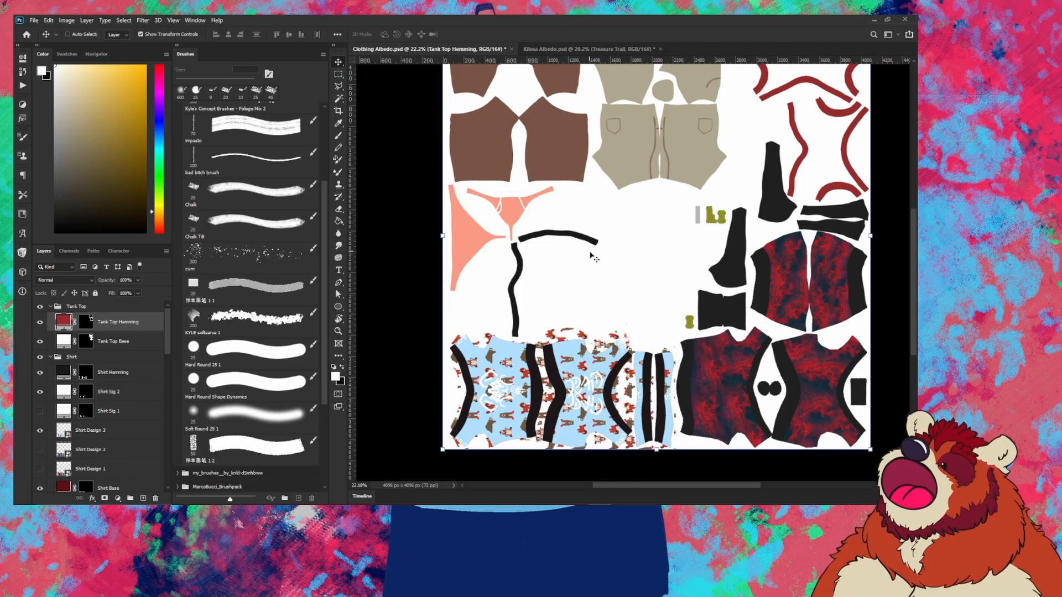
Step: In Chrome, view the Unity 2019.4.31, VSeeFace SDK, then UniVRM v0.89.0 release pages
mouse_move(293, 513)
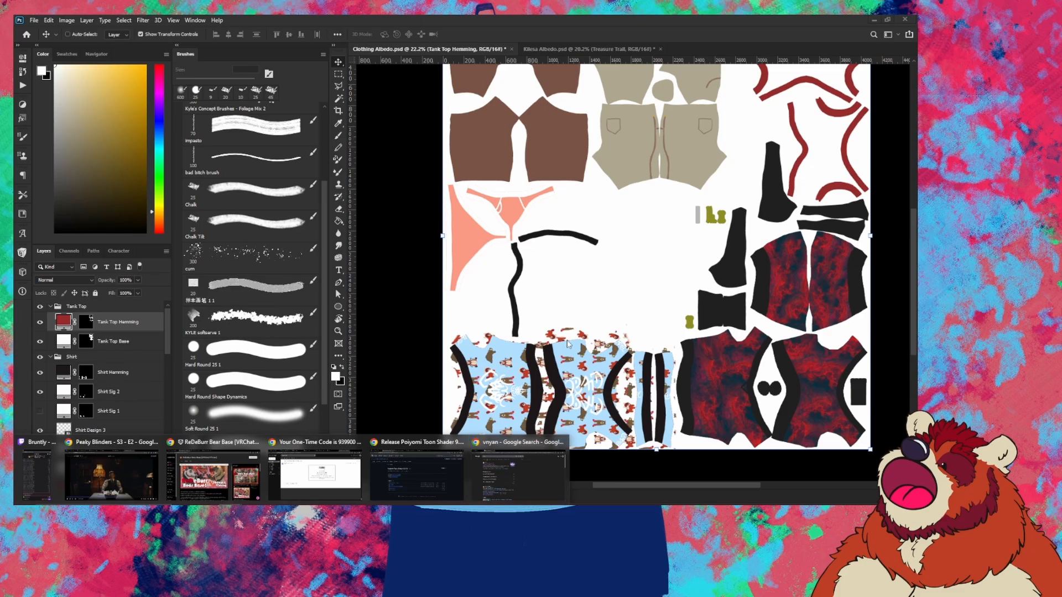
click(423, 475)
click(87, 27)
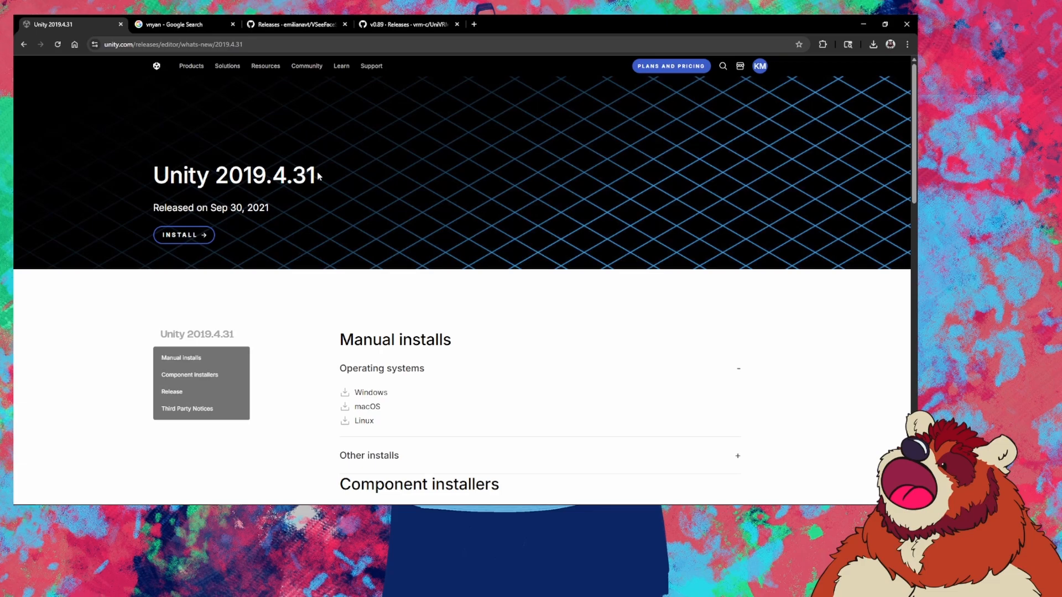
click(317, 22)
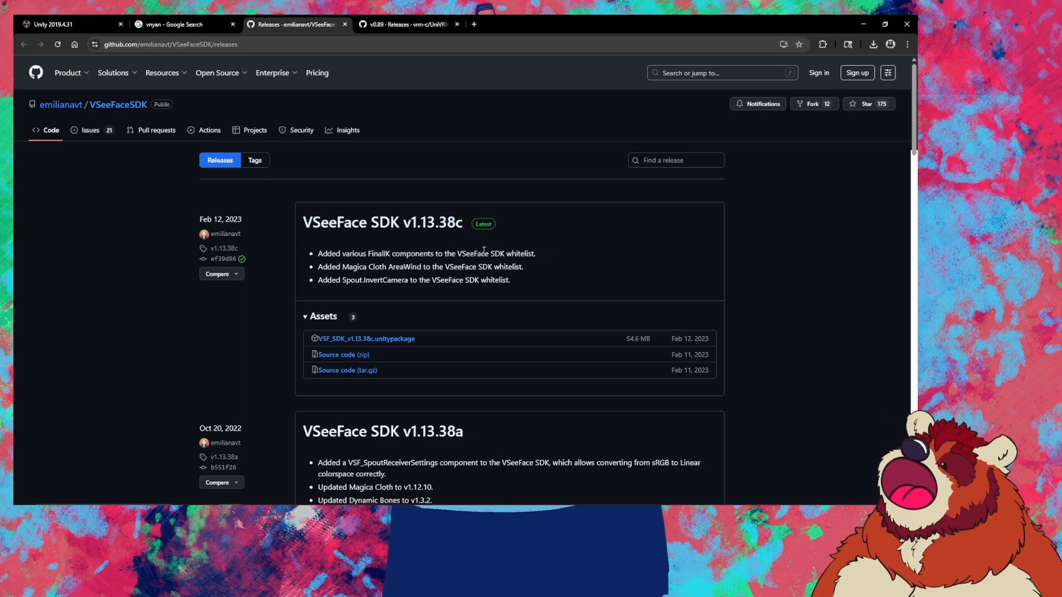
click(408, 30)
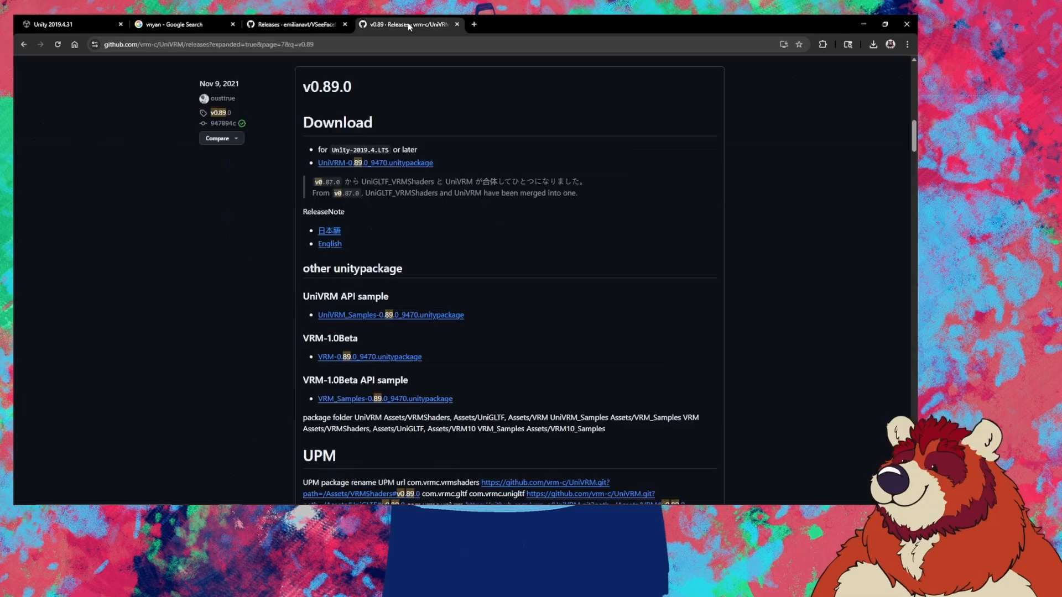
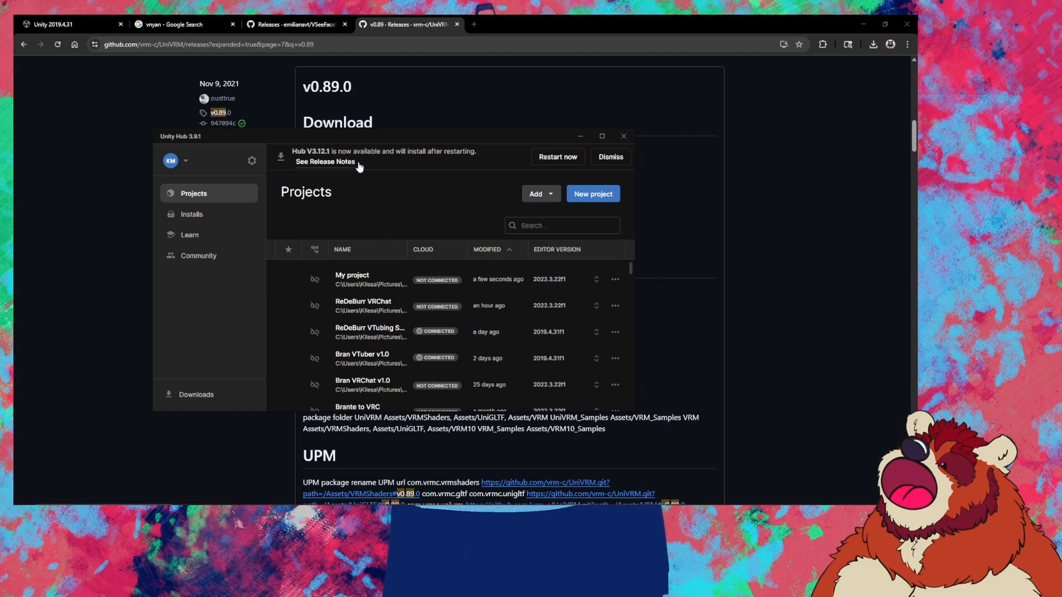
Step: Create a new 3D project named 'My project2' on editor version 2019.4.31f1
click(602, 202)
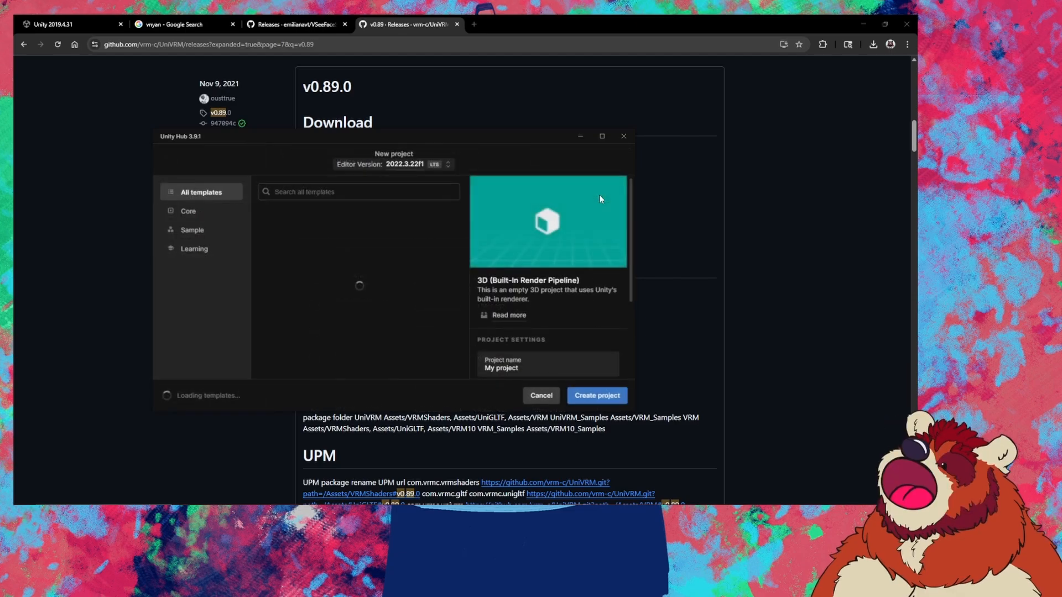
click(421, 165)
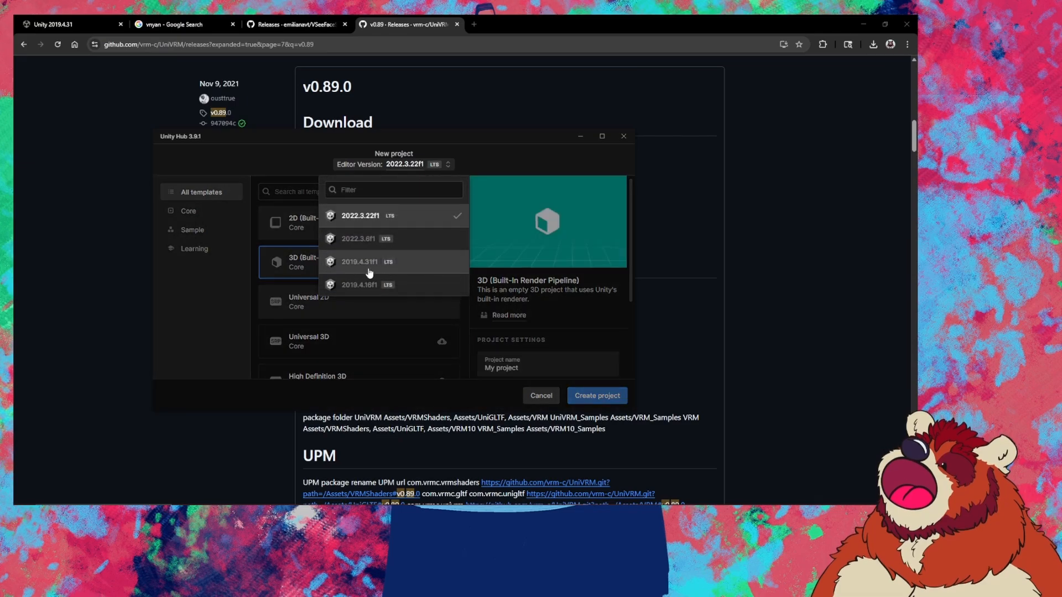
click(409, 274)
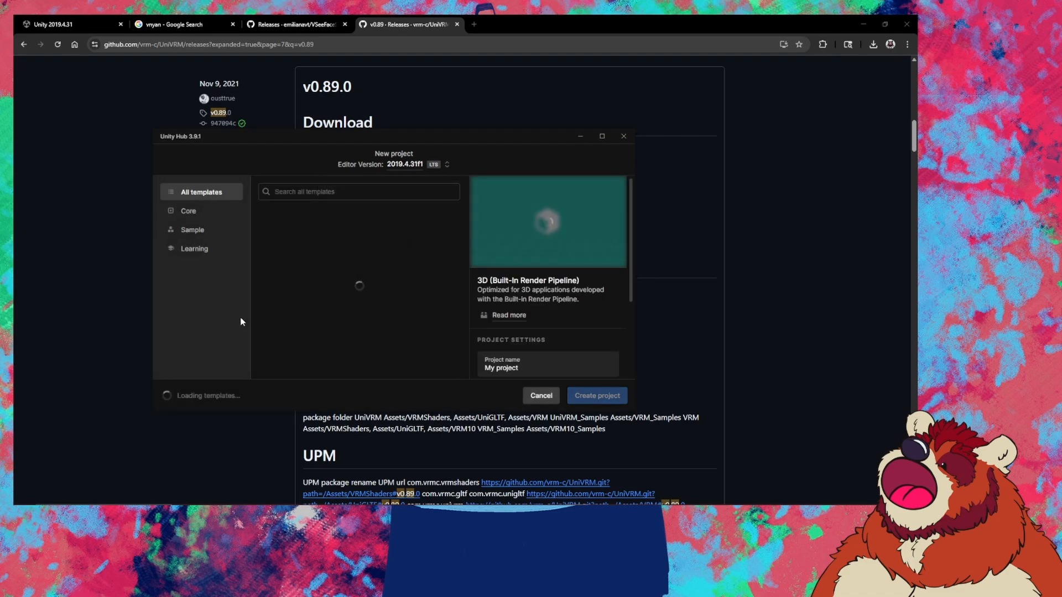
scroll(579, 327, down, 2)
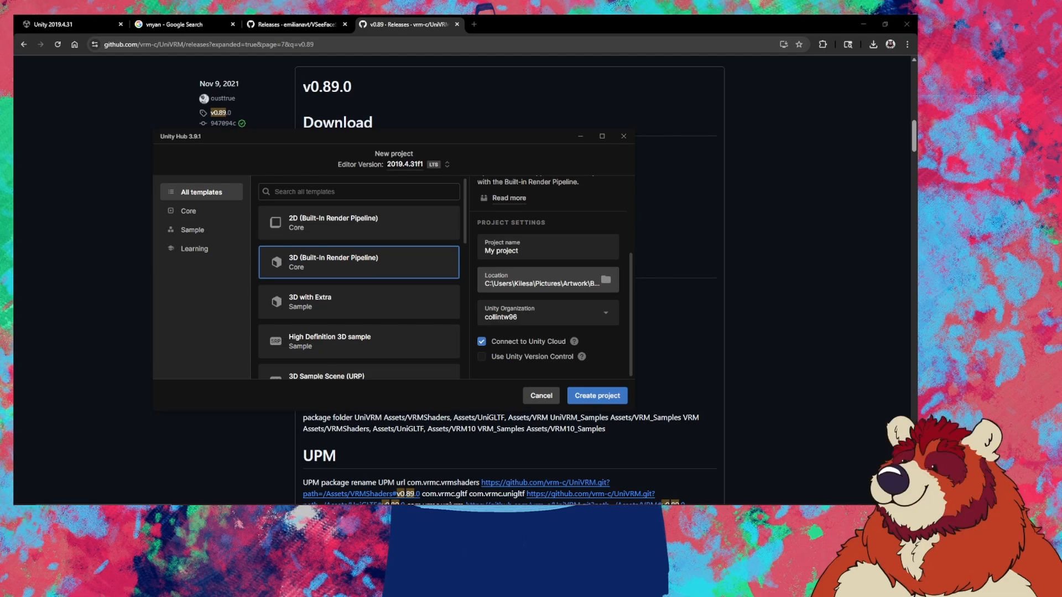
click(544, 249)
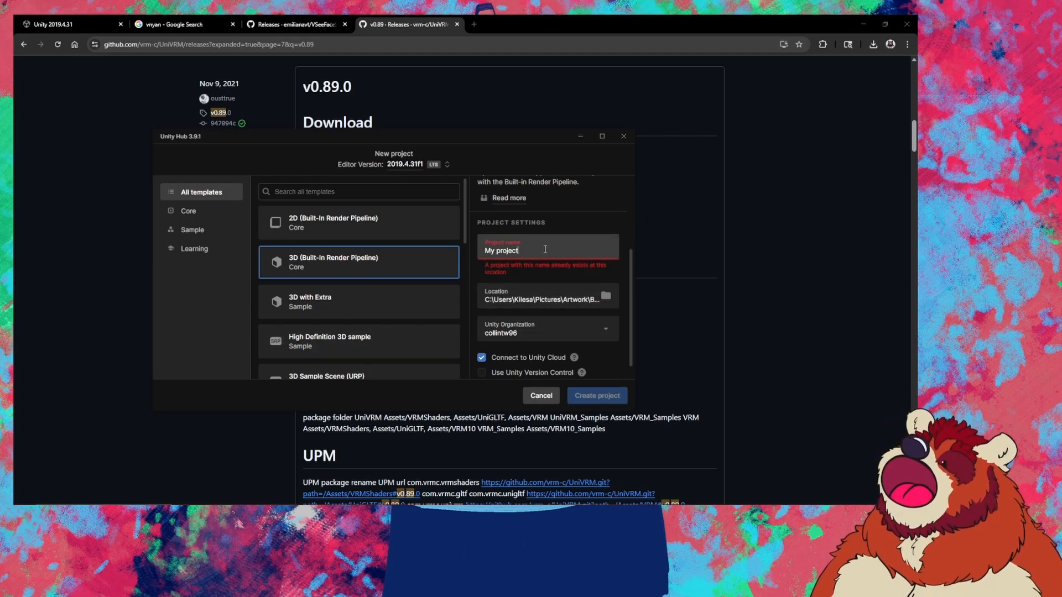
text(2)
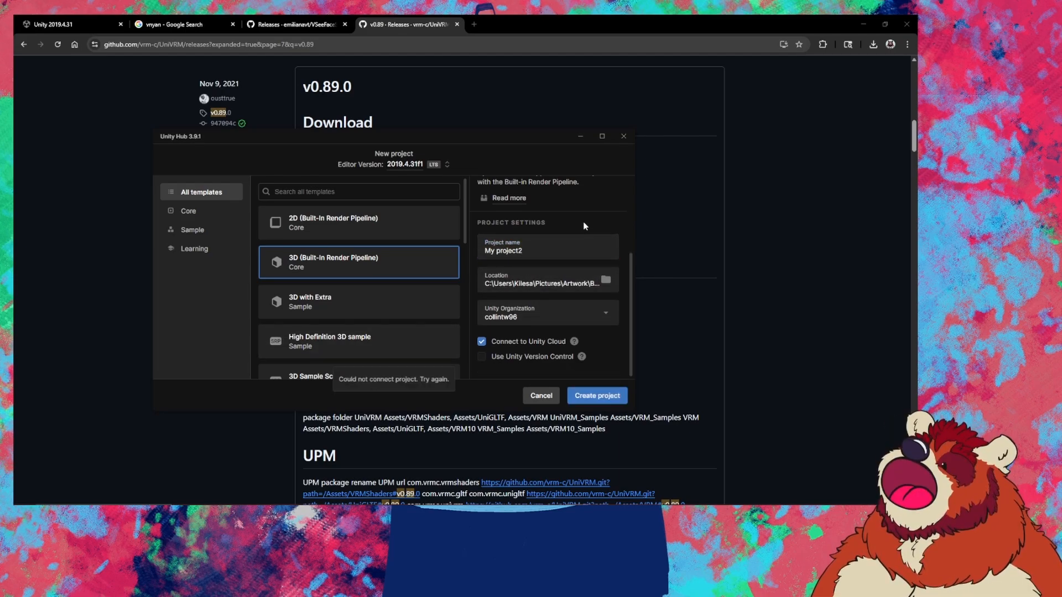
click(597, 395)
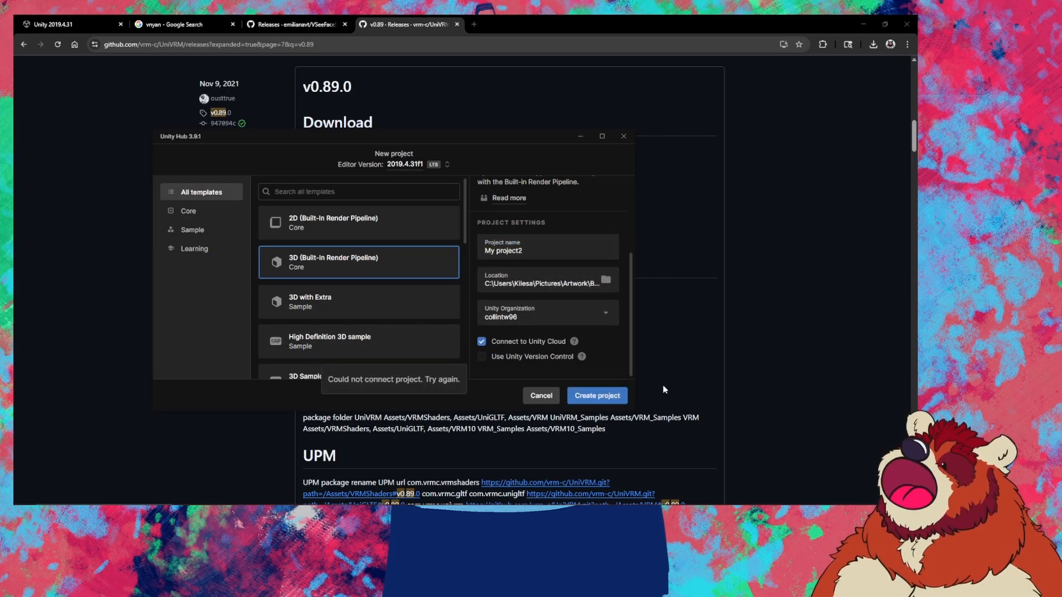
click(604, 394)
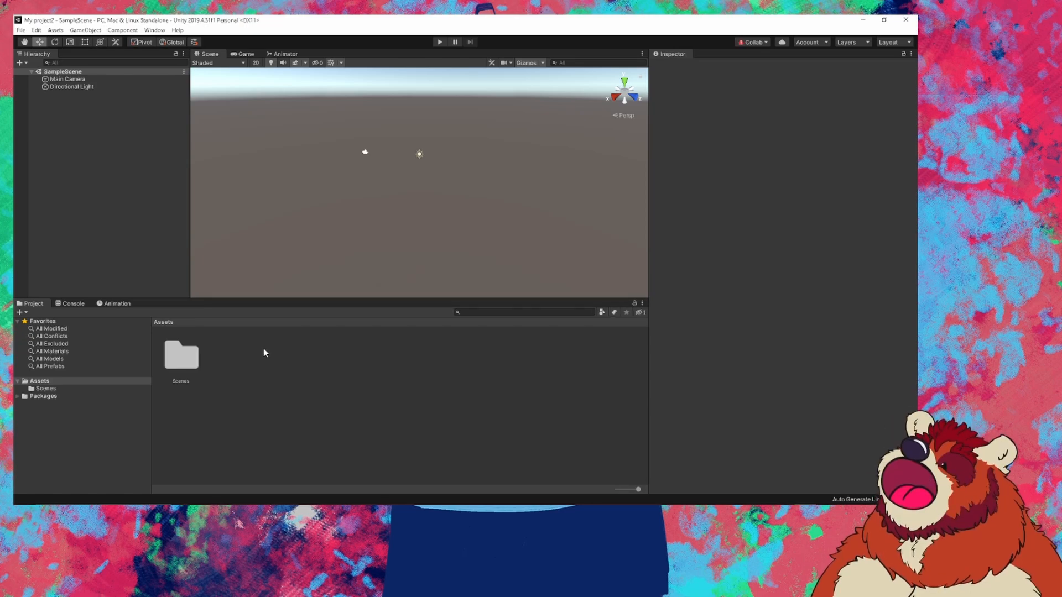
Step: Check the Poiyomi Toon Shader release page in Chrome, then drag the poi_Toon package into Unity's Assets
click(232, 500)
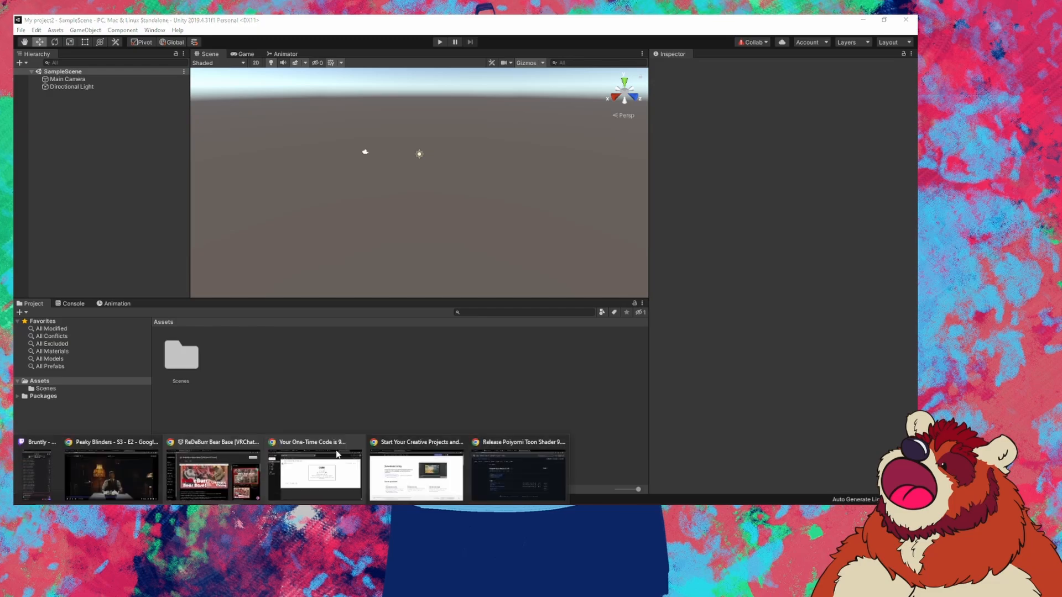
click(525, 476)
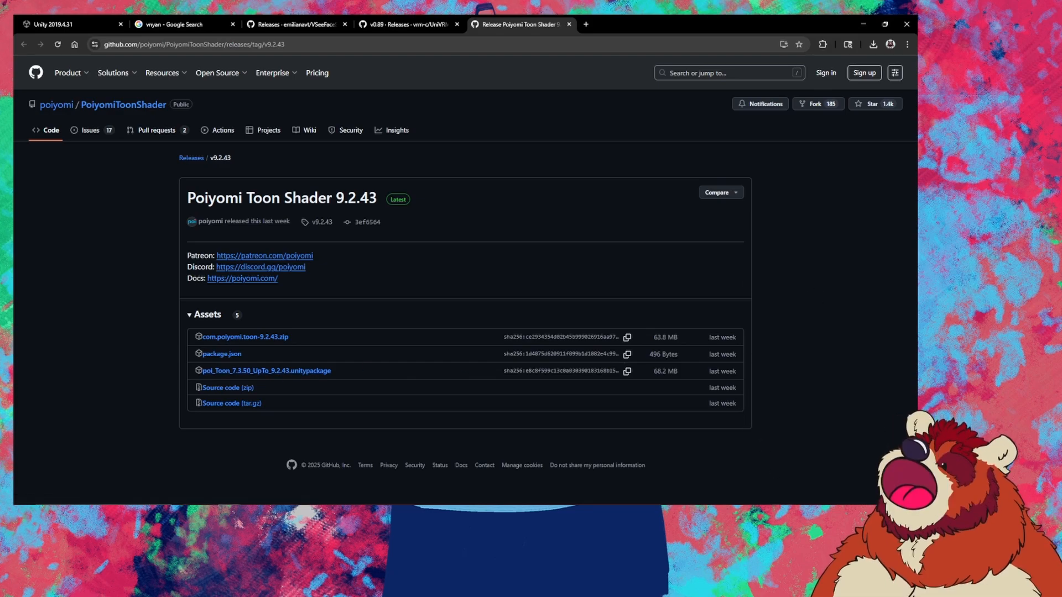
mouse_move(809, 503)
click(871, 476)
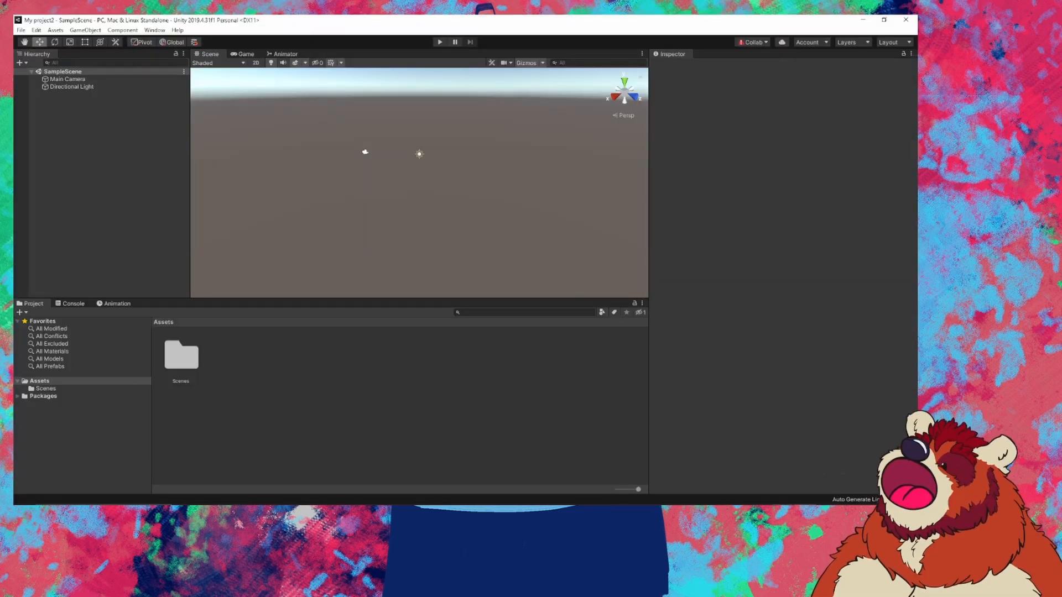
click(638, 463)
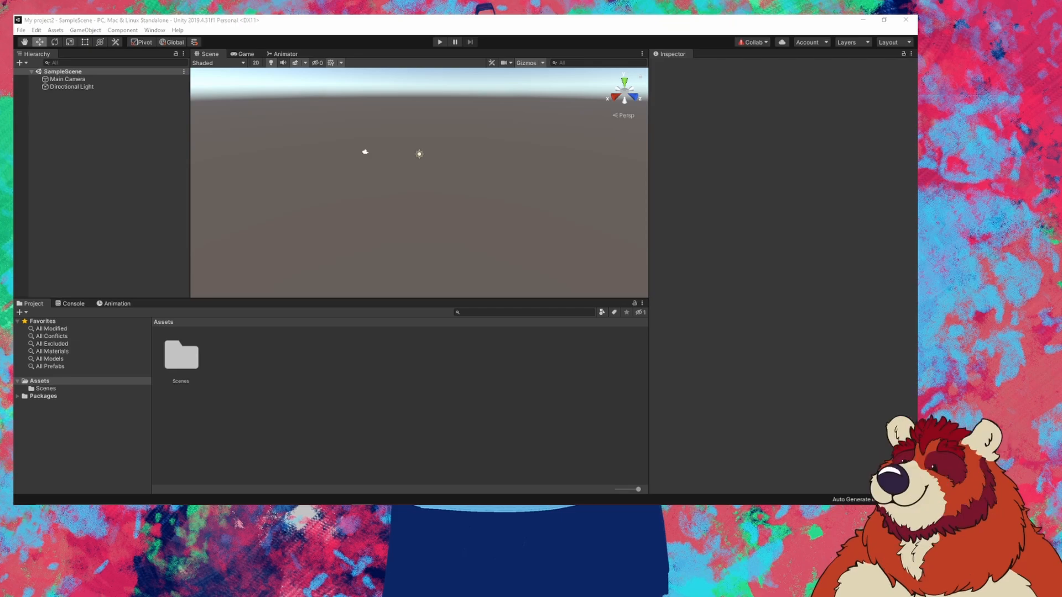
drag(324, 320, 249, 362)
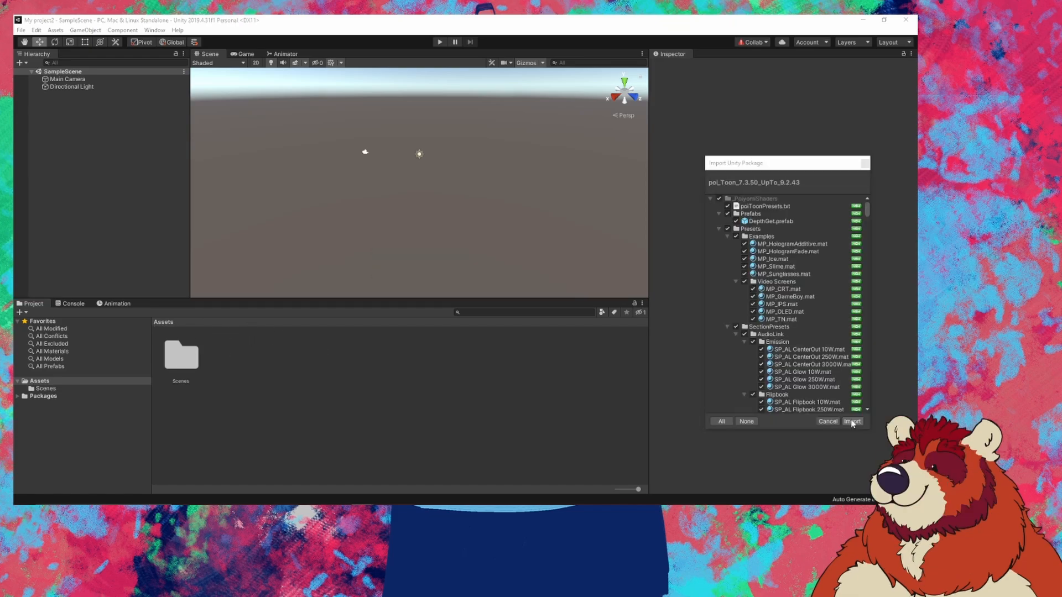
Step: Import all files of the Poiyomi shader and UniVRM packages
click(850, 422)
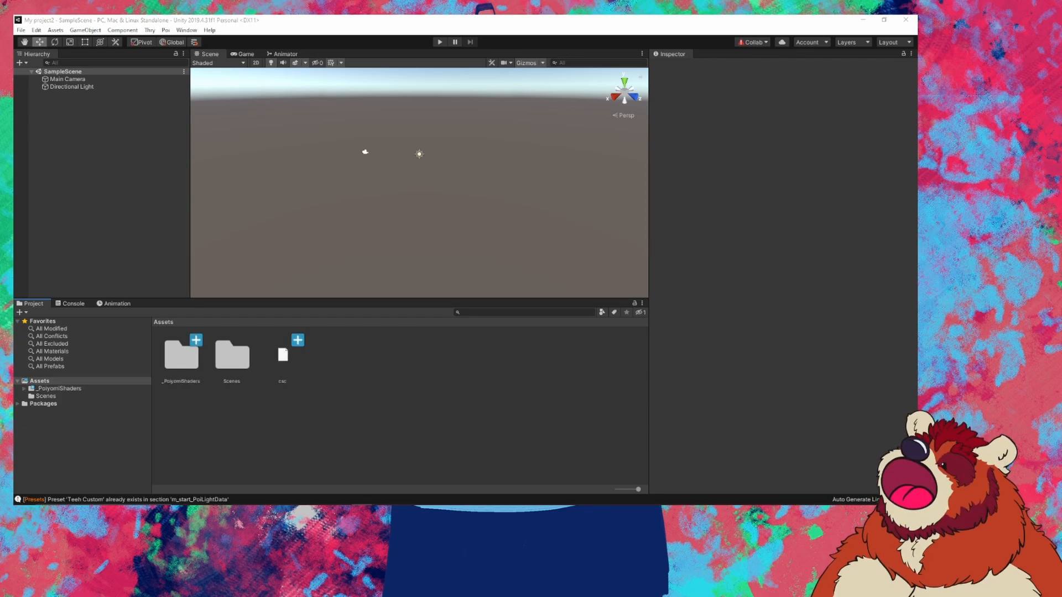
click(334, 347)
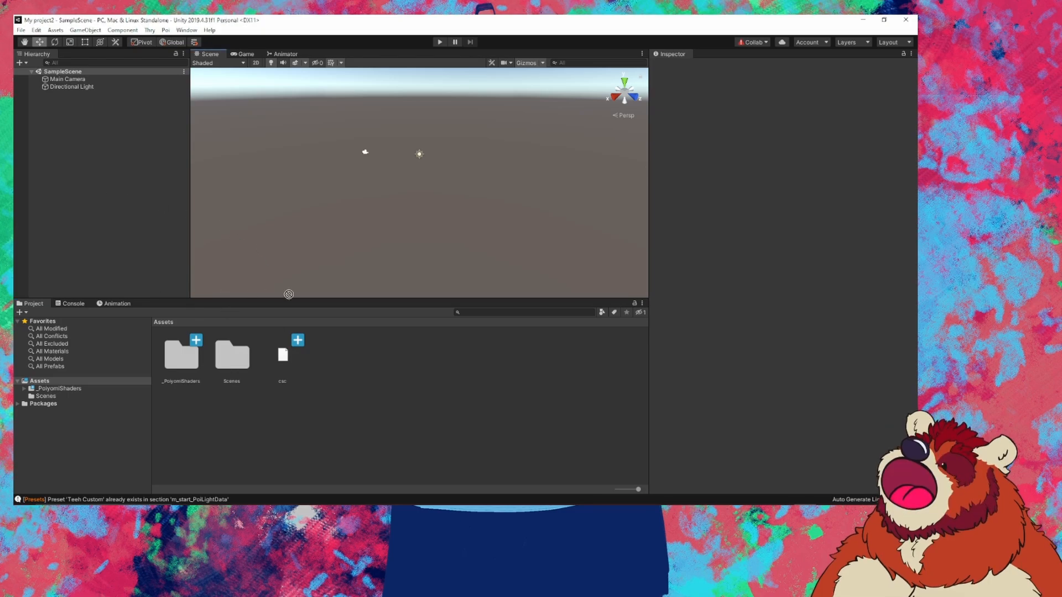
drag(289, 294, 351, 353)
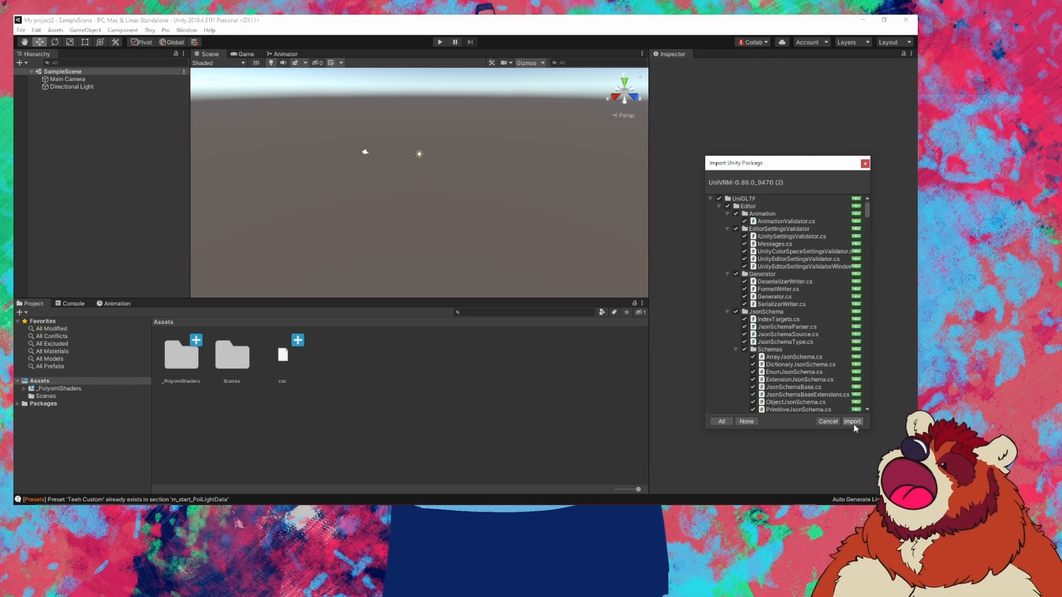
click(852, 421)
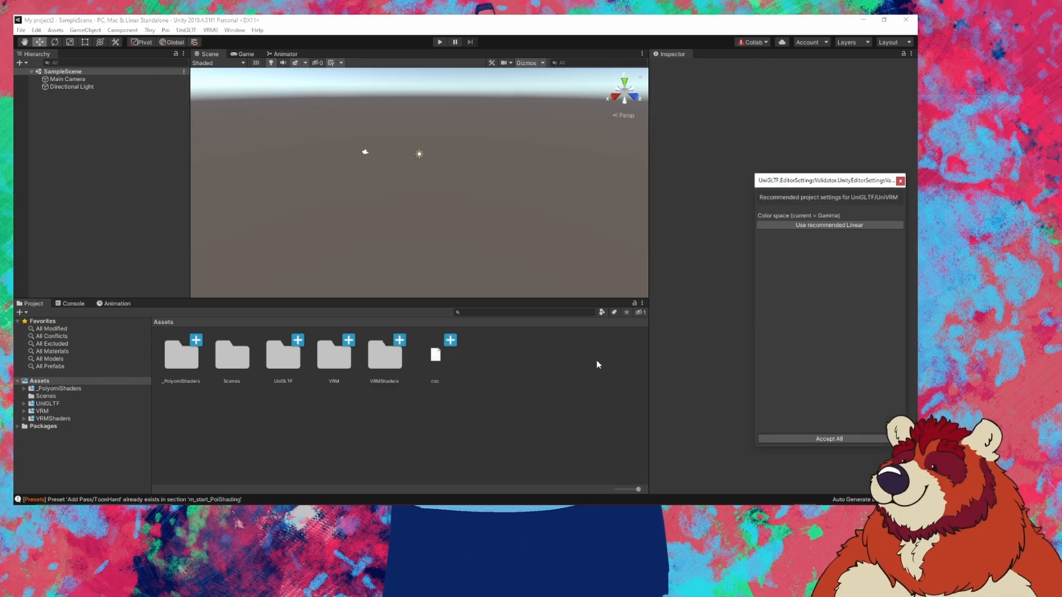
Step: Accept the recommended Linear colour space, then drag the VSF SDK package into Assets
drag(804, 180, 685, 150)
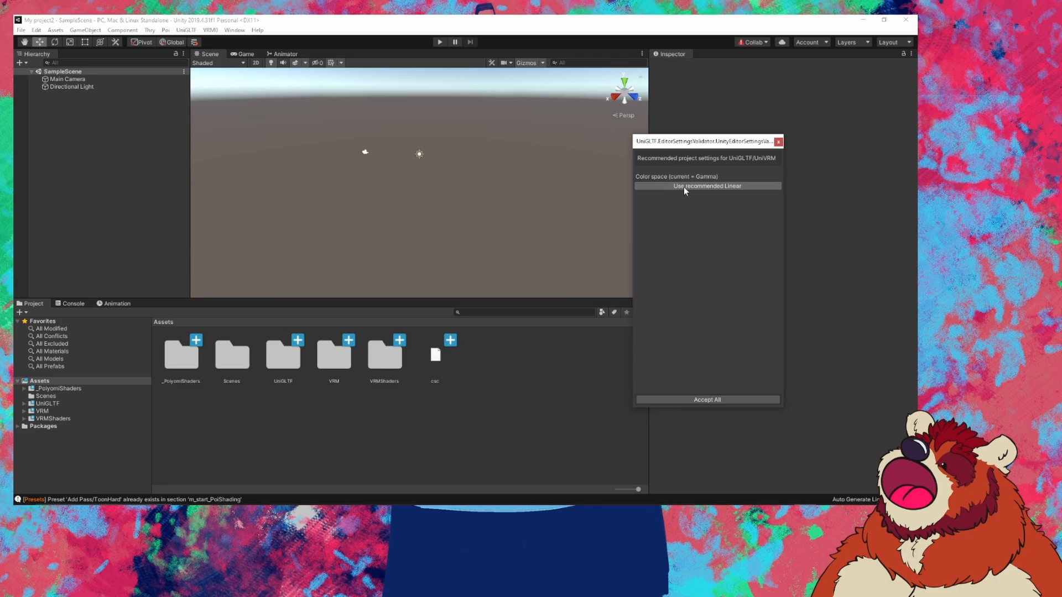
click(730, 186)
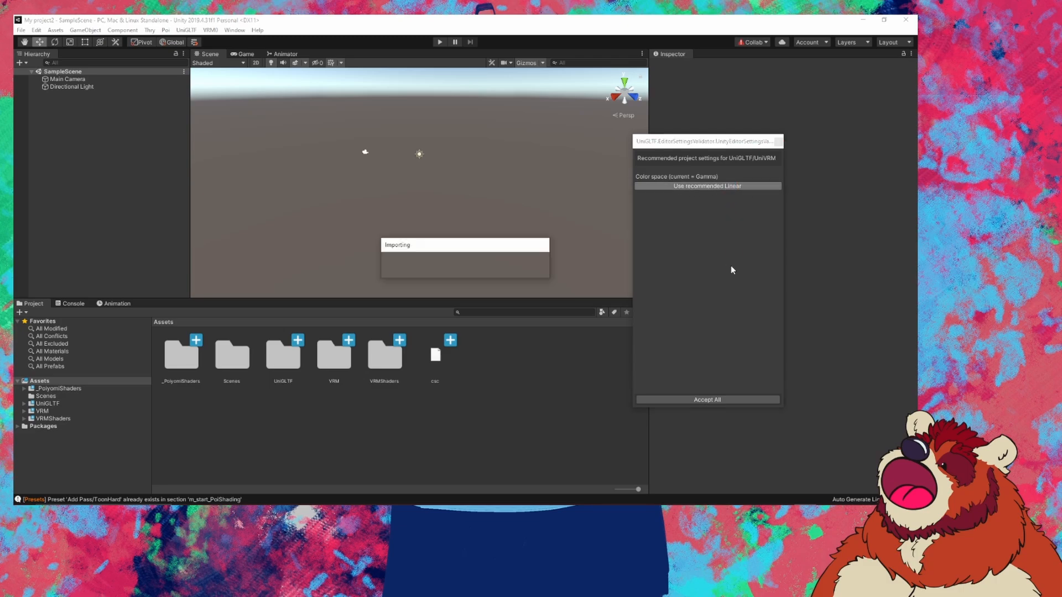
click(707, 401)
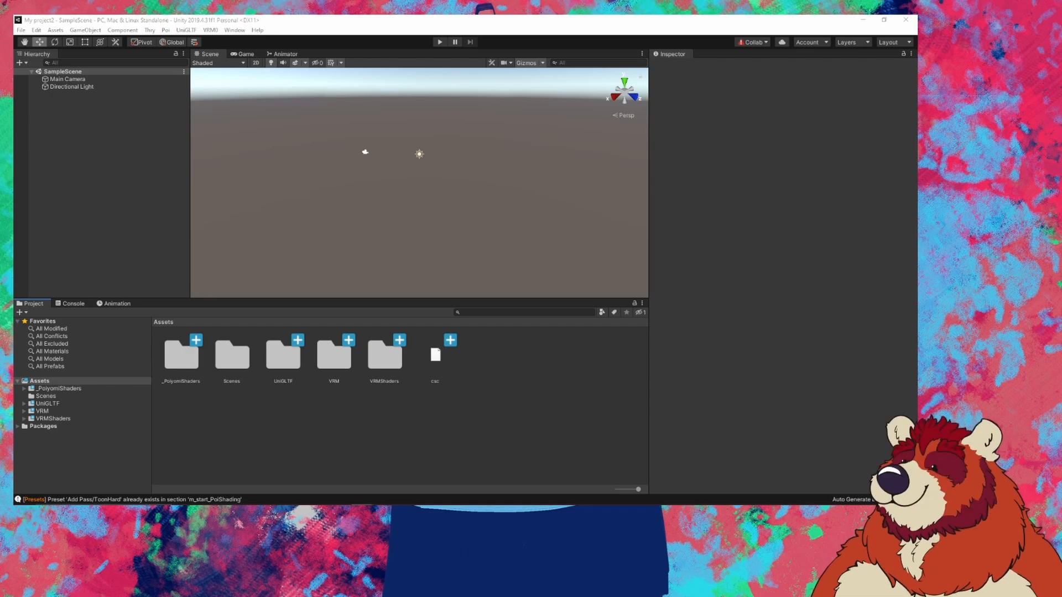
drag(271, 296, 509, 365)
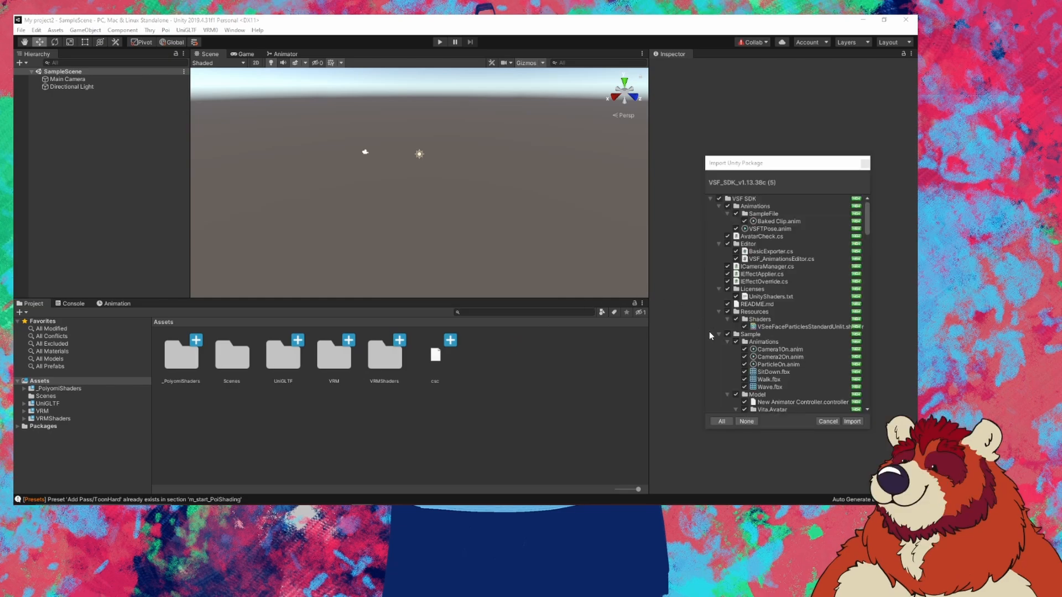
Step: Import the VSF_SDK_v1.13.38c and ReDeBurr VTuber Files packages in full
click(853, 422)
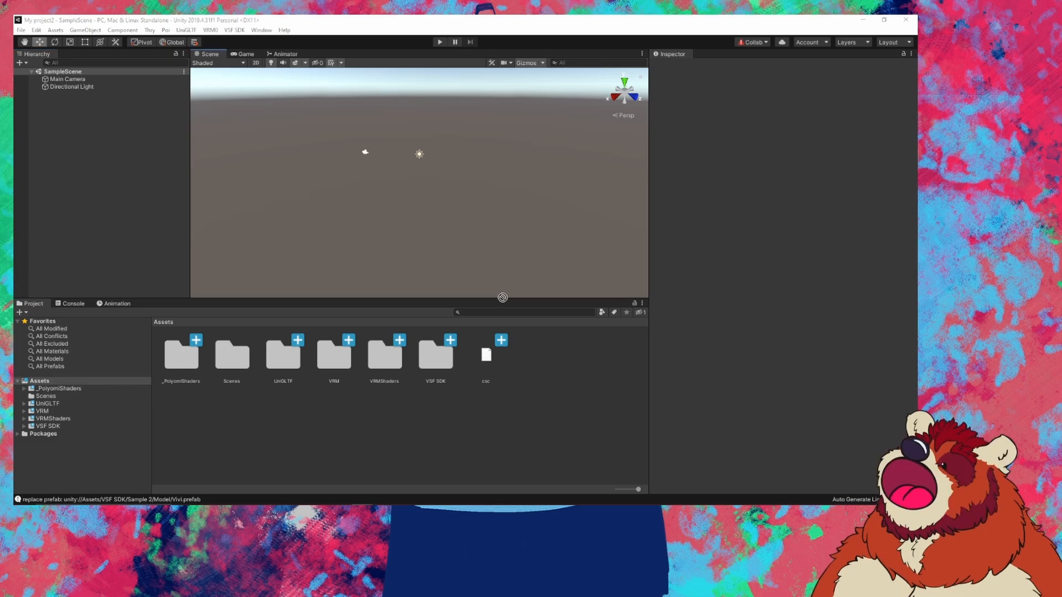
drag(503, 297, 528, 360)
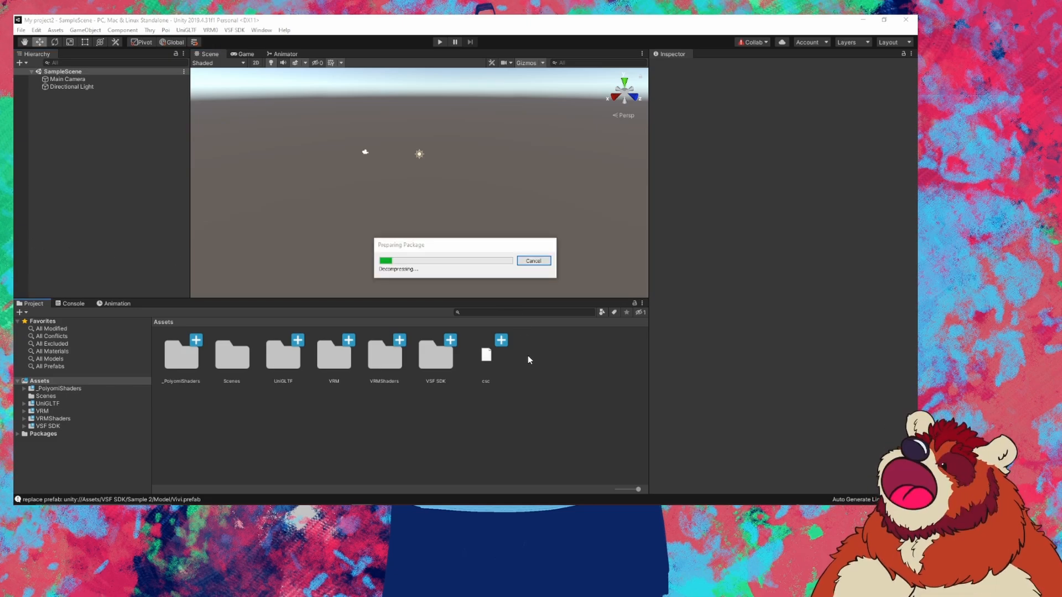
click(852, 422)
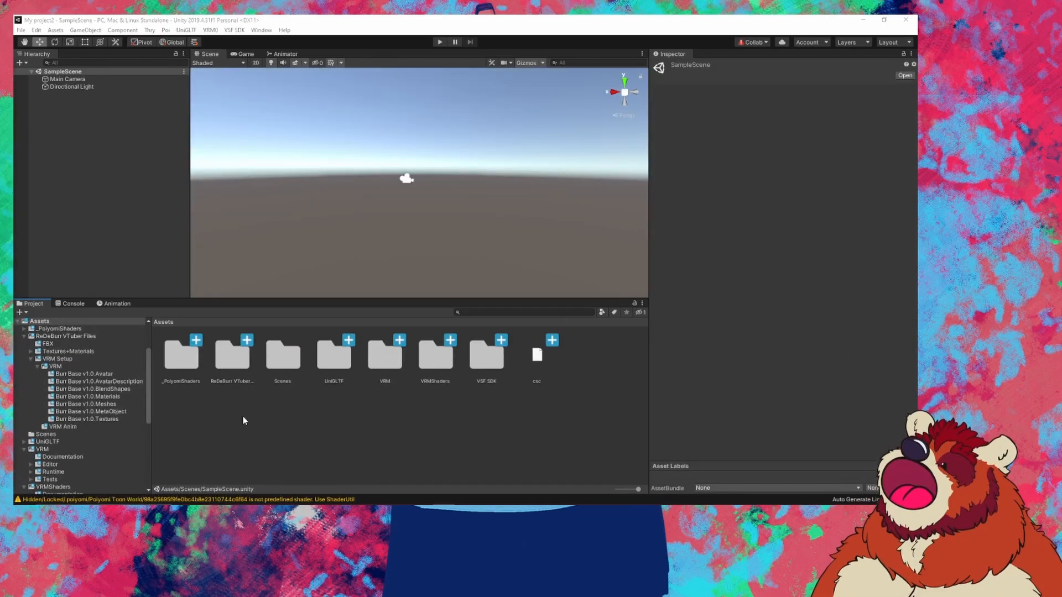
Step: Open the [LOAD ME] ReDeBurr VTuber Setup scene from ReDeBurr VTuber Files and frame the bear avatars
click(233, 360)
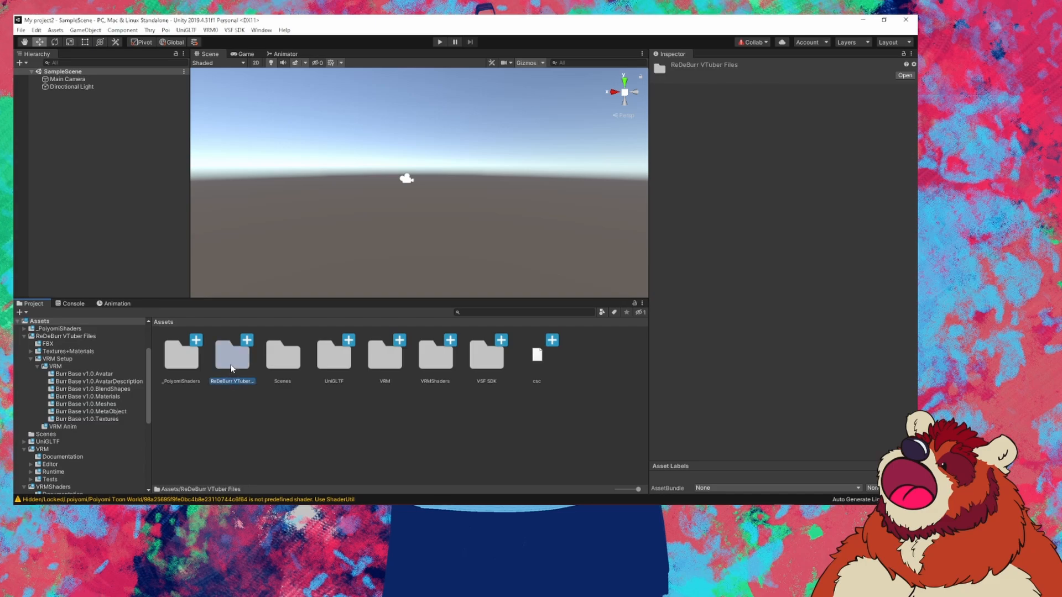
click(241, 402)
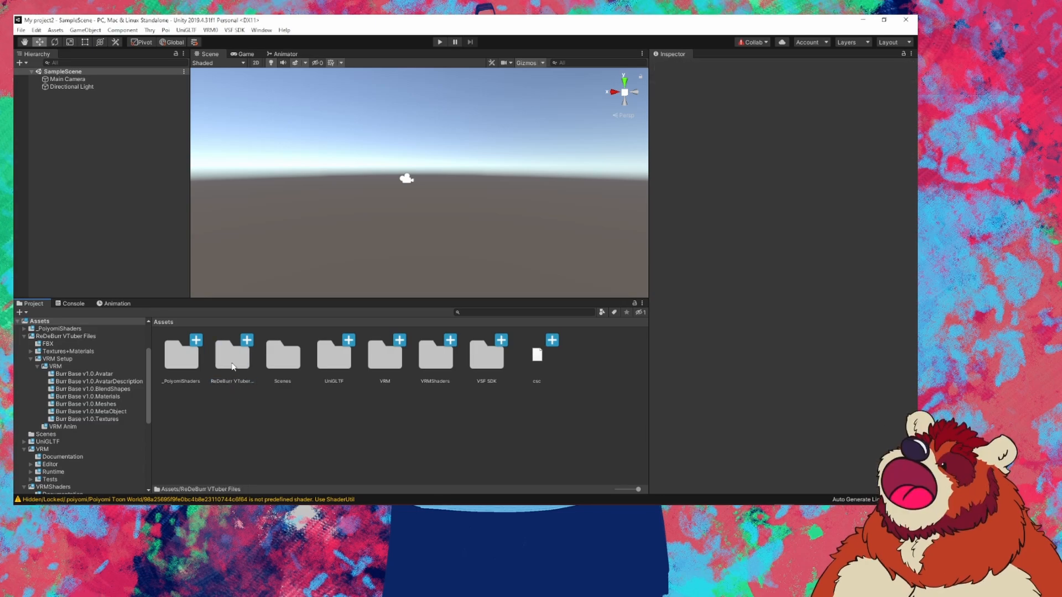
click(233, 362)
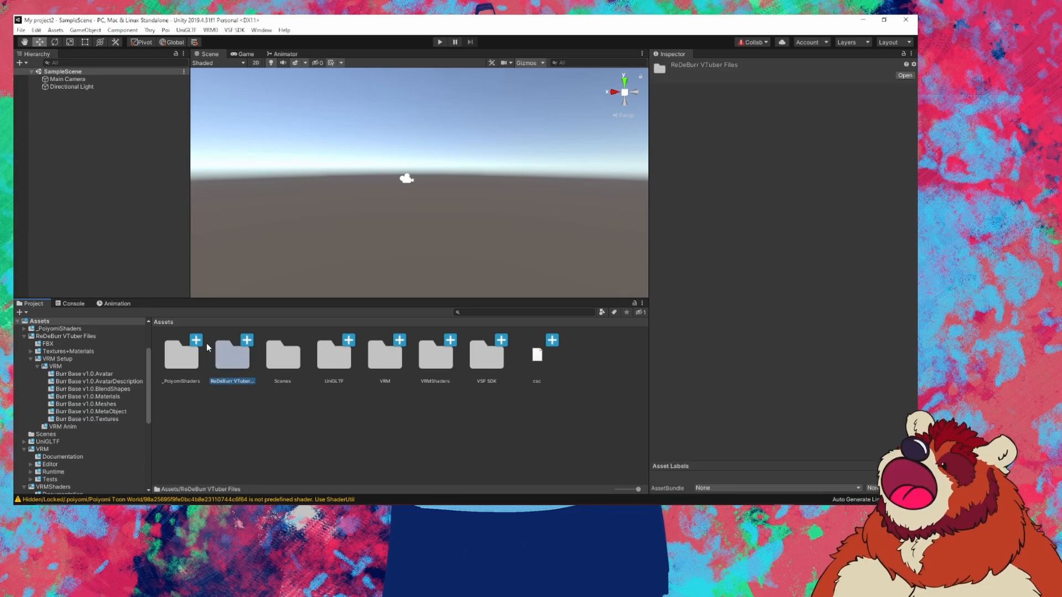
double_click(240, 355)
click(331, 363)
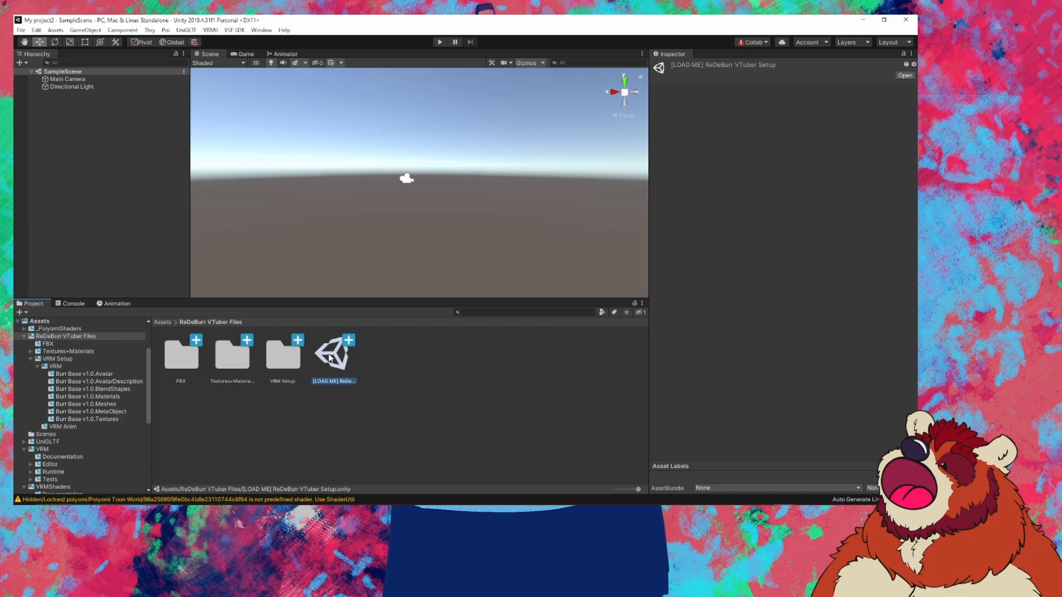
double_click(328, 358)
scroll(425, 245, down, 4)
mouse_move(443, 252)
mouse_down()
mouse_move(83, 237)
mouse_move(847, 246)
mouse_move(136, 245)
mouse_move(479, 244)
mouse_move(434, 244)
mouse_up()
scroll(434, 243, up, 3)
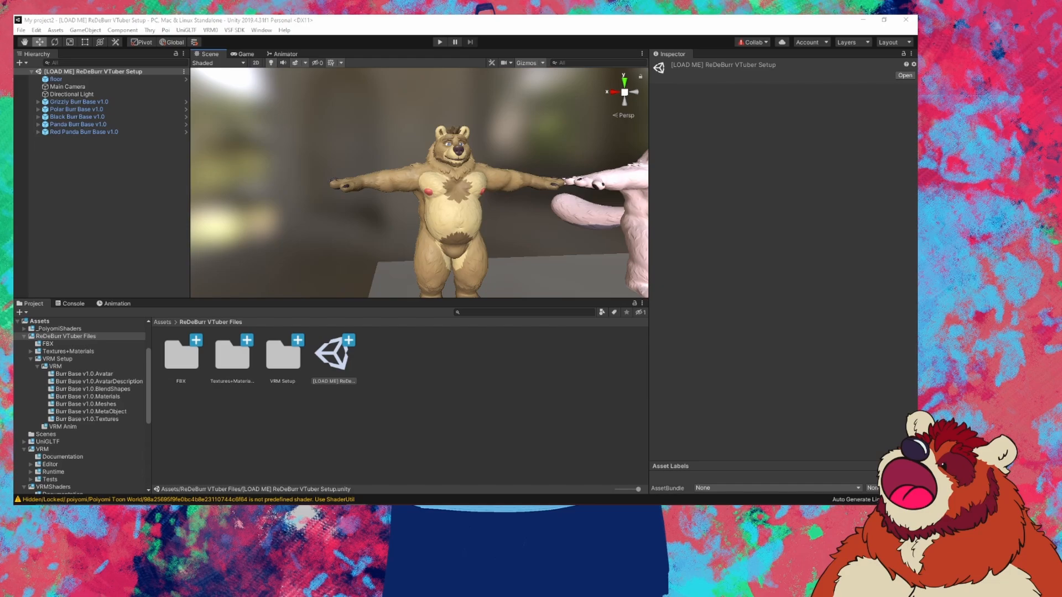
mouse_move(356, 512)
Step: Navigate to VRM Setup > VRM > Burr Base v1.0.BlendShapes and show Bashful in Explorer
click(300, 429)
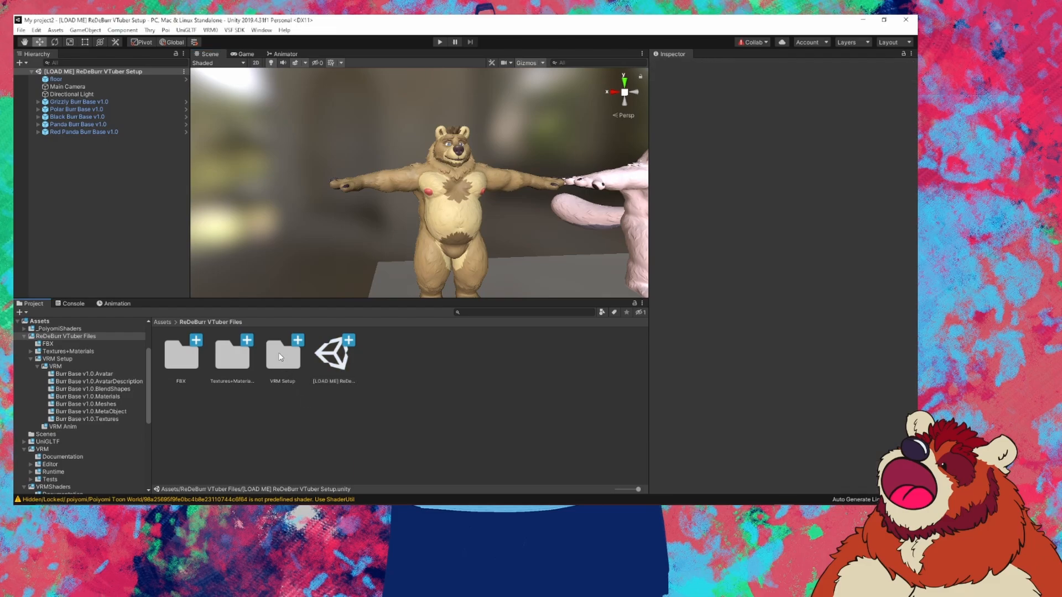
click(278, 356)
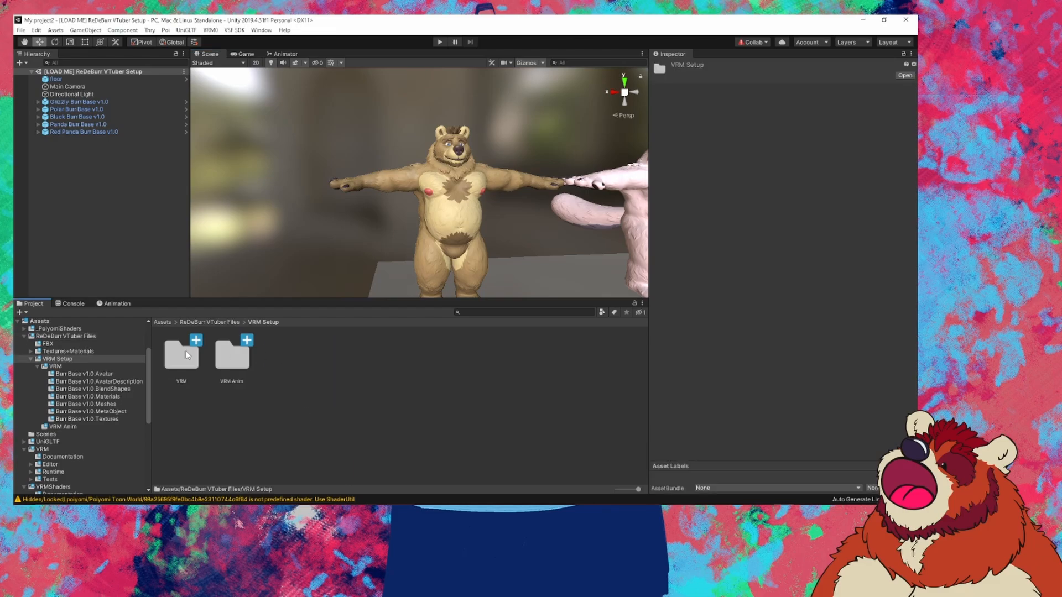
double_click(186, 354)
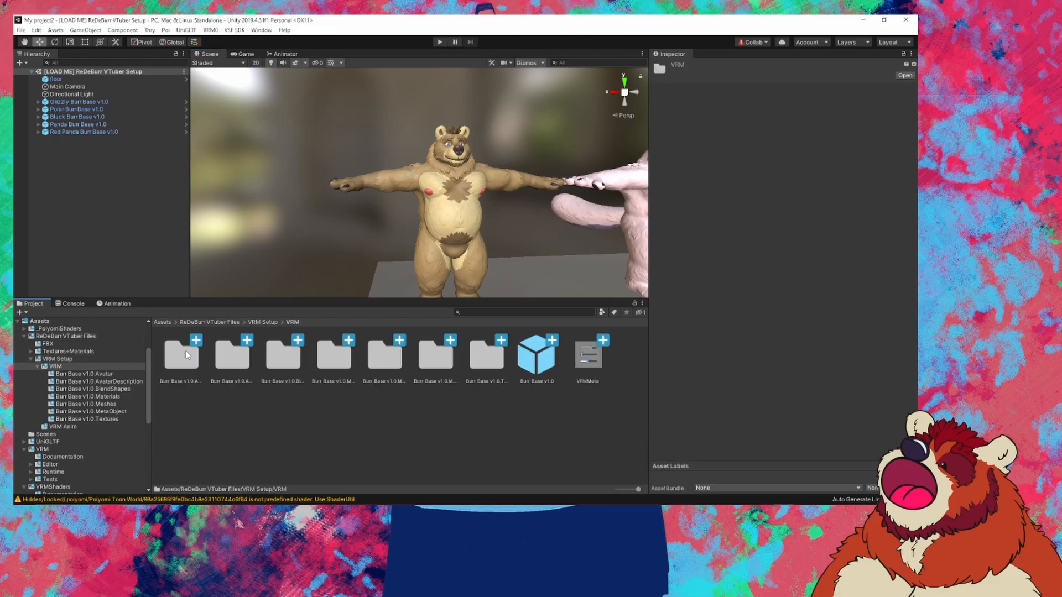
click(280, 355)
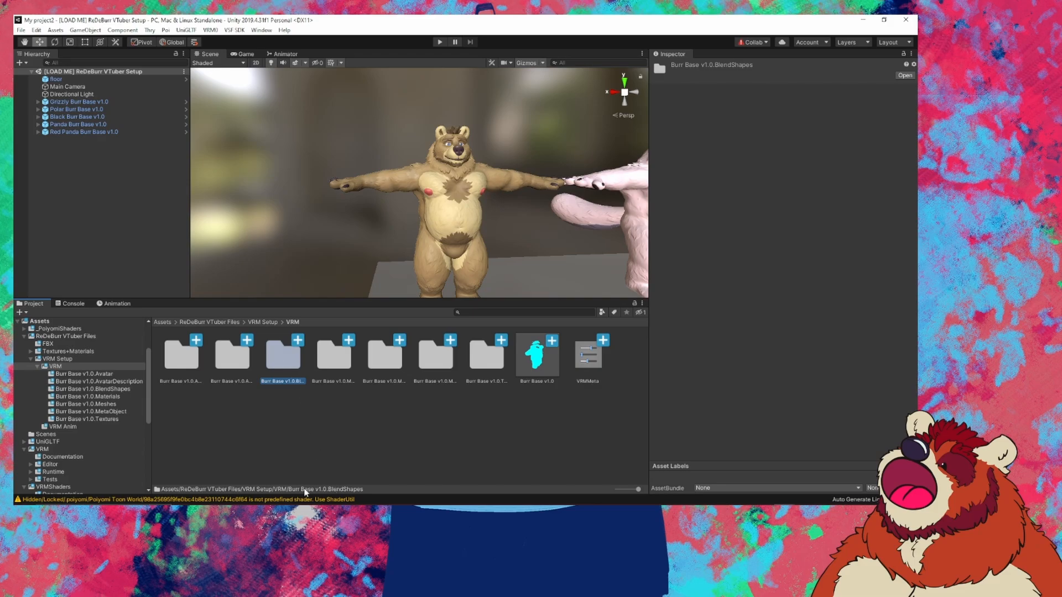
double_click(289, 359)
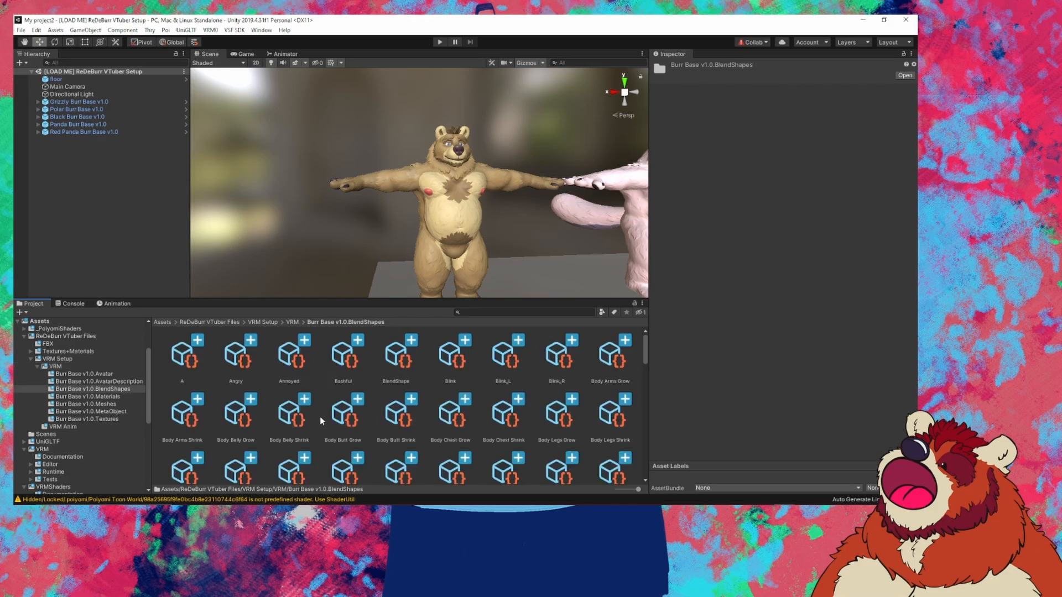
right_click(352, 370)
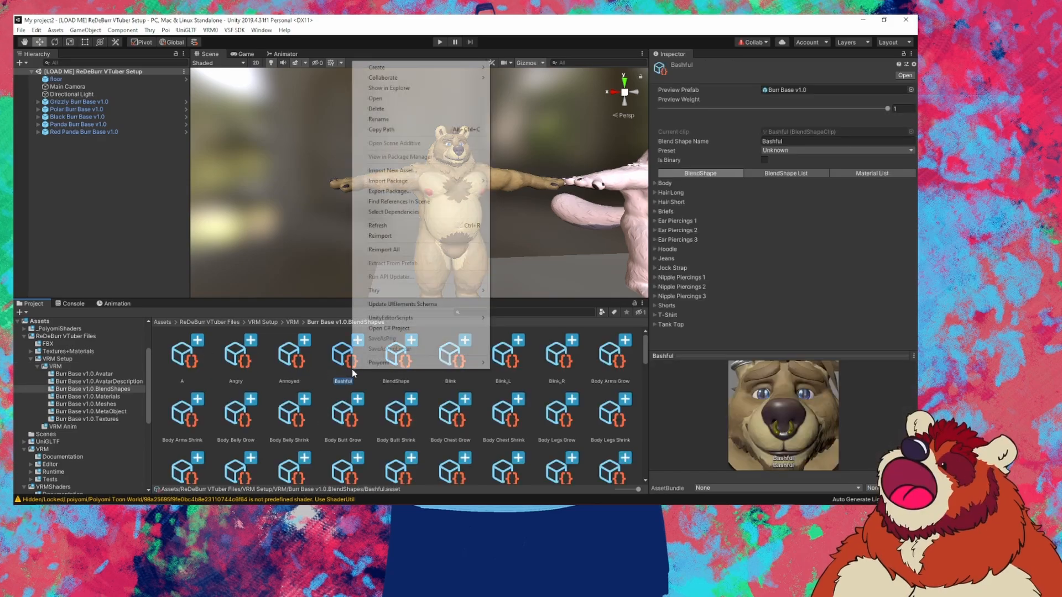
click(413, 88)
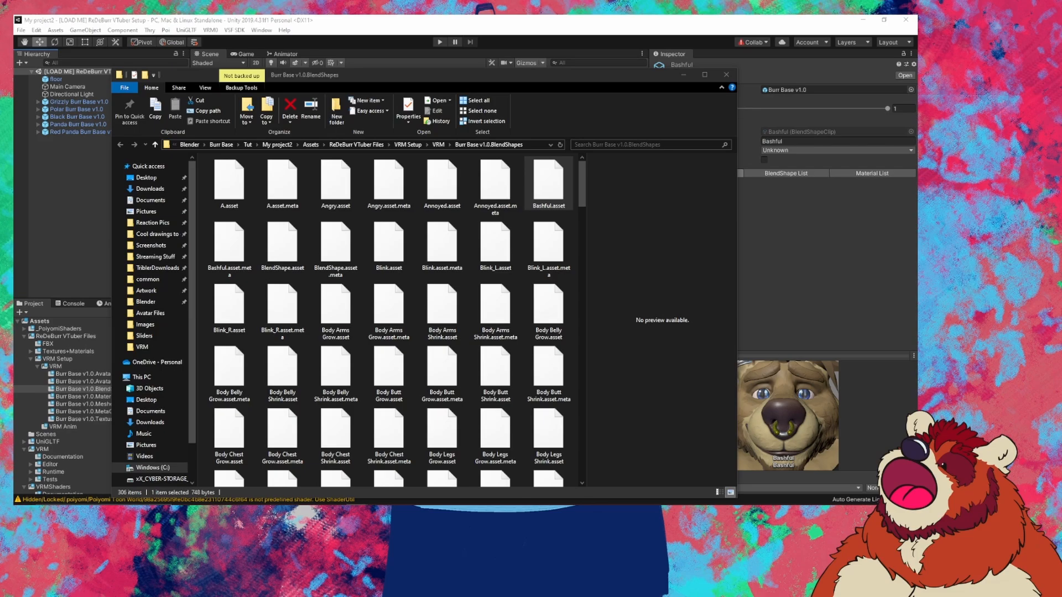
Step: Paste the two copied BlendShape files into the BlendShapes folder, replacing the existing ones
click(575, 256)
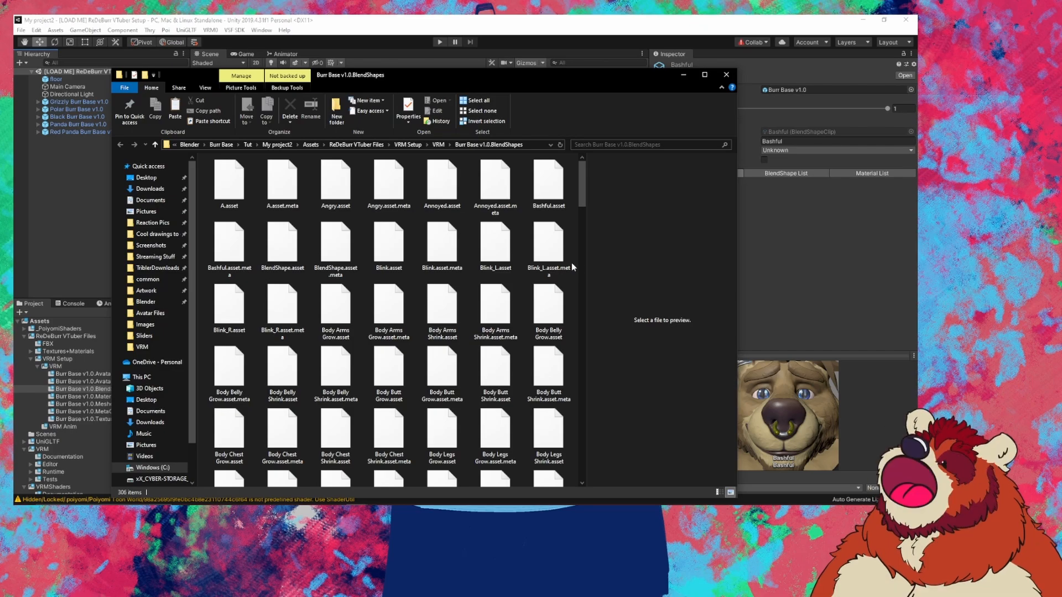
key(ctrl+v)
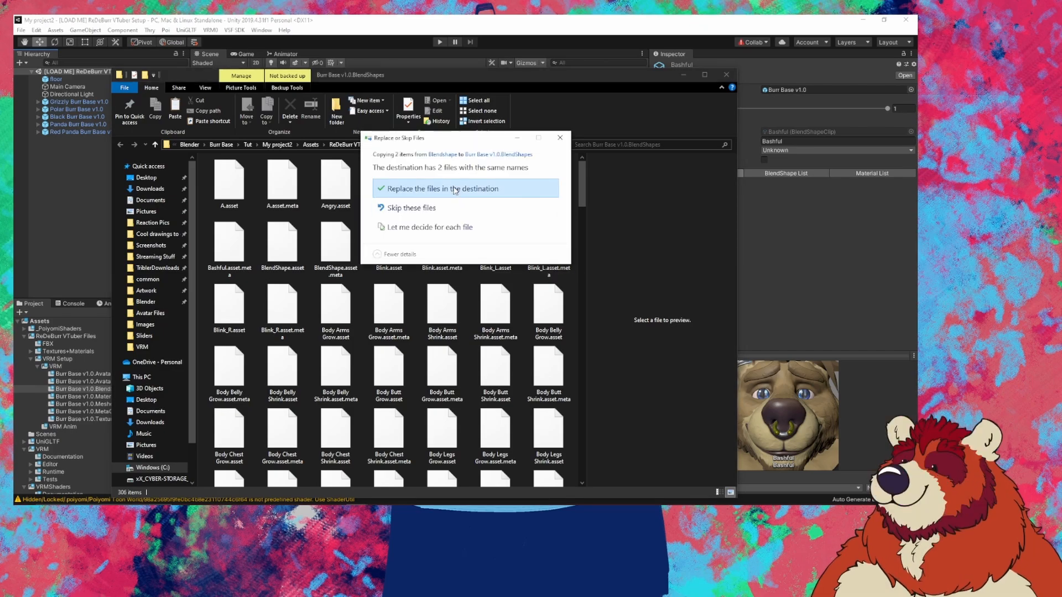
click(455, 189)
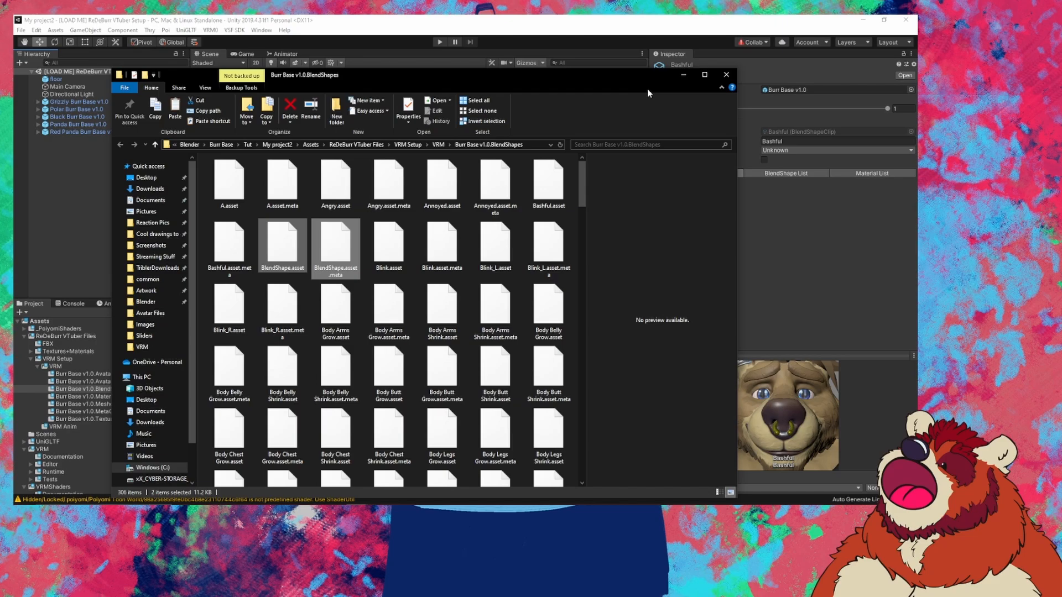
Step: Back in Unity, open the BlendShape clip list and preview EyeLookDownLeft
click(683, 76)
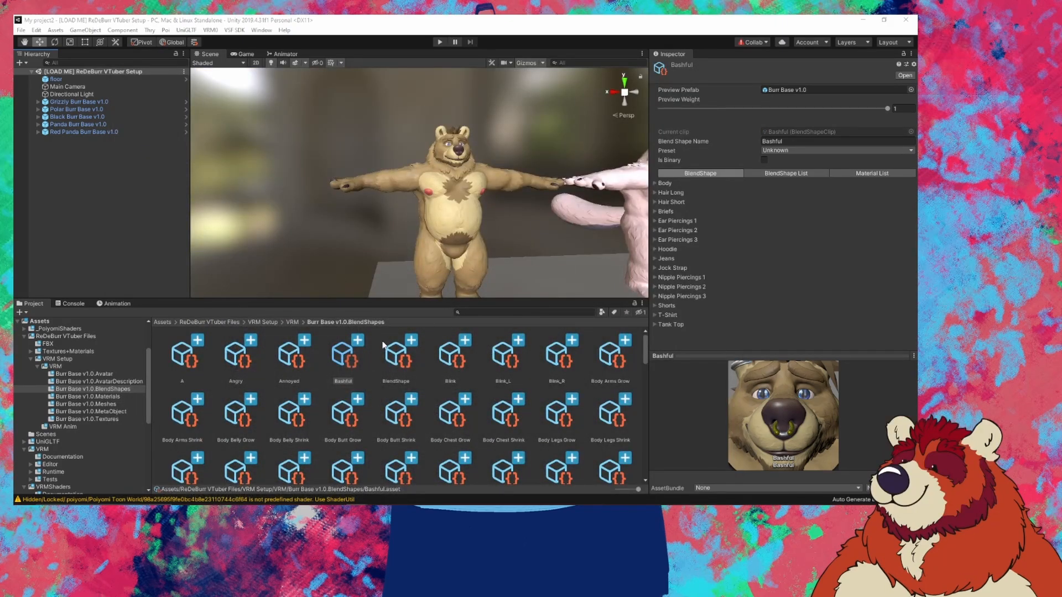
click(395, 361)
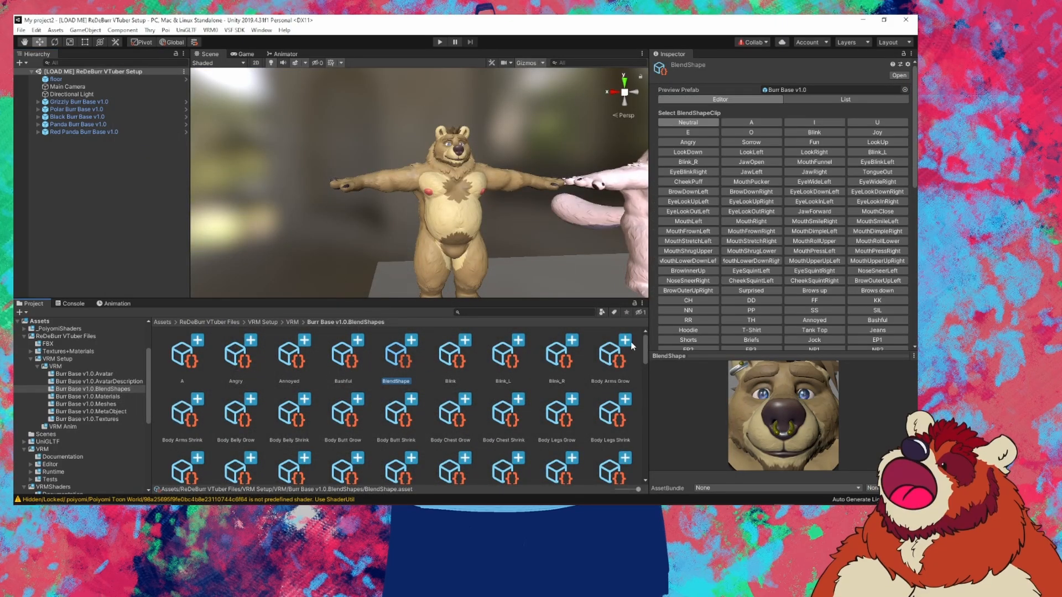
click(804, 192)
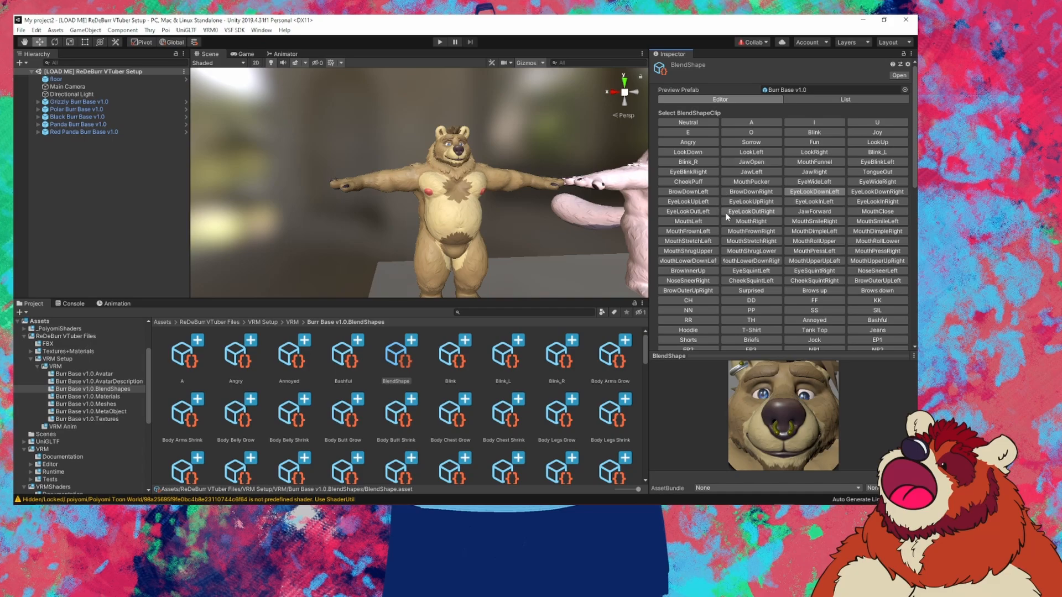
Step: Preview EyeLookOutRight, MouthPucker, JawOpen, EyeLookInLeft, JawForward, MouthPressLeft and MouthLowerDownRight expressions
click(750, 213)
click(751, 183)
click(754, 163)
click(803, 202)
click(810, 212)
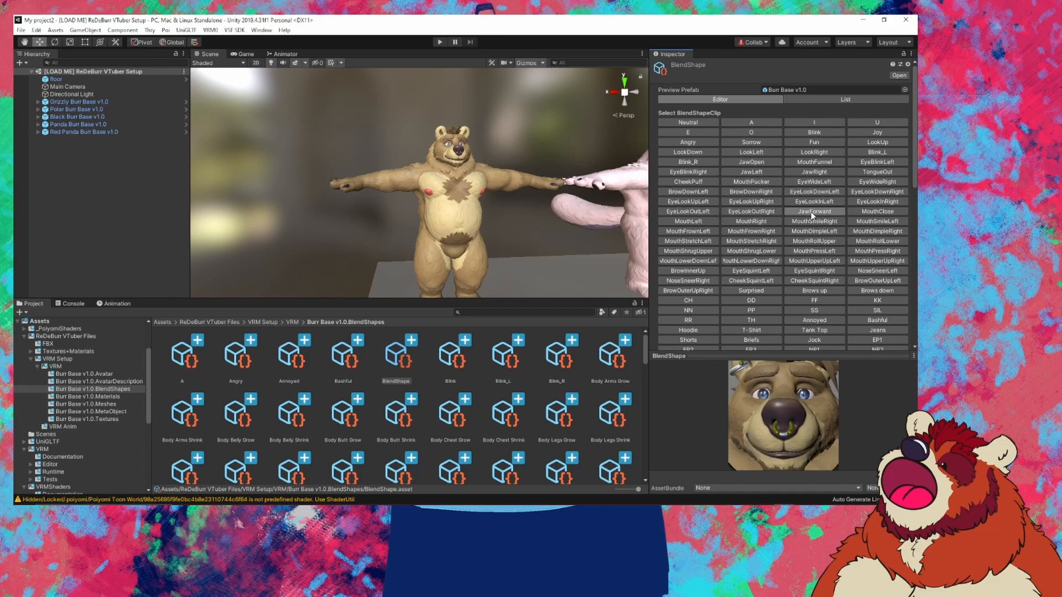
click(796, 251)
click(759, 264)
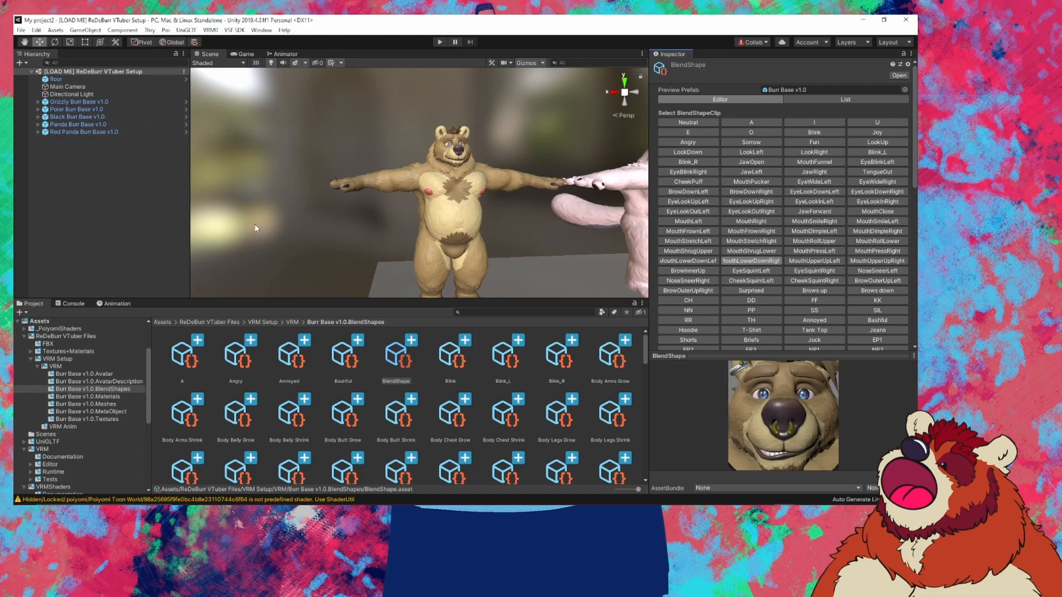
Step: Return to the VRM folder and select the Grizzly Burr Base v1.0 avatar in the scene
click(291, 323)
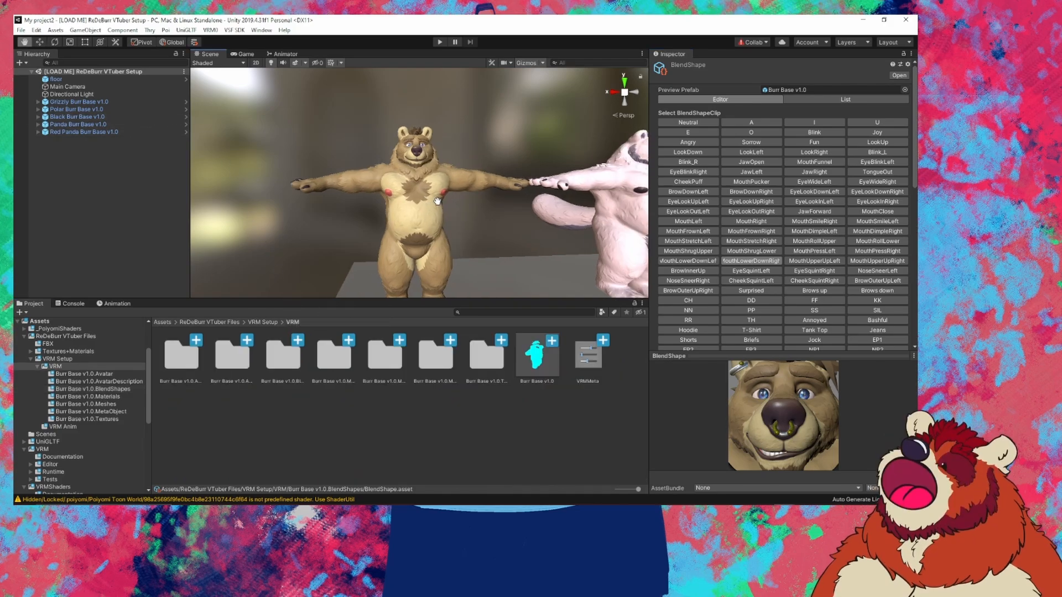
scroll(459, 206, up, 3)
mouse_move(528, 205)
mouse_down()
mouse_move(306, 202)
mouse_move(540, 205)
mouse_move(514, 205)
mouse_up()
click(418, 225)
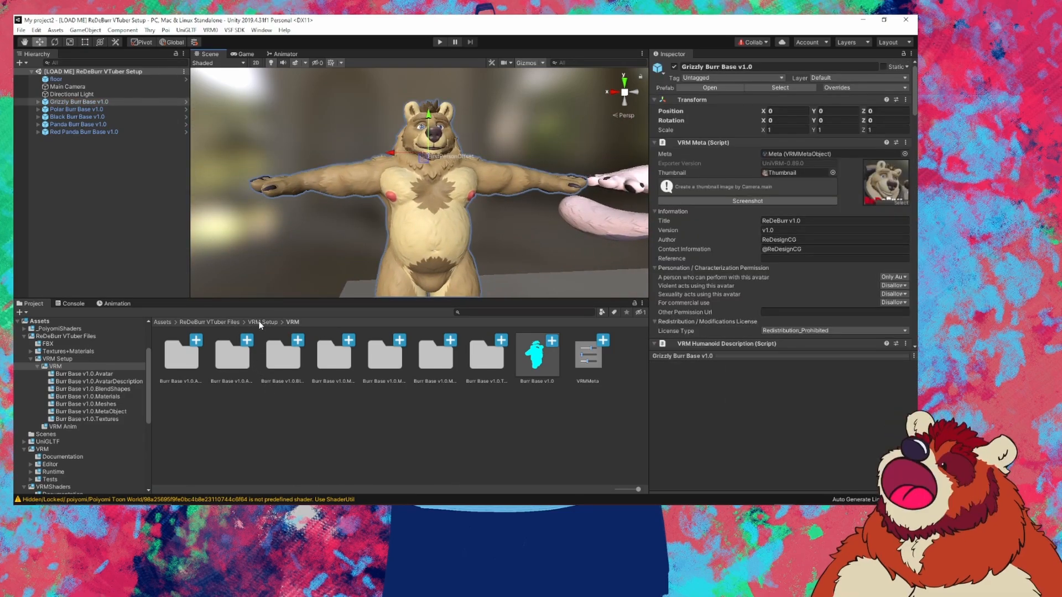
Step: Open Textures+Materials and inspect the Clothing Test Albedo and Test Albedo textures
click(227, 323)
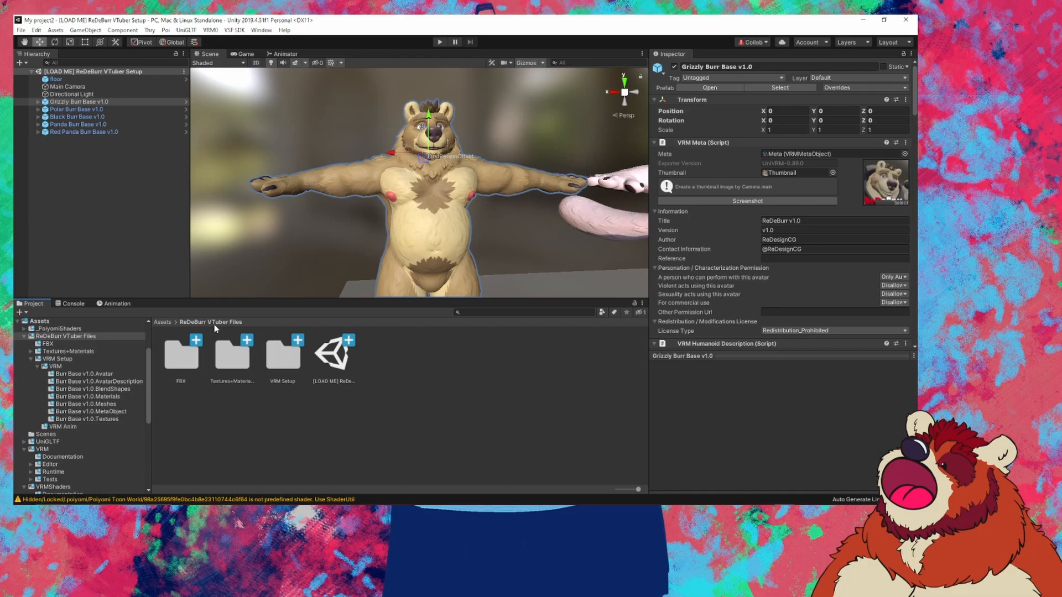
double_click(232, 359)
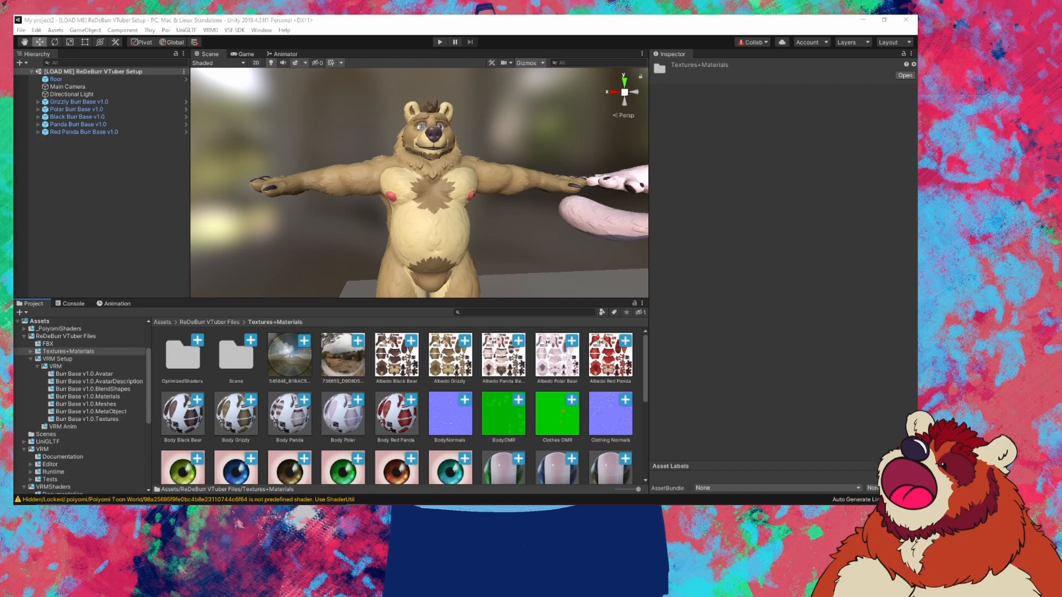
click(183, 355)
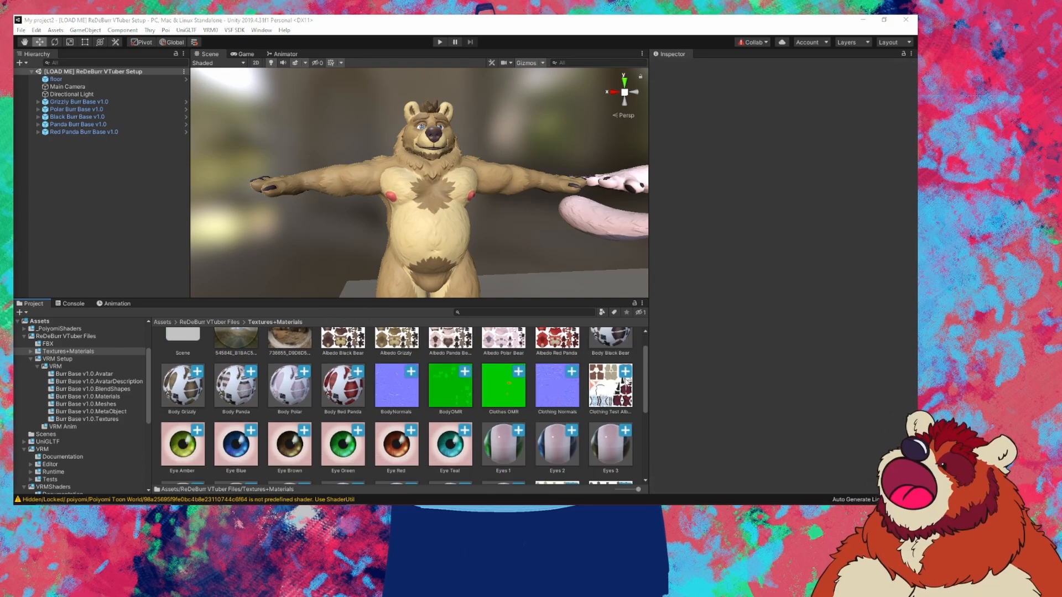
click(610, 382)
scroll(611, 381, down, 1)
scroll(610, 380, down, 3)
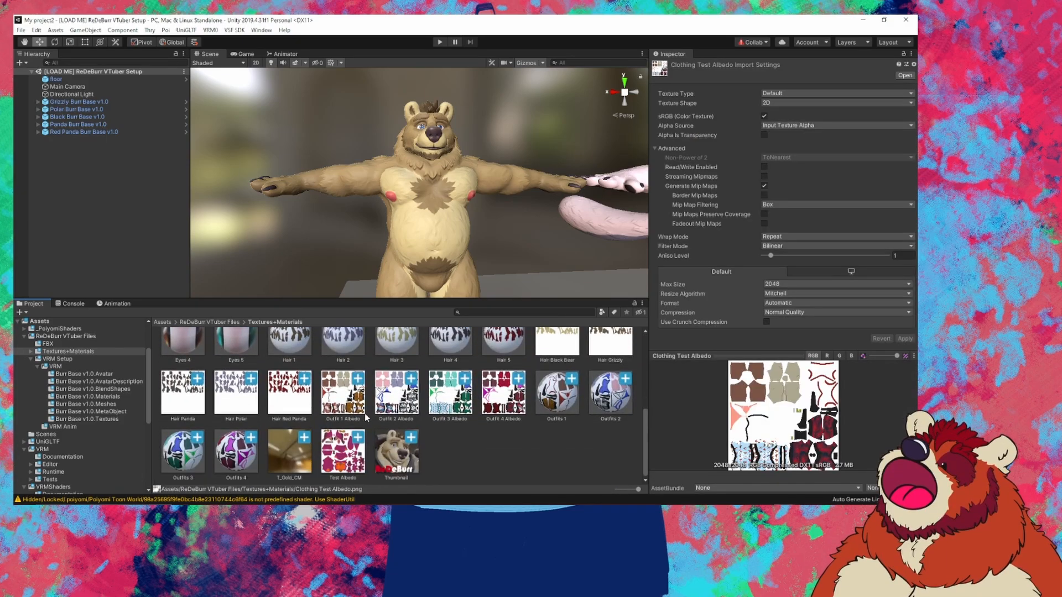
click(350, 456)
scroll(439, 439, up, 2)
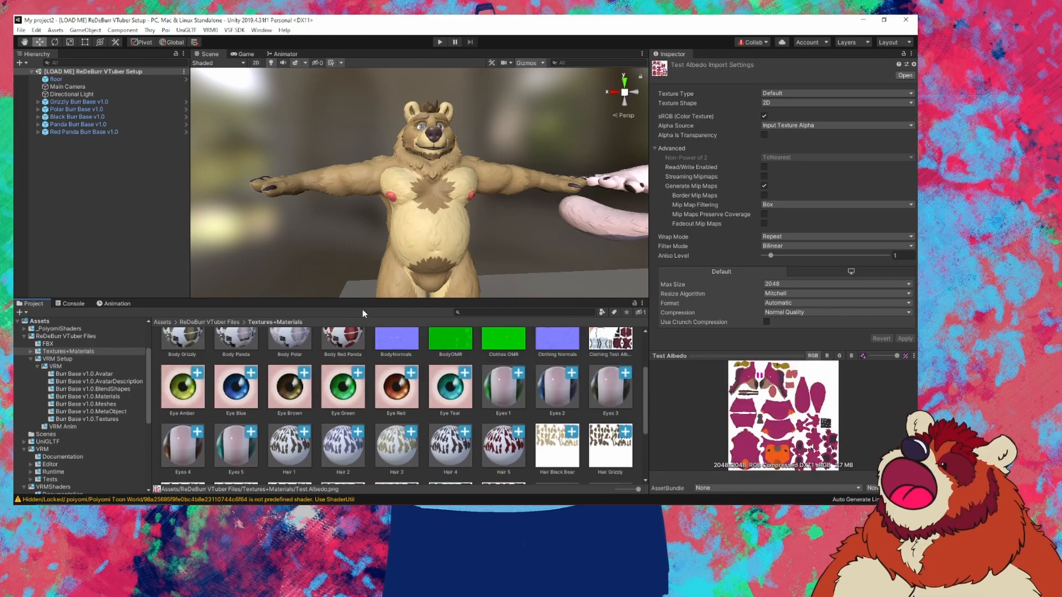
click(42, 103)
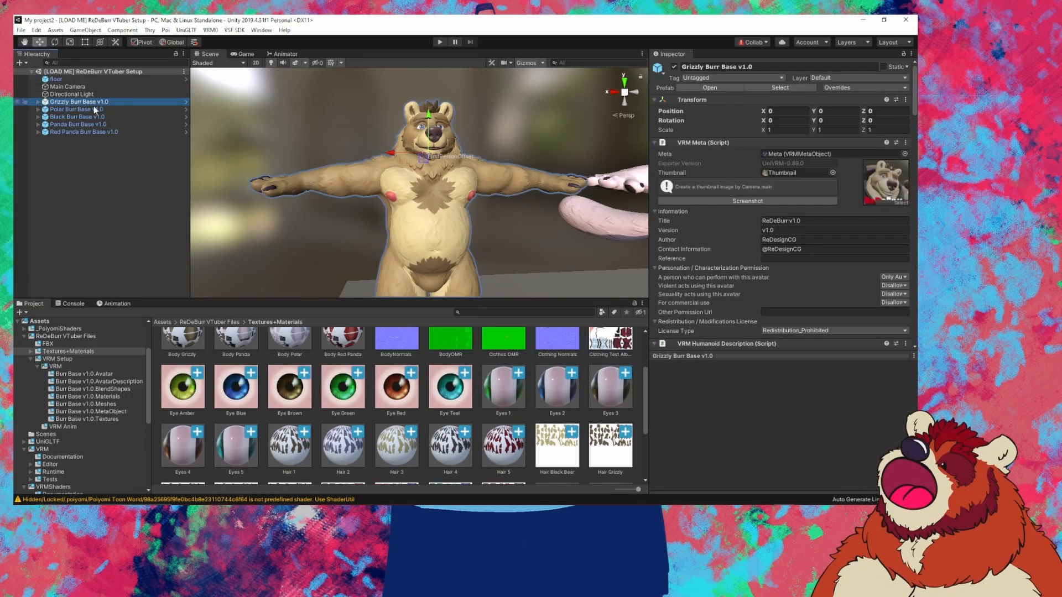
Step: Expand Grizzly Burr Base v1.0 in the Hierarchy and select its Body mesh
click(39, 102)
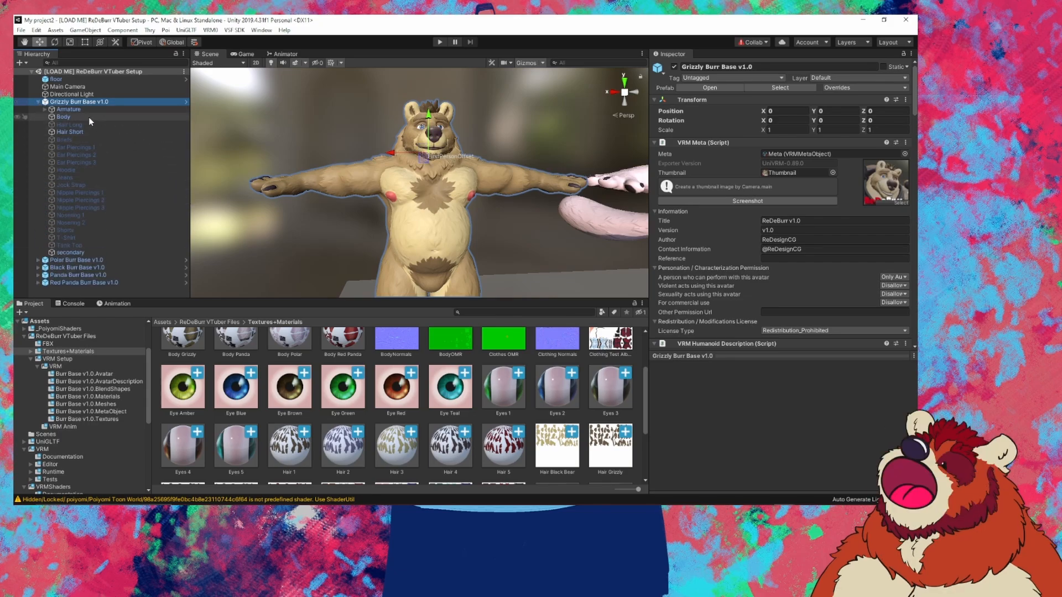
click(38, 104)
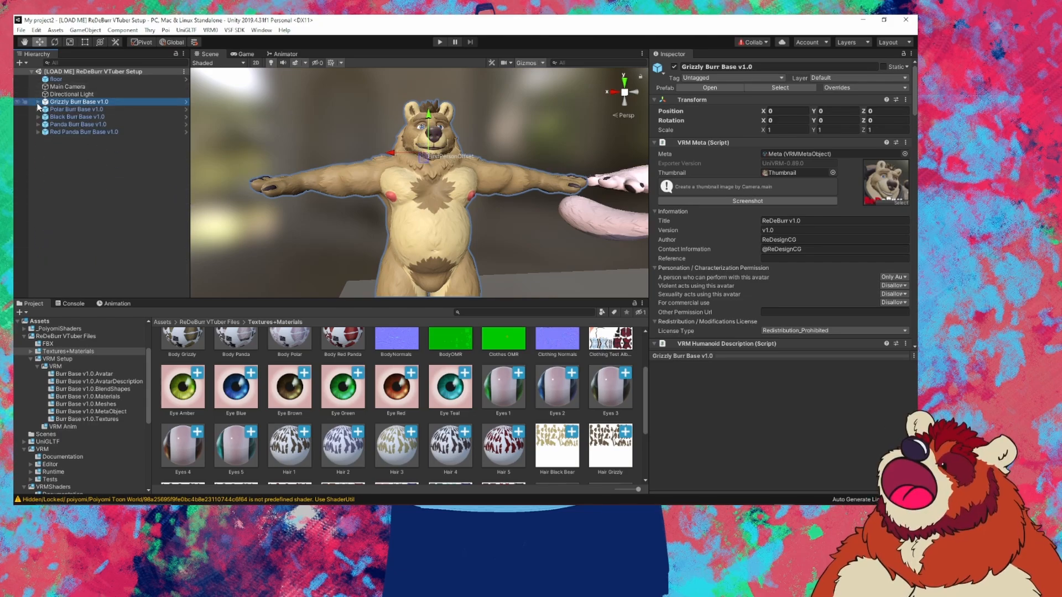
click(38, 105)
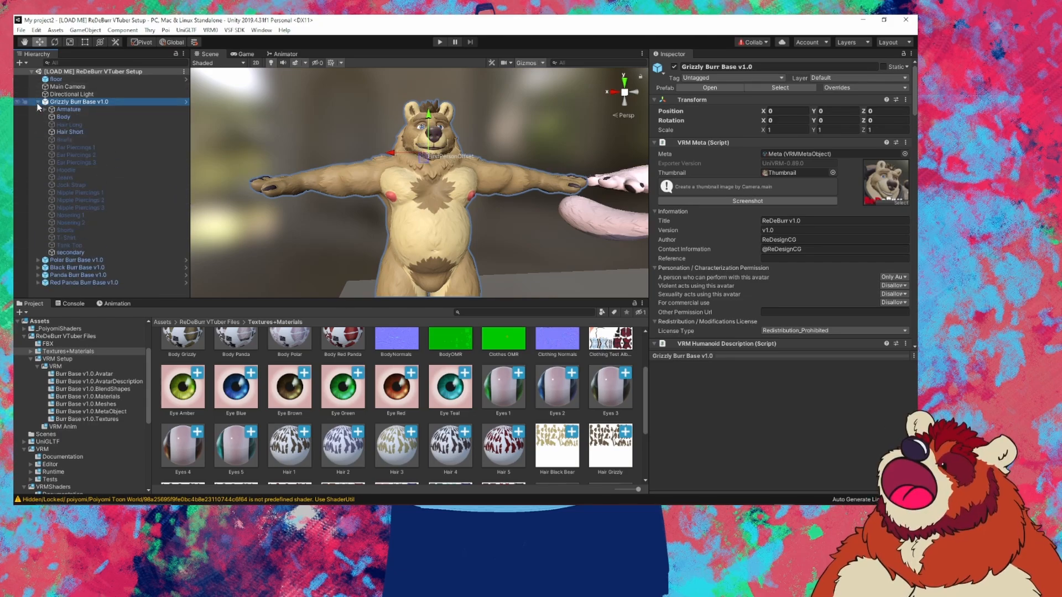
click(65, 117)
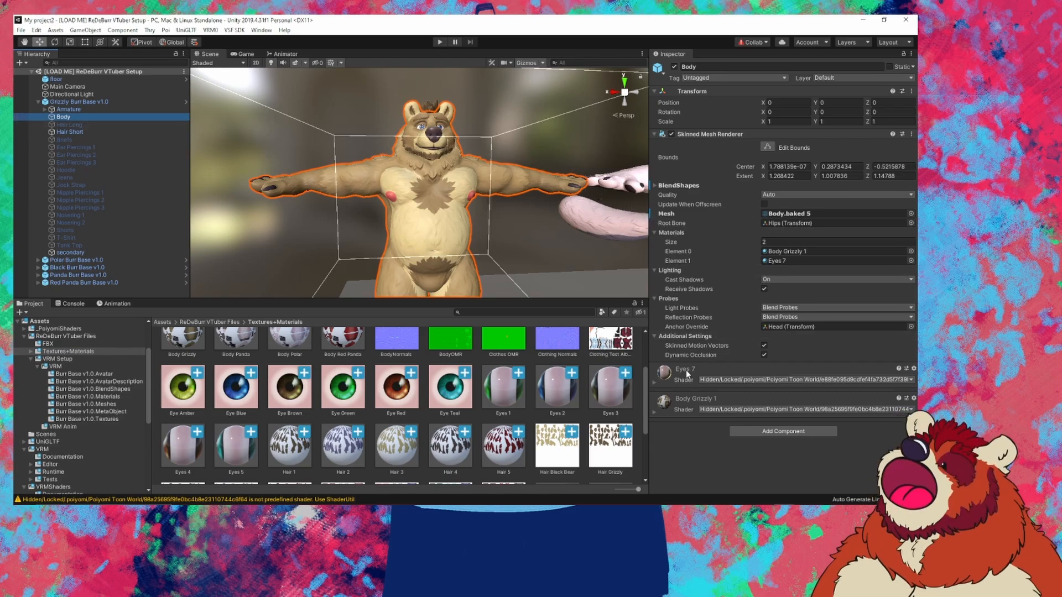
Step: Unlock the Body Grizzly 1 material's shader for editing
click(654, 412)
scroll(694, 400, down, 3)
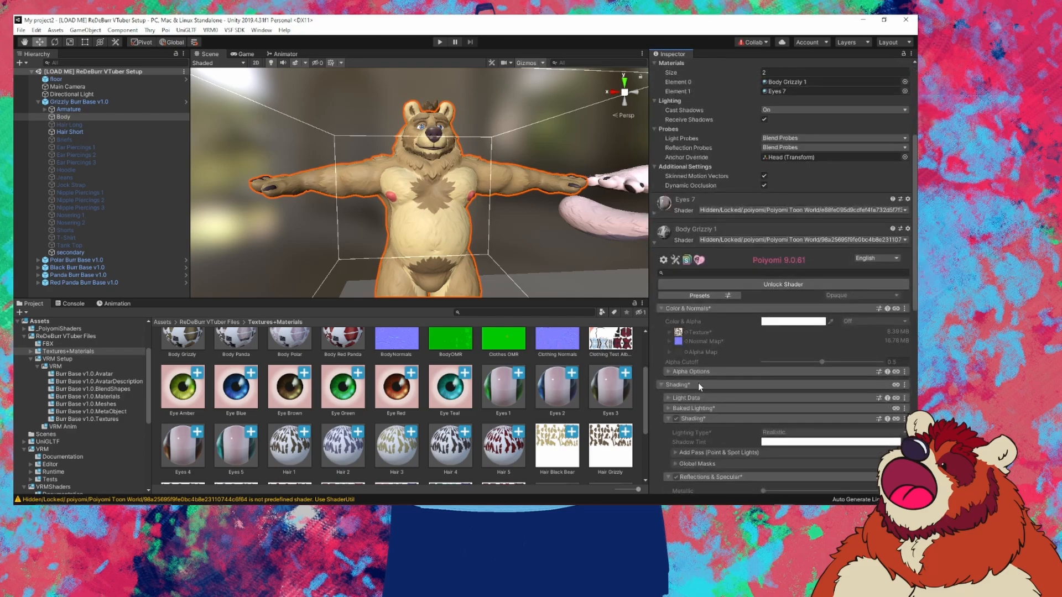
scroll(723, 330, down, 2)
click(775, 200)
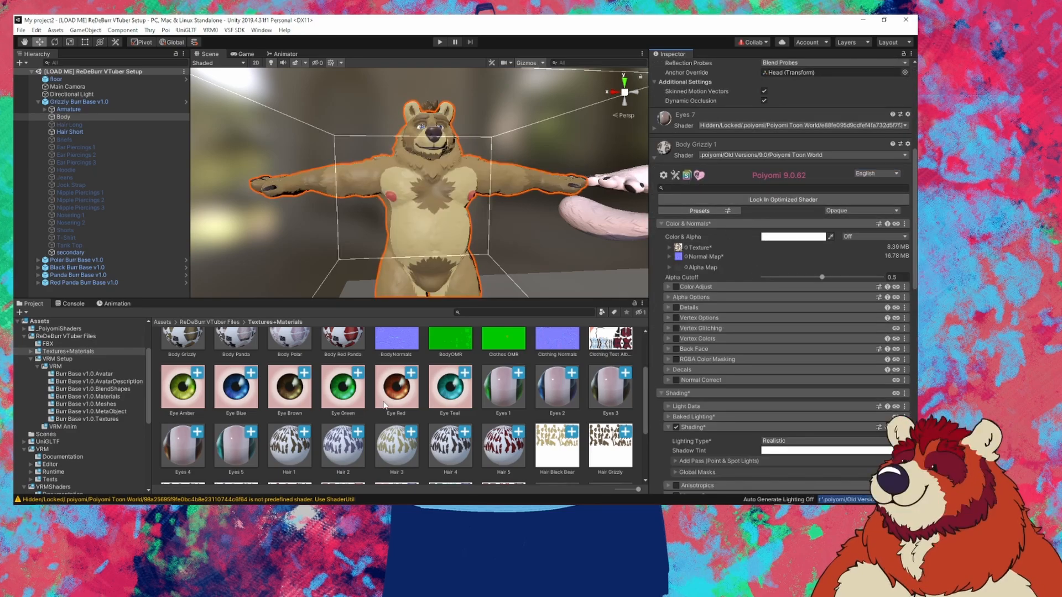
Step: Find the Test Albedo texture, reselect the Body mesh and pin its material in the Inspector
scroll(412, 378, up, 3)
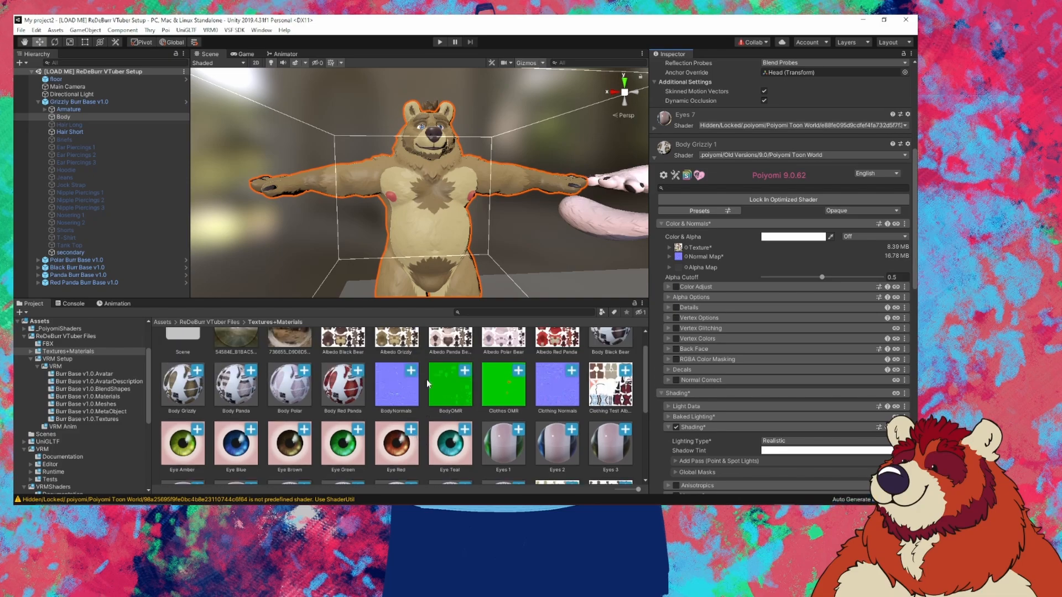
scroll(532, 365, down, 10)
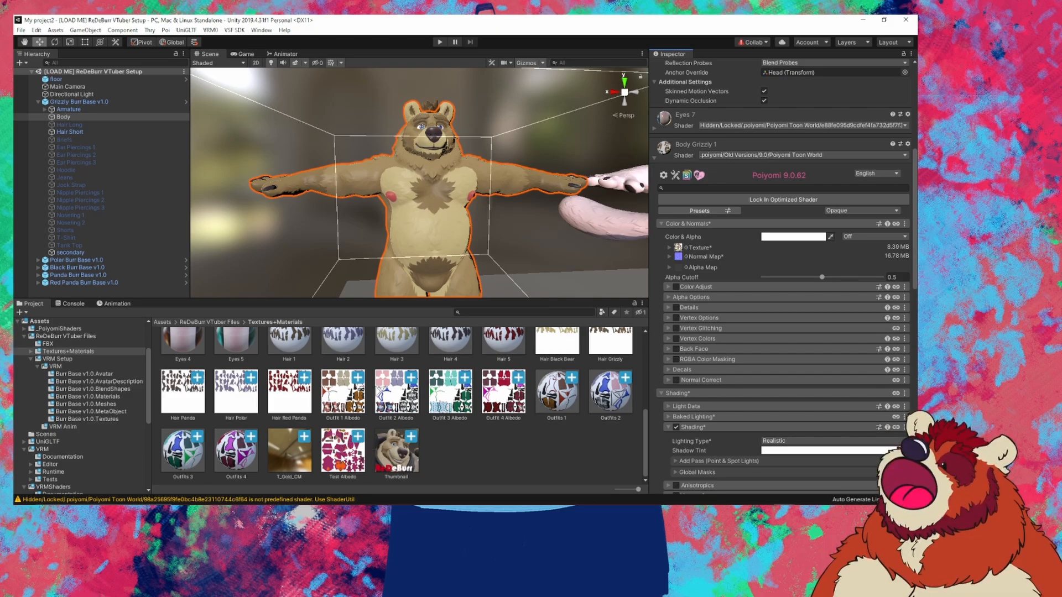
click(342, 453)
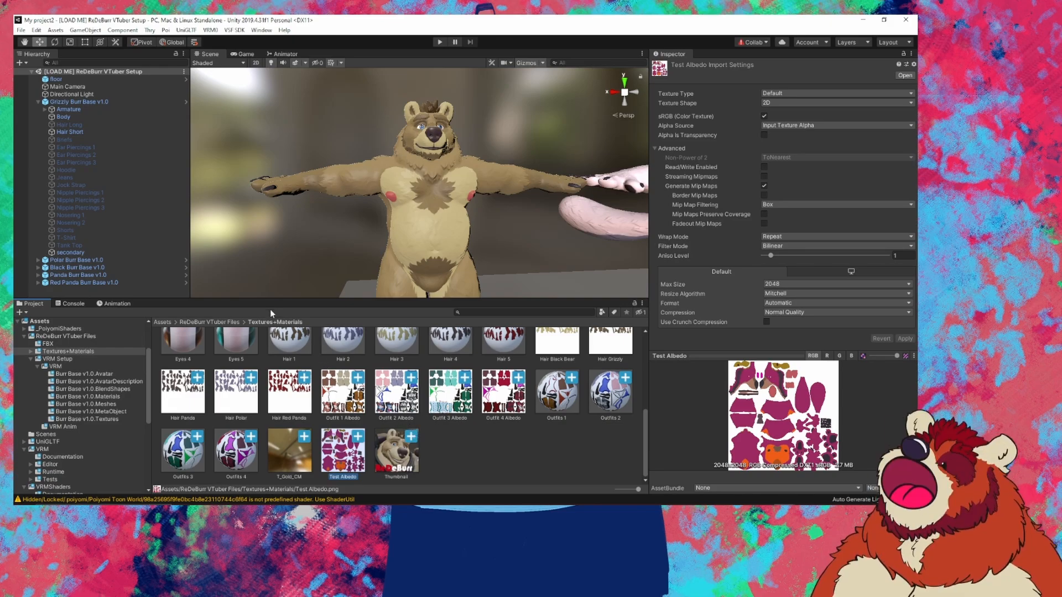
scroll(407, 334, up, 3)
click(64, 117)
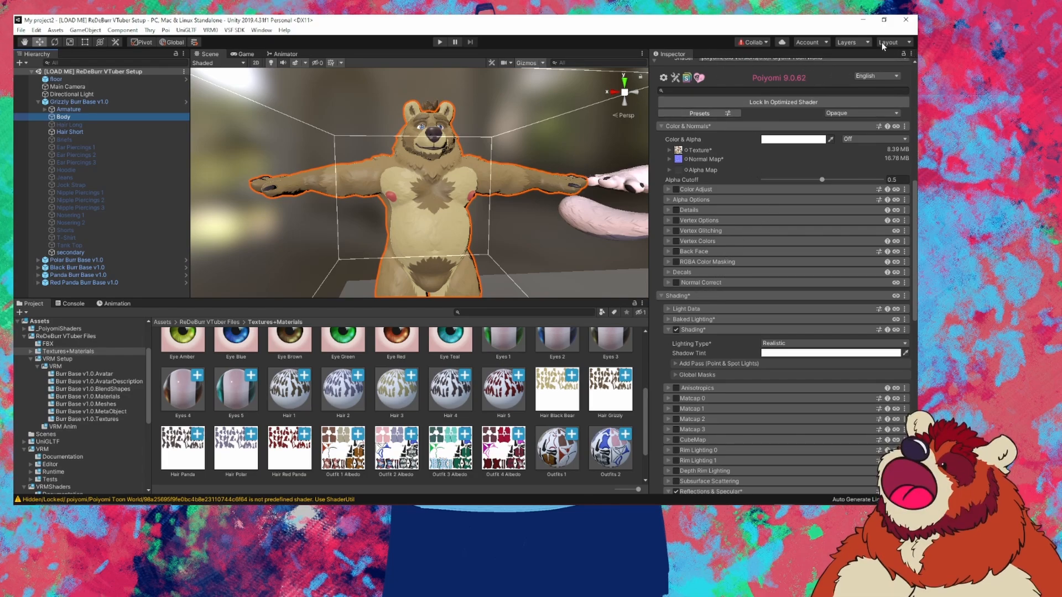
click(904, 55)
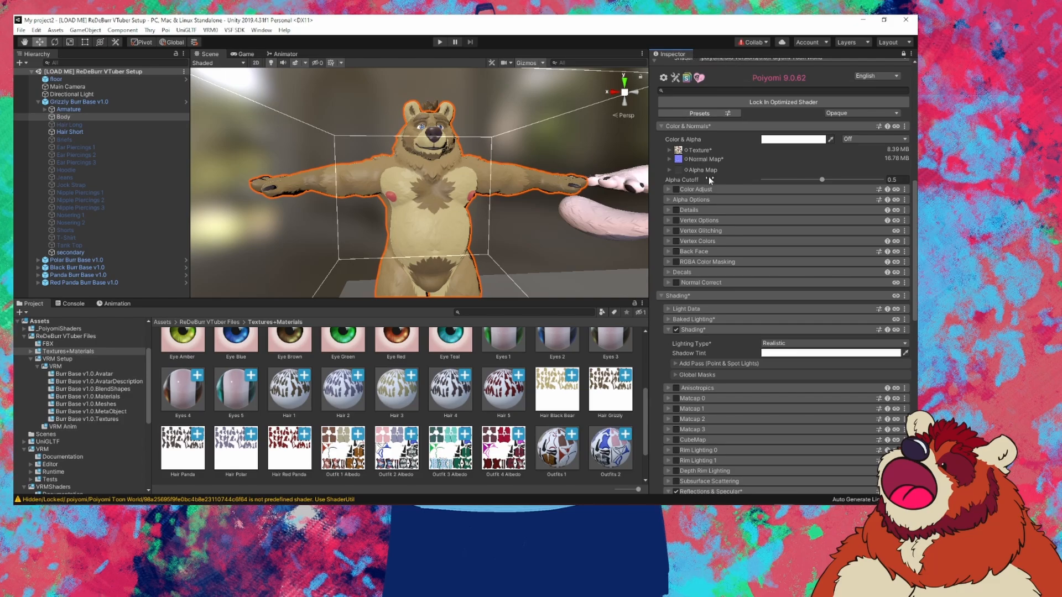
scroll(475, 465, down, 3)
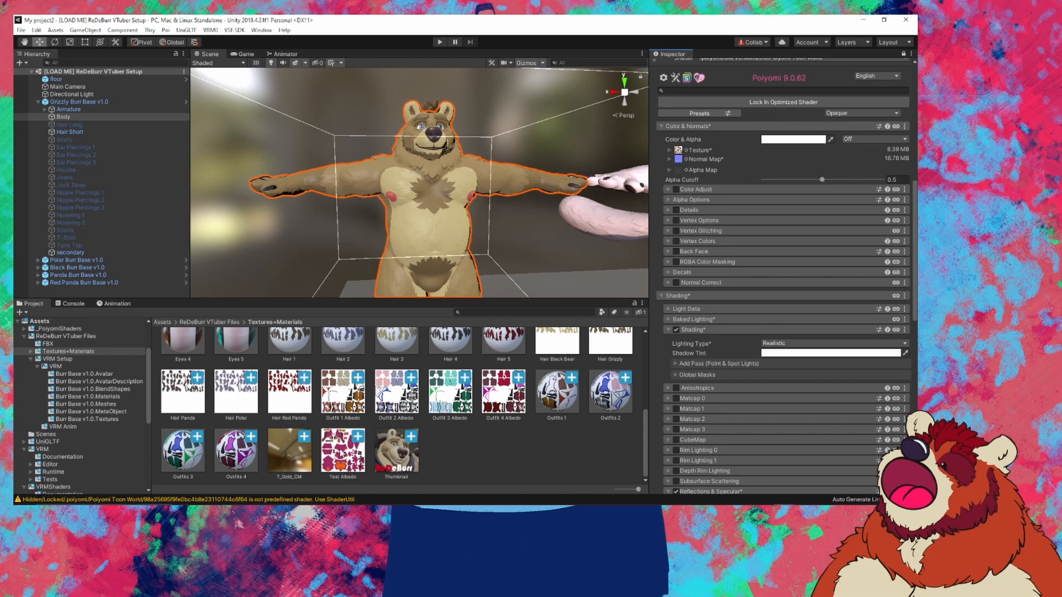
Step: Drop Test Albedo into the Body material's Texture slot, turning the bear pink and orange
click(340, 453)
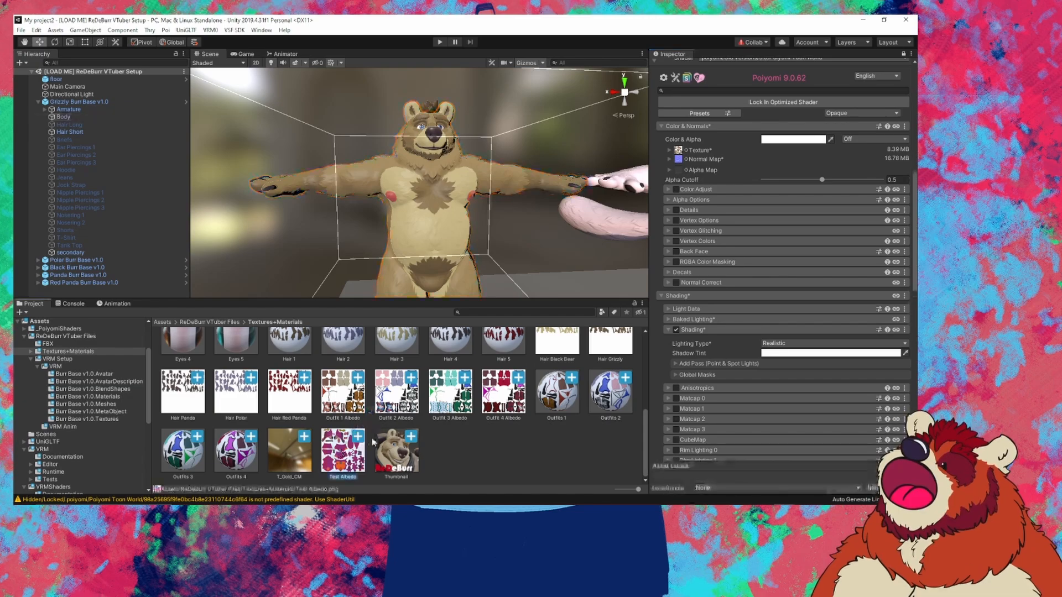
click(381, 445)
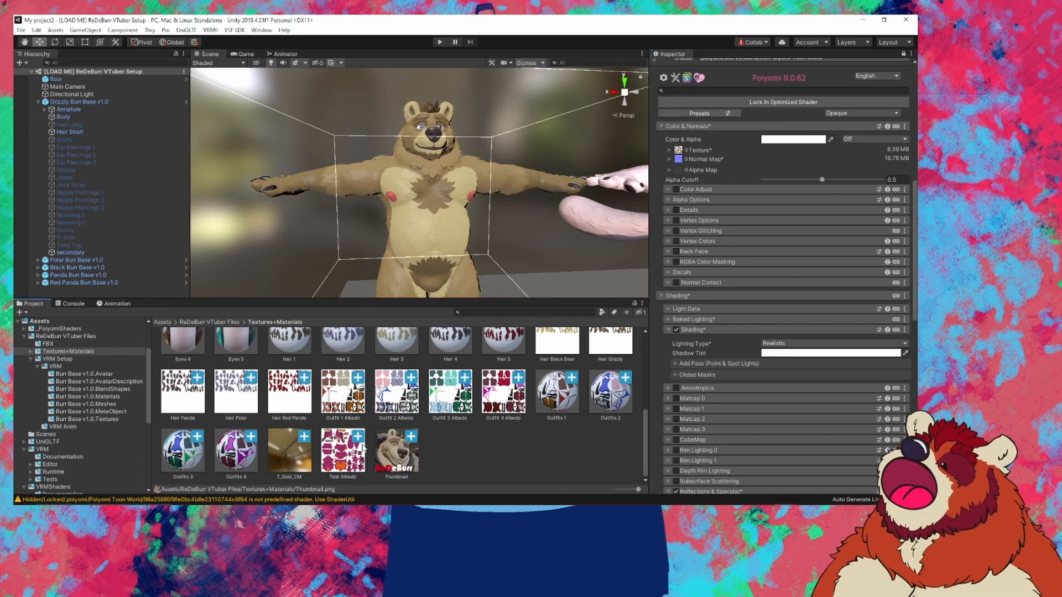
drag(338, 457, 681, 153)
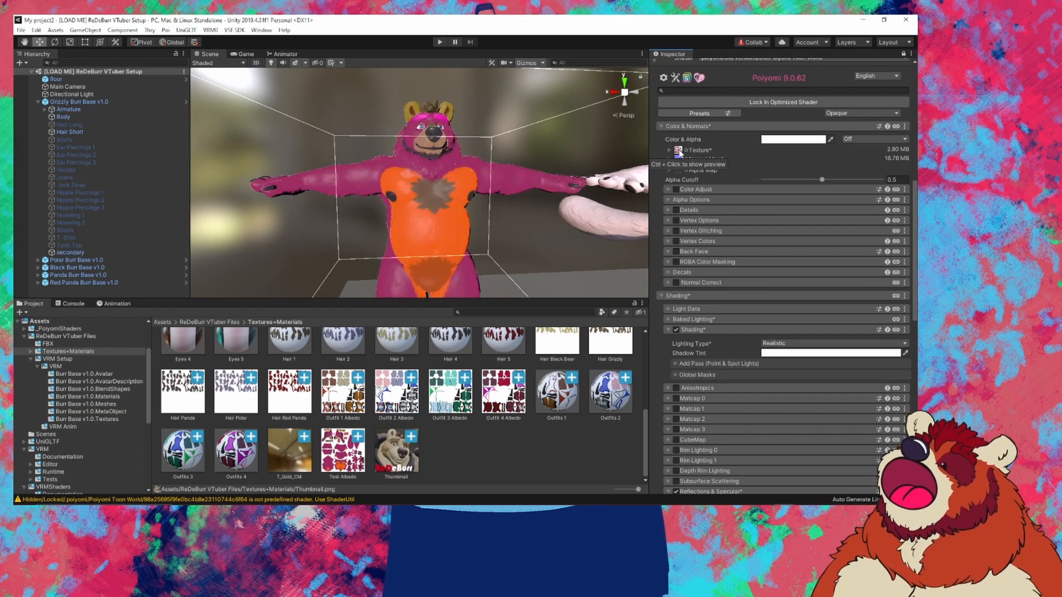
mouse_move(443, 192)
mouse_down()
mouse_move(422, 179)
mouse_move(474, 174)
mouse_move(458, 179)
mouse_up()
scroll(423, 179, up, 4)
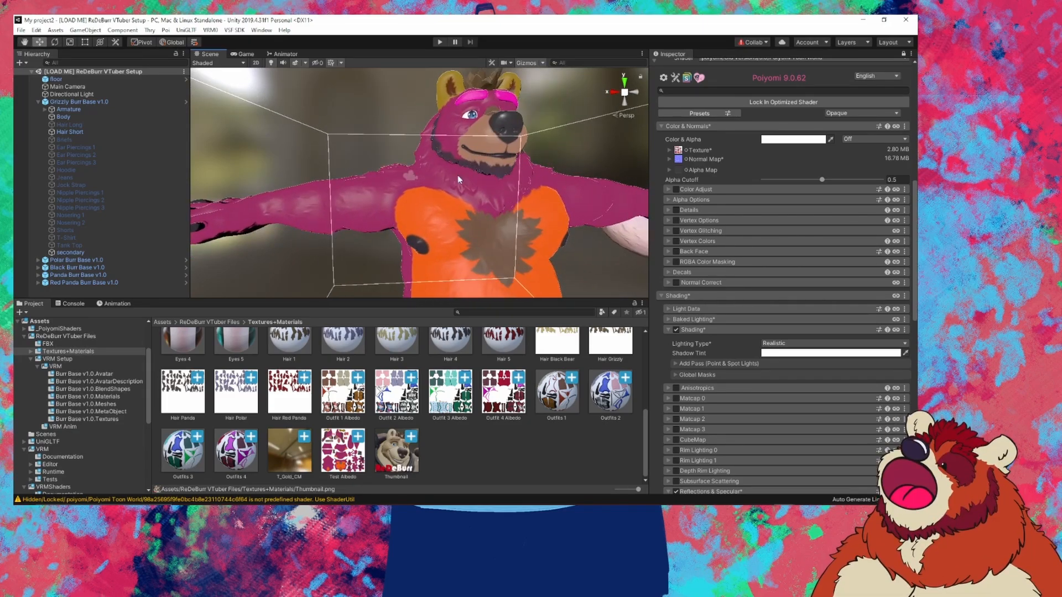
scroll(457, 174, down, 4)
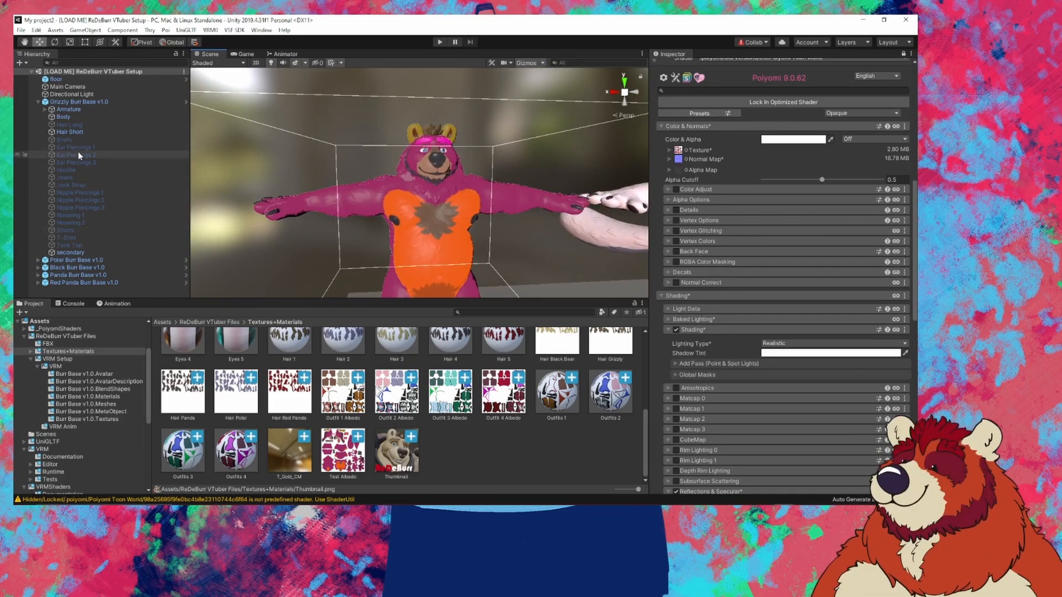
click(86, 171)
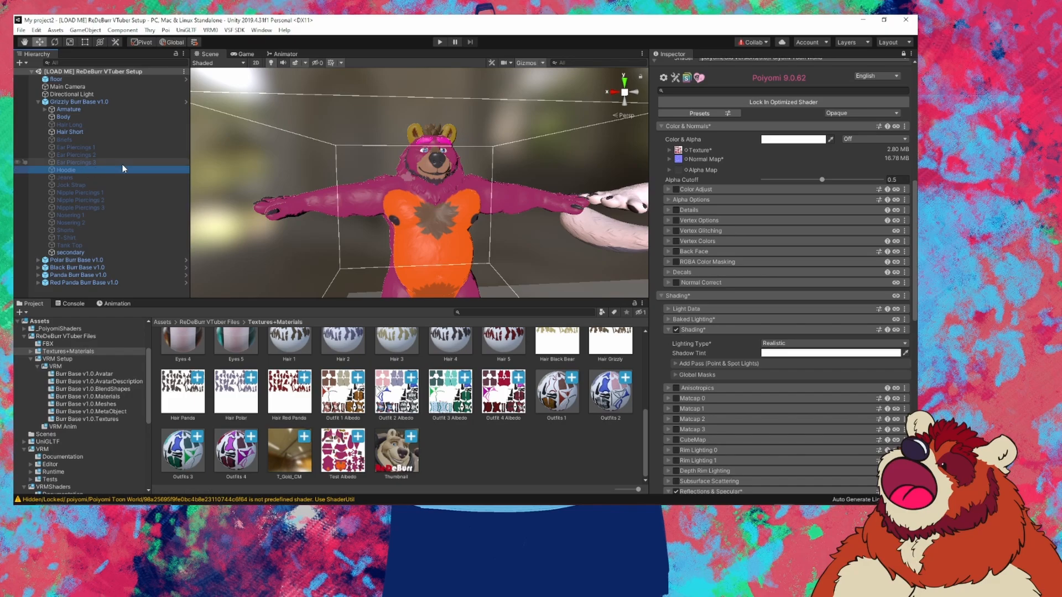
scroll(721, 160, up, 3)
scroll(721, 158, up, 8)
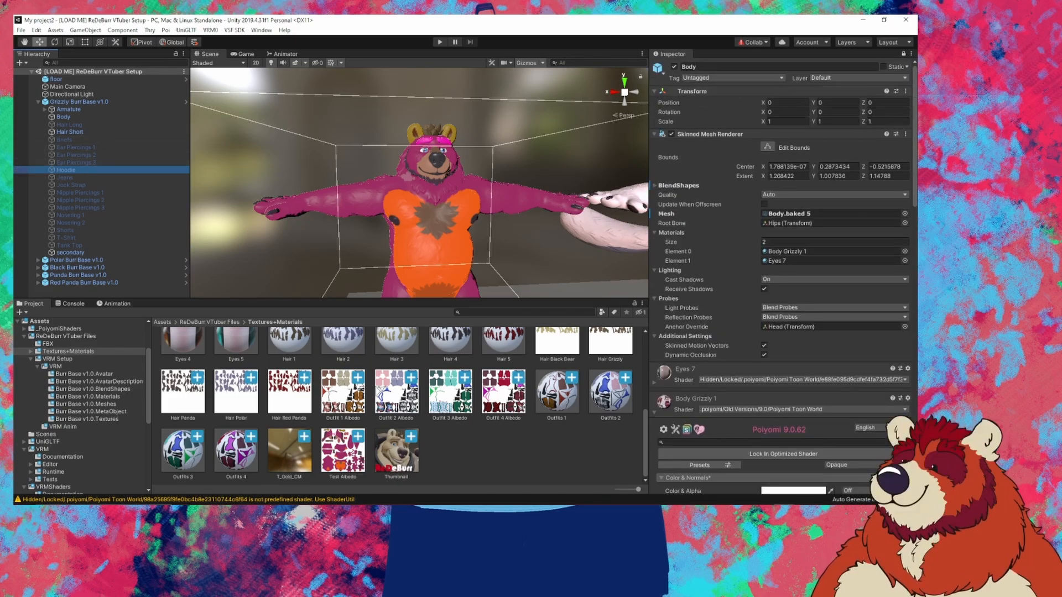
Step: Unpin the Inspector, make the Hoodie visible and expand its Outfits 5 material
click(904, 55)
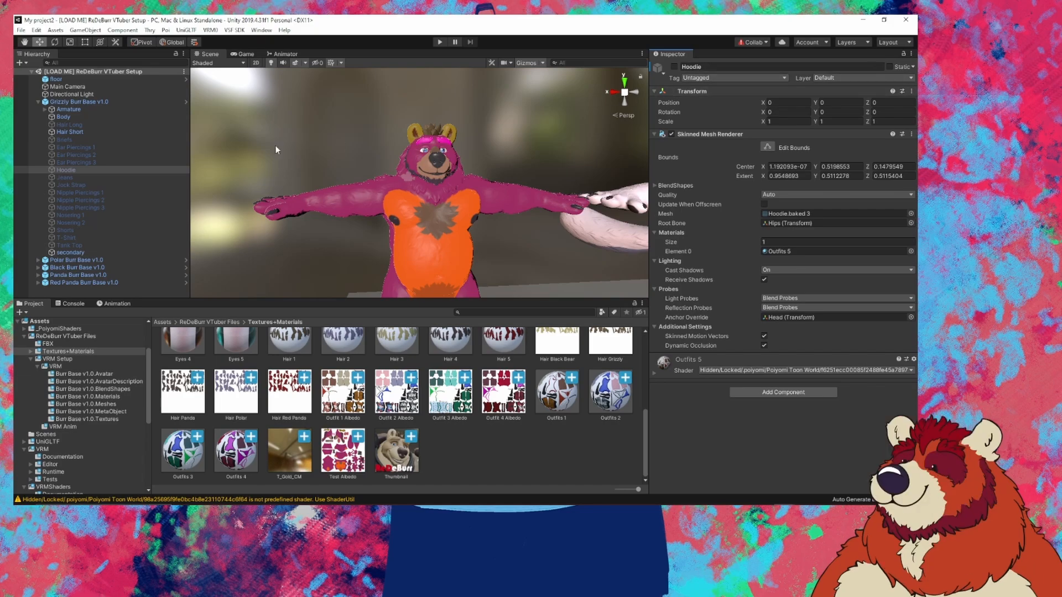
click(674, 66)
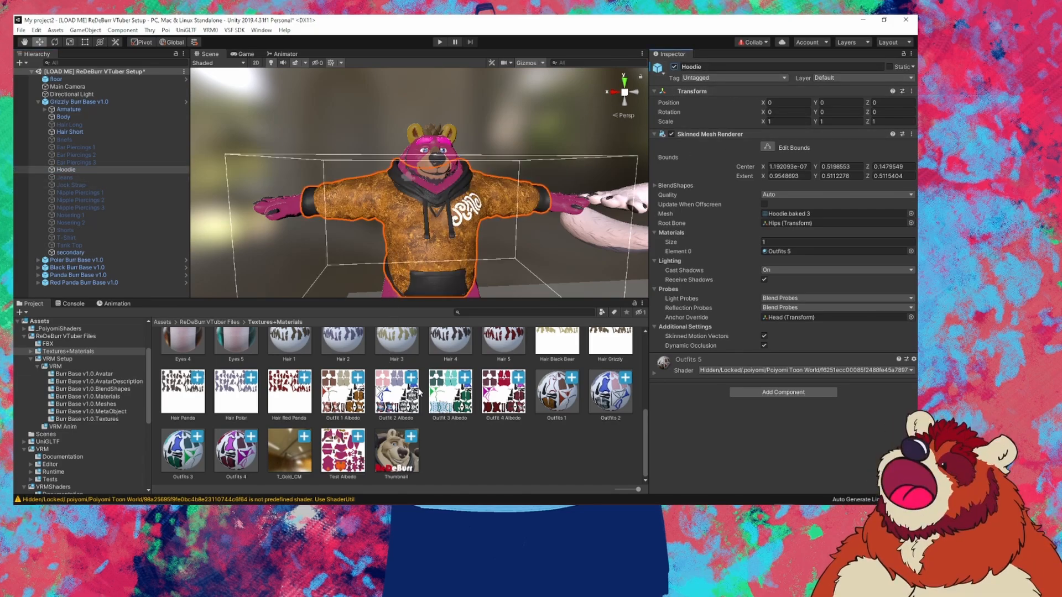
scroll(402, 439, up, 4)
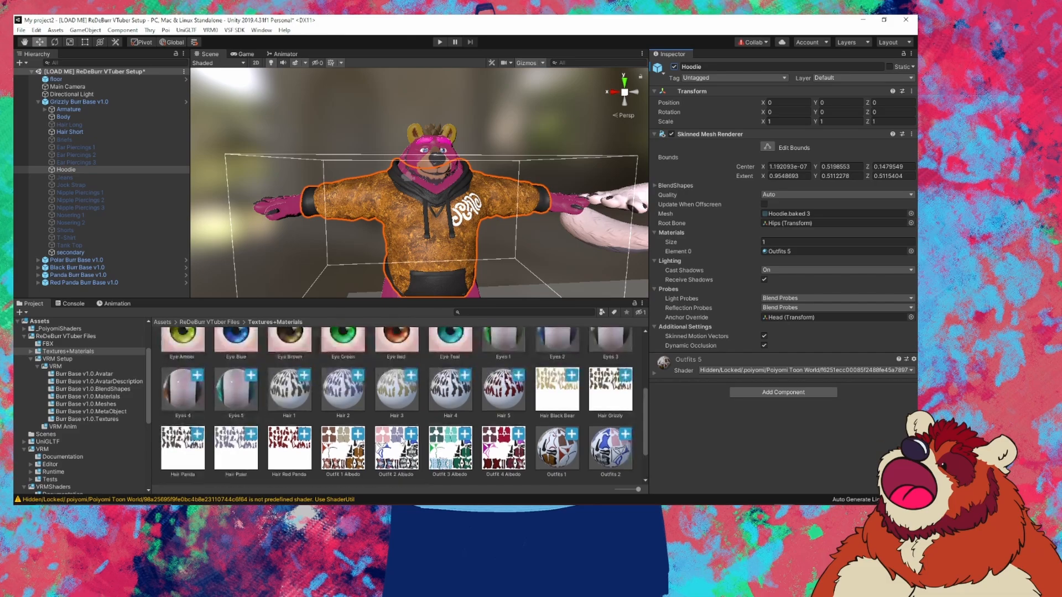
click(658, 376)
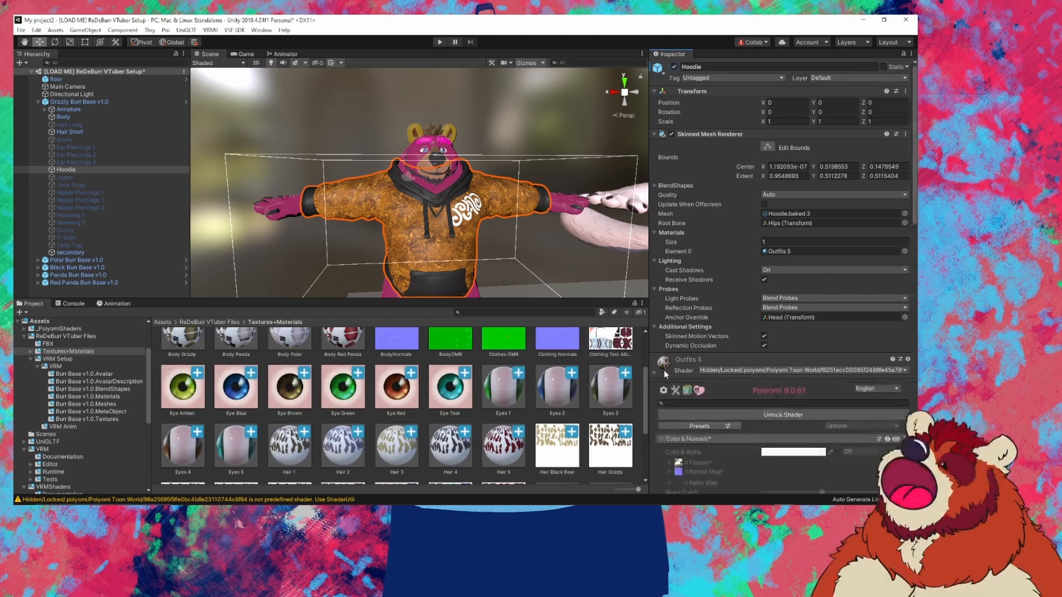
scroll(719, 276, down, 5)
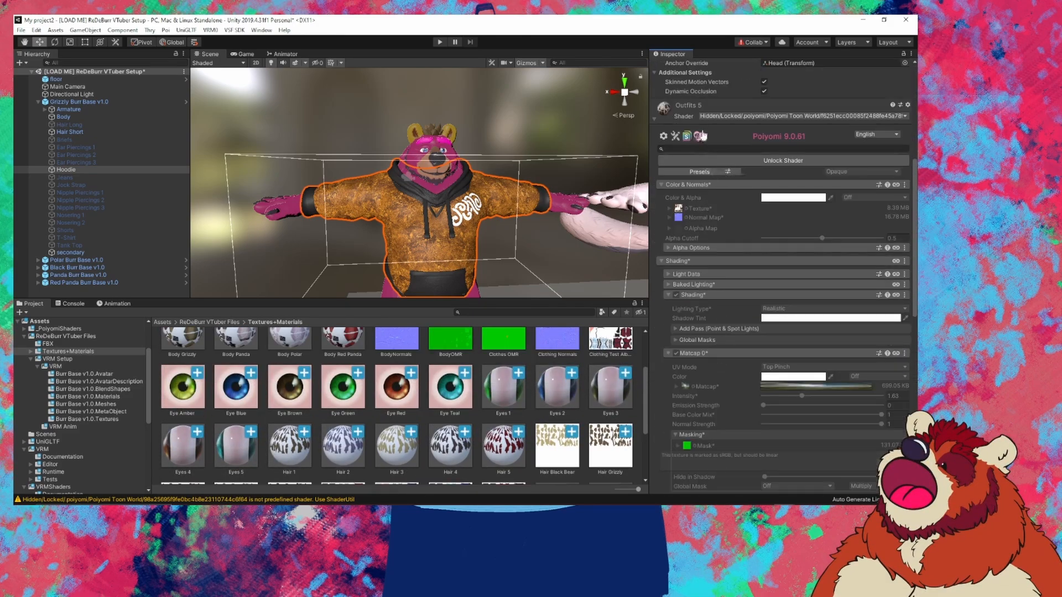
Step: Unlock the Outfits 5 material's shader for editing
click(752, 162)
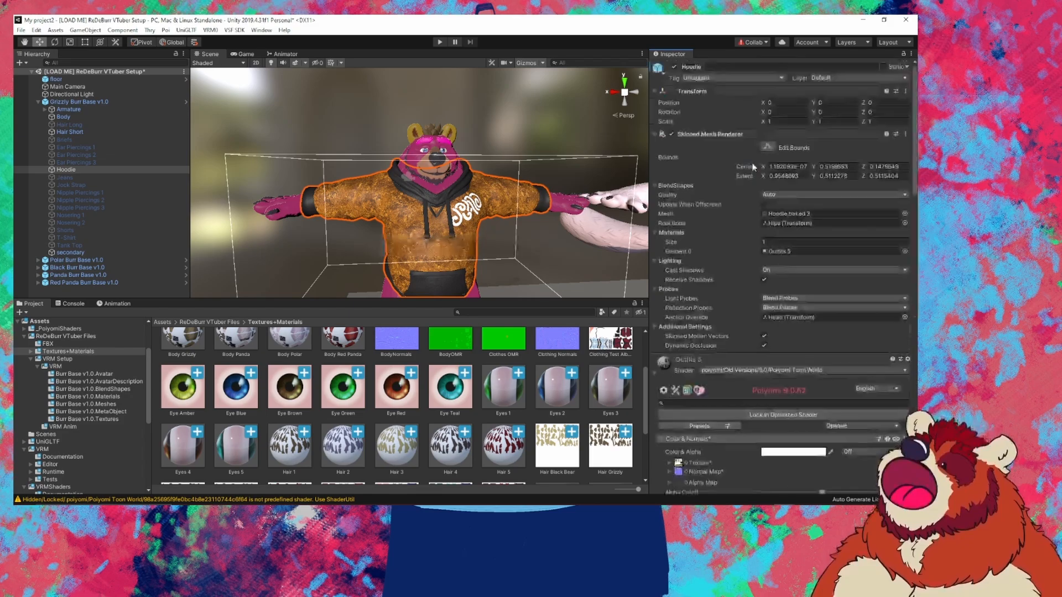
scroll(711, 271, down, 5)
scroll(704, 314, up, 3)
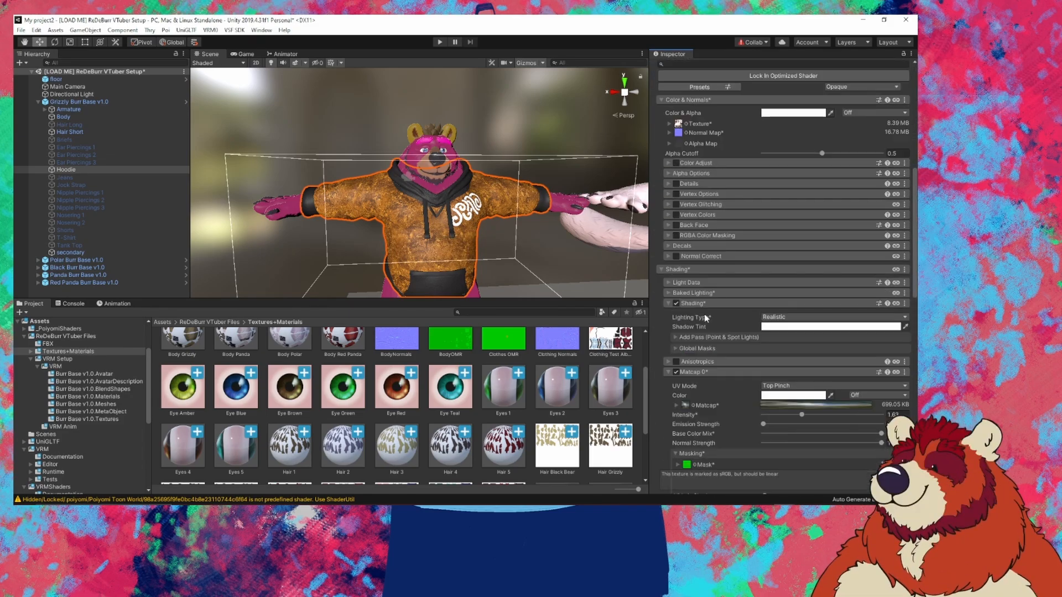
scroll(406, 431, down, 2)
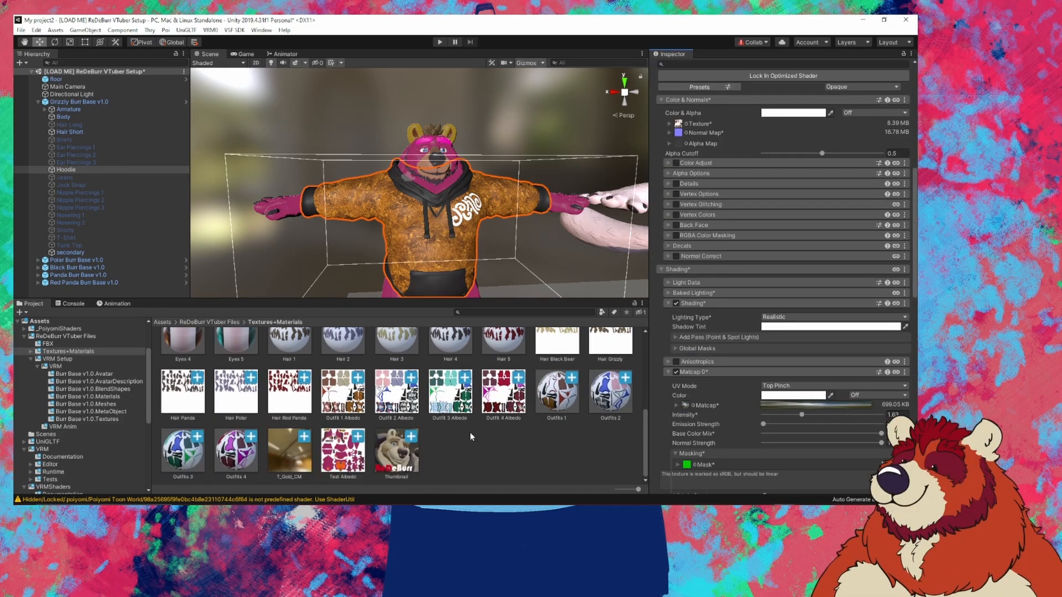
scroll(471, 437, up, 5)
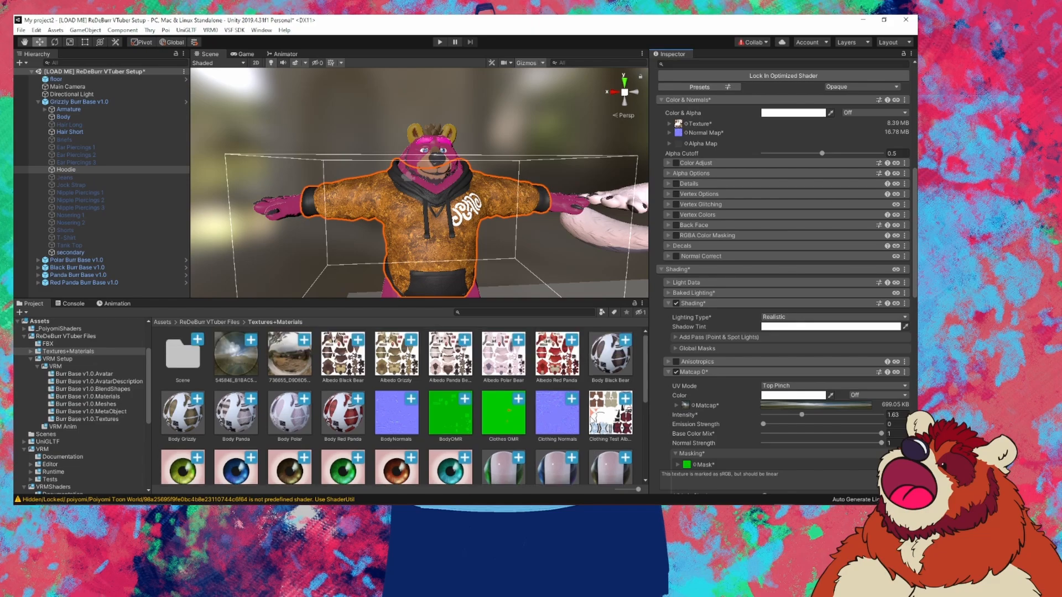
Step: Locate Clothing Test Albedo, reselect the Hoodie and pin its material settings in the Inspector
click(628, 423)
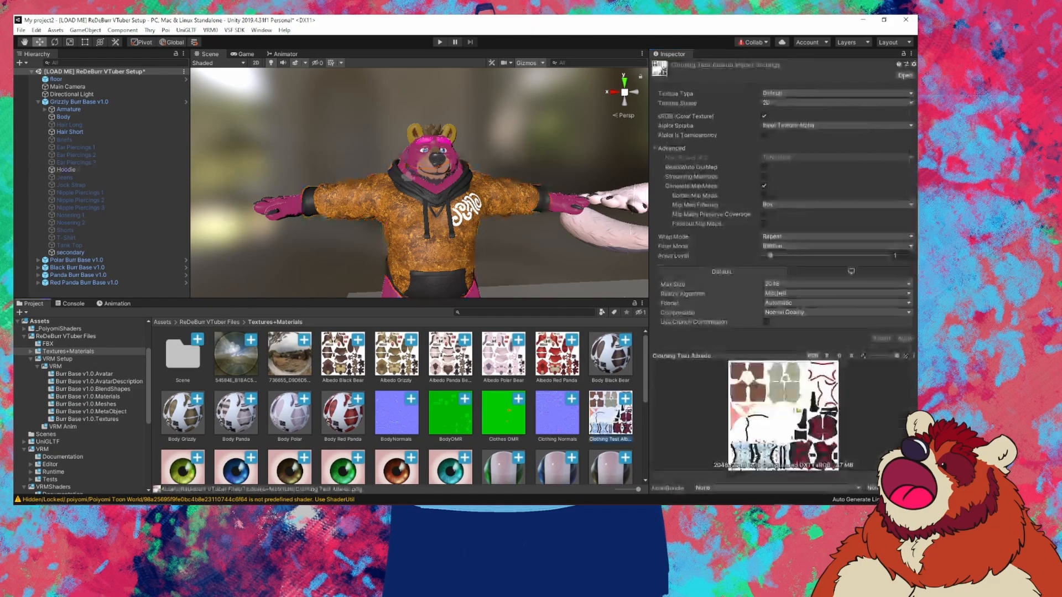
scroll(497, 427, down, 3)
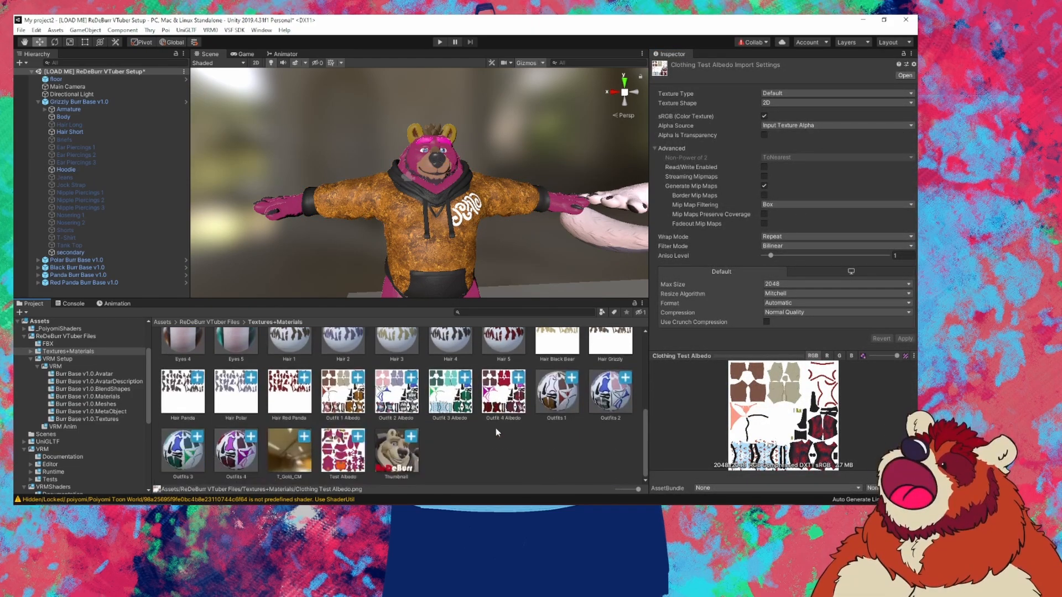
click(94, 169)
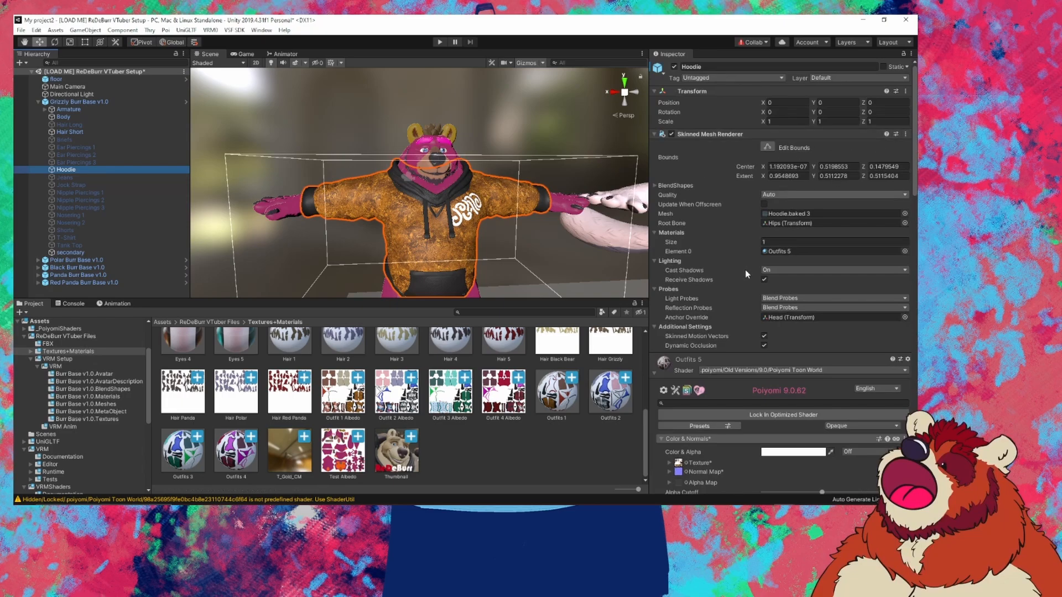
scroll(721, 302, down, 5)
click(904, 54)
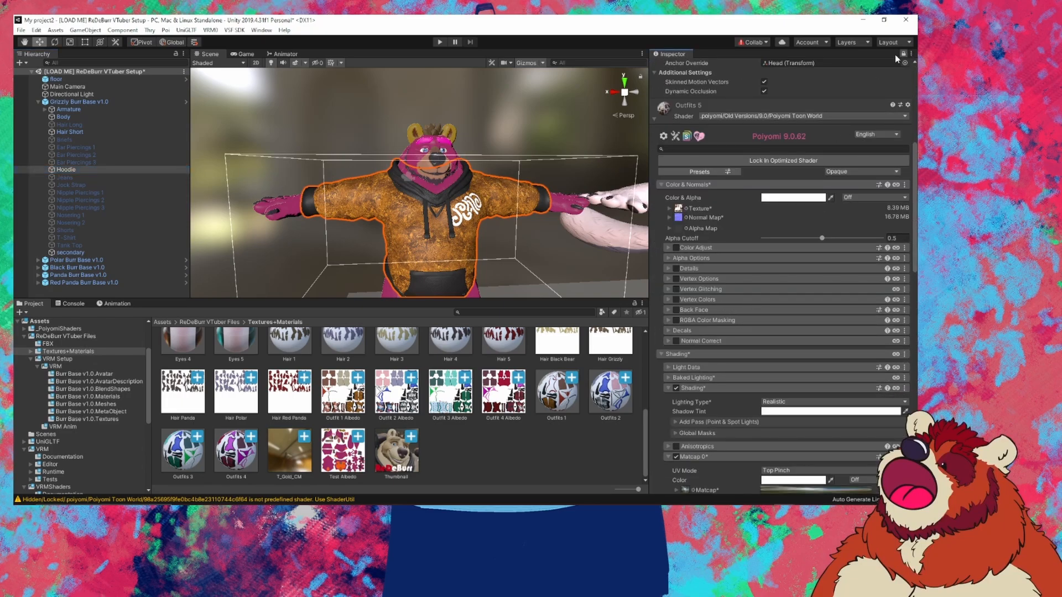
scroll(505, 353, up, 5)
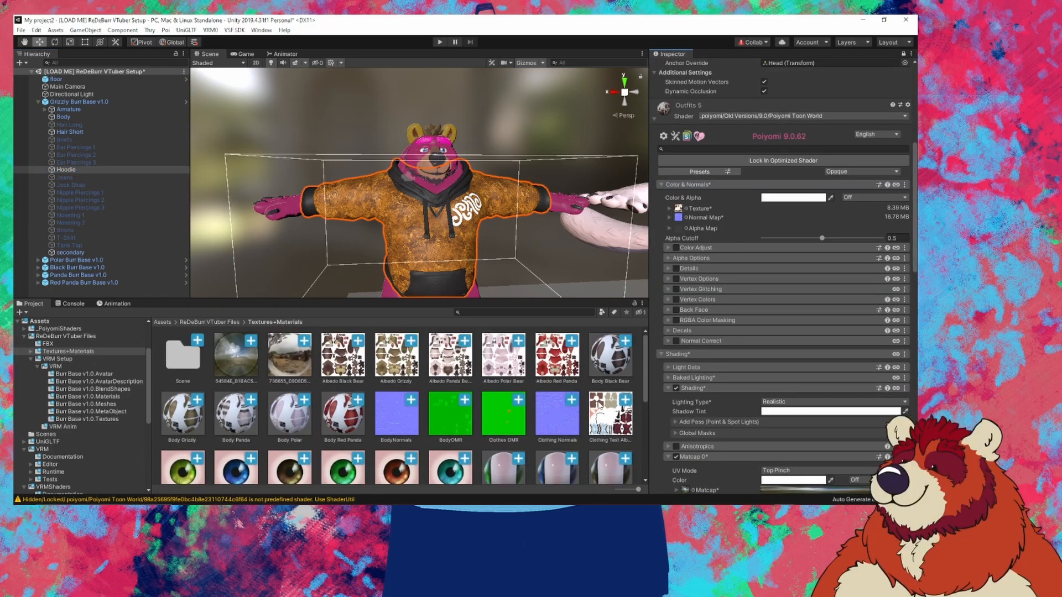
Step: Put Clothing Test Albedo in the Outfits 5 Texture slot, making the hoodie red and black
click(604, 412)
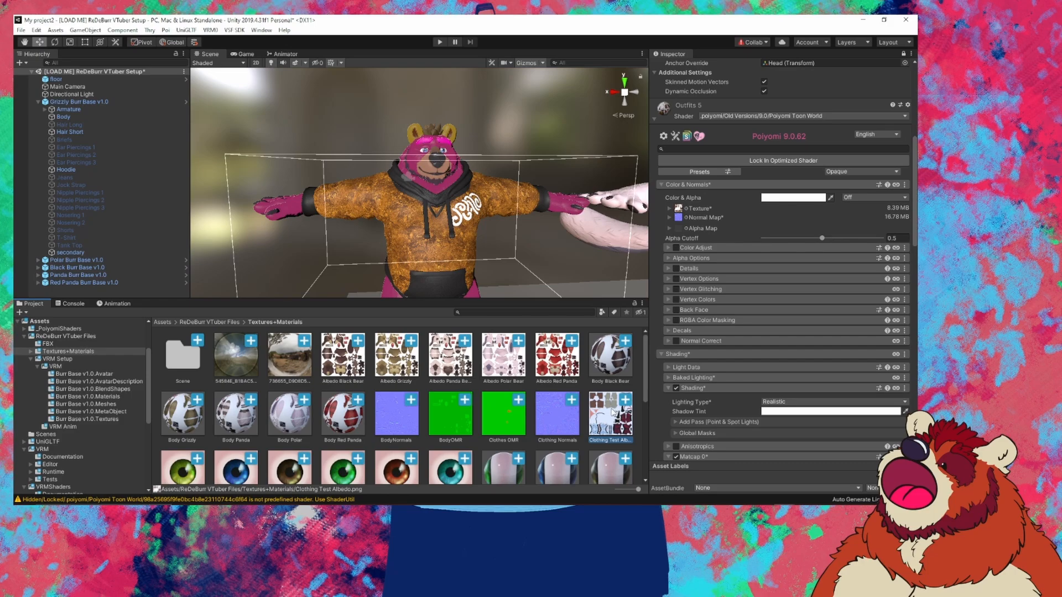
drag(613, 412, 680, 214)
click(679, 213)
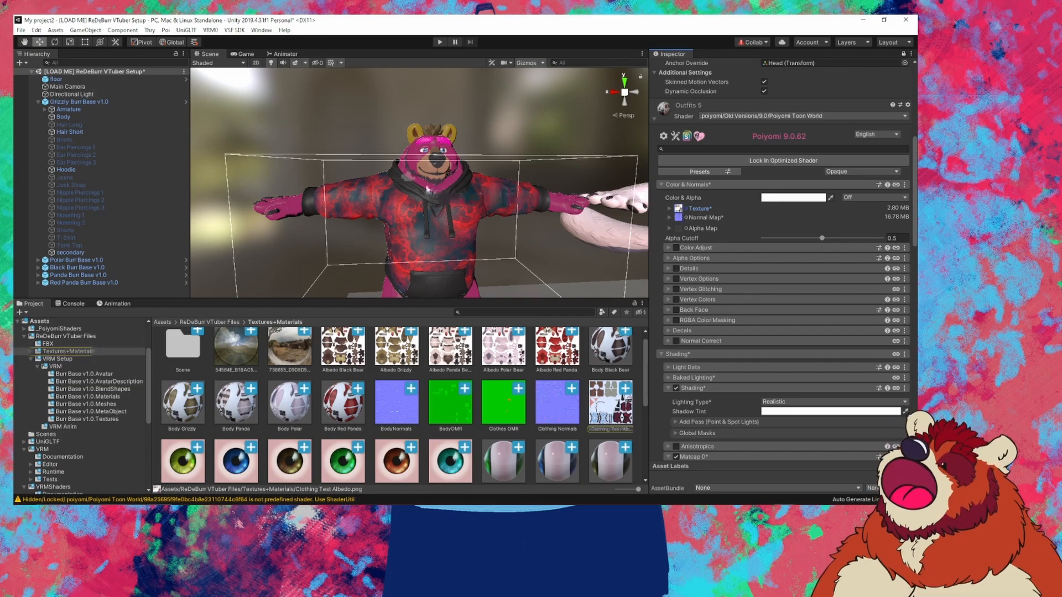
drag(457, 161, 469, 180)
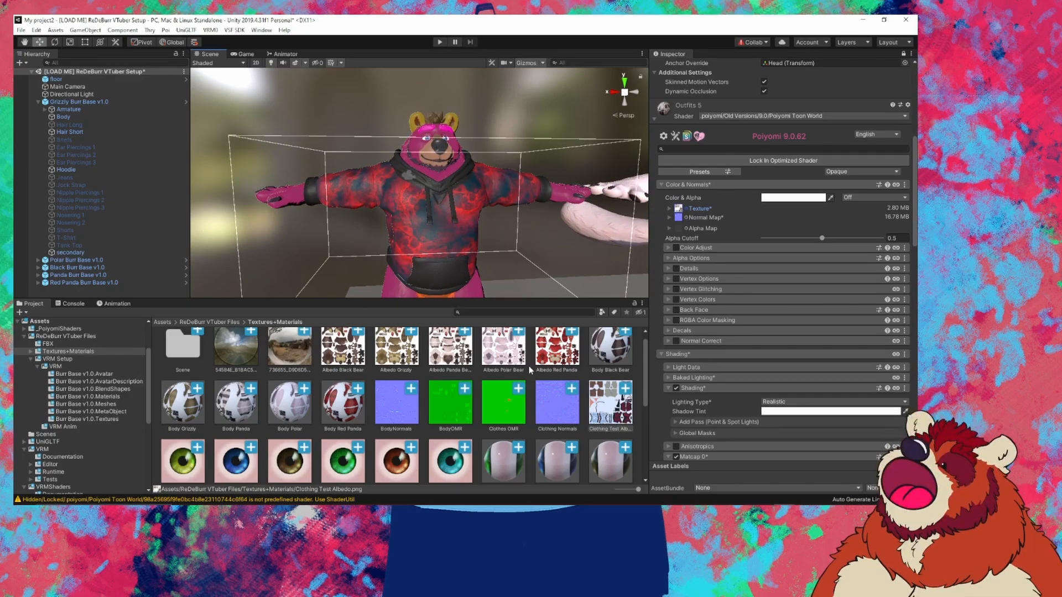
click(610, 393)
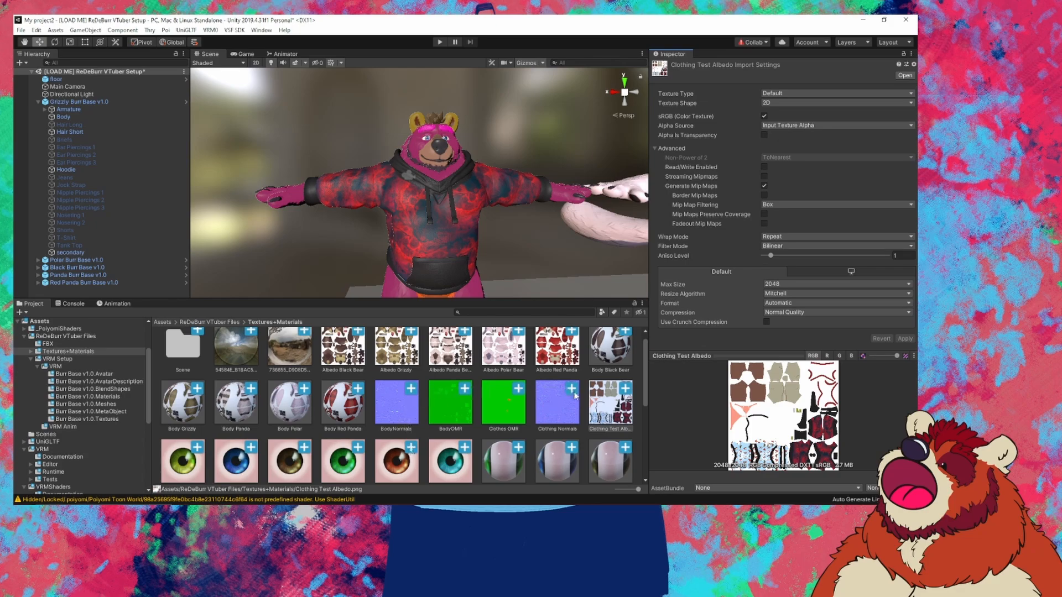
Step: Disable Generate Mip Maps on Test Albedo, apply the change and keep Max Size at 2048
click(570, 361)
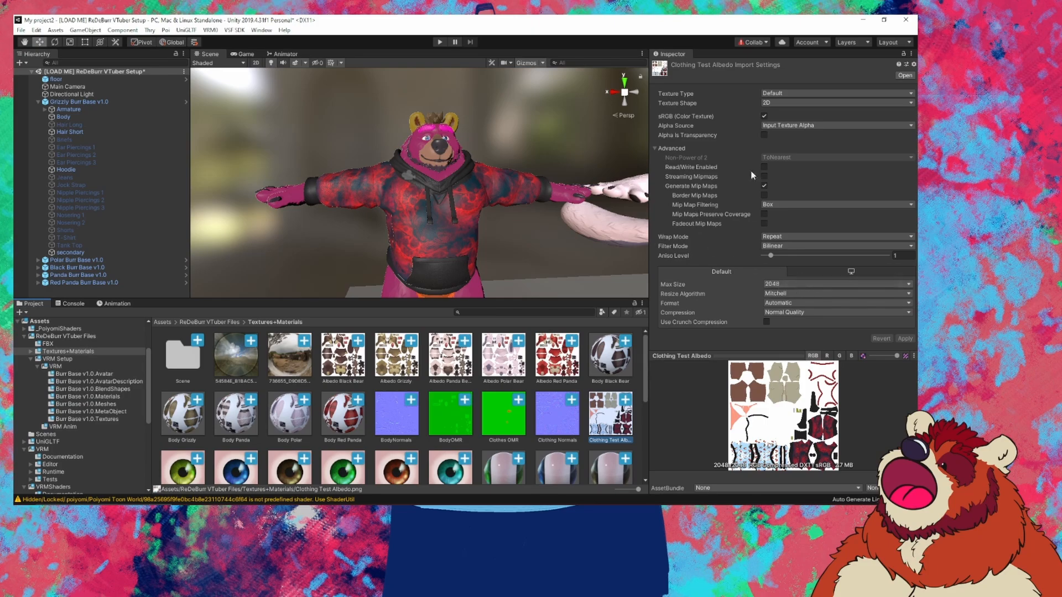
click(764, 186)
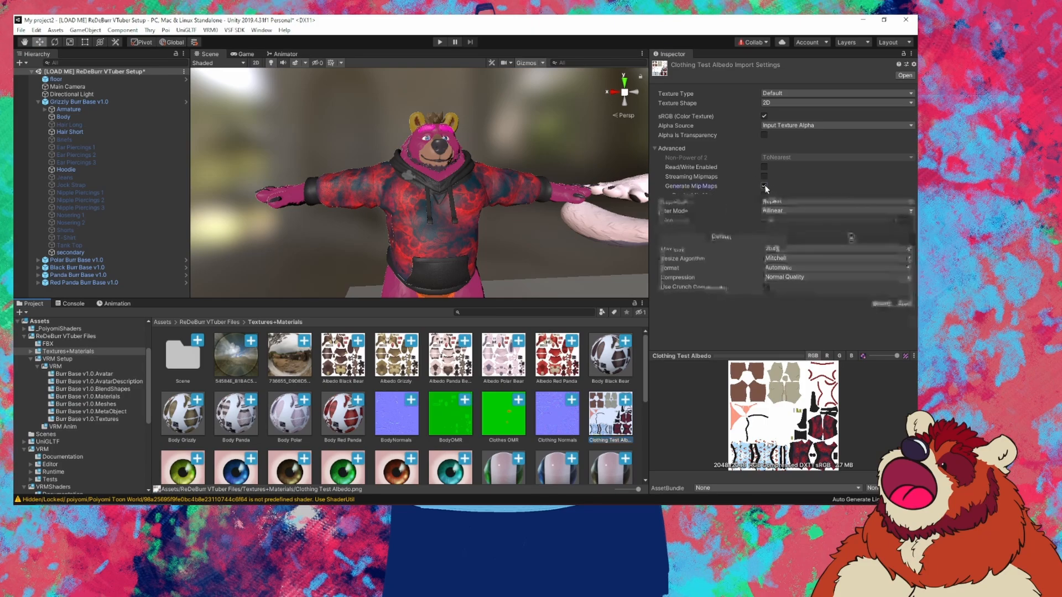
scroll(450, 409, down, 5)
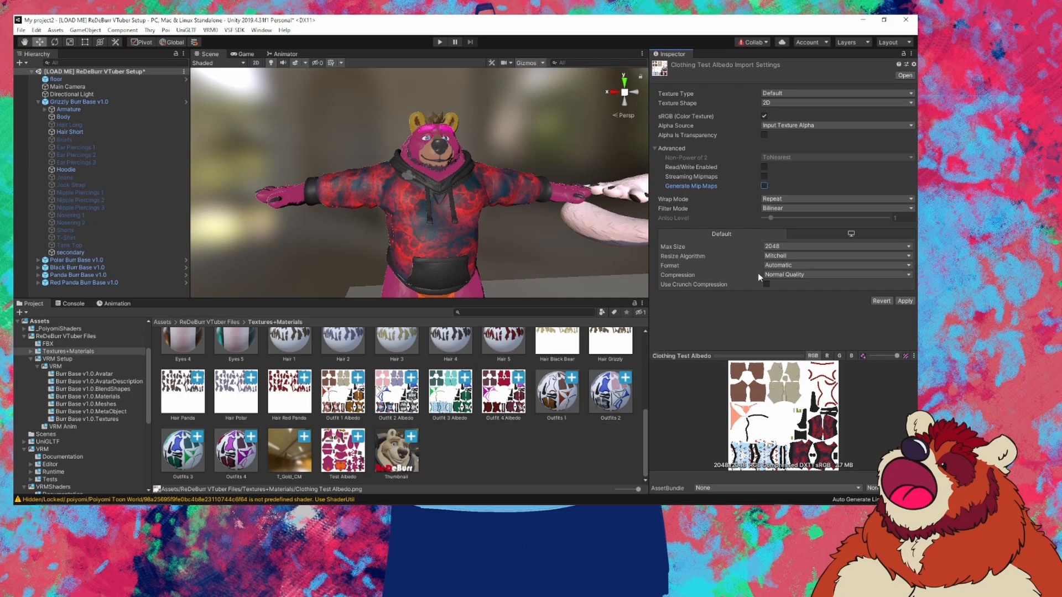
click(354, 449)
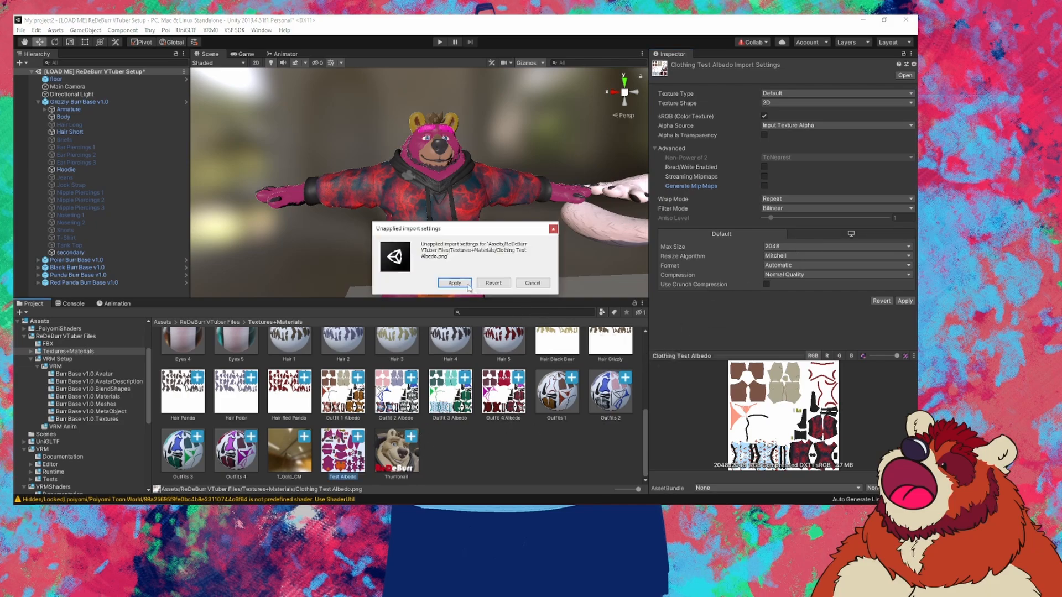
click(467, 283)
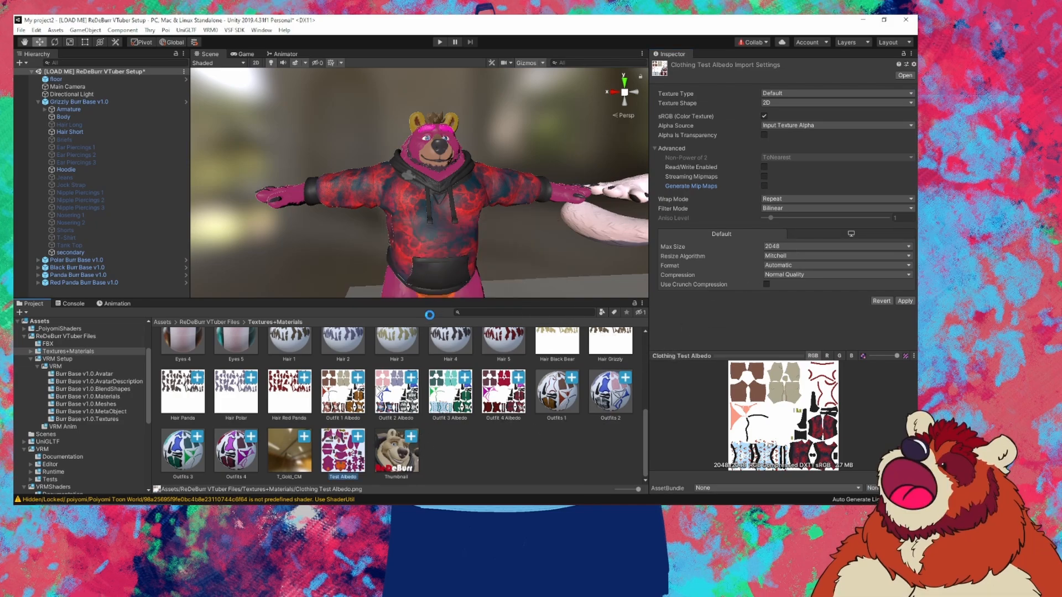
click(765, 186)
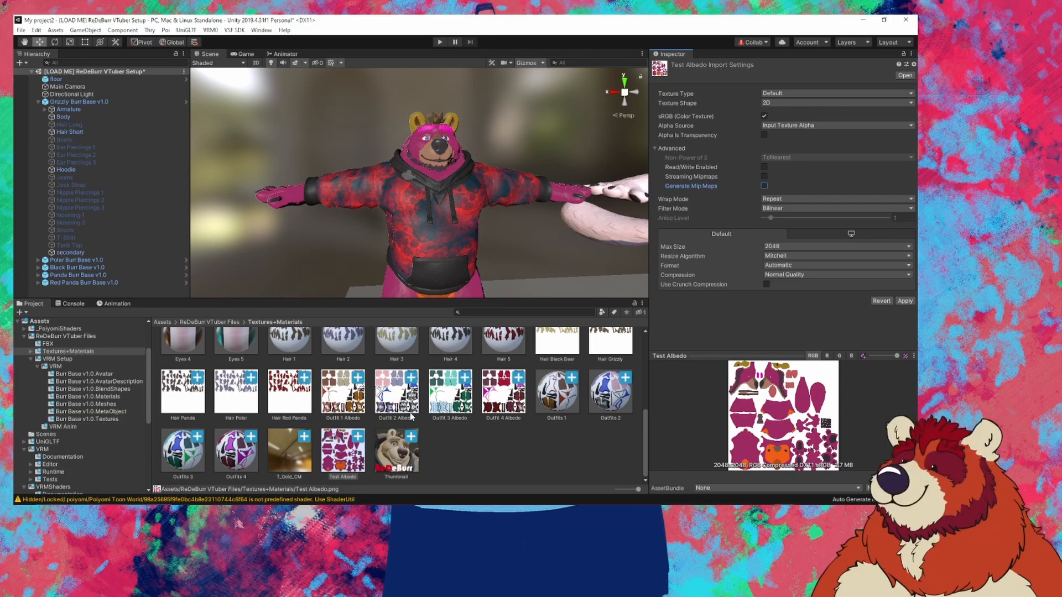
click(466, 455)
click(467, 283)
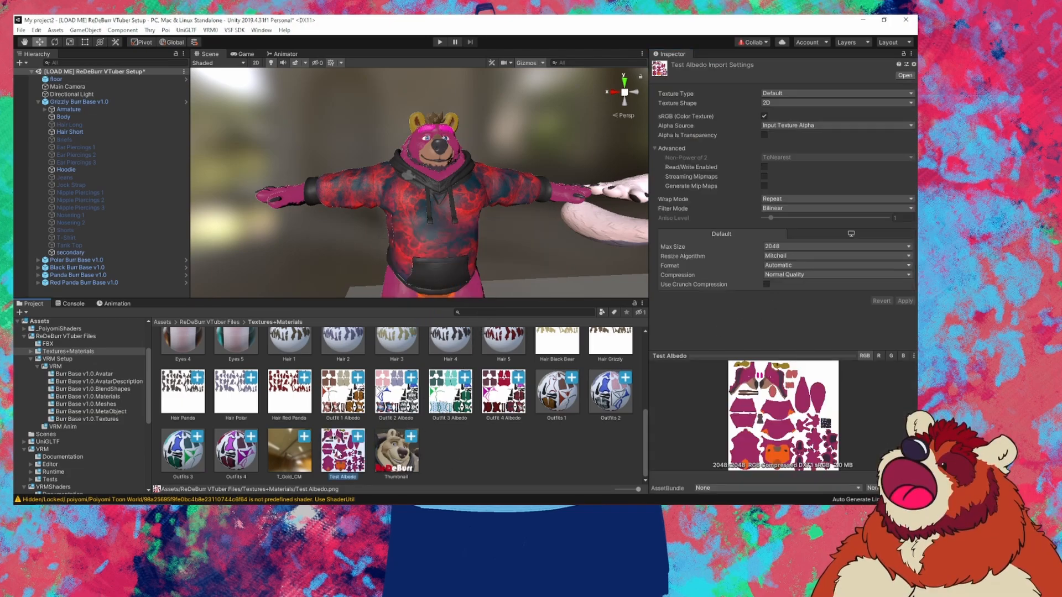
click(786, 246)
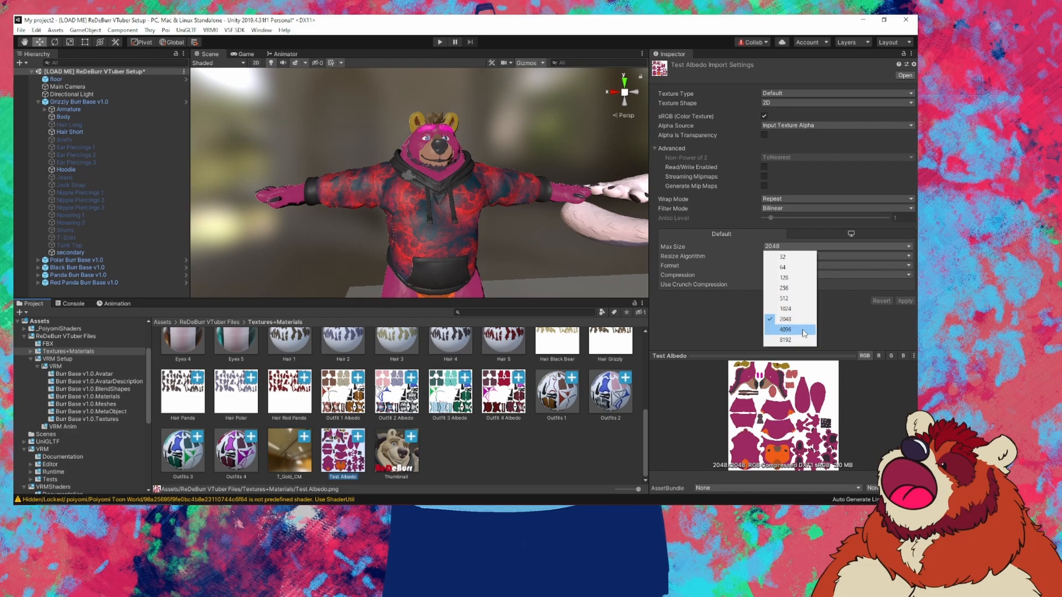
click(700, 334)
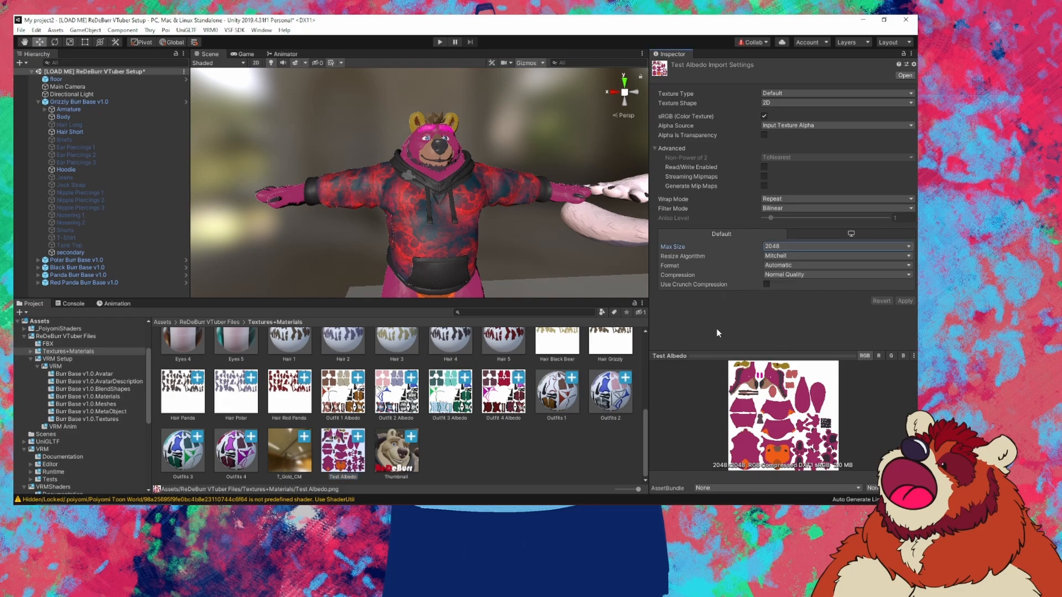
scroll(456, 421, up, 5)
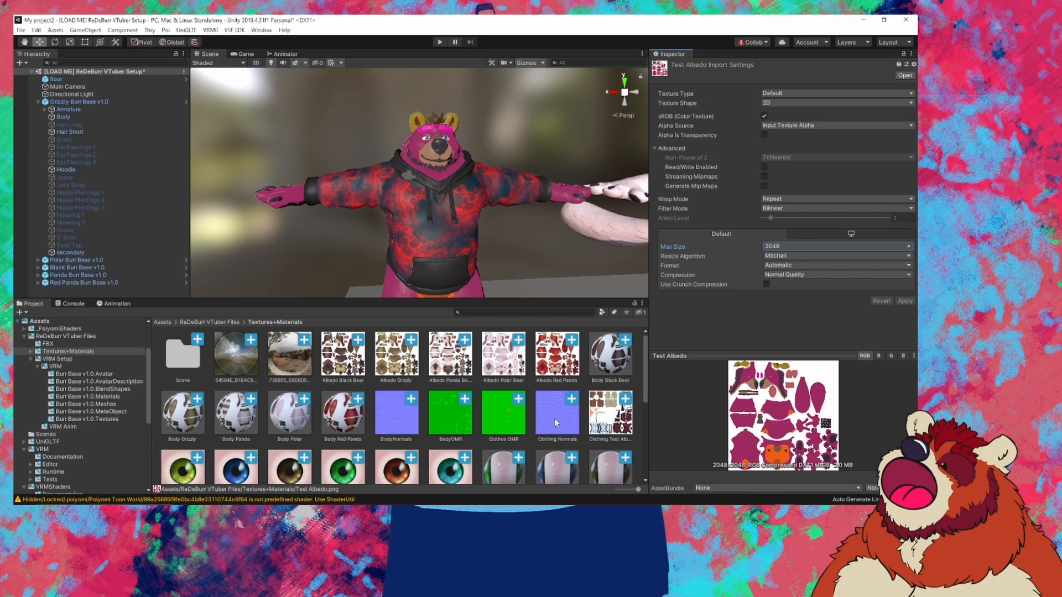
Step: Compare BodyNormals with Clothing Normals, leaving Clothing Normals' Max Size at 4096
click(398, 421)
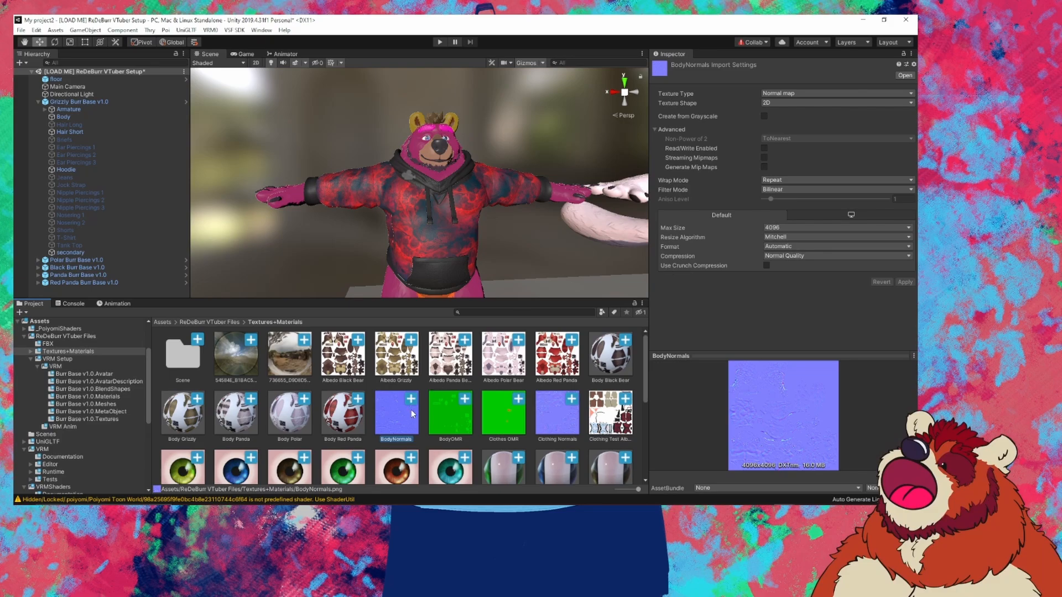
click(567, 418)
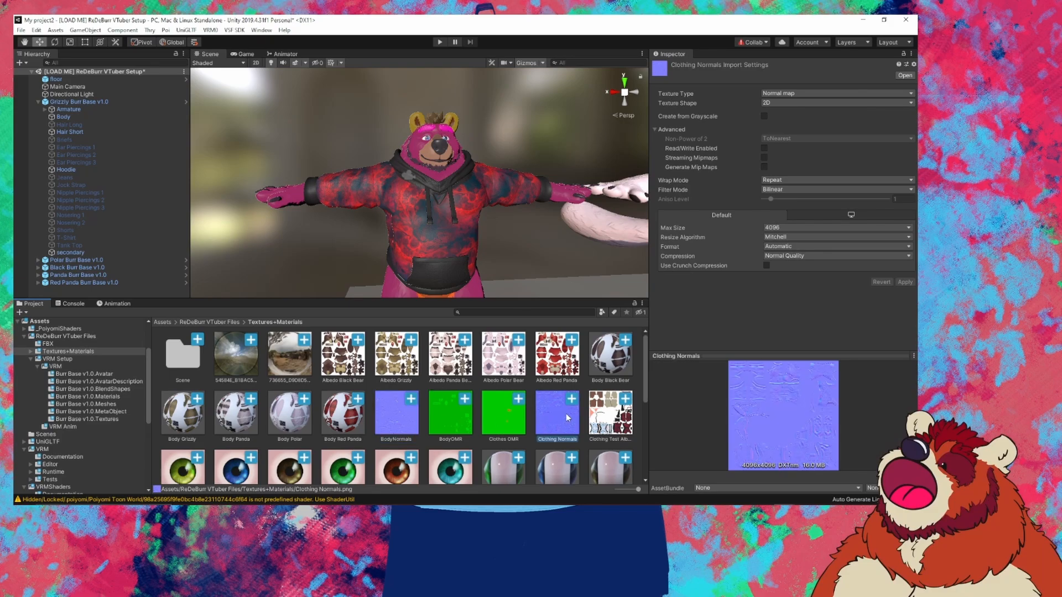
click(403, 418)
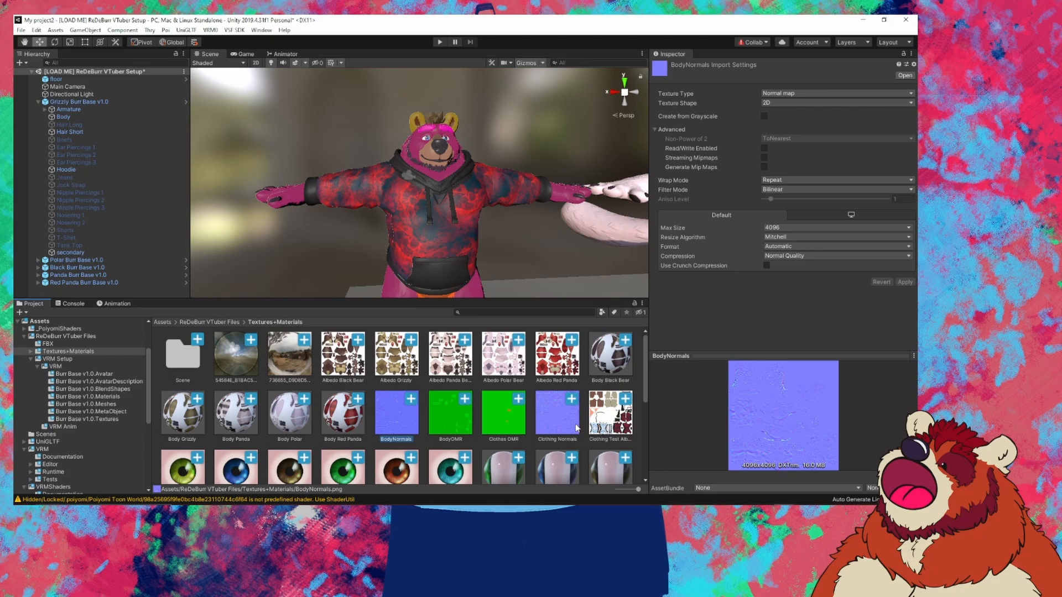
click(556, 425)
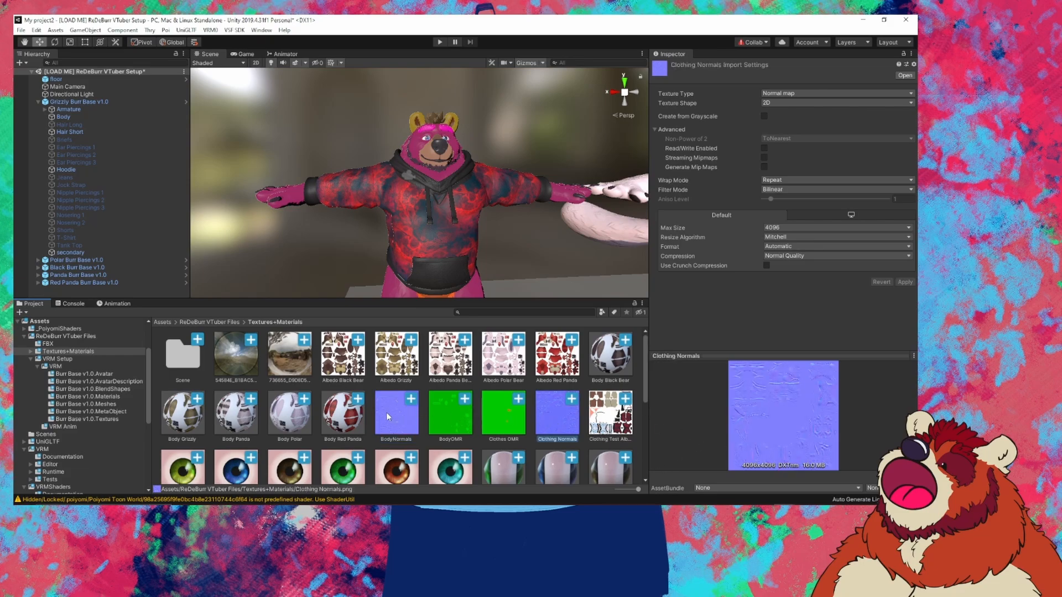
click(796, 227)
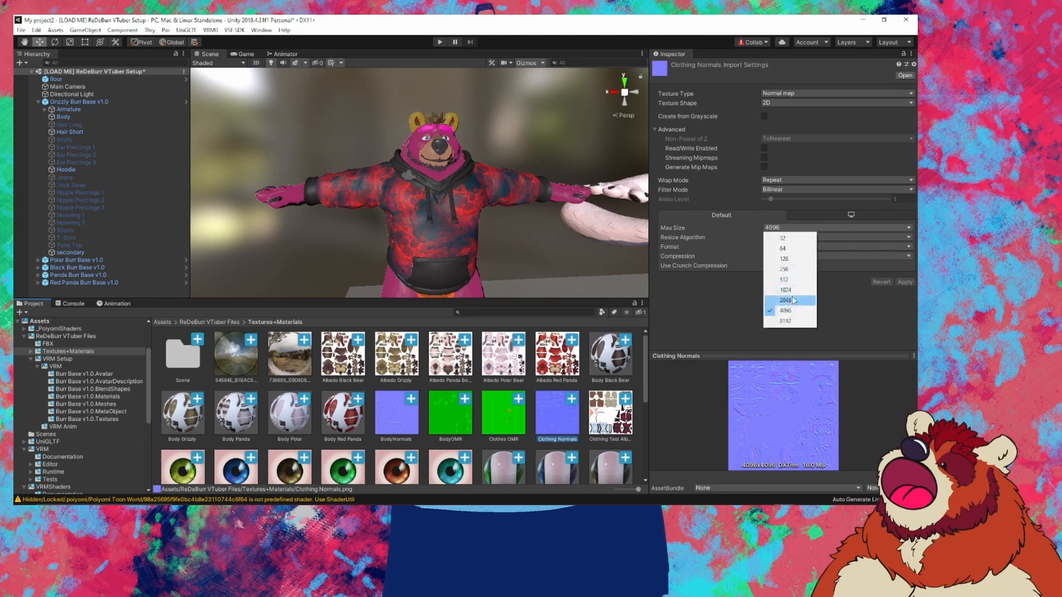
click(700, 317)
click(798, 229)
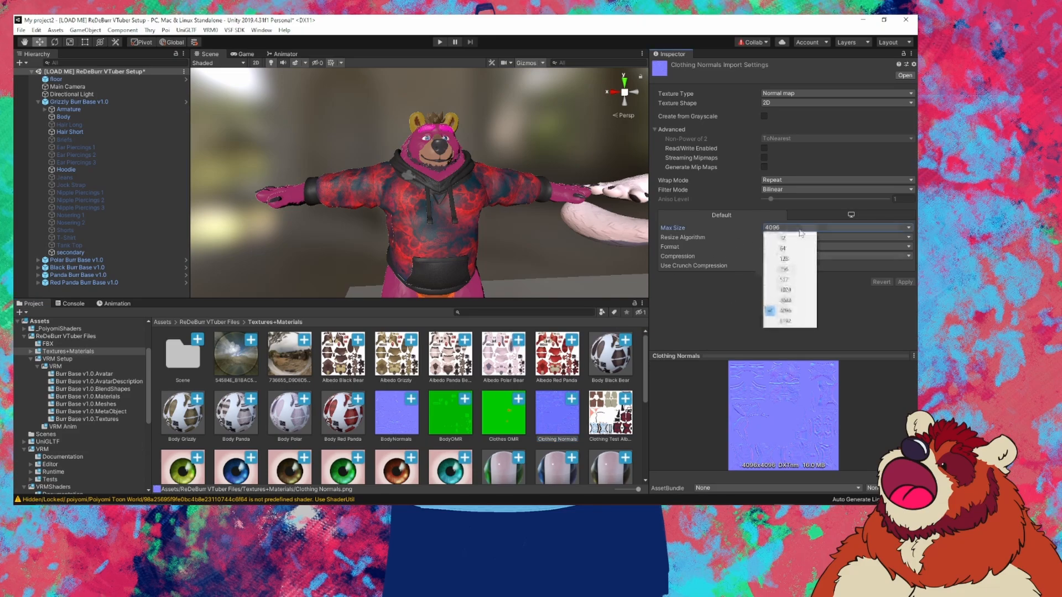
click(707, 312)
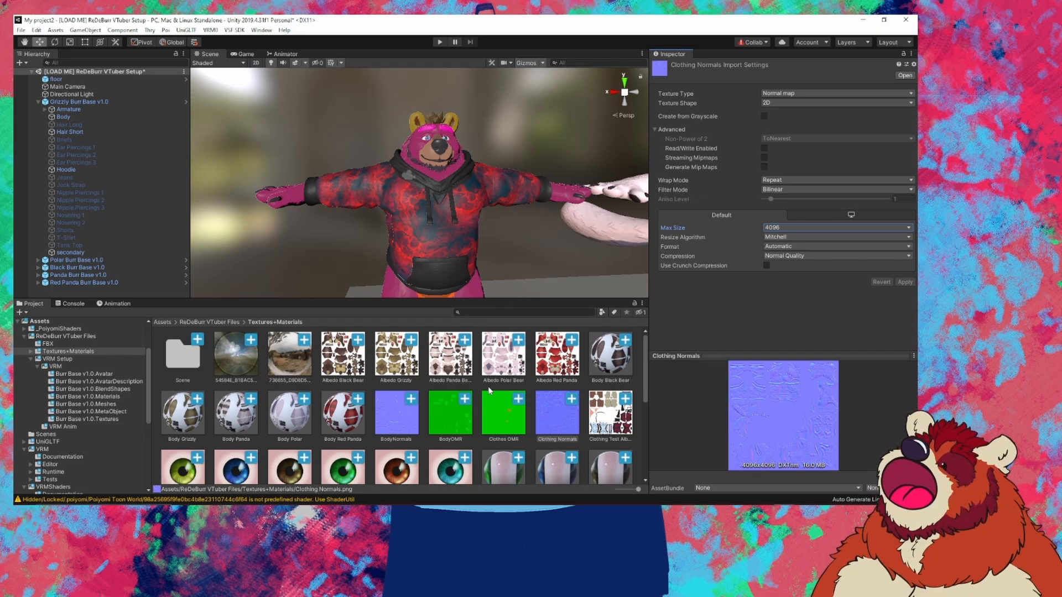
scroll(488, 390, down, 3)
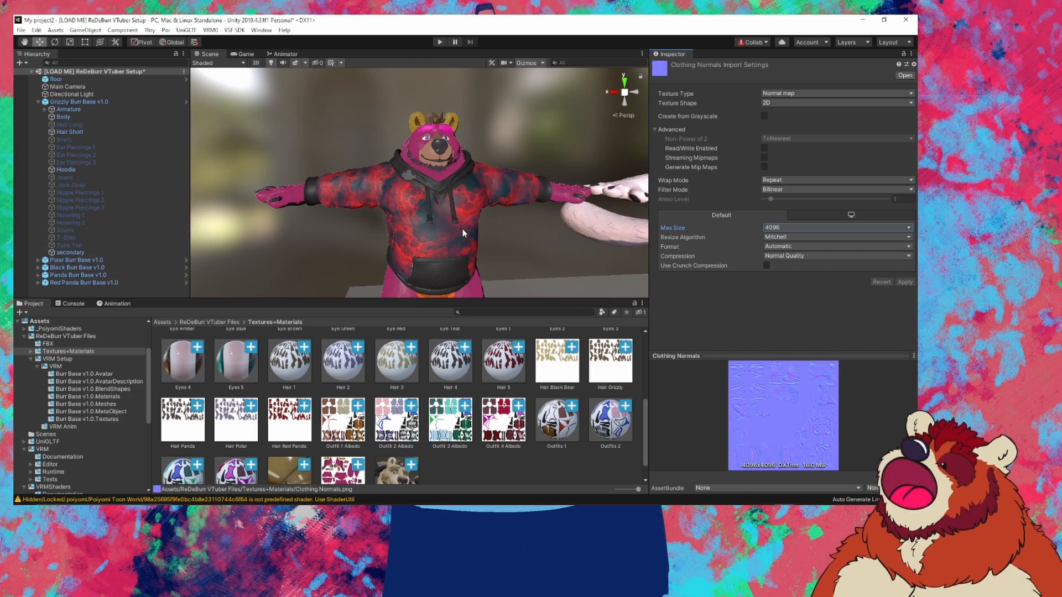
scroll(529, 455, down, 1)
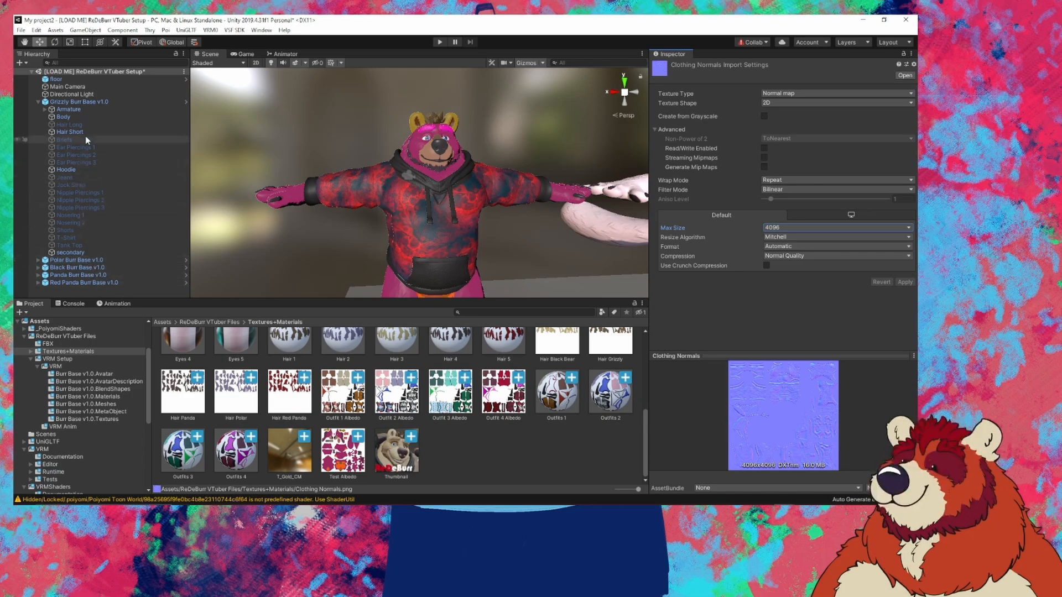
Step: Lock in optimized shaders on the Body and Hoodie materials
click(89, 116)
scroll(742, 282, down, 5)
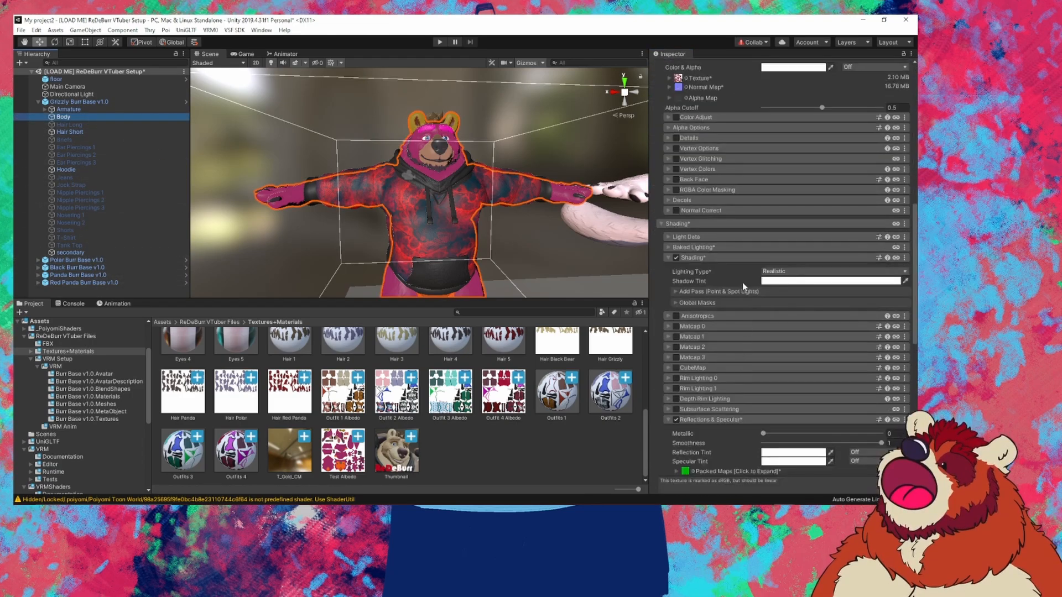
click(765, 200)
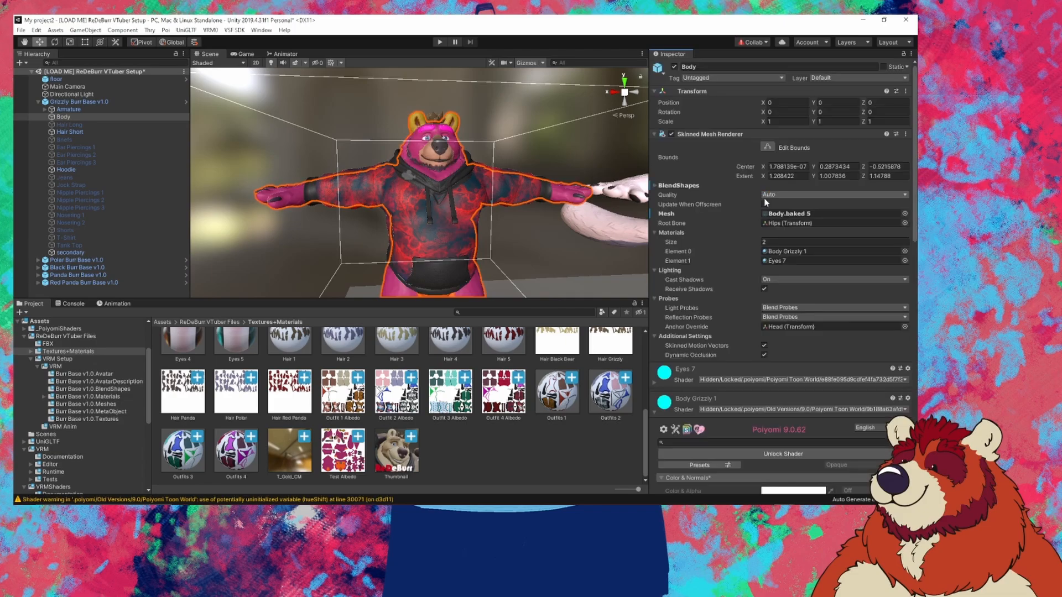
scroll(671, 380, down, 2)
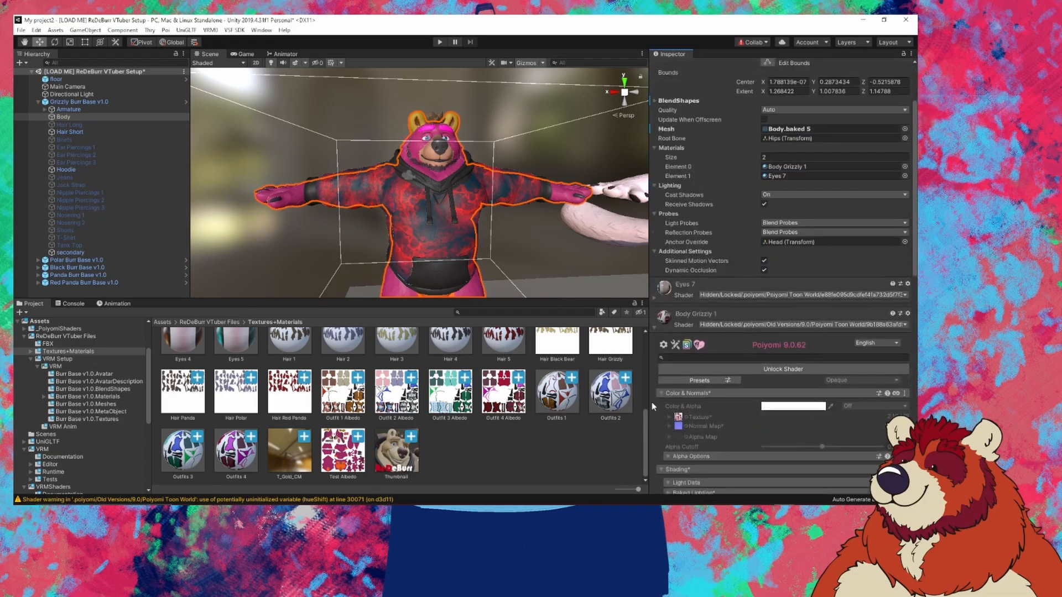
click(65, 170)
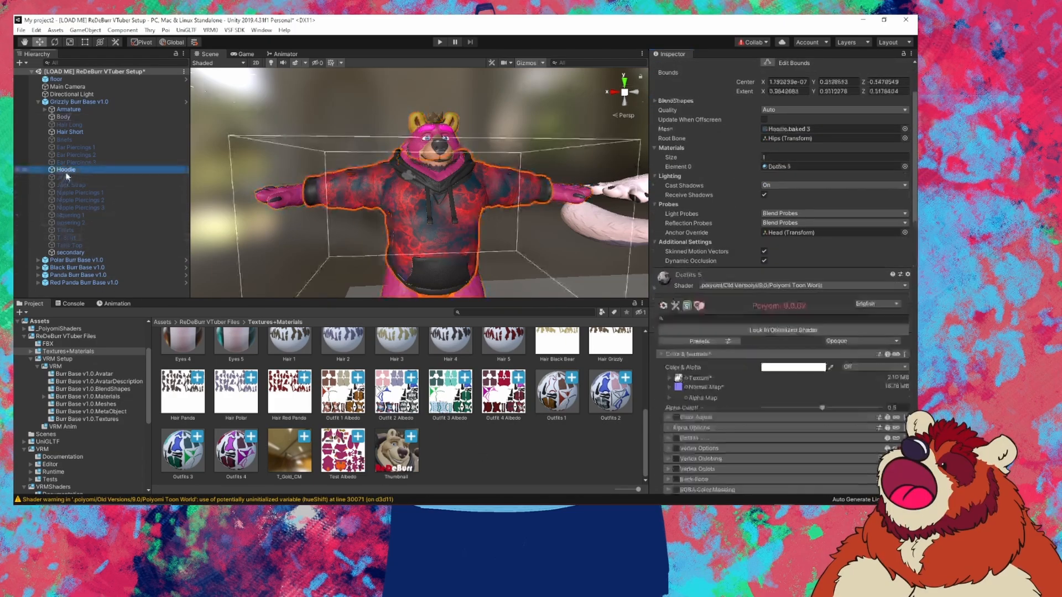
click(776, 328)
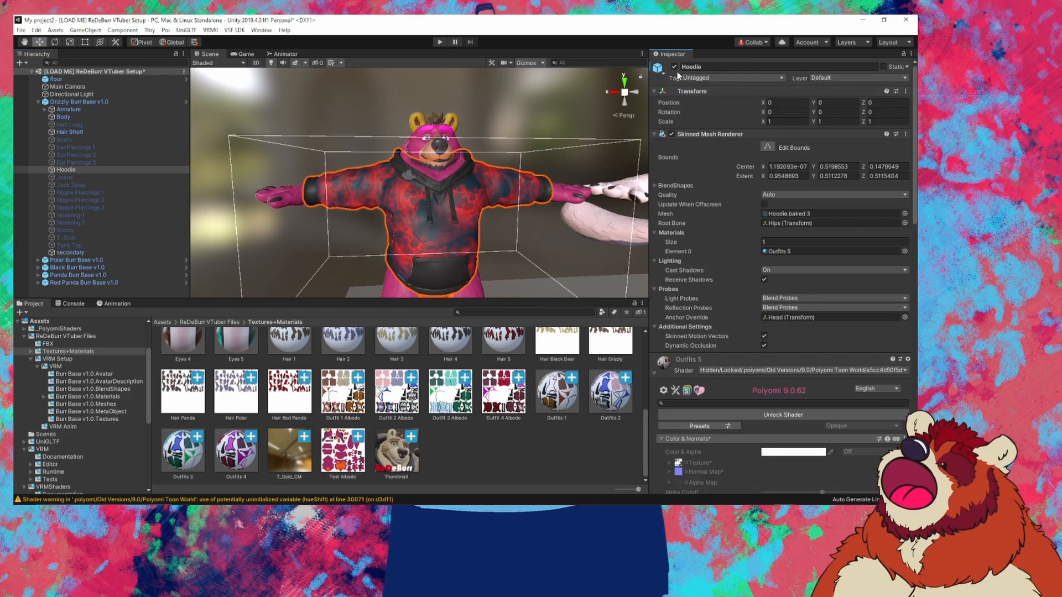
Step: Hide the Hoodie and select the Grizzly Burr Base v1.0 avatar root
click(674, 66)
drag(372, 206, 410, 227)
scroll(399, 246, down, 5)
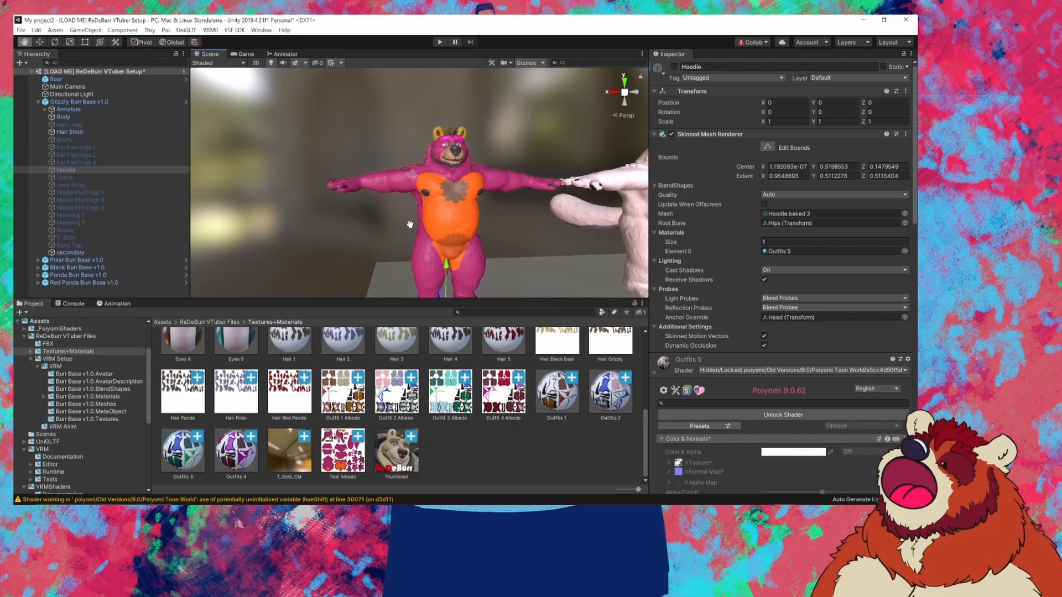
click(103, 102)
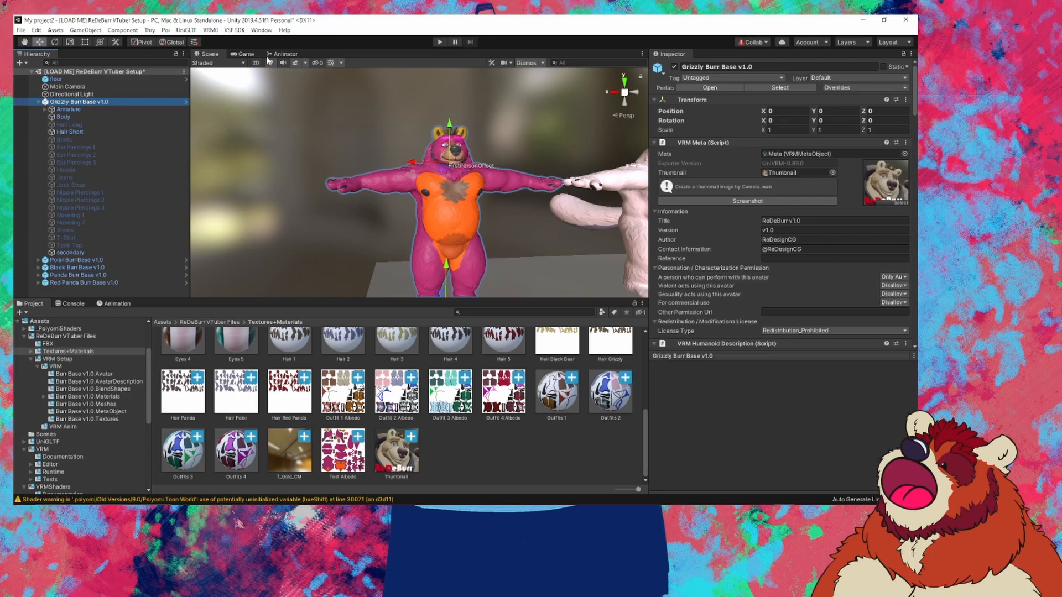
Step: Export the avatar through VSF SDK as the bundle 'Tutorial Bear' and confirm completion
click(234, 30)
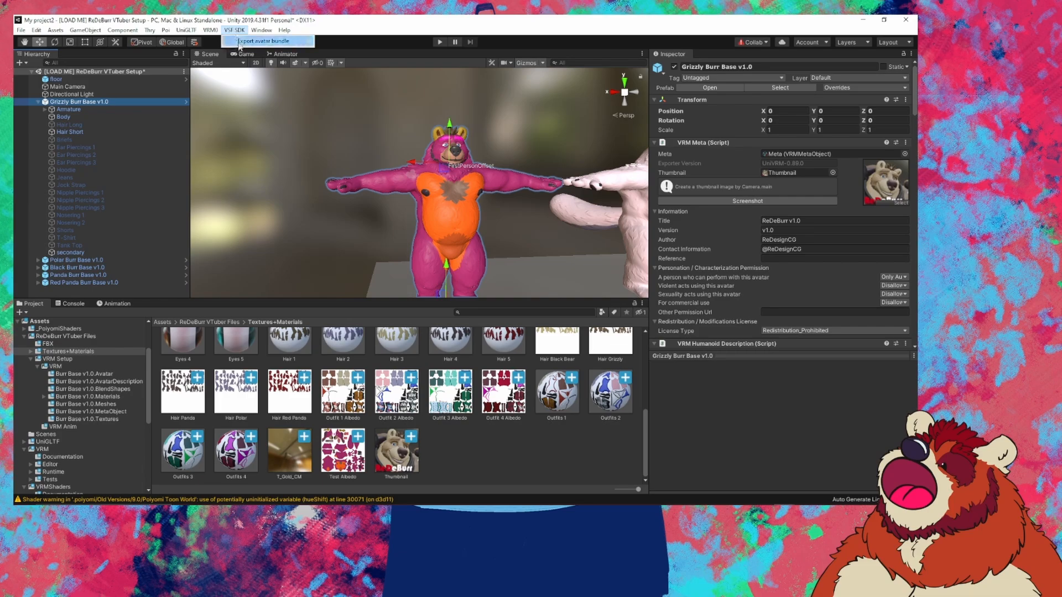
click(239, 42)
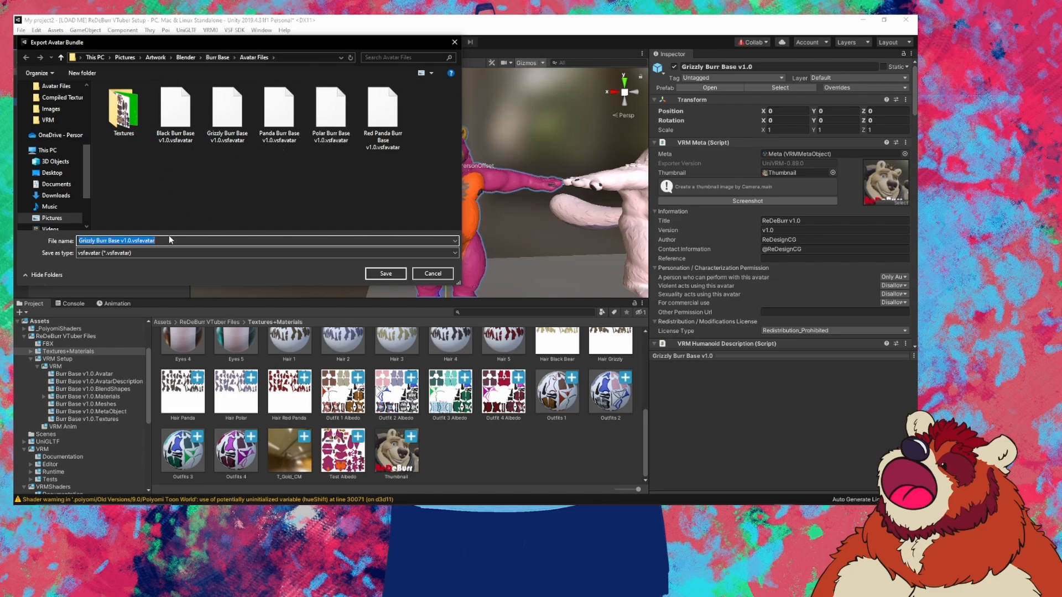
text(Test)
key(BackSpace)
key(BackSpace)
key(BackSpace)
key(BackSpace)
text(Tu)
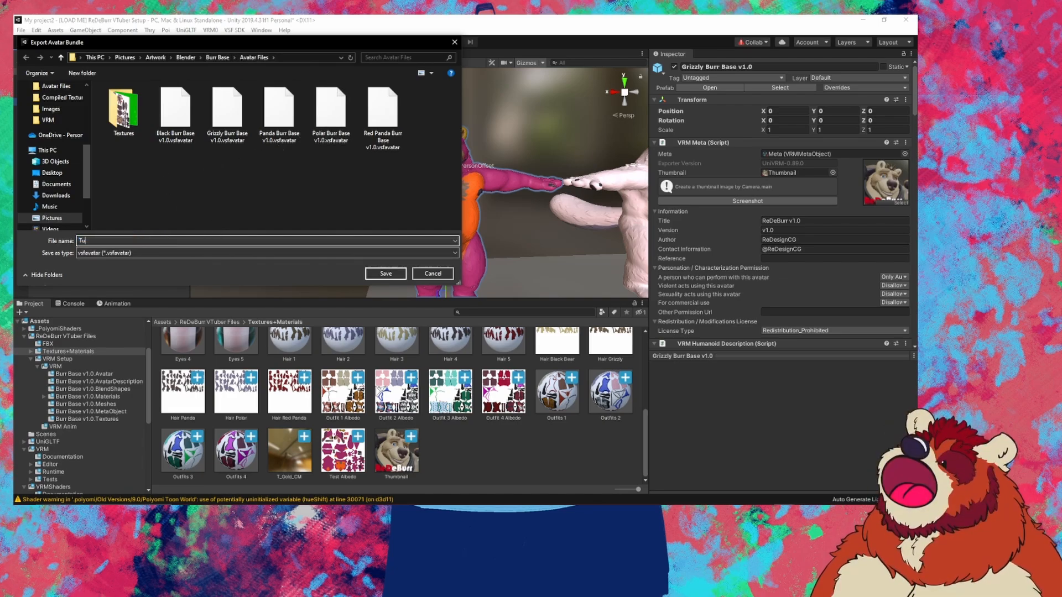
text(torial Bear)
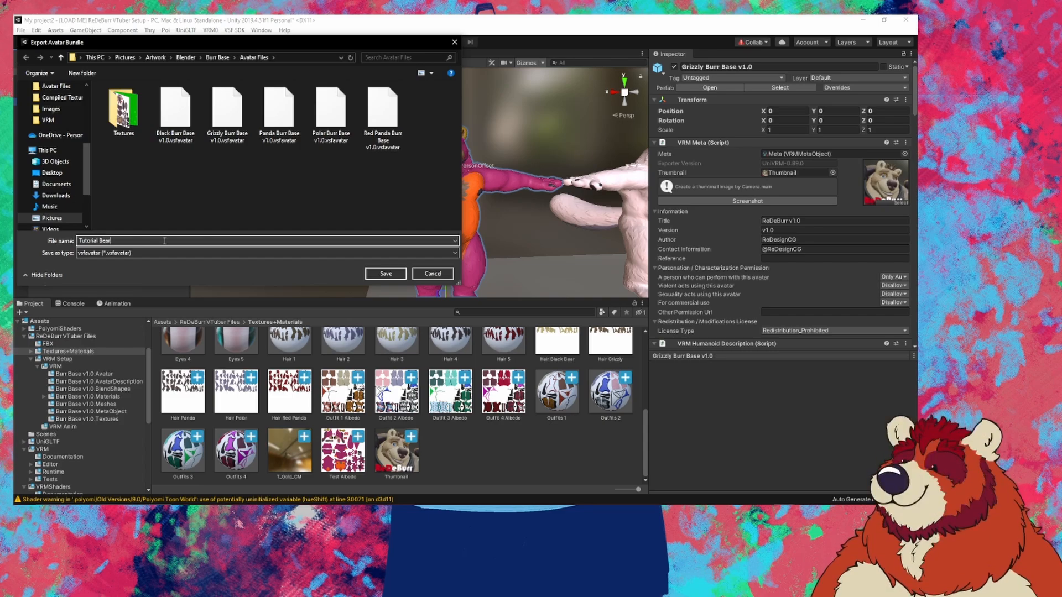
click(380, 275)
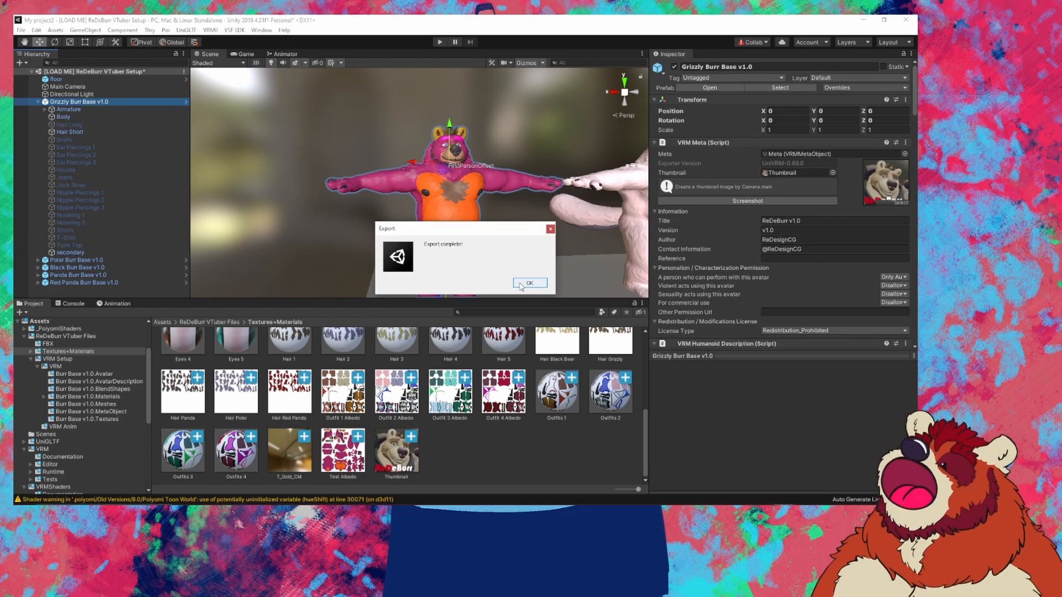
click(529, 283)
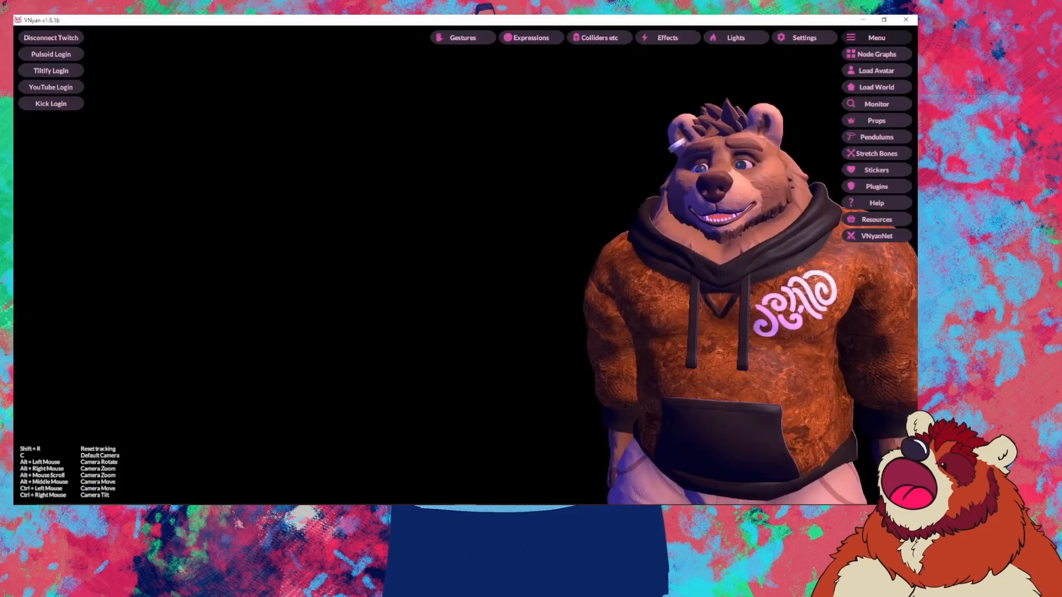
Step: Load Tutorial Bear.vsfavatar from the Avatar Files folder into VNyan
click(863, 71)
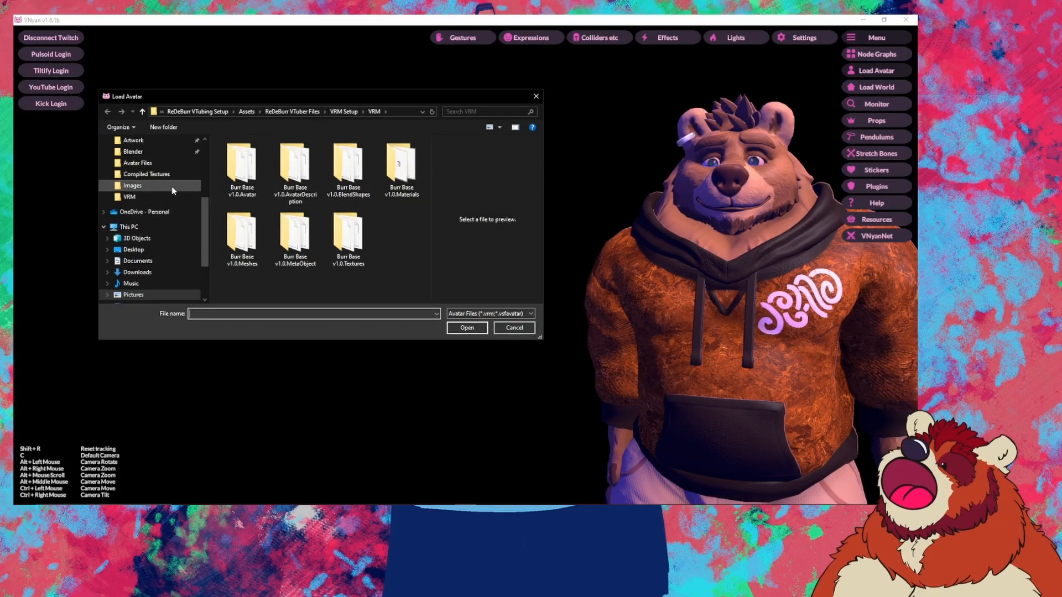
click(157, 163)
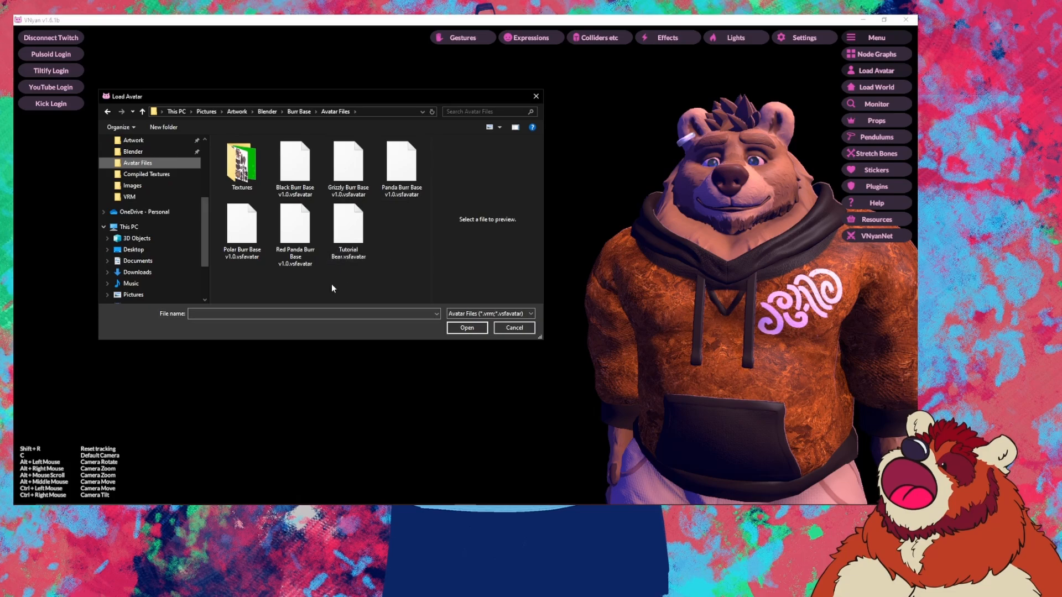
double_click(354, 232)
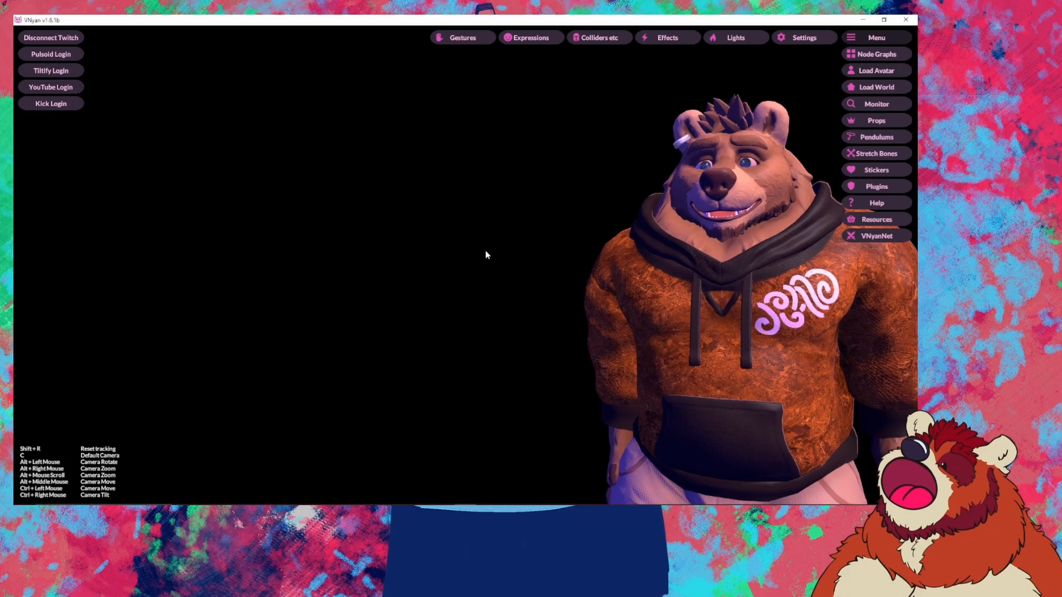